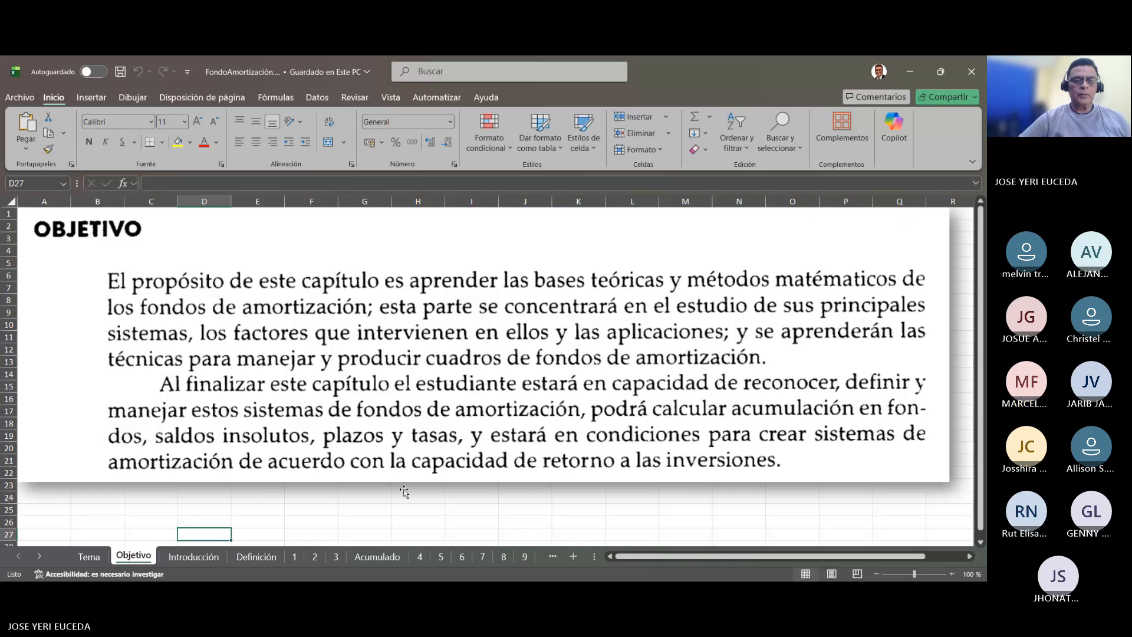
Read the Introducción and Definición sheets, and open sheet 1 with Ejemplo 11.1.
click(176, 561)
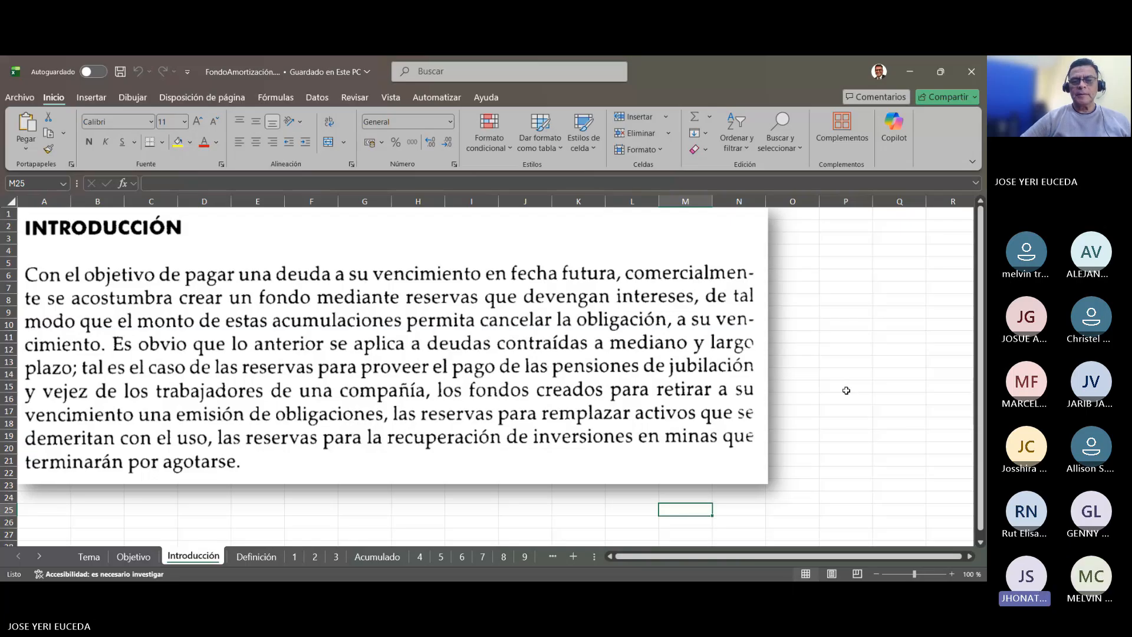
click(839, 422)
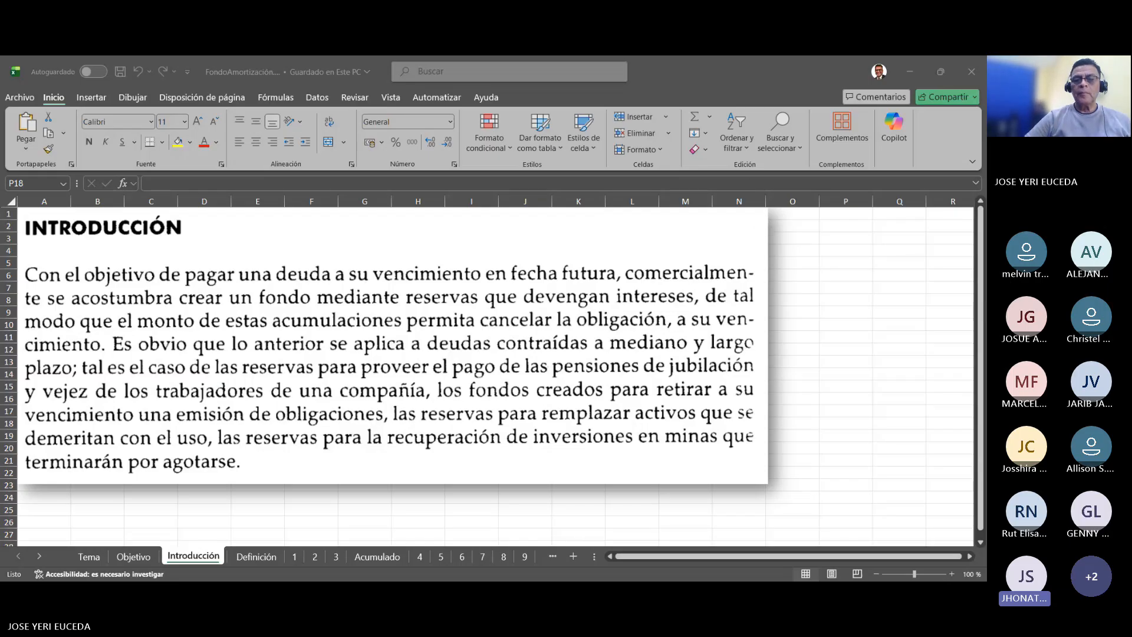
click(576, 558)
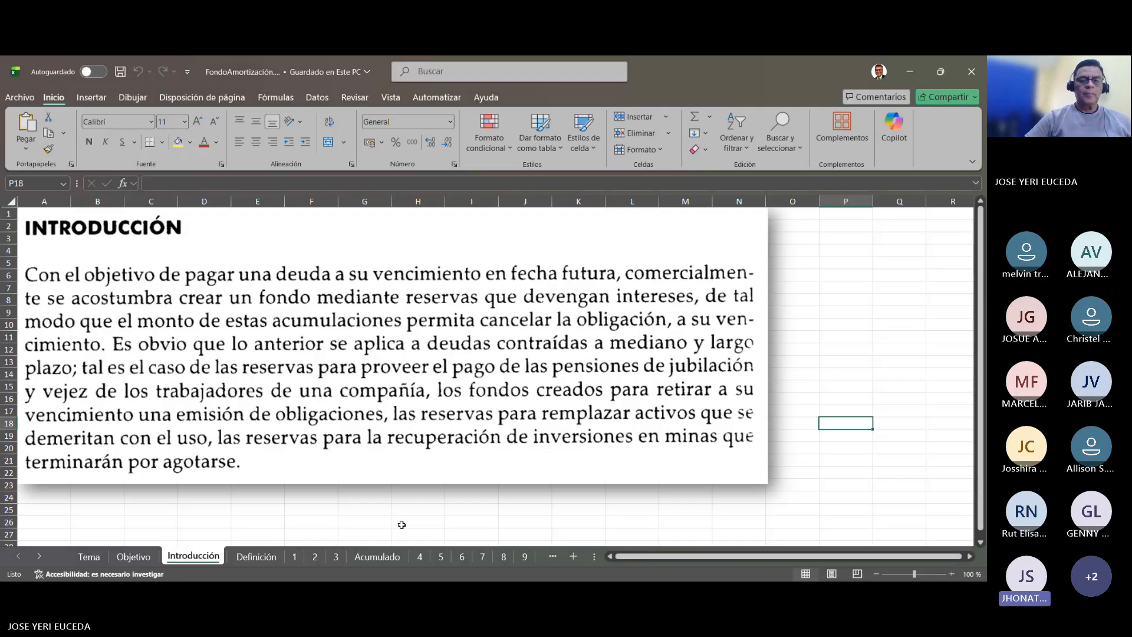
click(252, 557)
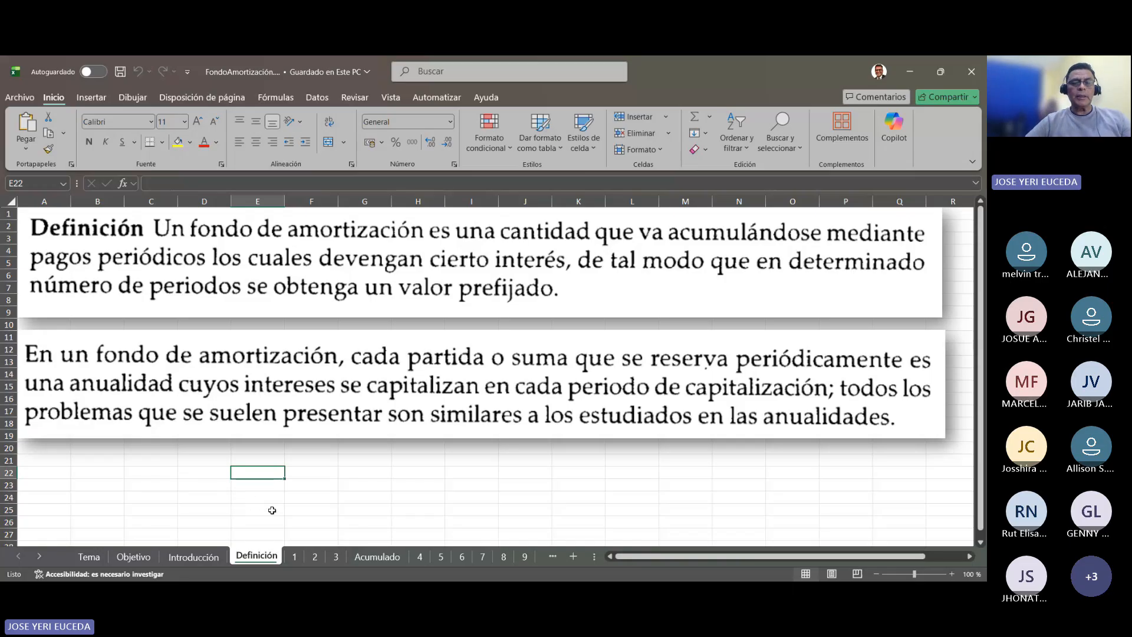
click(295, 556)
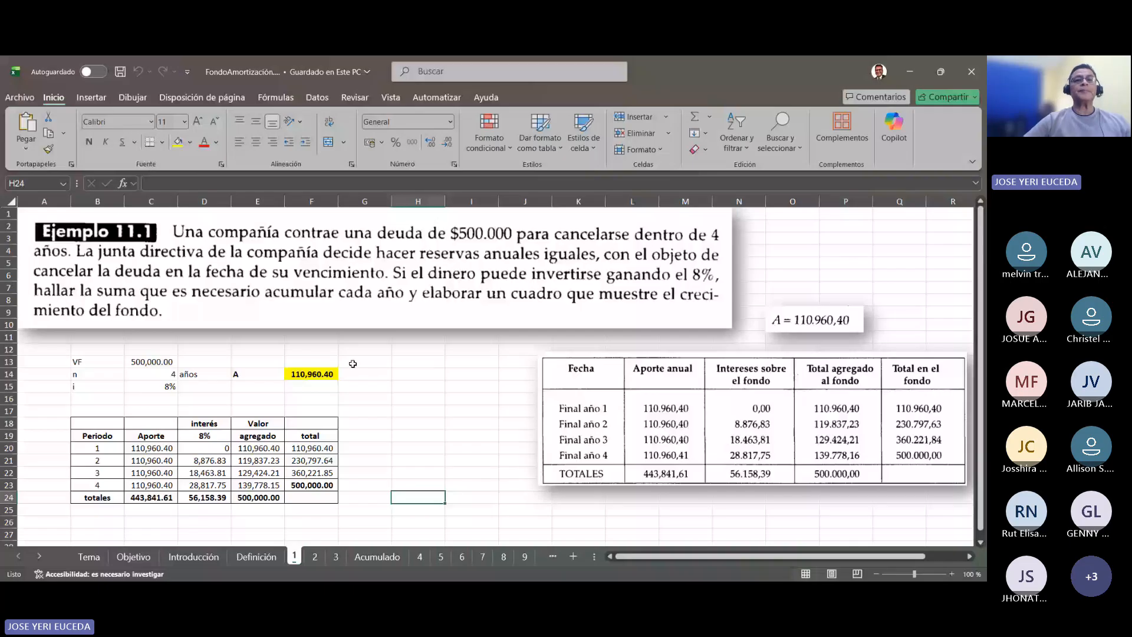
Trace the precedents of the PAGO formula in F14, and save the workbook to clear the arrows.
click(311, 373)
click(284, 99)
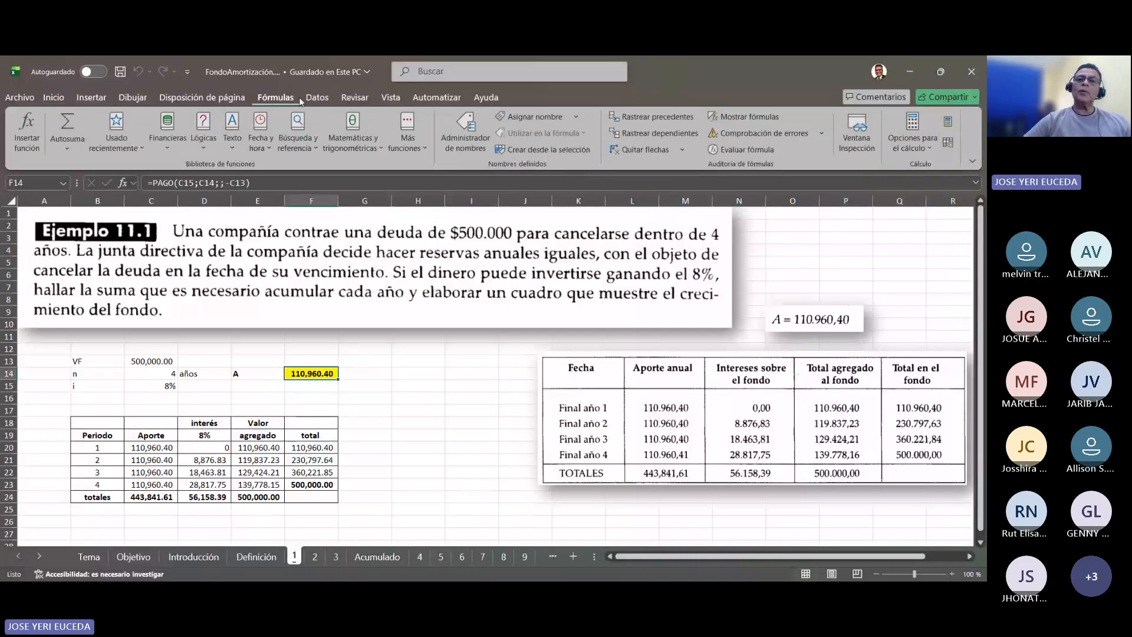
click(630, 116)
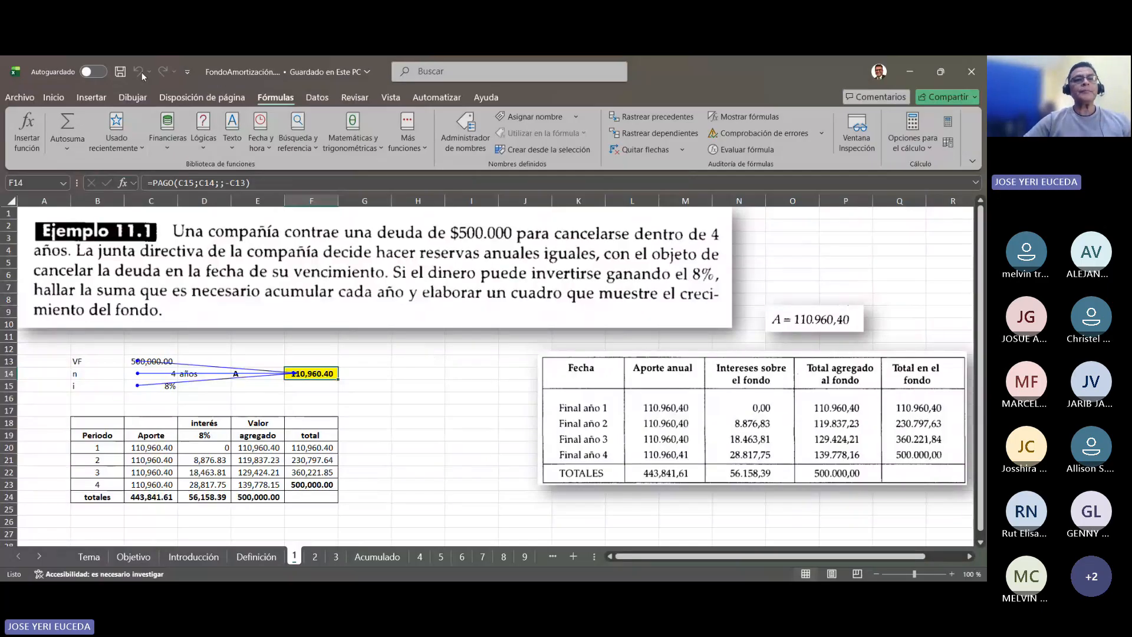
click(120, 71)
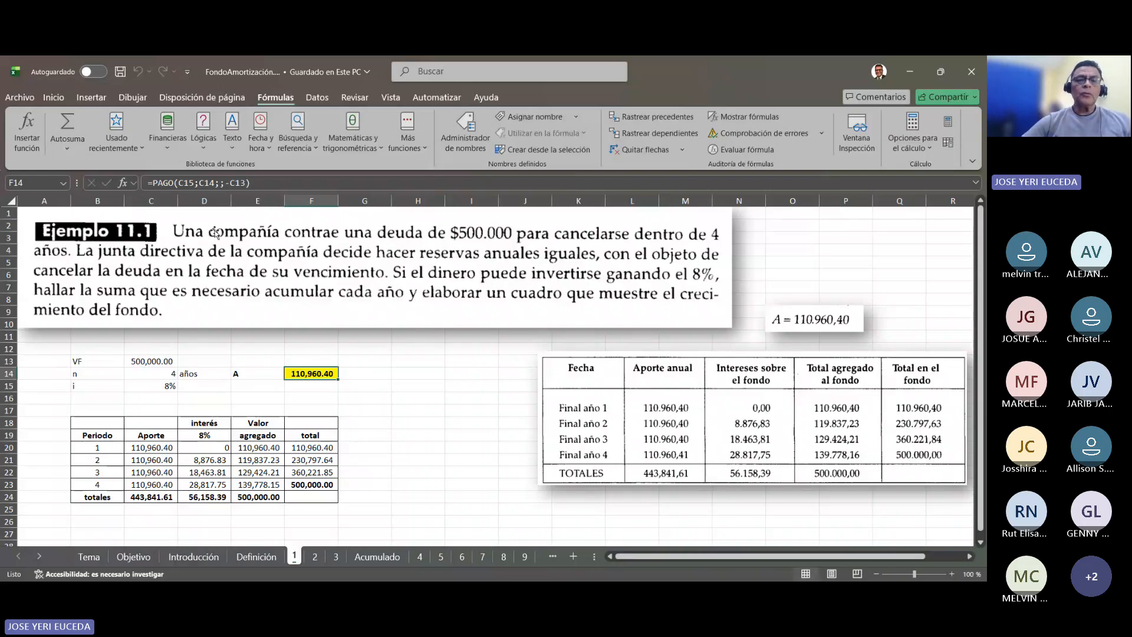
Move the reference table picture about one column closer to the worksheet's calculated fund table.
scroll(283, 295, down, 2)
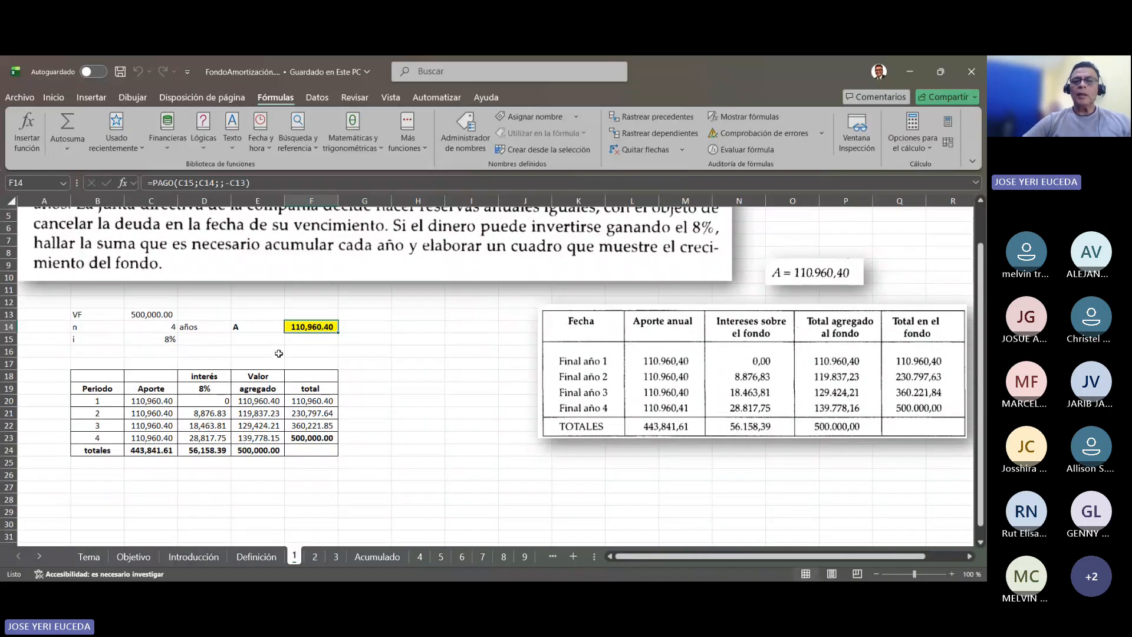
click(595, 358)
drag(596, 359, 541, 369)
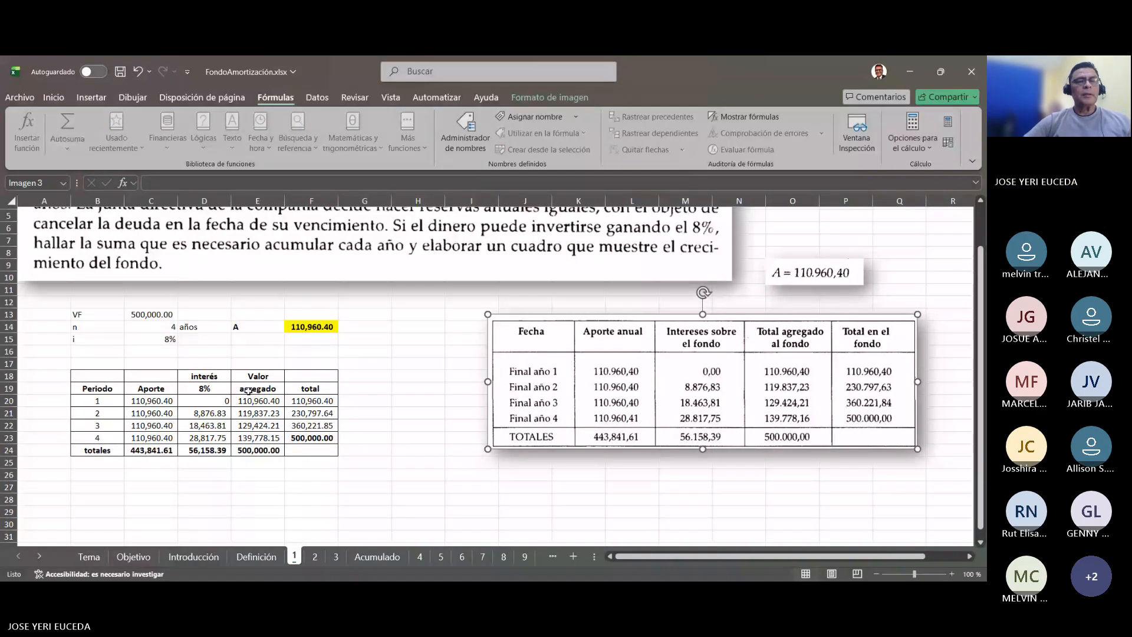
Highlight the whole fund table B18:F24 for review, and clear the selection.
drag(112, 378, 321, 407)
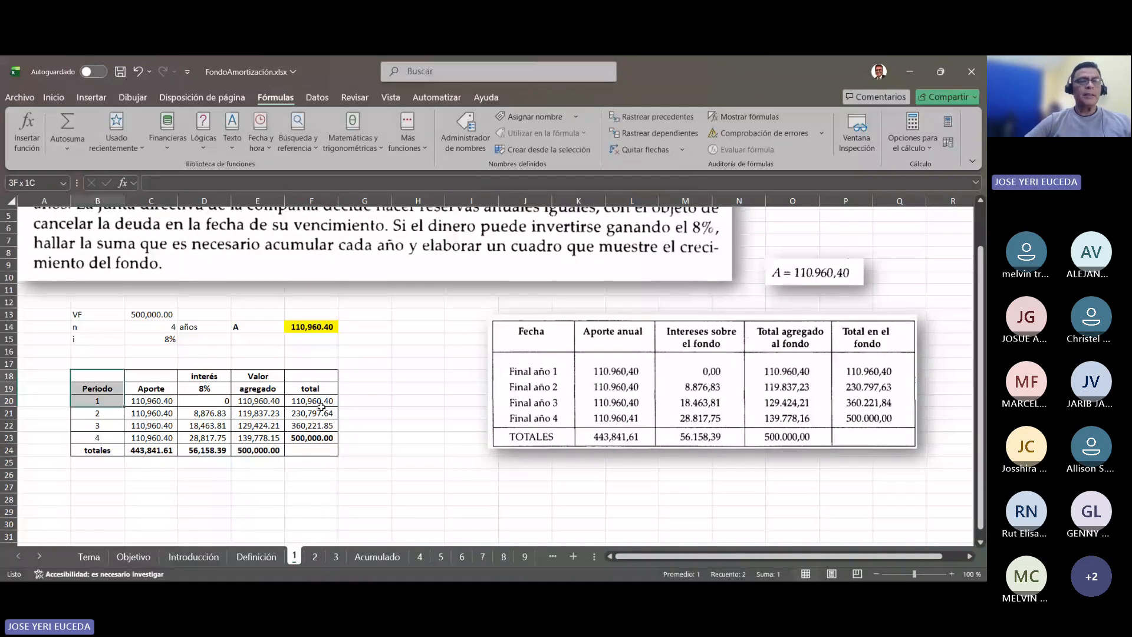
key(shift+Down)
key(shift+Down)
key(shift+Down)
key(shift+Down)
key(shift+Right)
key(shift+Right)
key(shift+Right)
key(shift+Right)
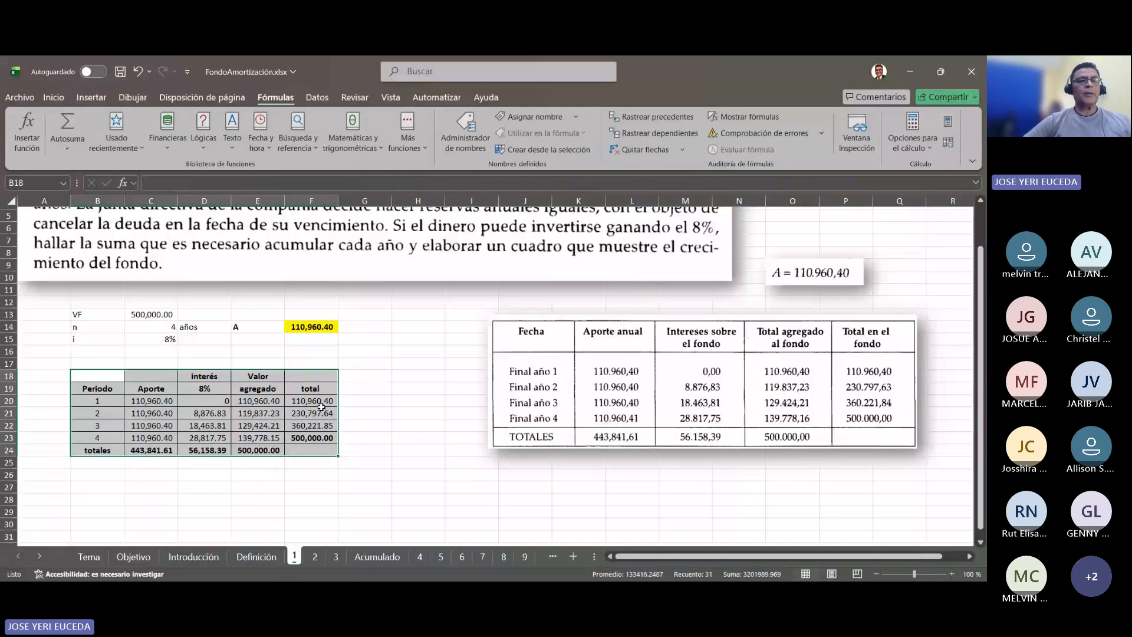
click(471, 376)
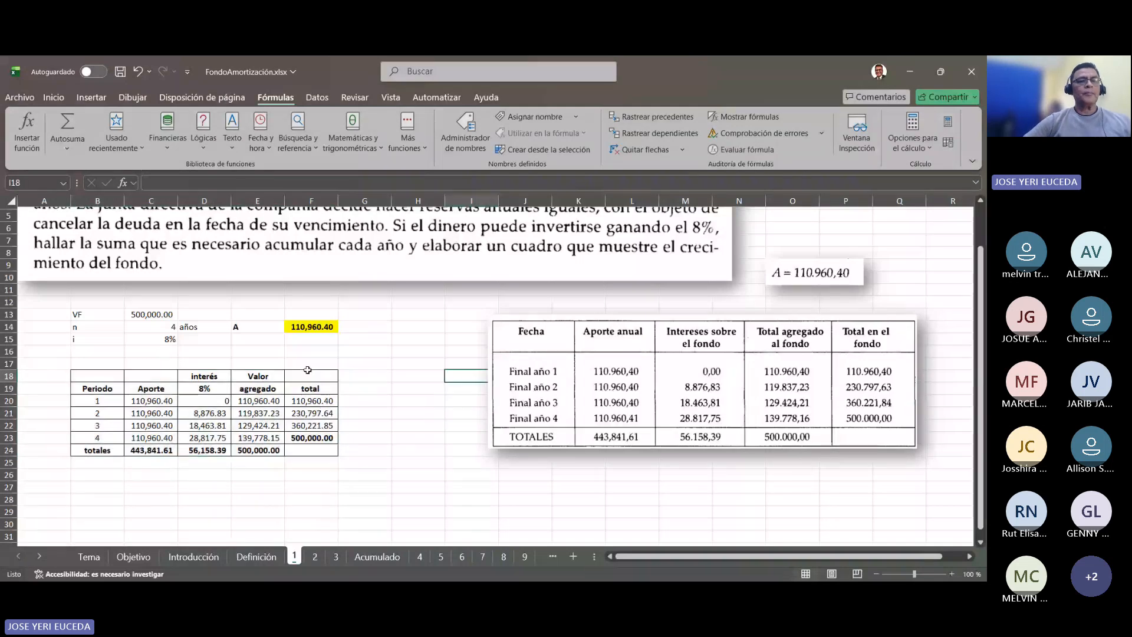
Review the period numbers in B20:B23 and the first contribution's formula in C20.
click(105, 397)
key(Down)
key(Down)
key(Down)
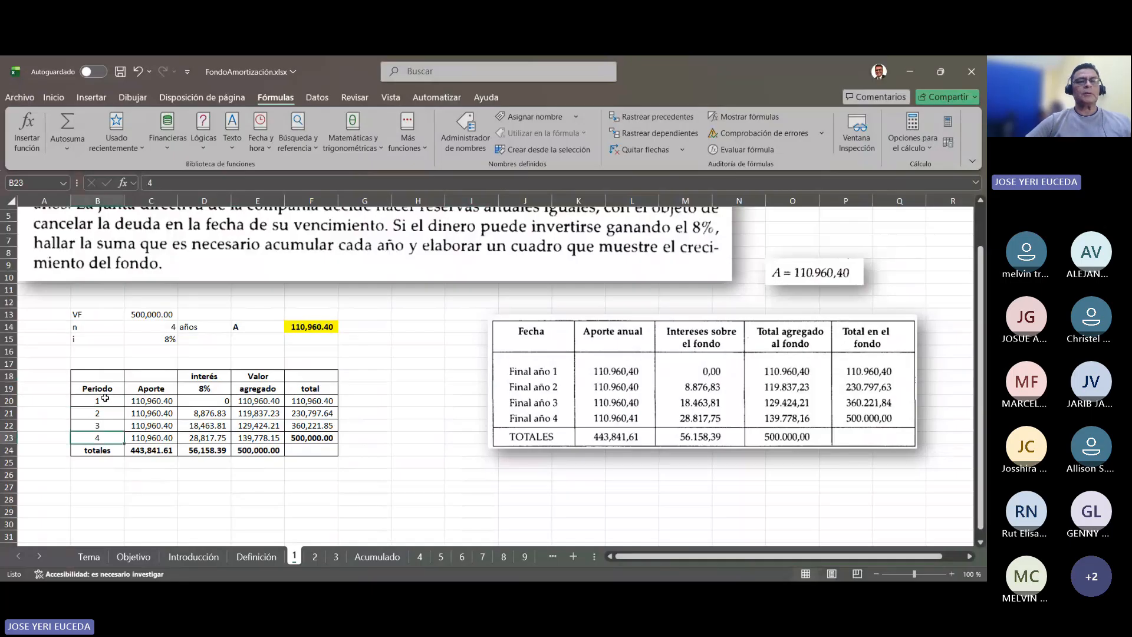
click(106, 398)
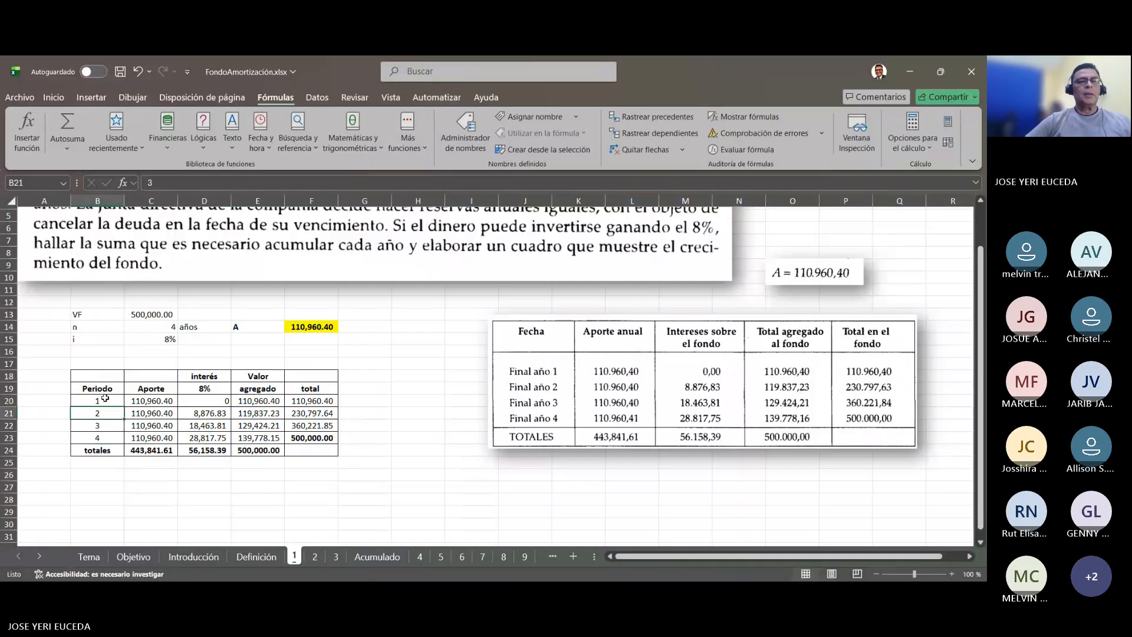
click(150, 397)
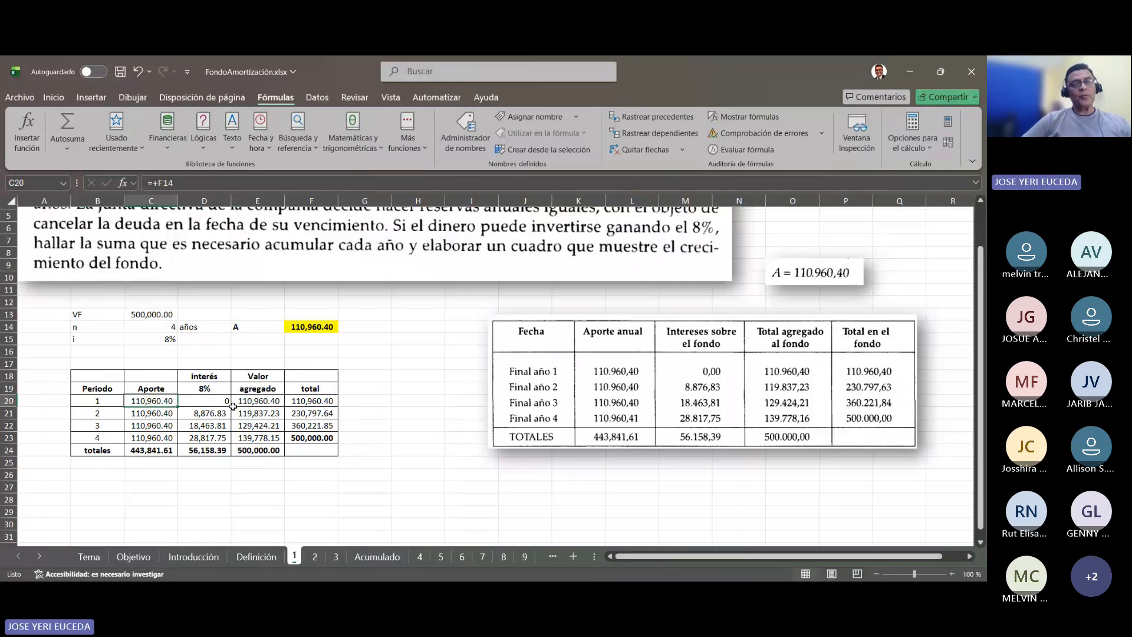
click(87, 399)
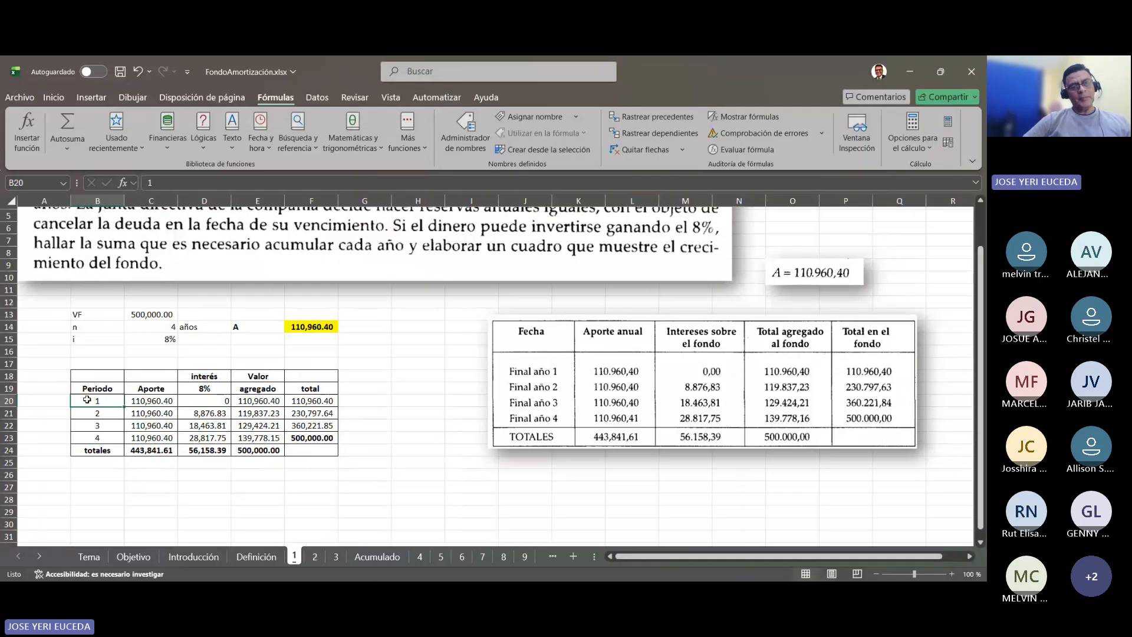
Trace the precedents of the first contribution in C20, check the period 1 interest in D20, and save the workbook to clear the arrow.
click(157, 400)
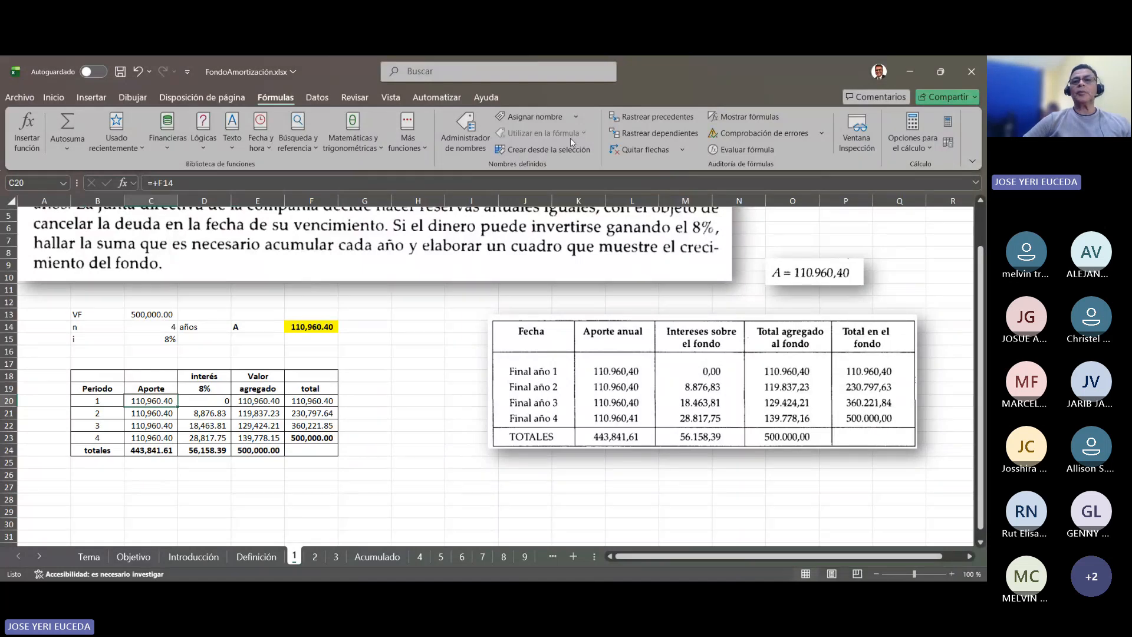
click(636, 118)
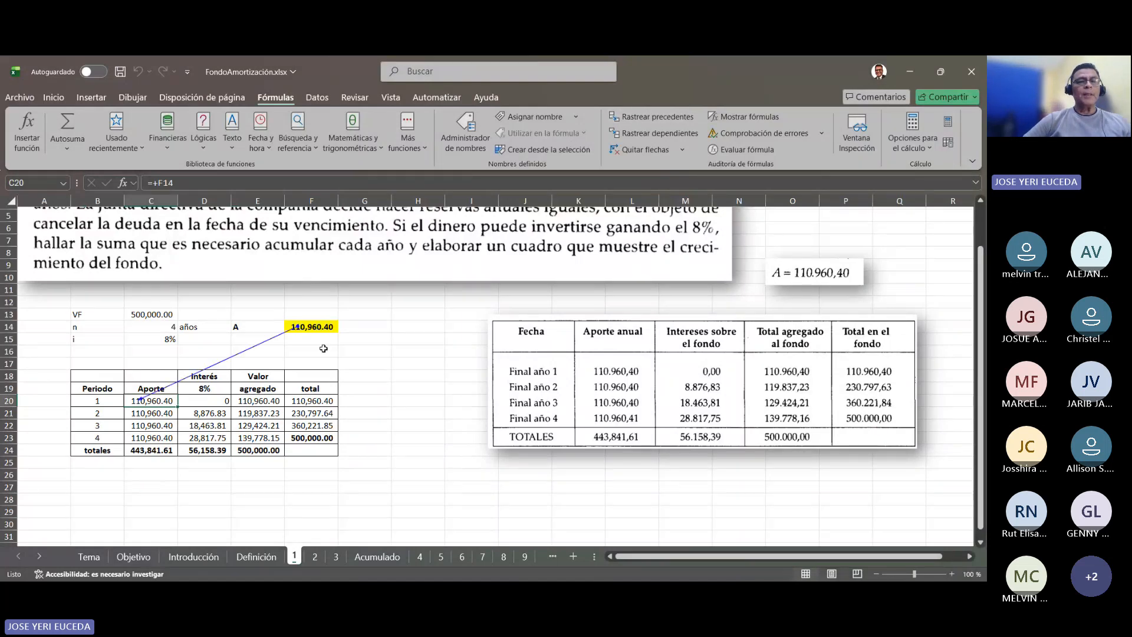
click(221, 399)
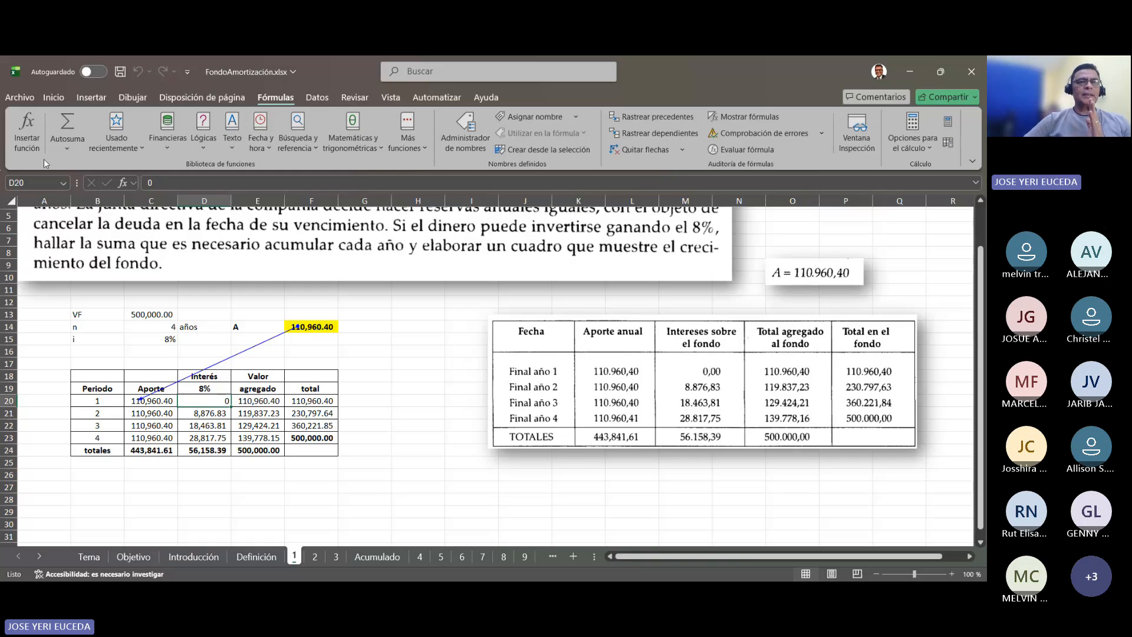
click(119, 72)
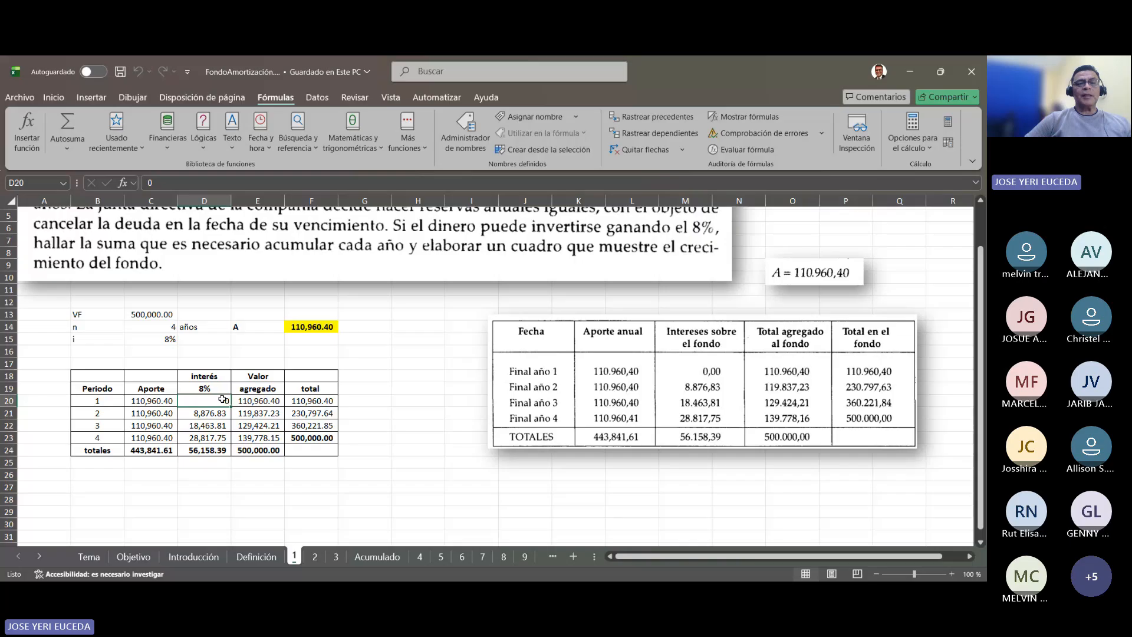
Inspect the period 1 formulas in E20 and F20, and compare the contributions in C21:C23 with the payment in F14.
click(264, 402)
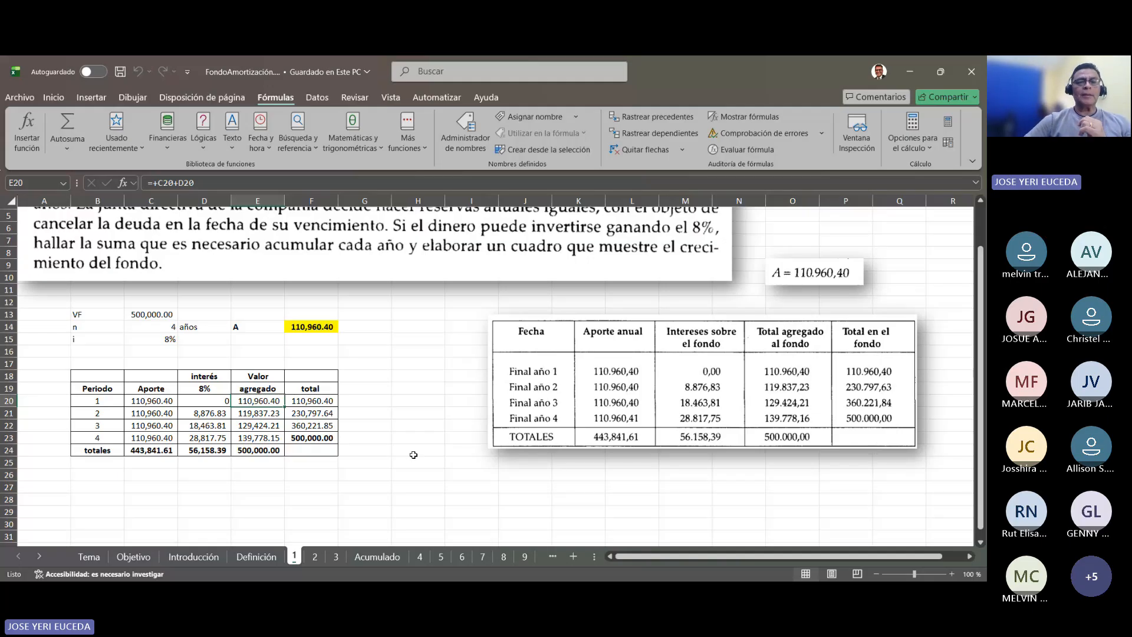
click(314, 404)
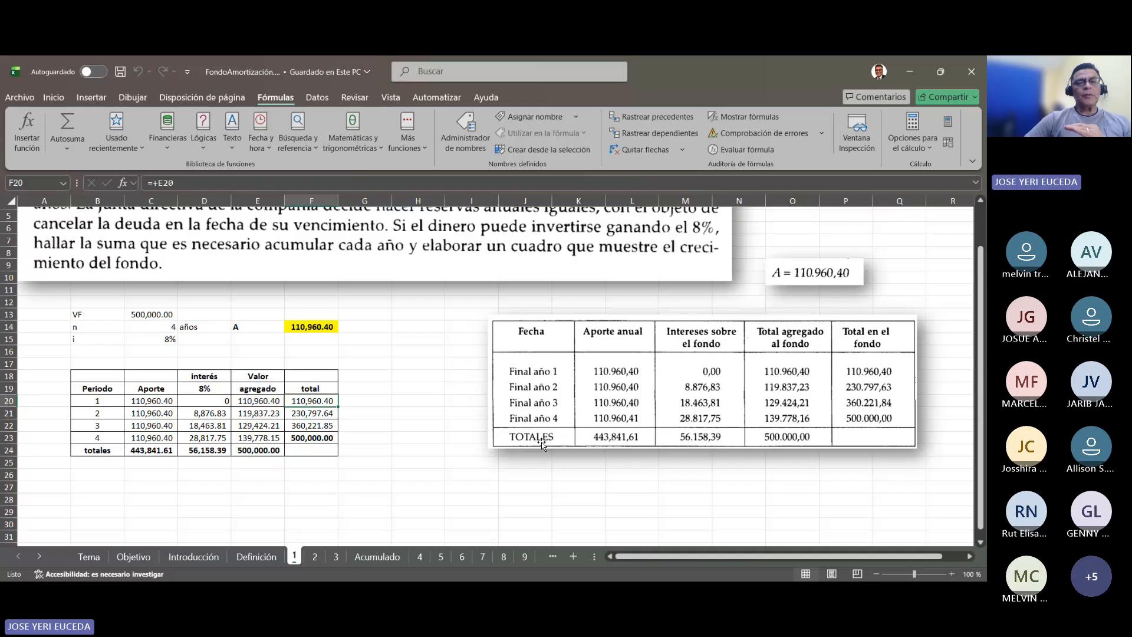
click(169, 411)
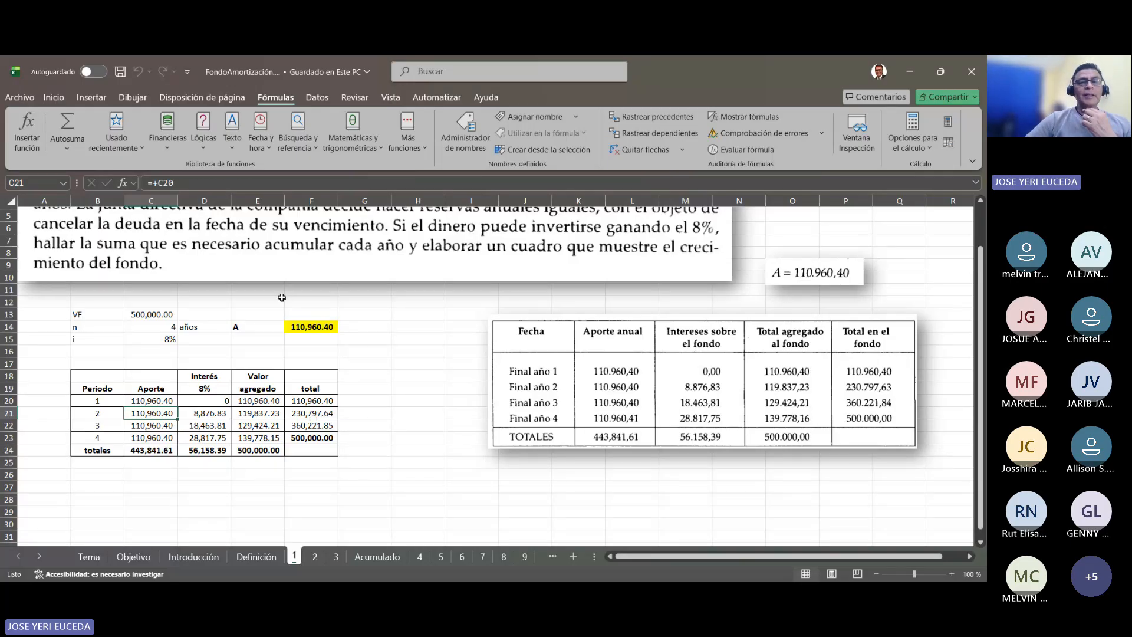
click(319, 329)
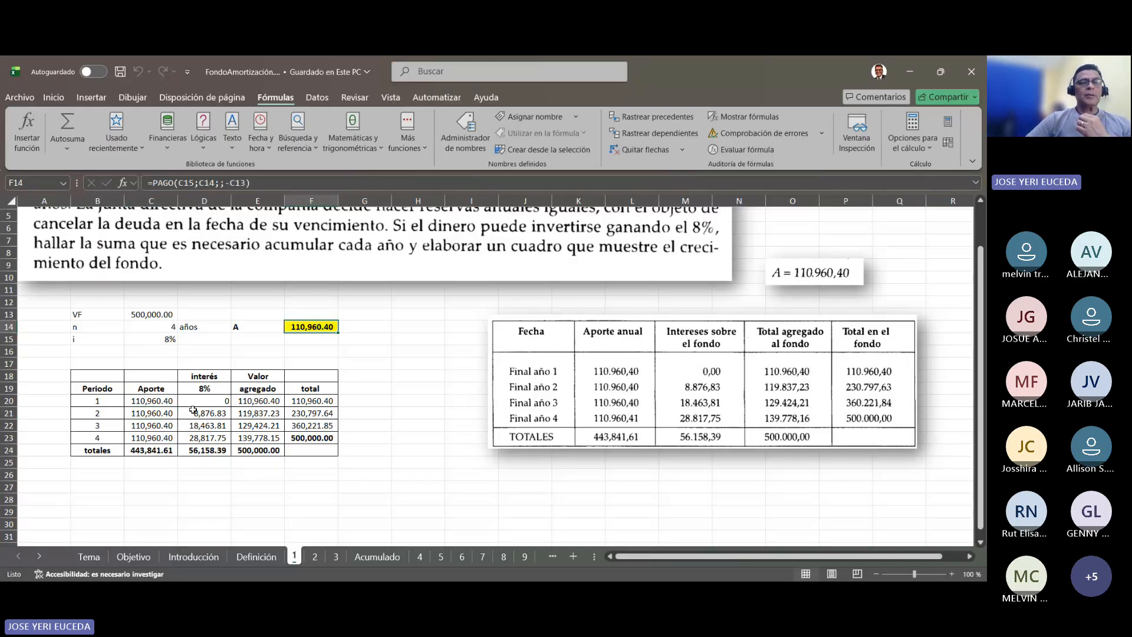
click(168, 413)
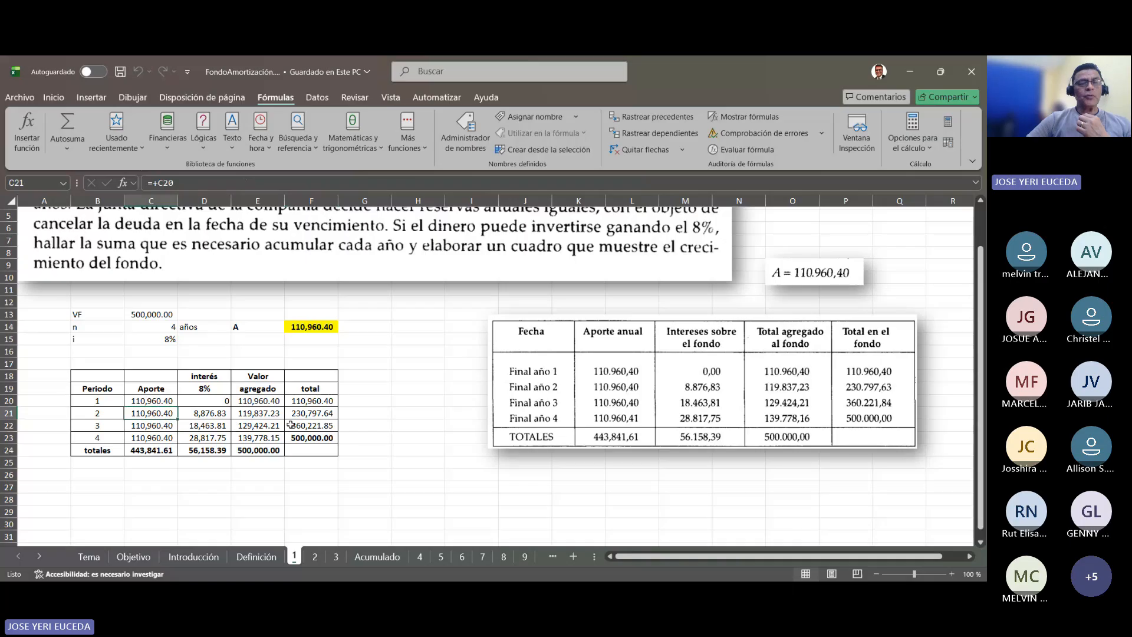
key(Down)
key(Down)
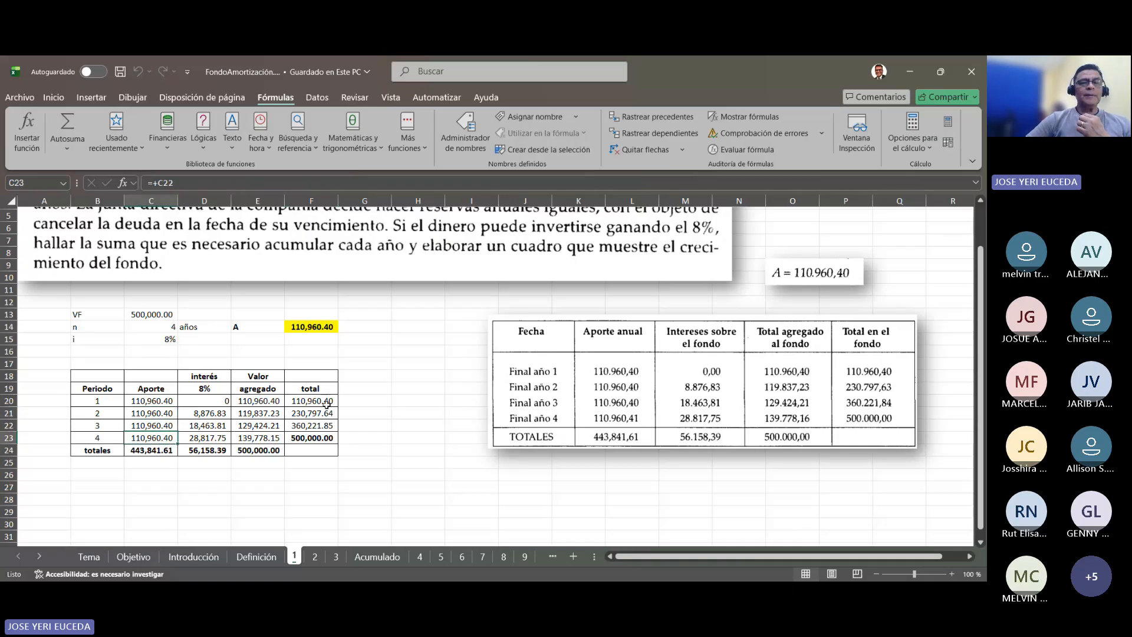
Trace the precedents of the period 2 interest formula in D21, and save the workbook to clear the arrows.
click(215, 415)
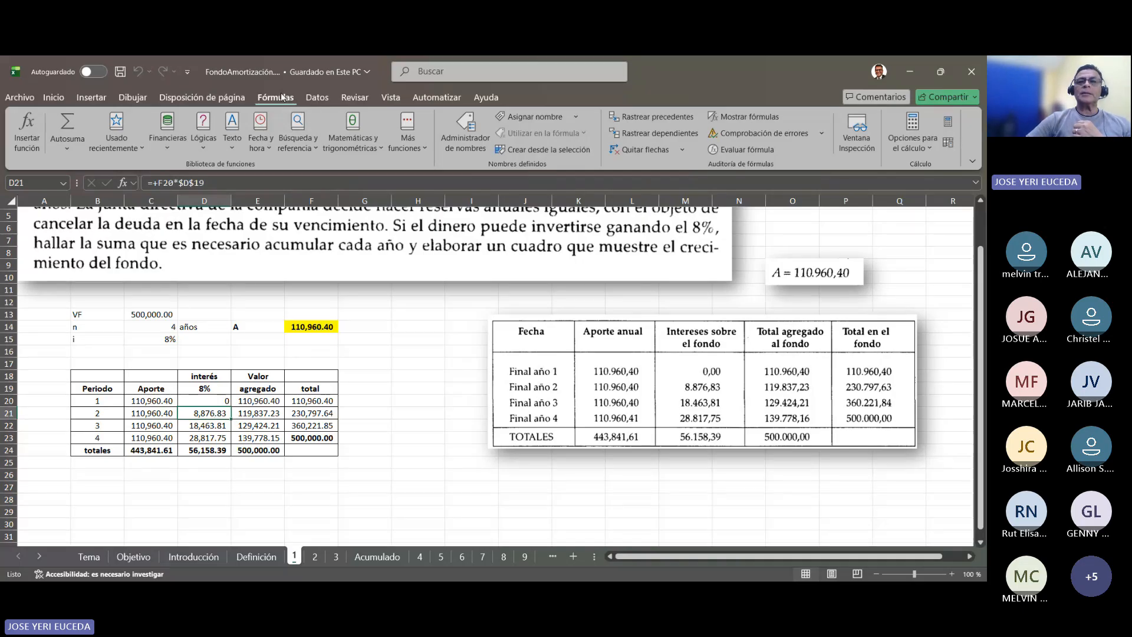
click(629, 116)
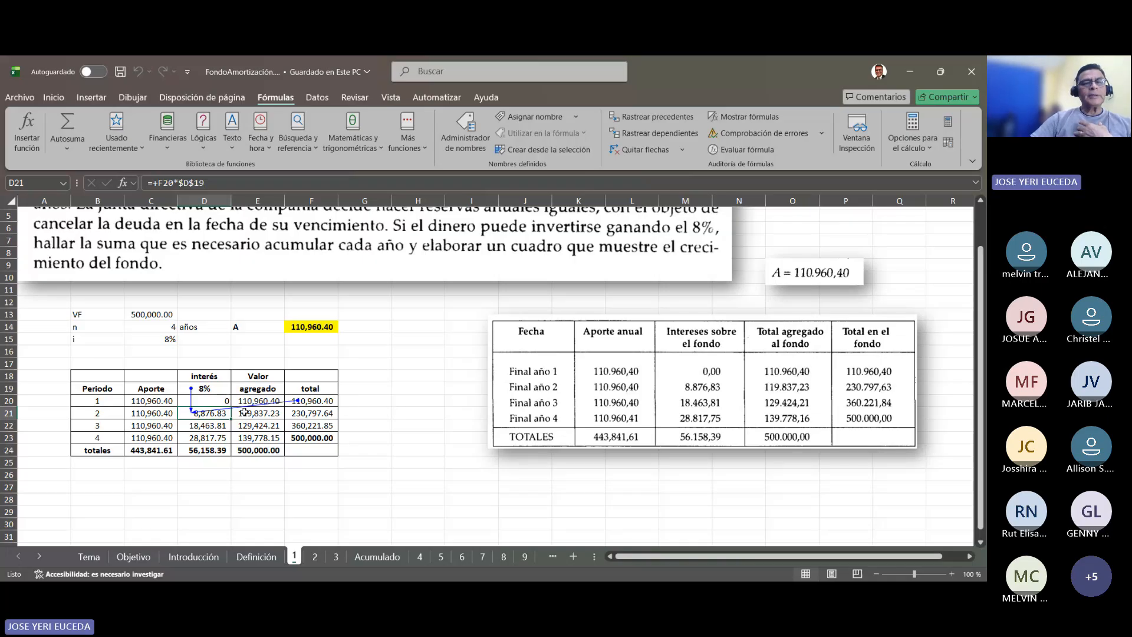
click(157, 416)
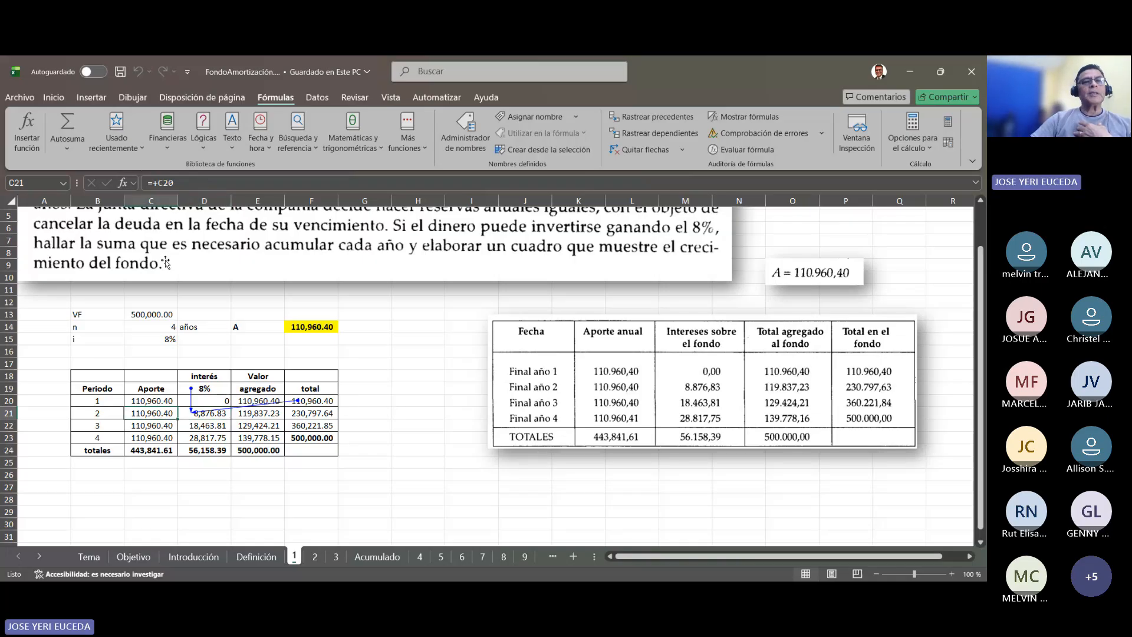
click(121, 71)
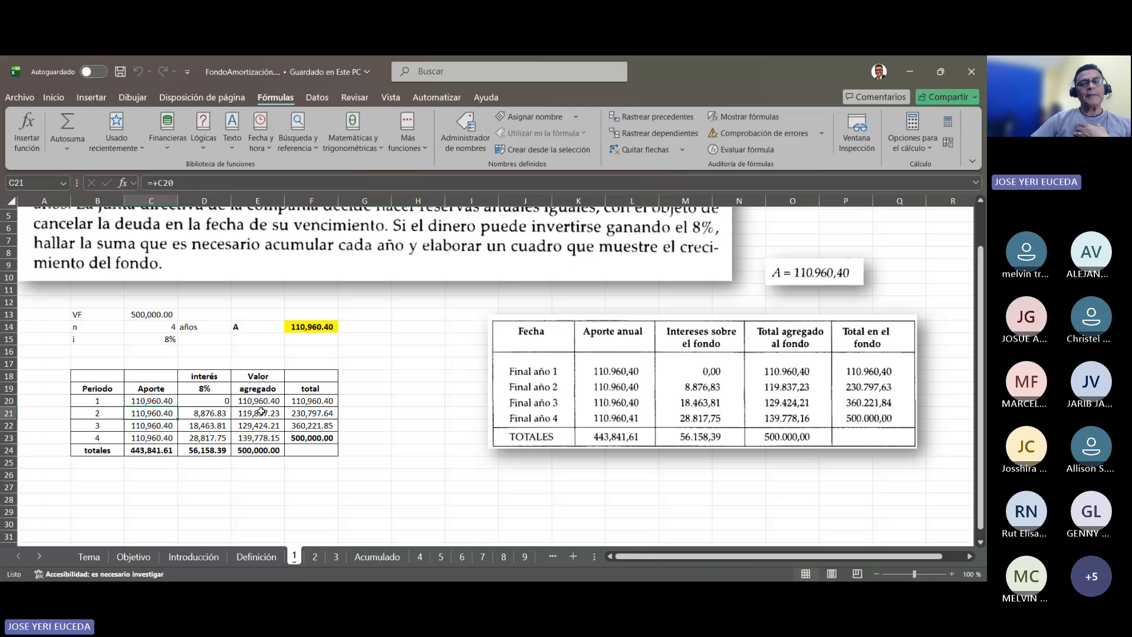
Trace the precedents of the period 2 added value in E21, and save the workbook to clear the arrows.
click(263, 414)
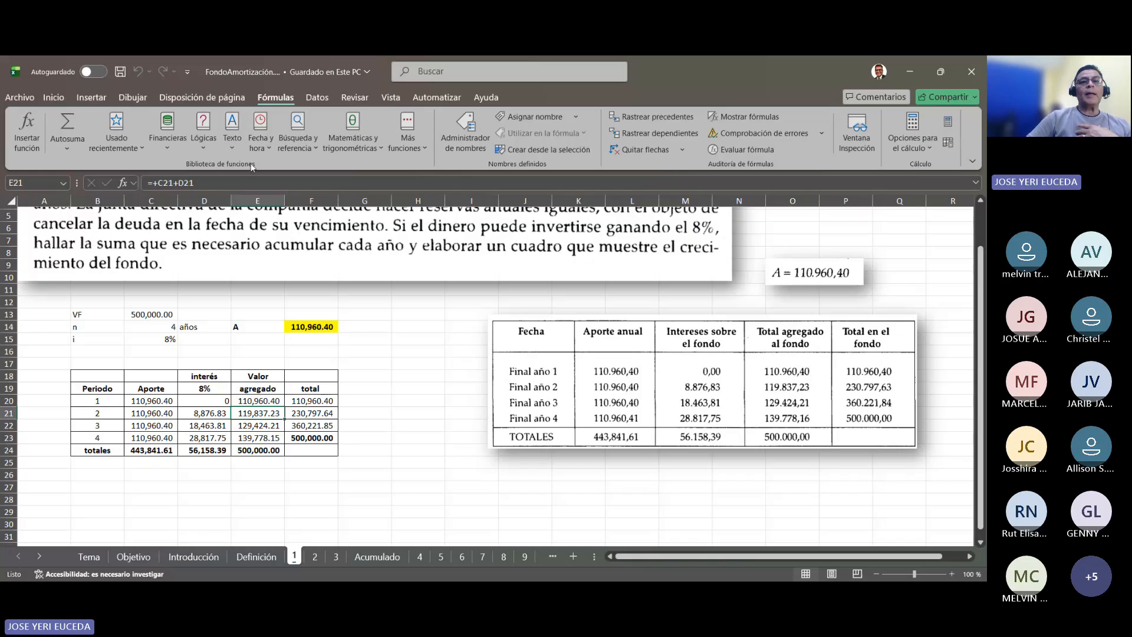
click(657, 116)
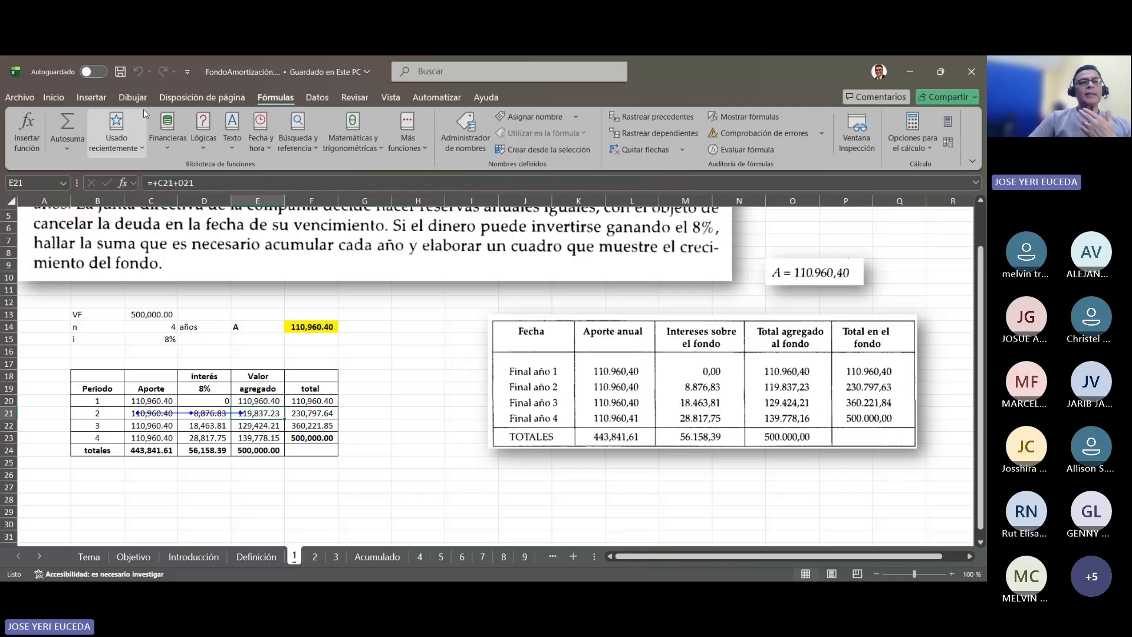
click(121, 71)
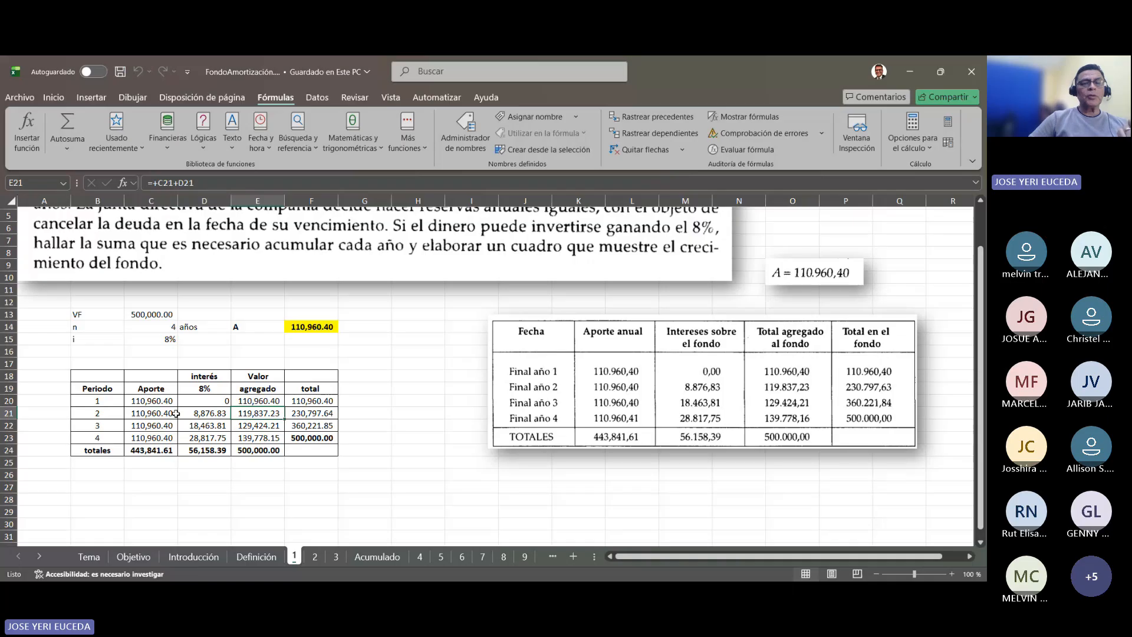
Retrace the precedents of the period 2 interest in D21 and added value in E21, saving the workbook after each to clear the arrows.
click(203, 413)
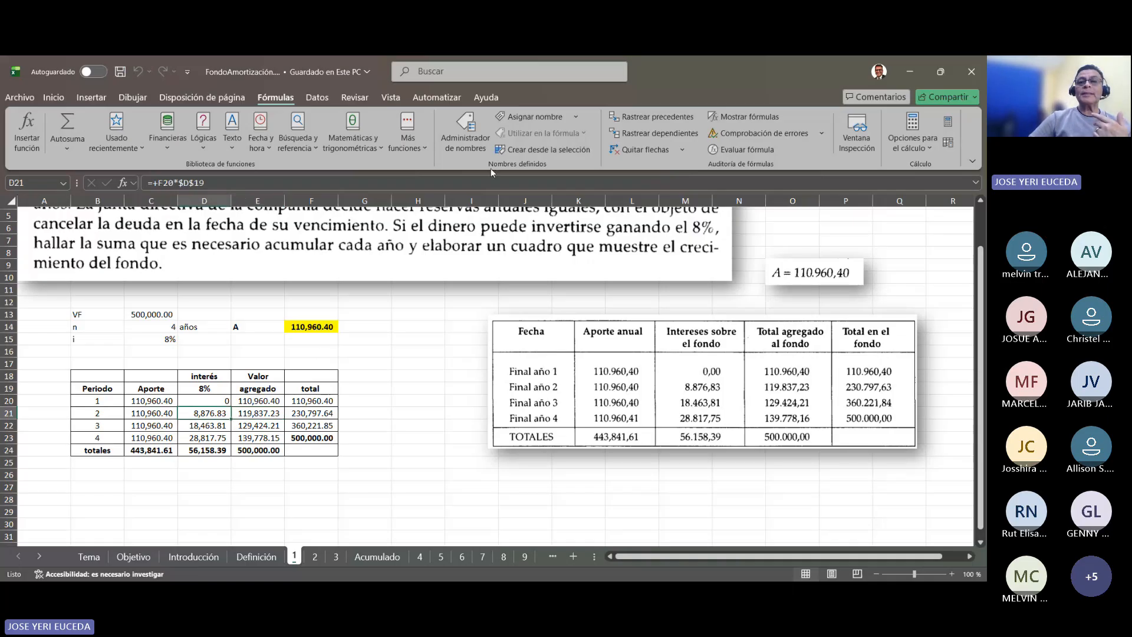
click(646, 116)
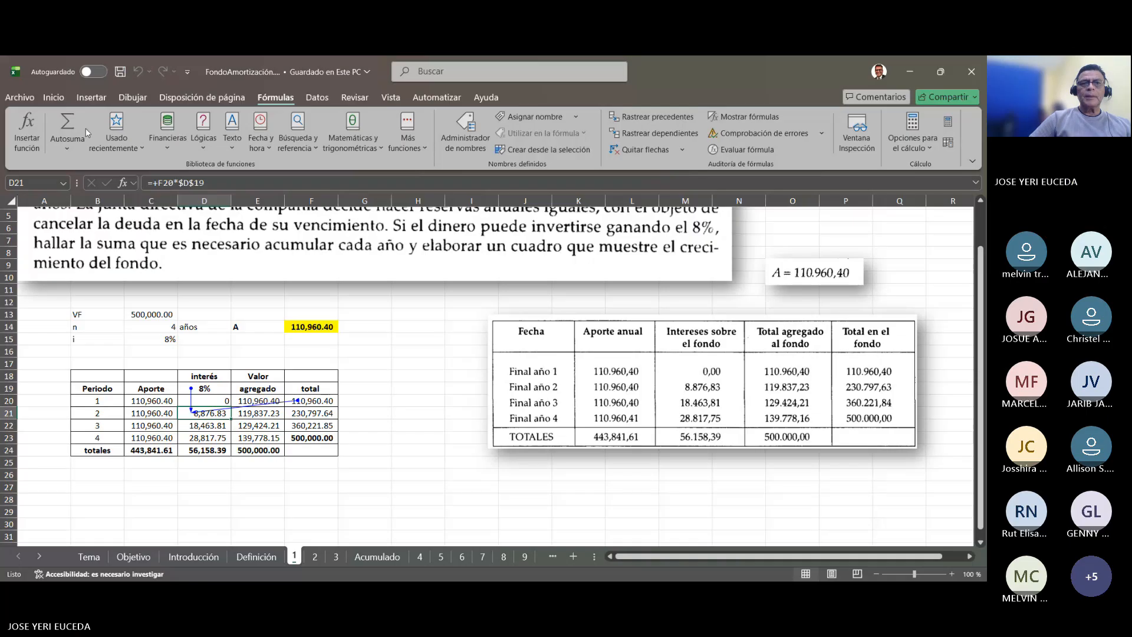
click(121, 72)
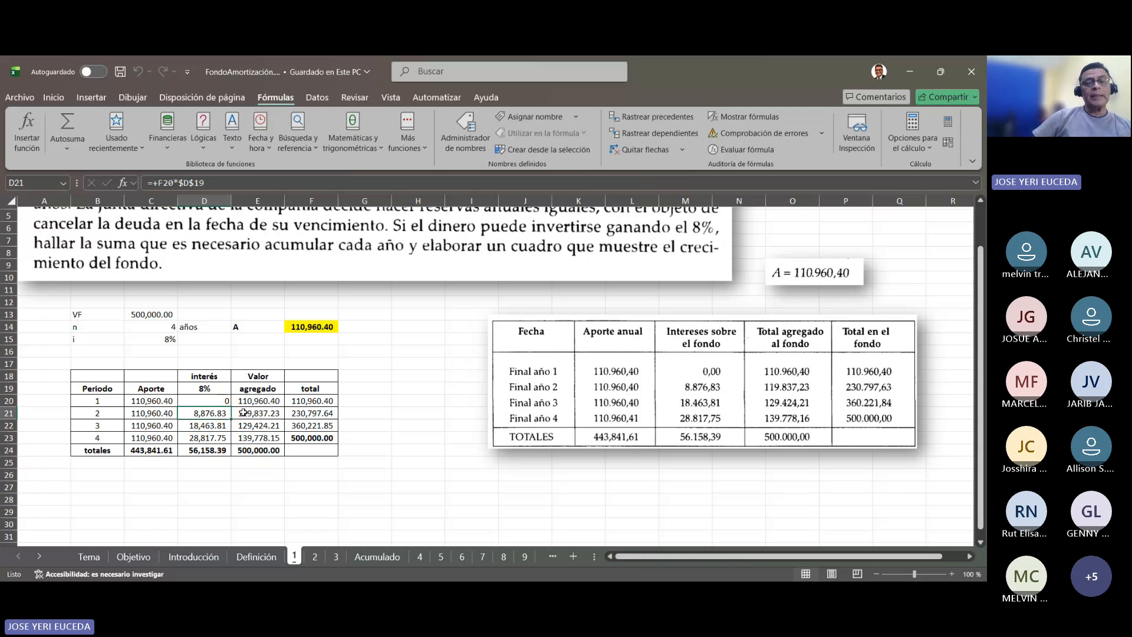
click(243, 412)
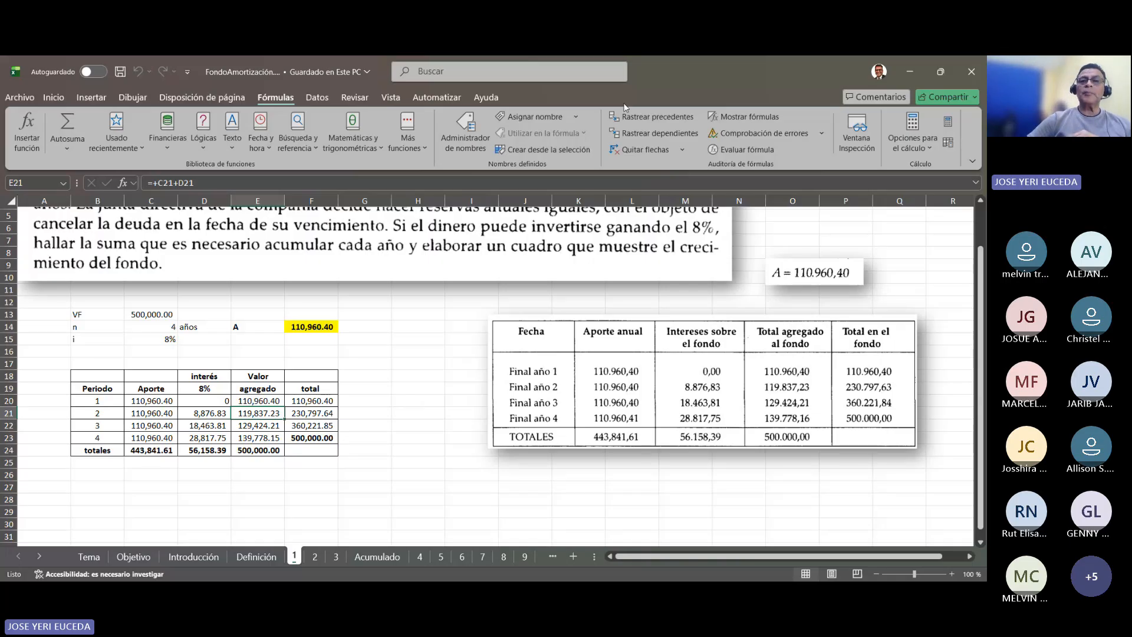
click(634, 117)
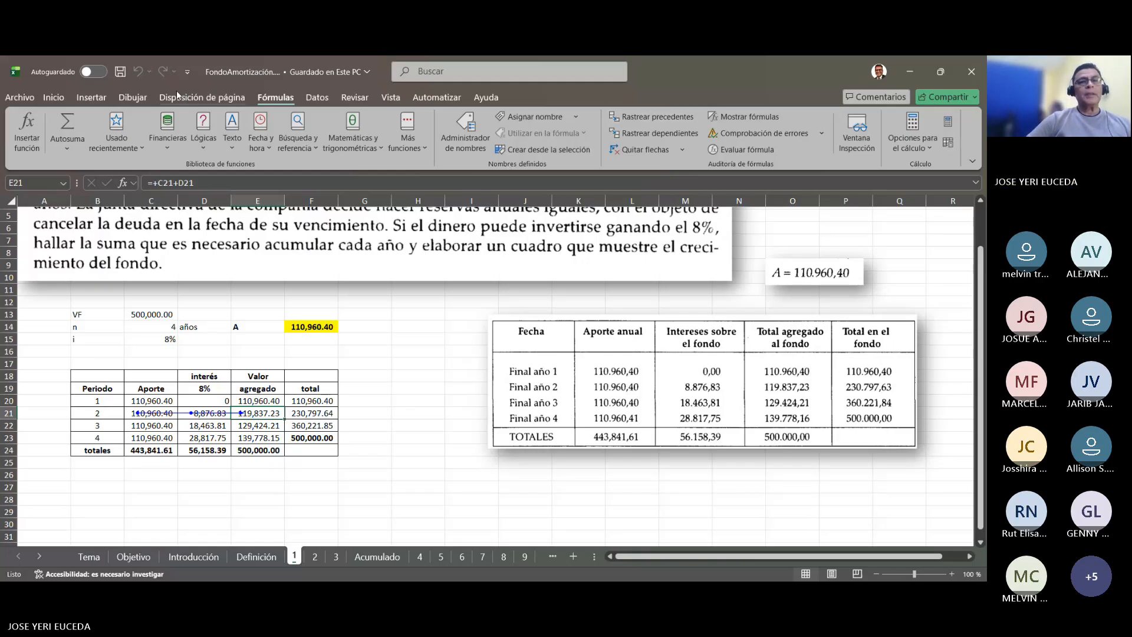
click(119, 72)
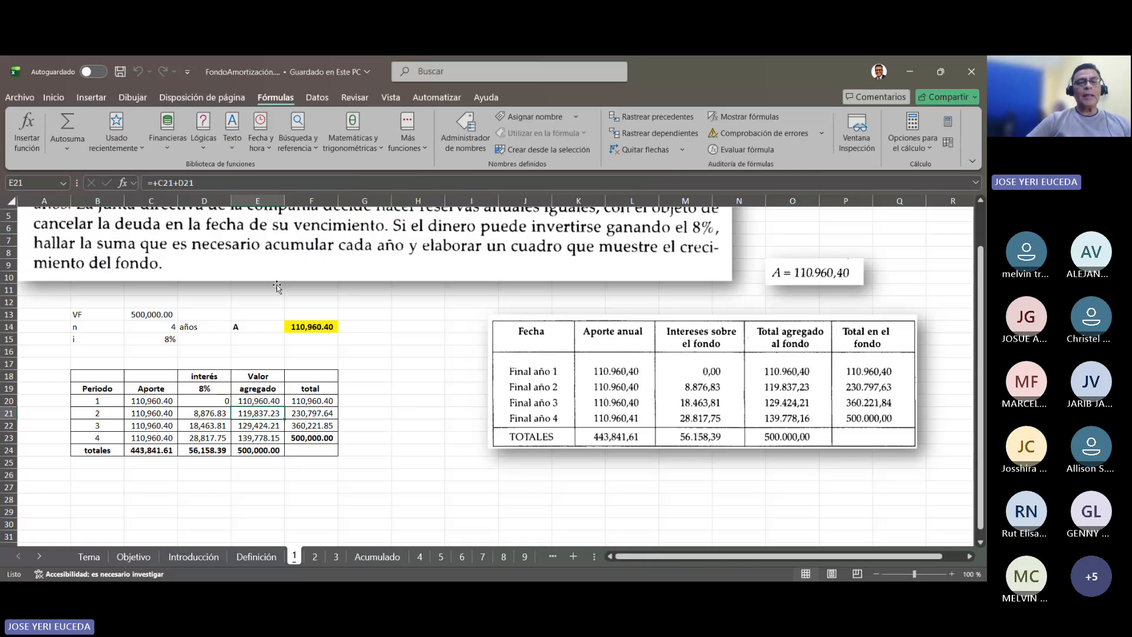
Trace the precedents of the period 2 fund total in F21, and save the workbook to clear the arrows.
click(328, 413)
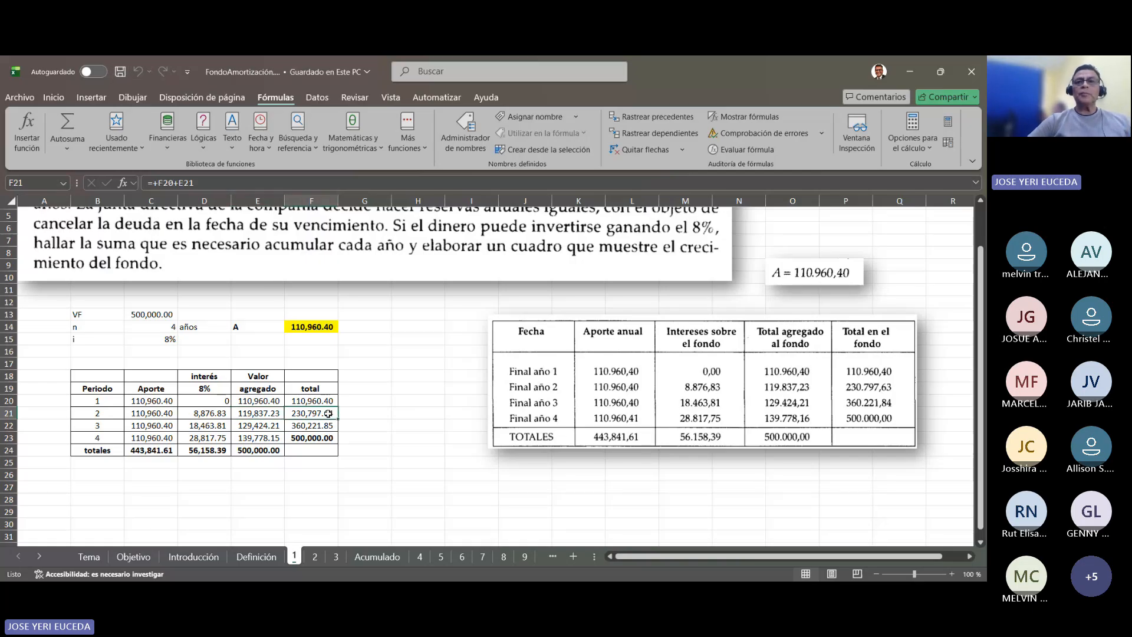
click(631, 119)
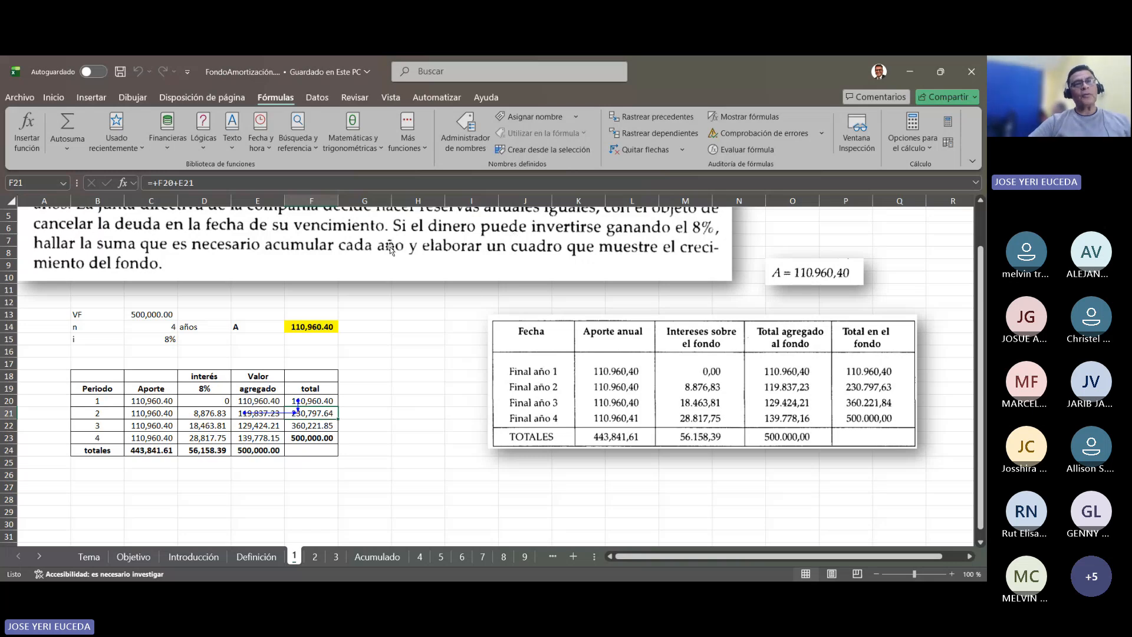
click(120, 73)
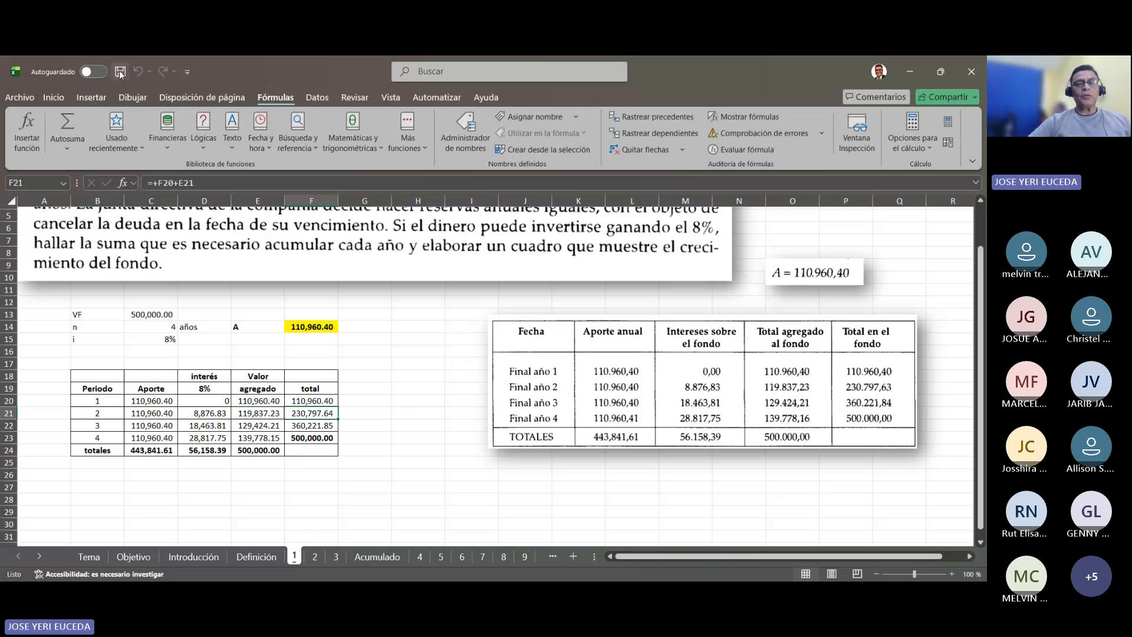
Compare the period 1 total in F20 with the added value in E21, and retrace F21's precedents, saving to clear the arrows.
click(324, 402)
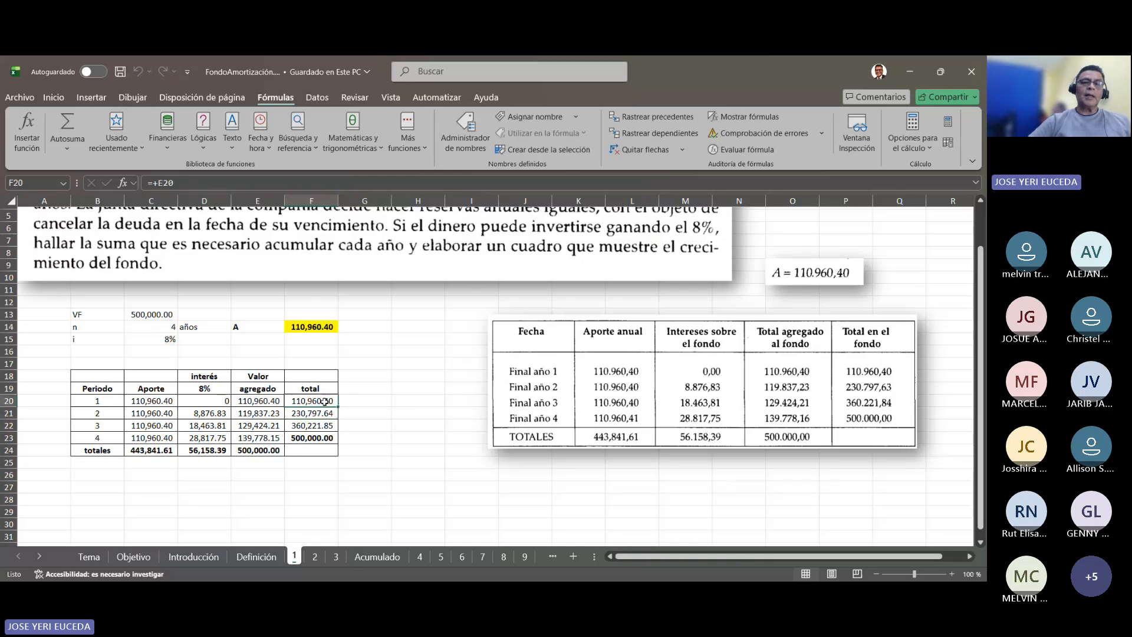
click(274, 412)
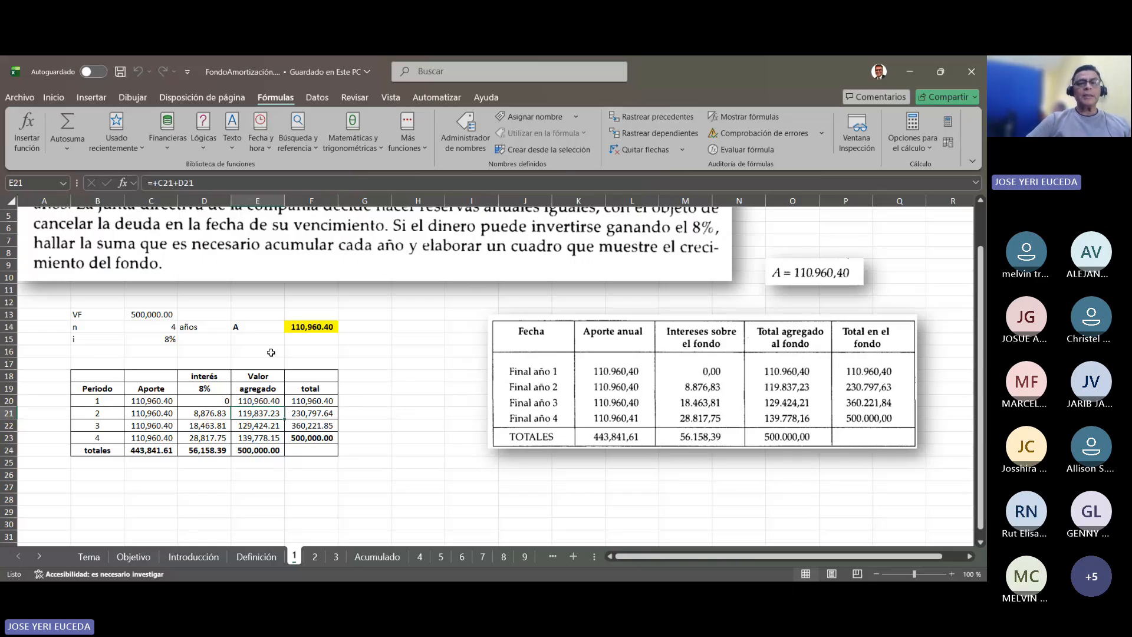
click(303, 411)
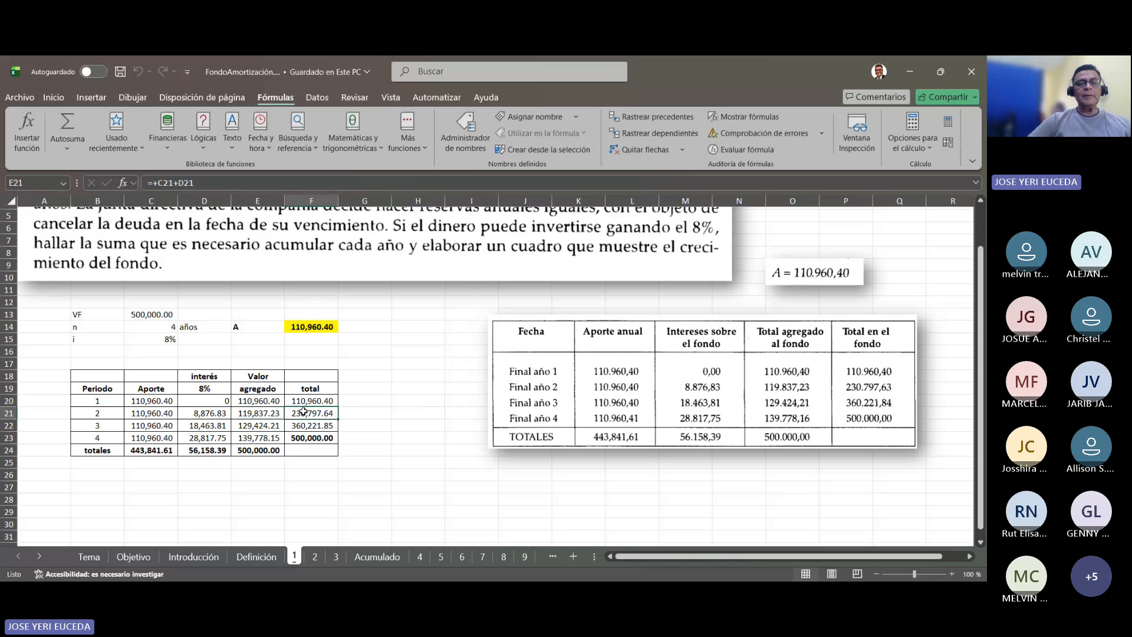
click(270, 413)
click(319, 401)
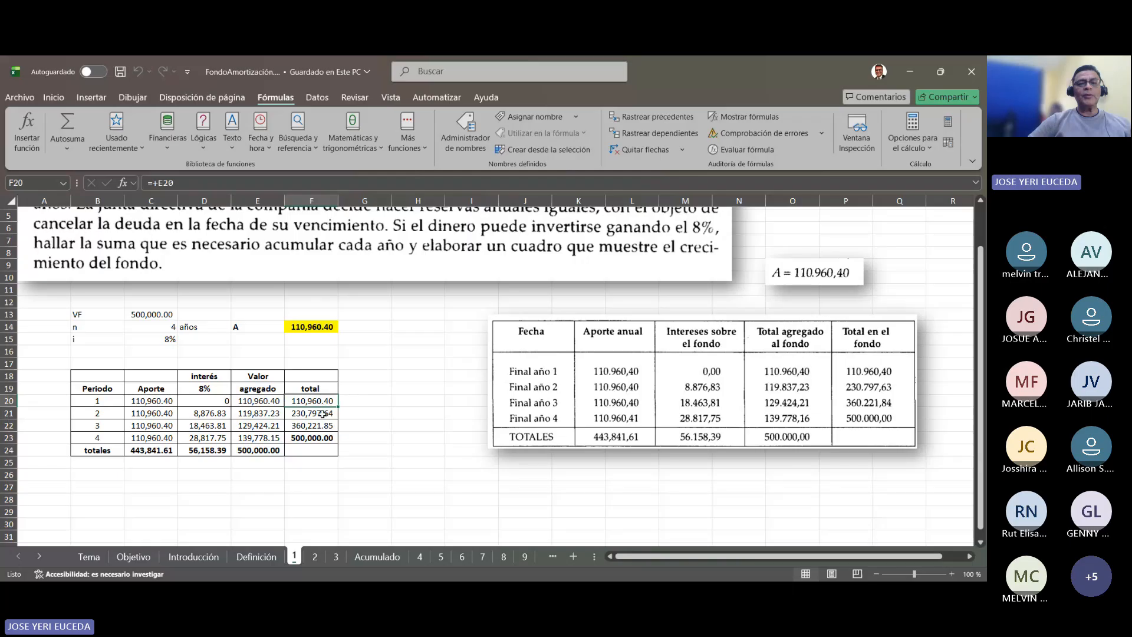
click(324, 415)
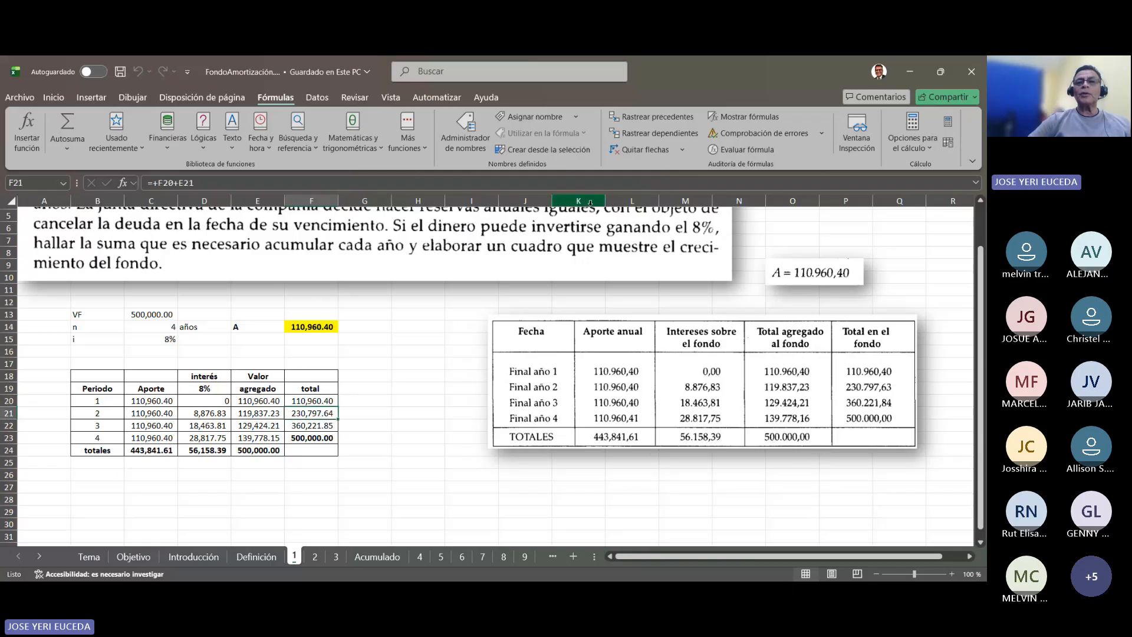
click(651, 118)
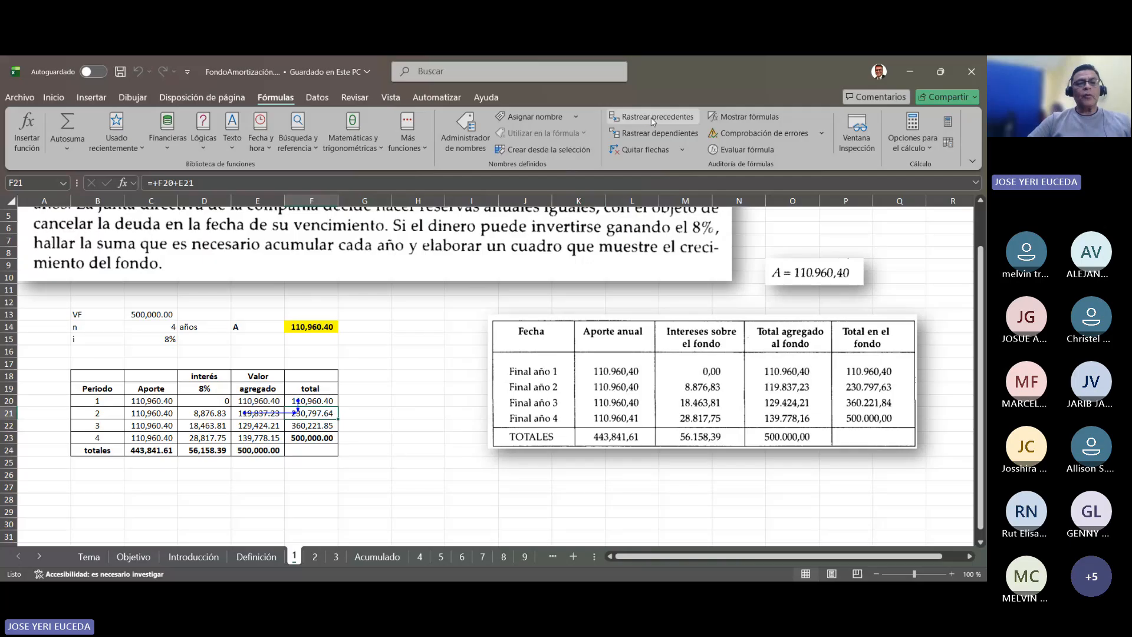
click(121, 72)
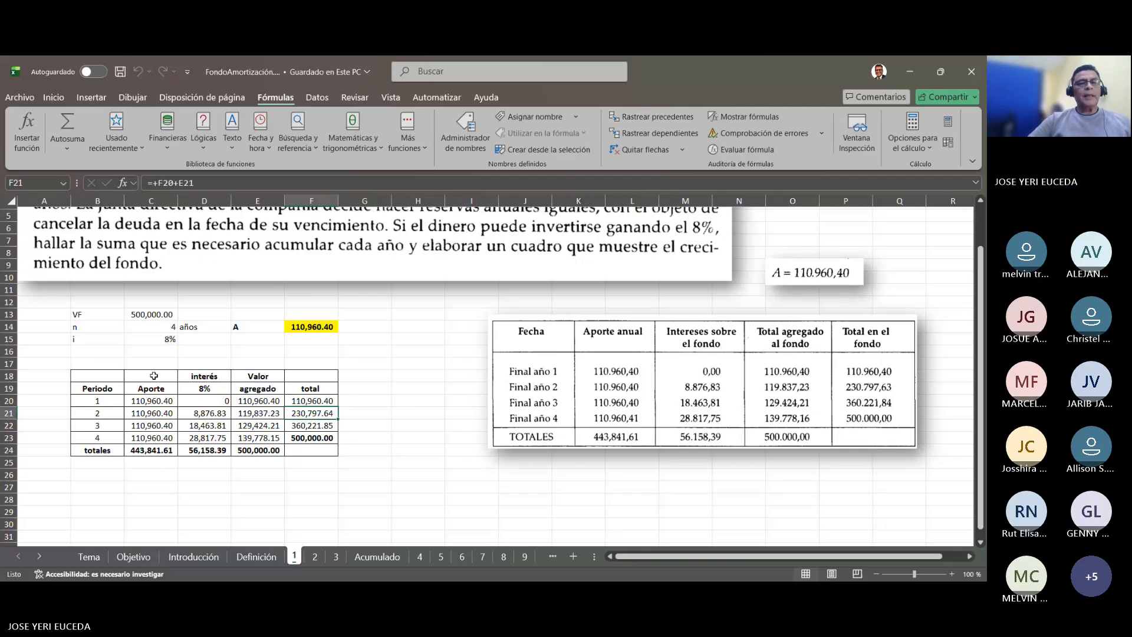
Check the period 3 contribution in C22 and trace the precedents of the interest in D22, saving the workbook to clear the arrows.
click(140, 424)
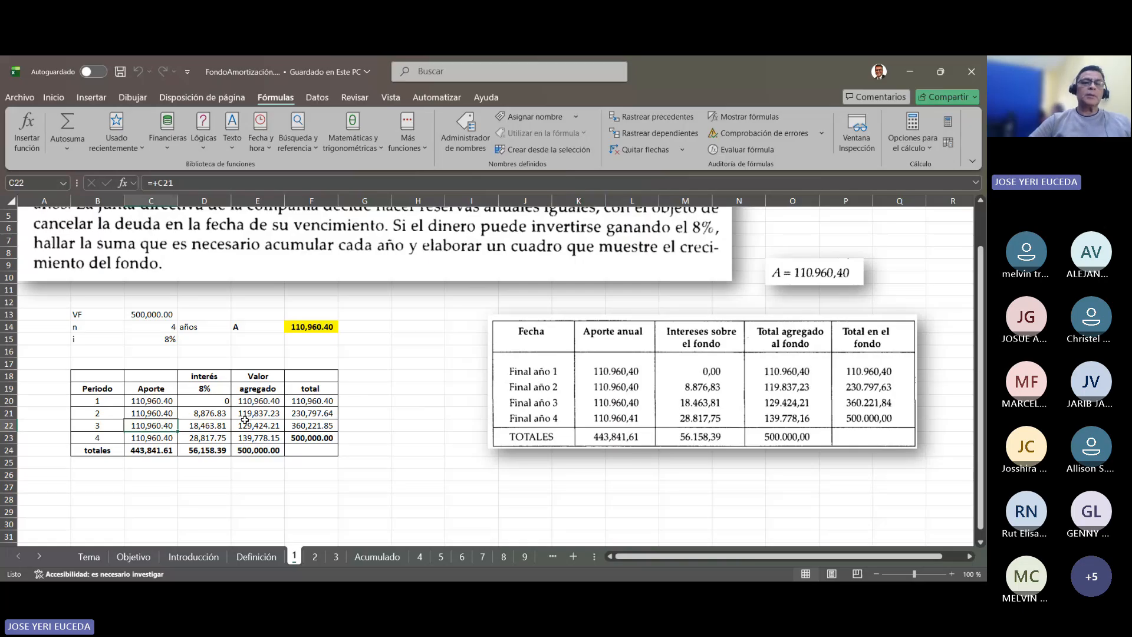
click(219, 424)
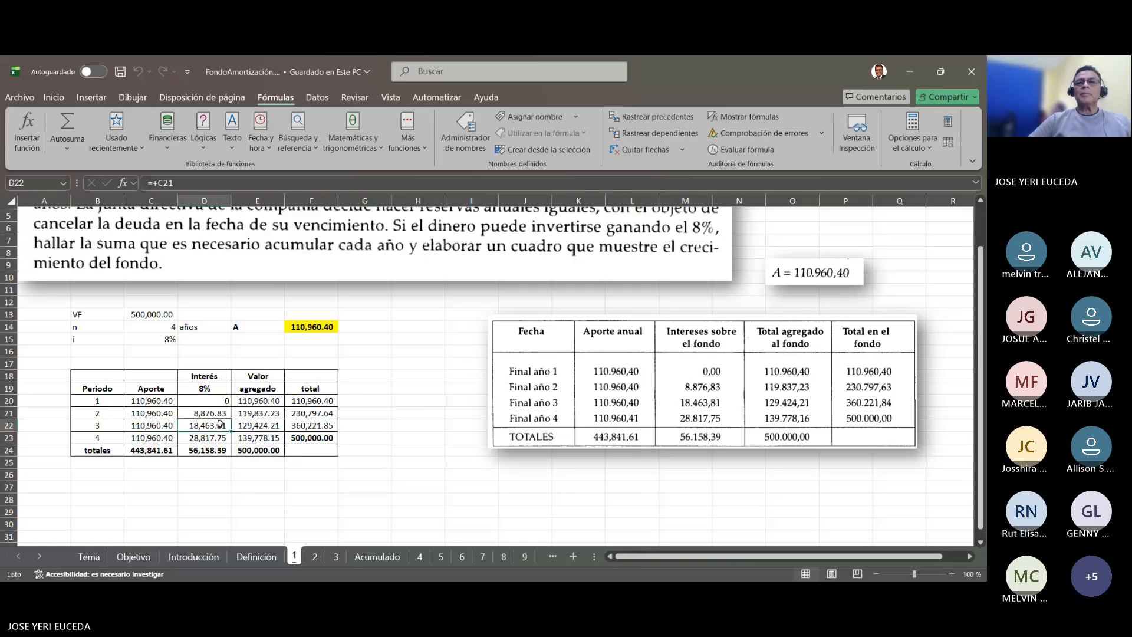
click(658, 117)
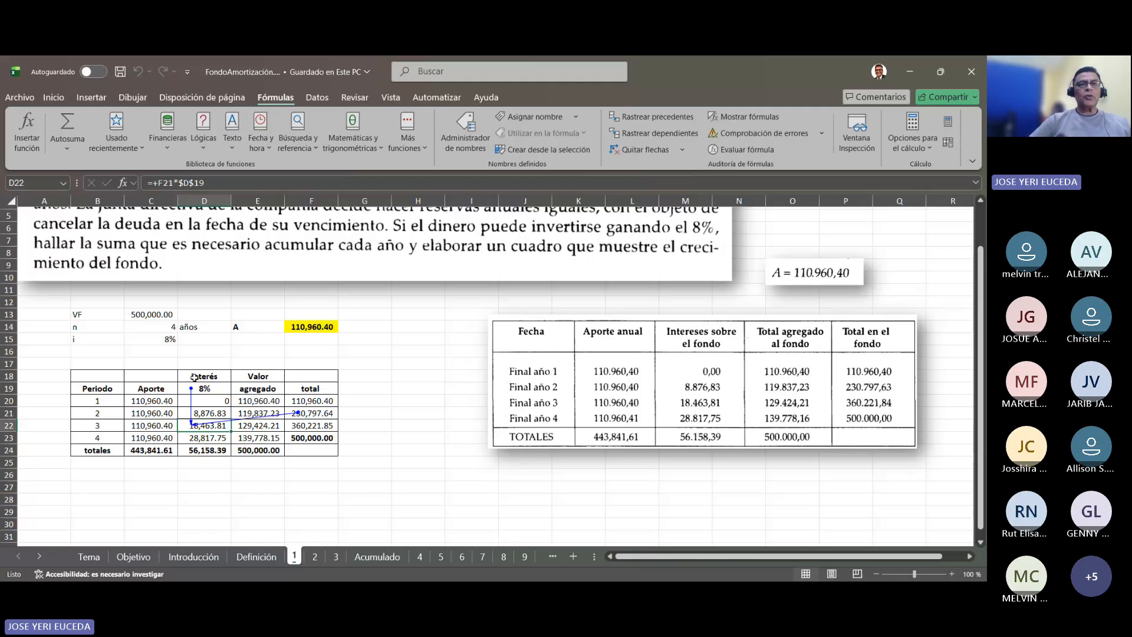
click(120, 72)
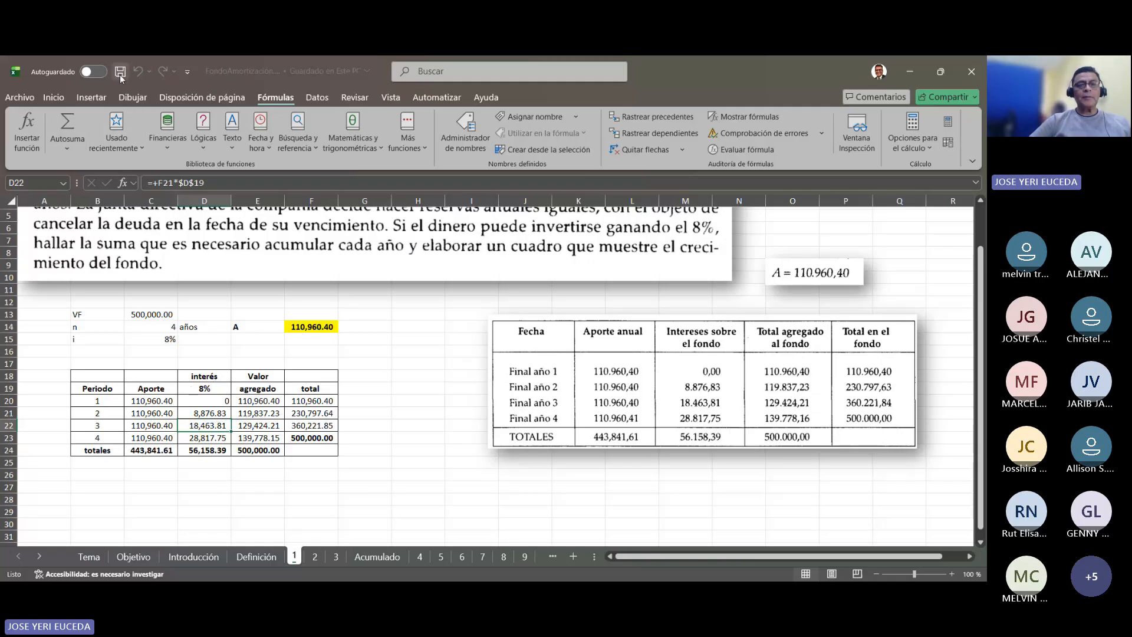
Trace the precedents of the period 3 added value in E22, and save the workbook to clear the arrows.
click(259, 425)
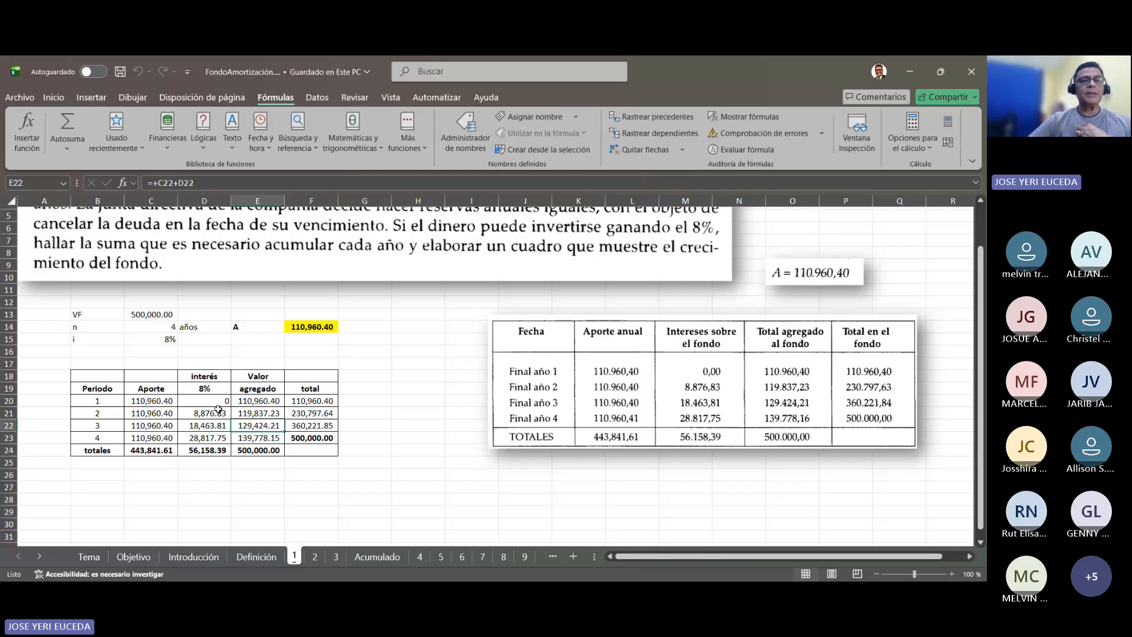
click(648, 115)
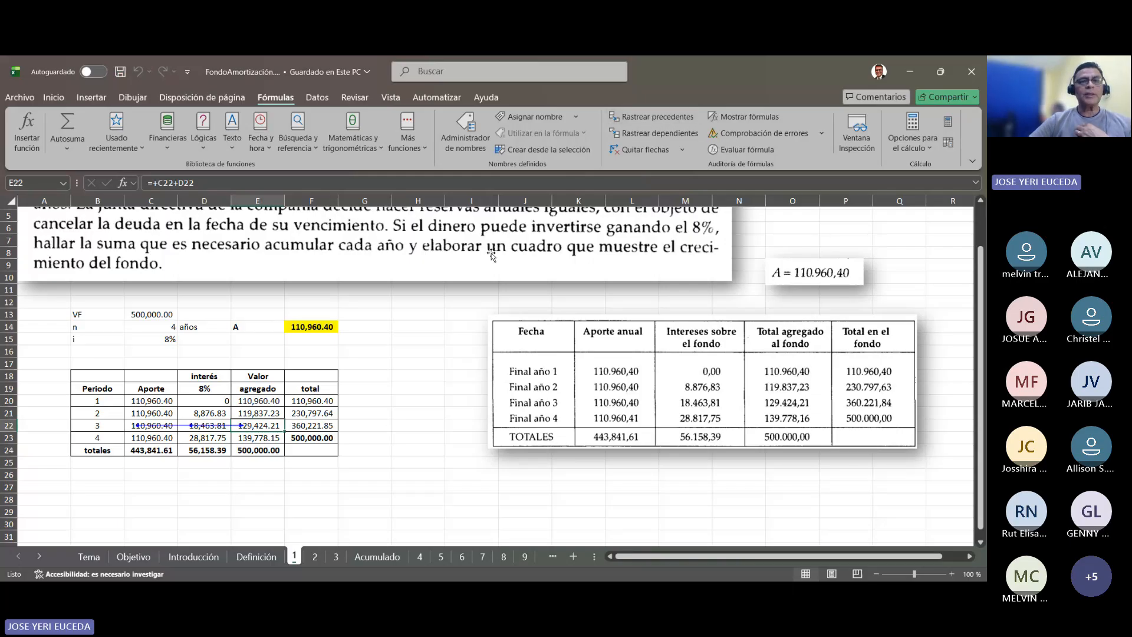
click(121, 72)
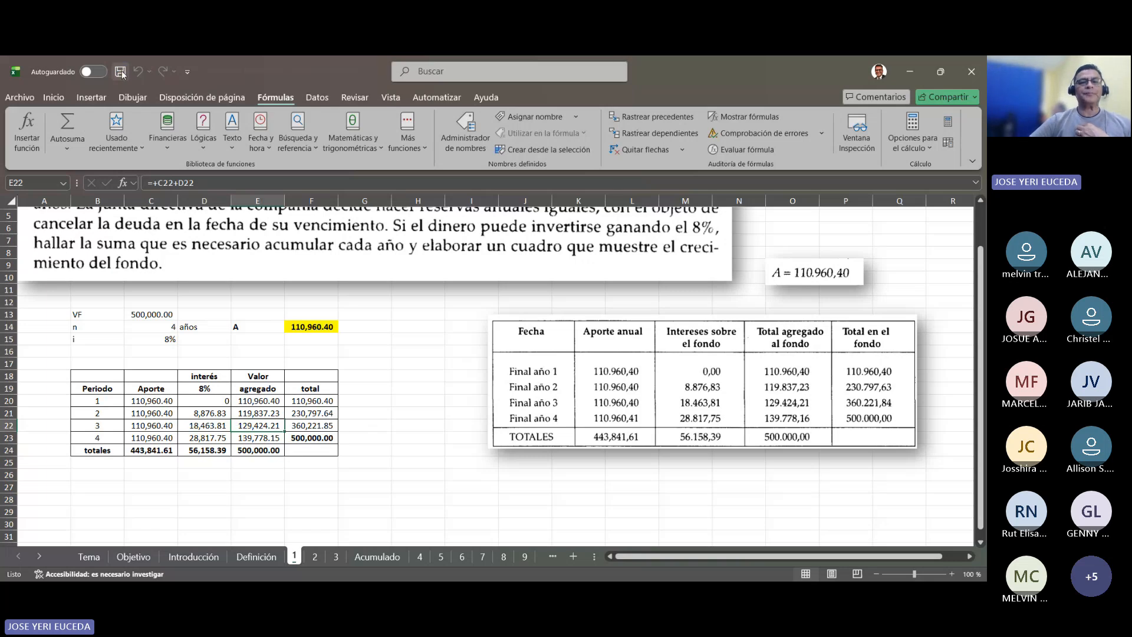
Trace the precedents of the period 3 fund total in F22, and save the workbook to clear the arrows.
click(310, 426)
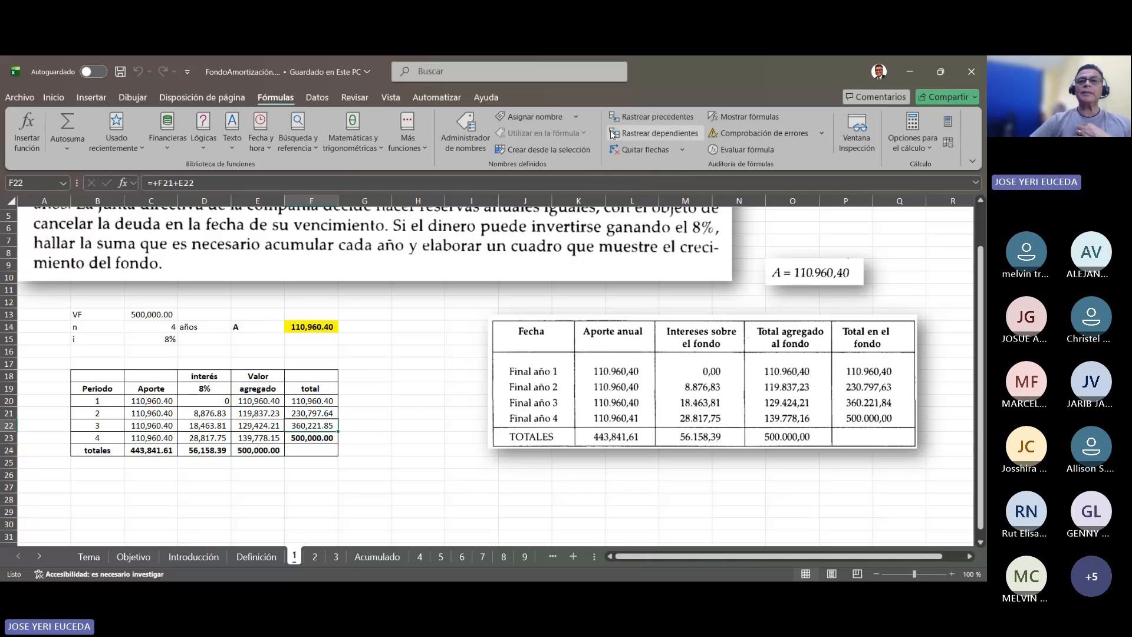
click(630, 120)
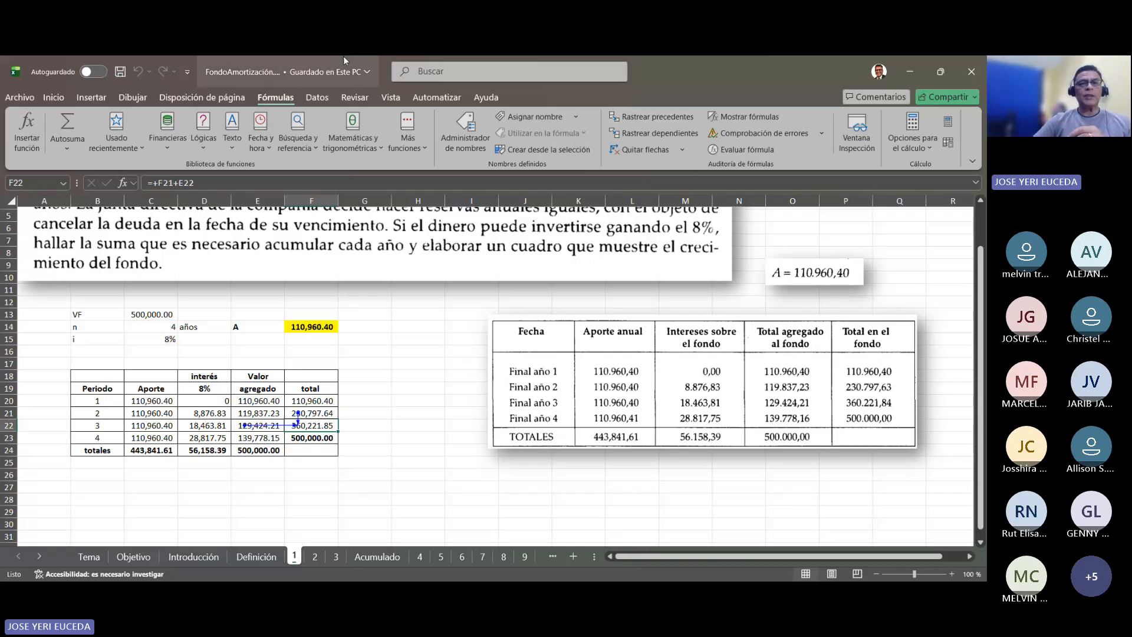
click(121, 78)
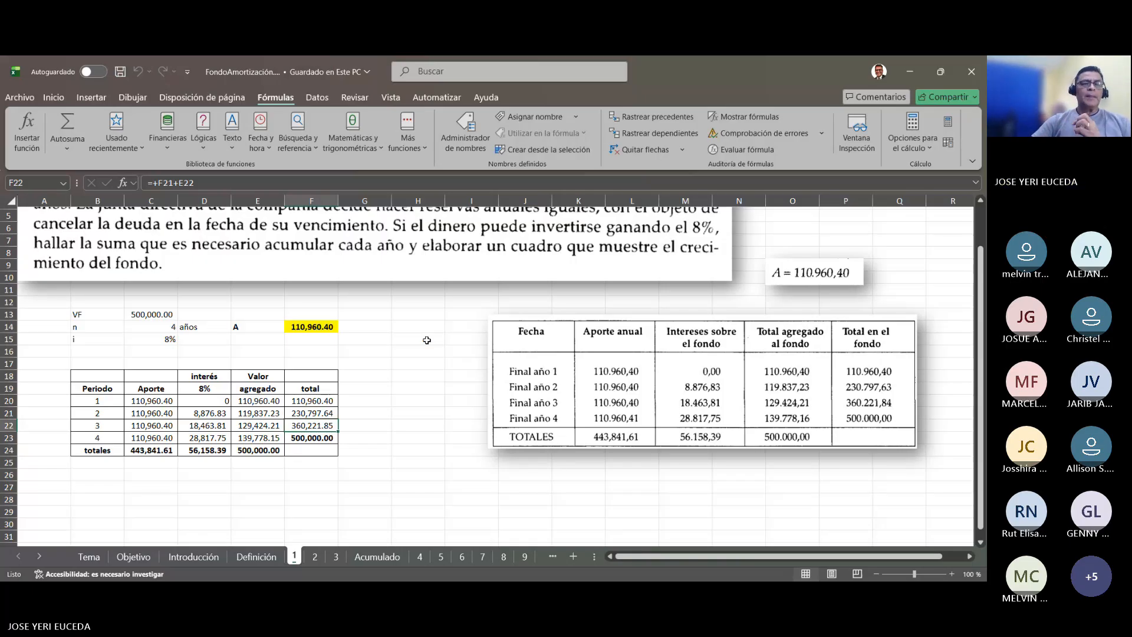
Review the contribution formulas down the Aporte column from C20 to C23.
click(156, 398)
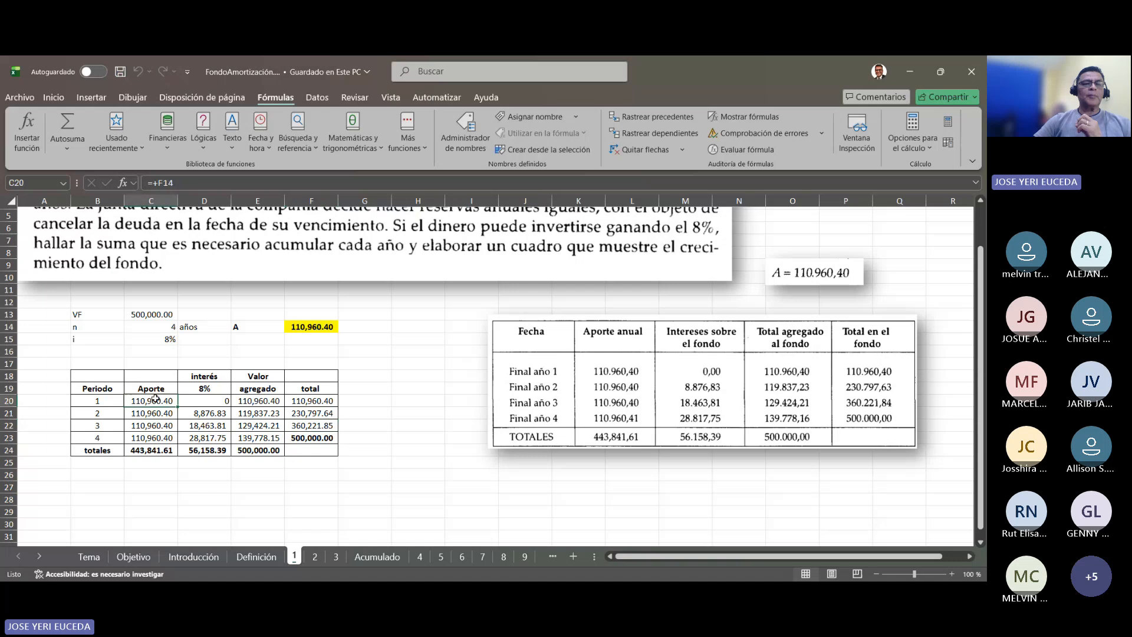
key(Down)
key(Down)
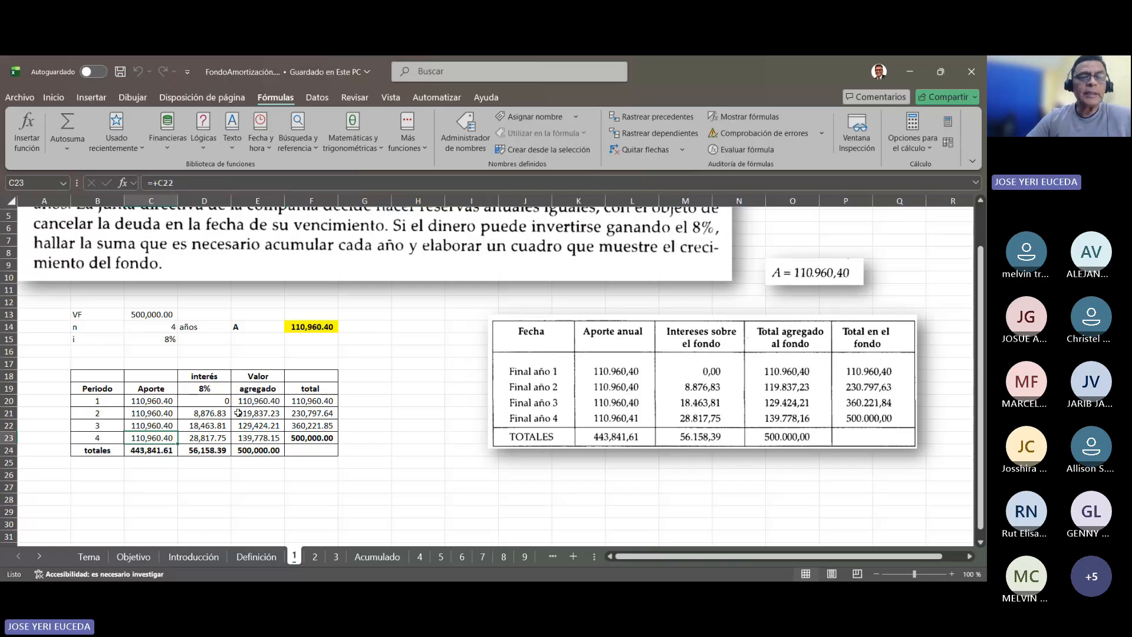
Trace the precedents of the period 4 interest in D23, and inspect the added value and total formulas in E23 and F23.
click(206, 439)
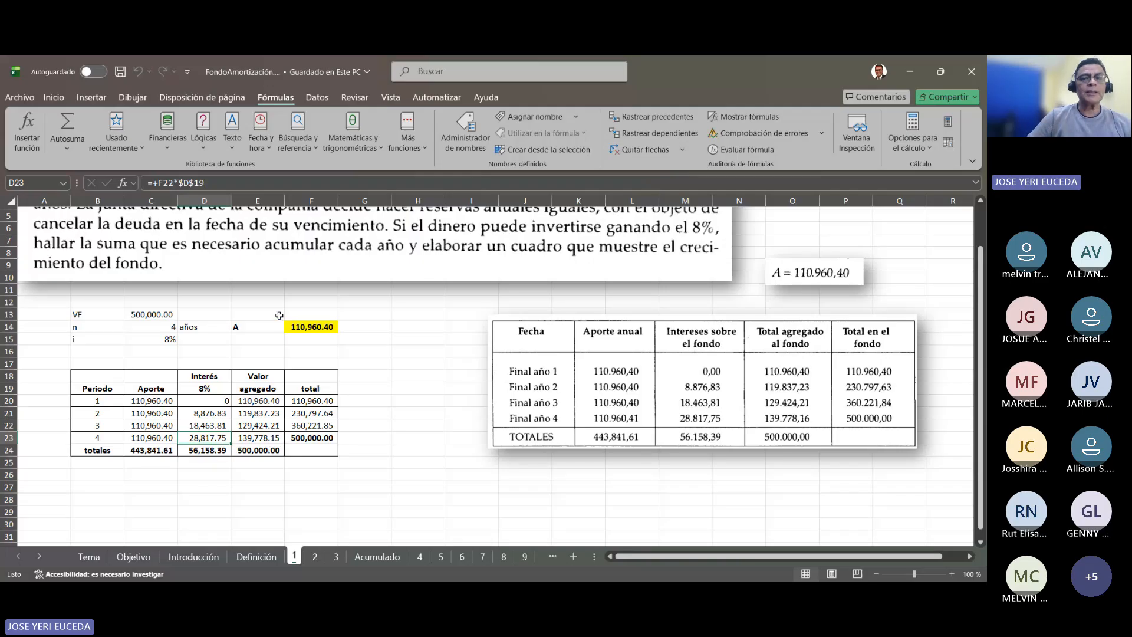
click(654, 116)
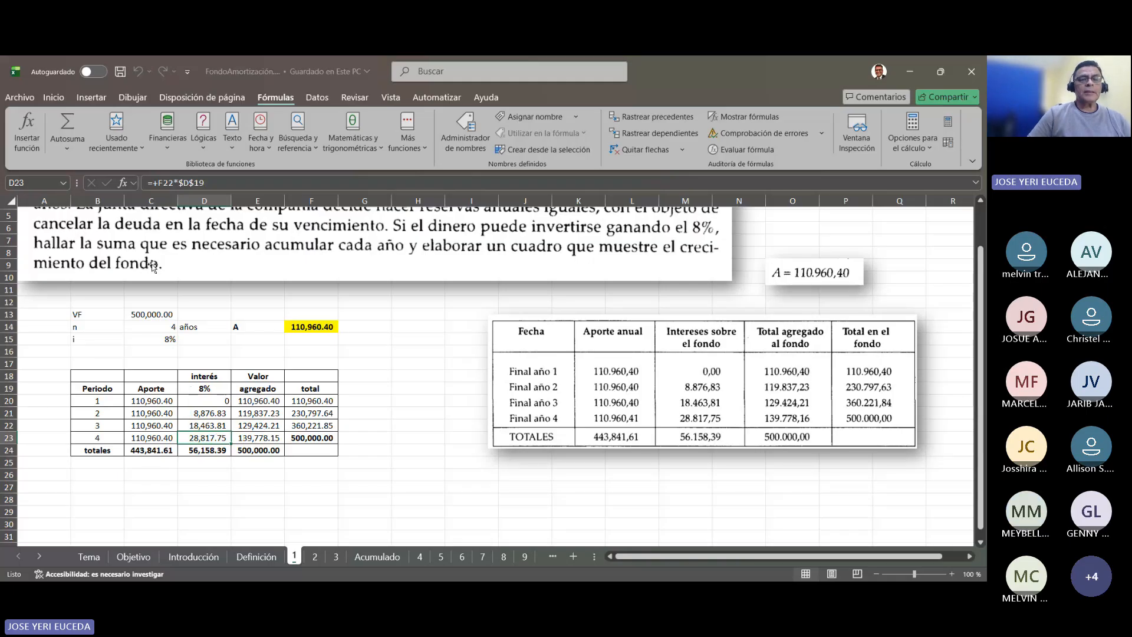
click(234, 438)
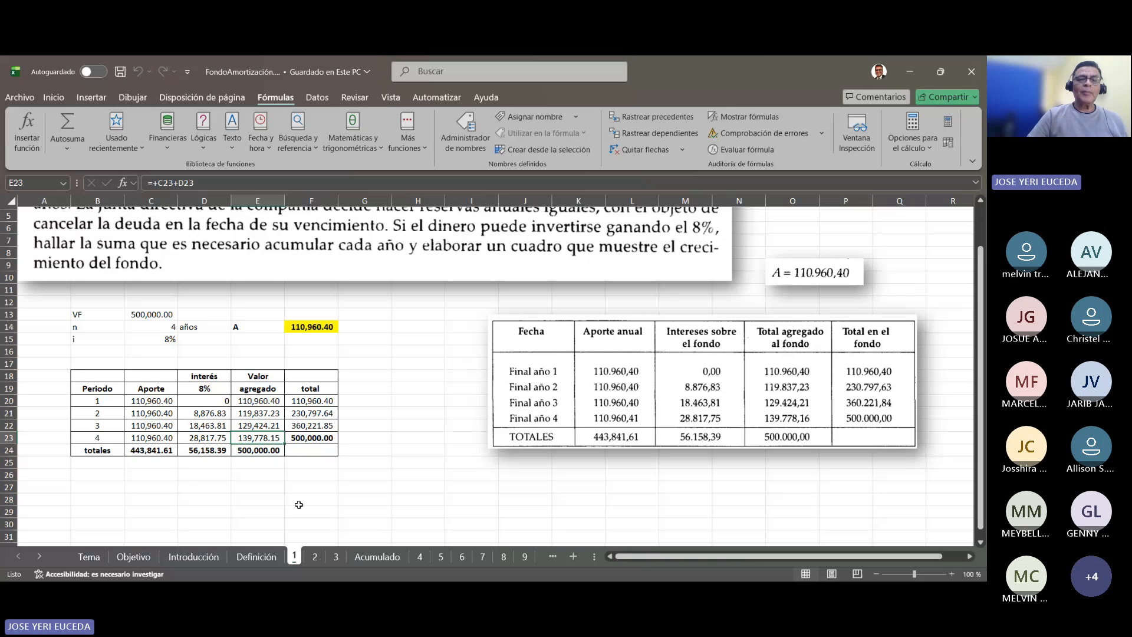
click(305, 443)
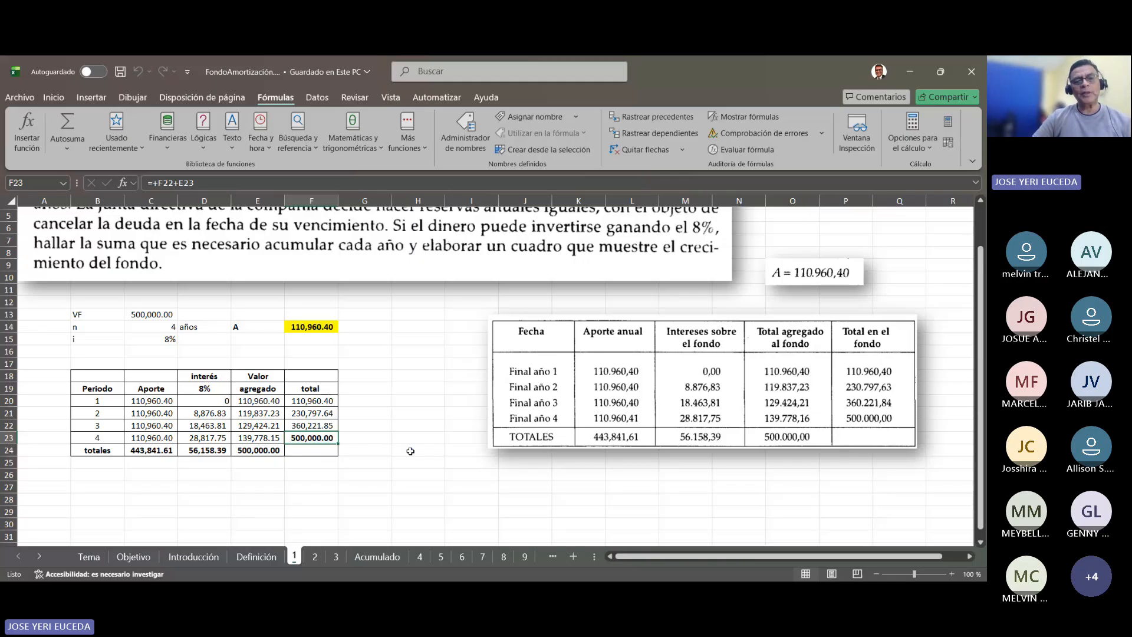
Select the whole fund growth table in B18:F24, from its headings to the totales row.
scroll(410, 451, up, 2)
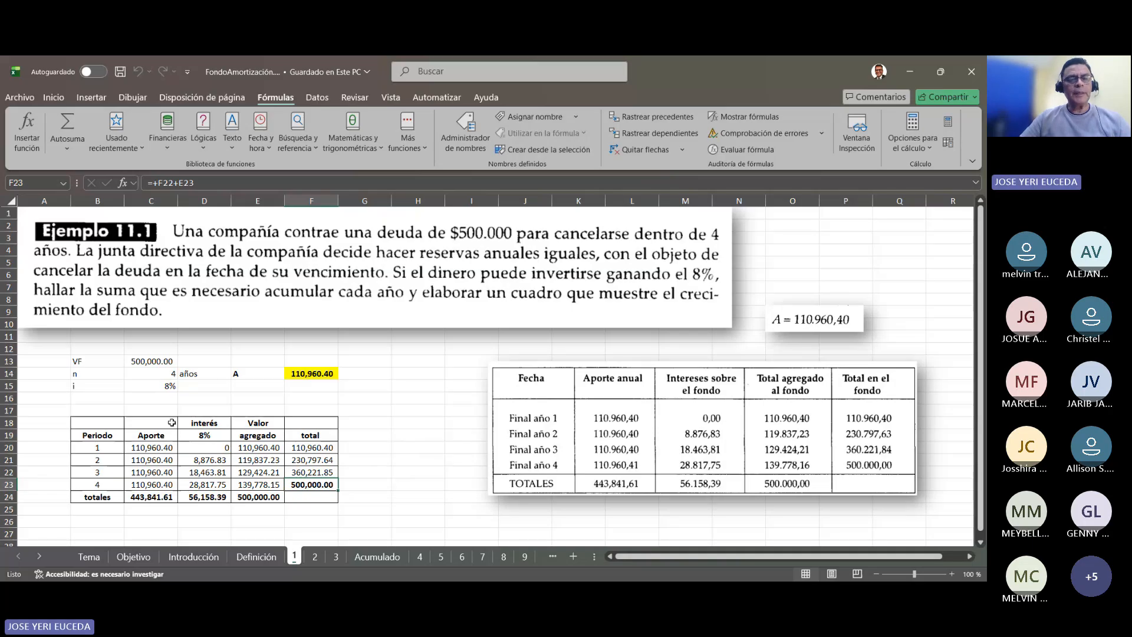
click(110, 424)
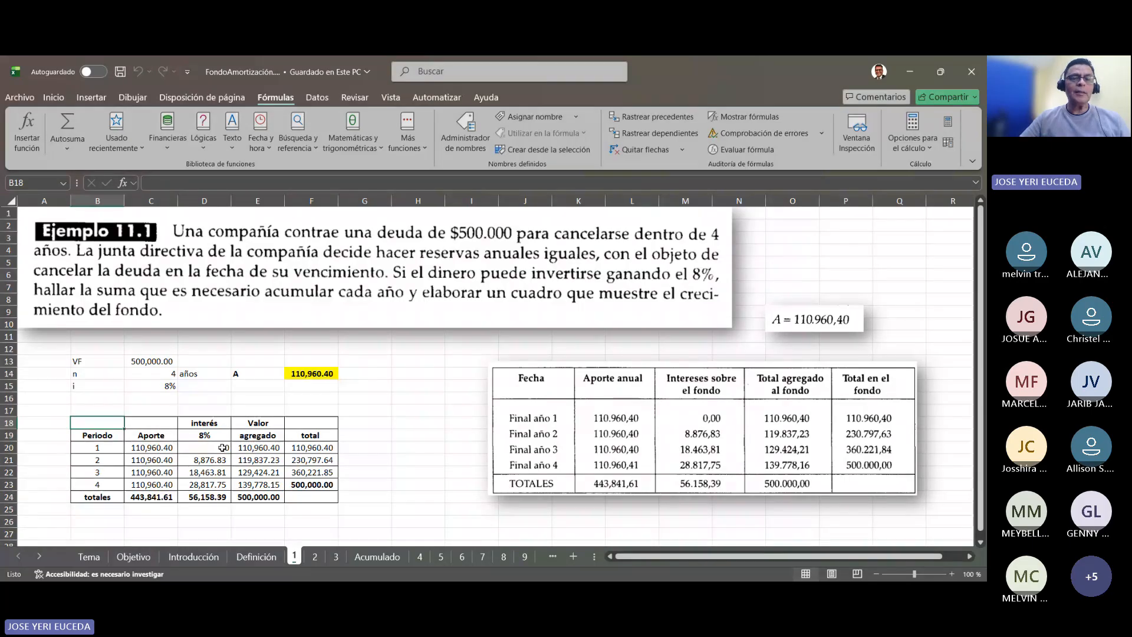
key(shift+Down)
key(shift+Down)
key(shift+Down)
key(shift+Down)
key(shift+Down)
key(shift+Down)
key(shift+Right)
key(shift+Right)
key(shift+Right)
key(shift+Right)
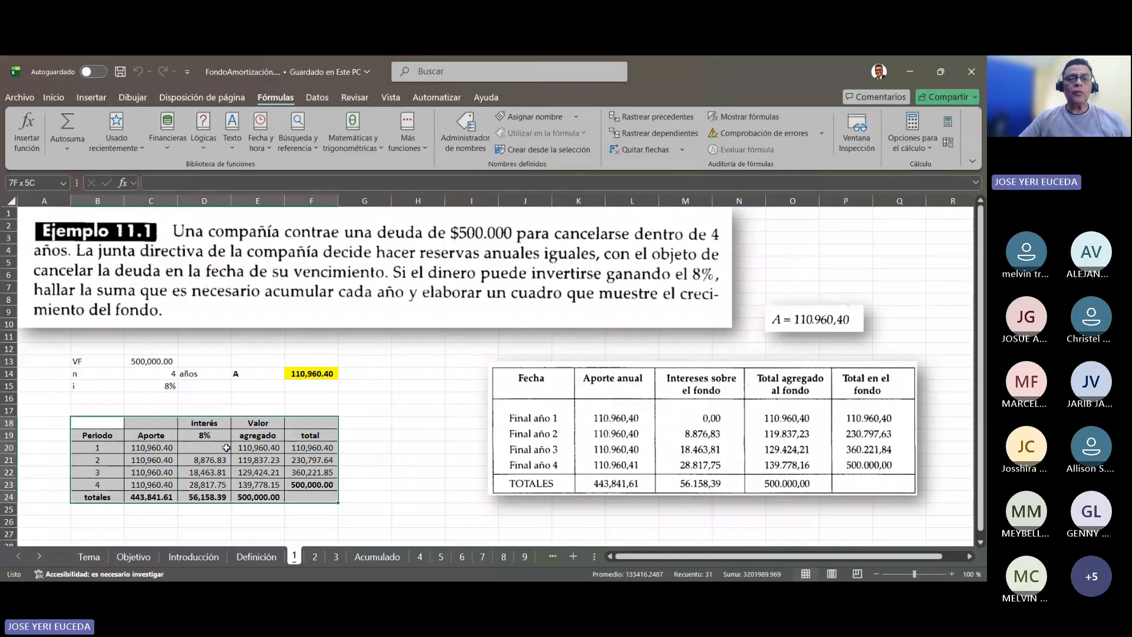
Open sheet 2 with Ejemplo 8.8.1 and inspect the PAGO formula of the monthly deposit in G14.
click(428, 453)
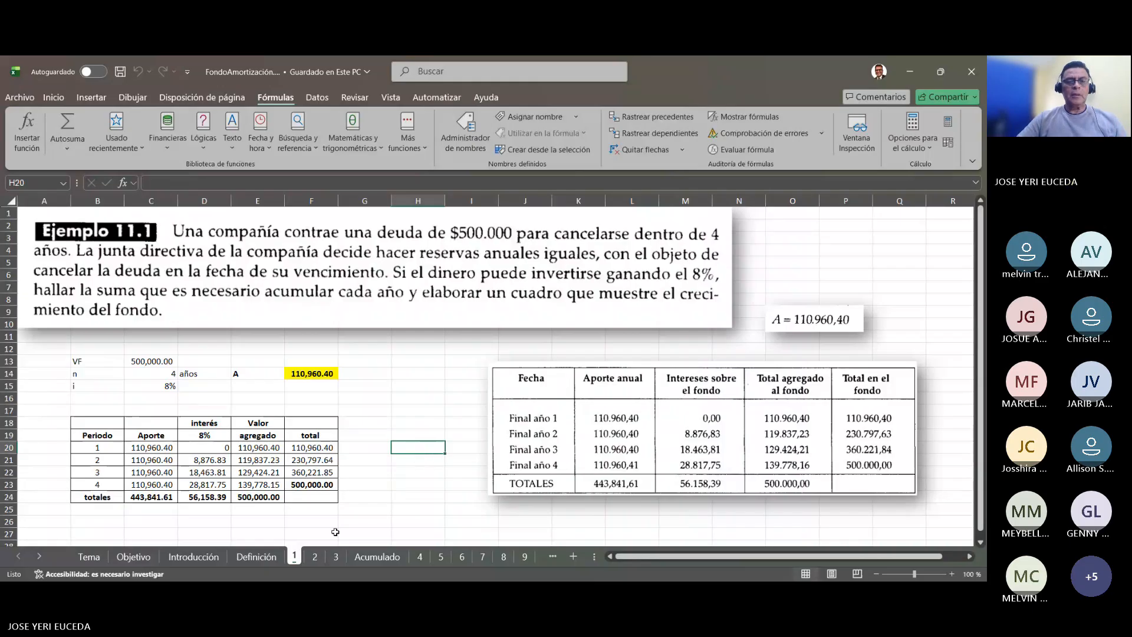
click(314, 556)
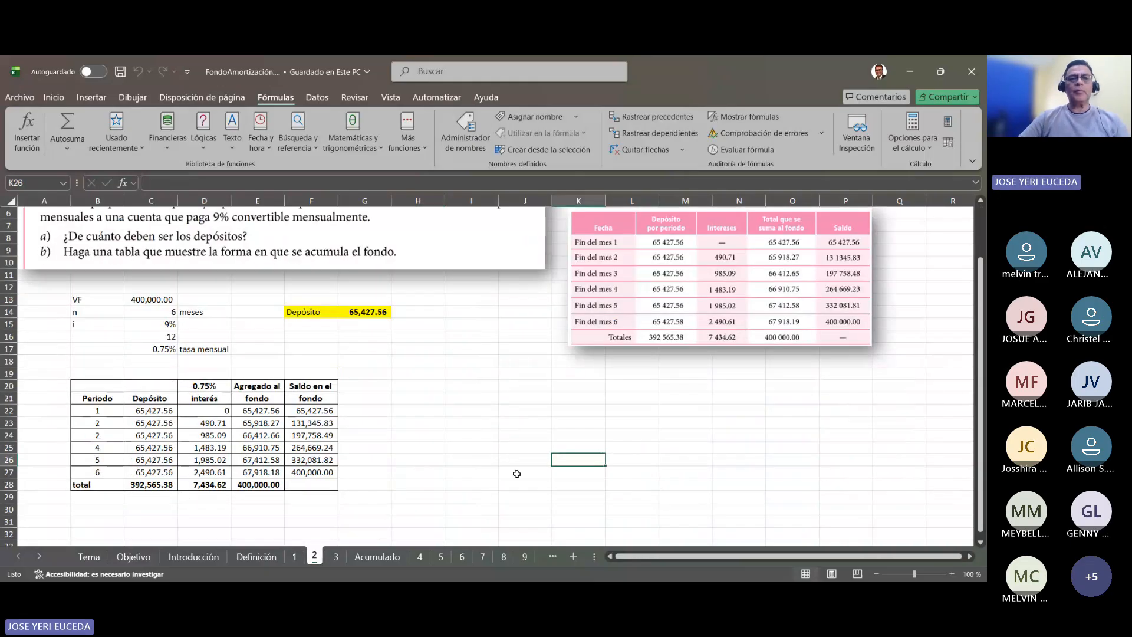
scroll(560, 457, up, 2)
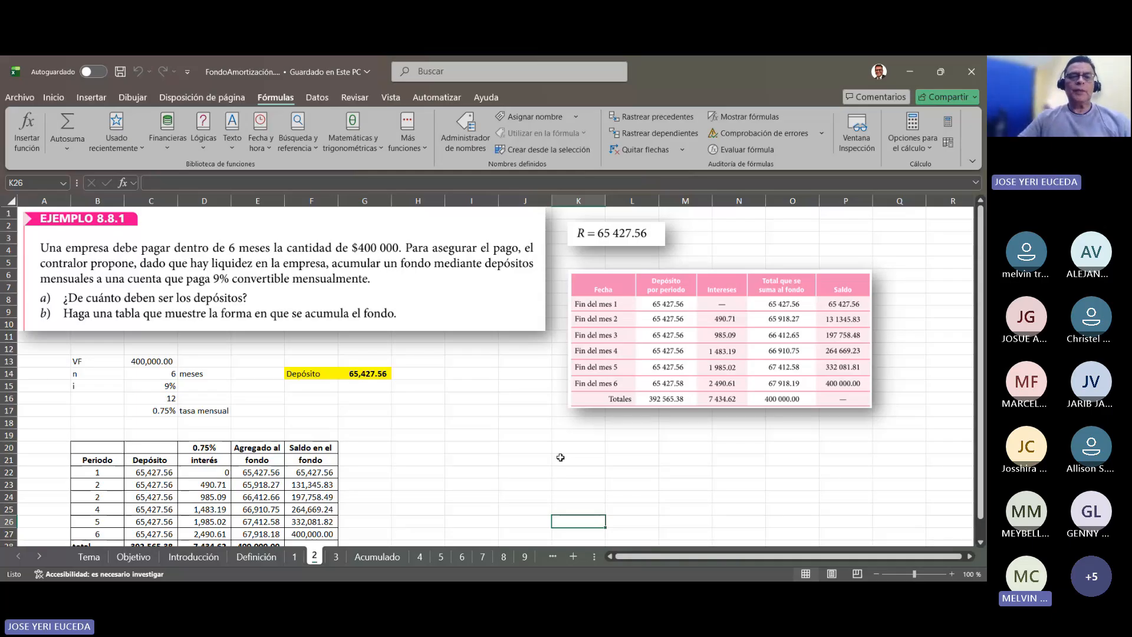
click(372, 370)
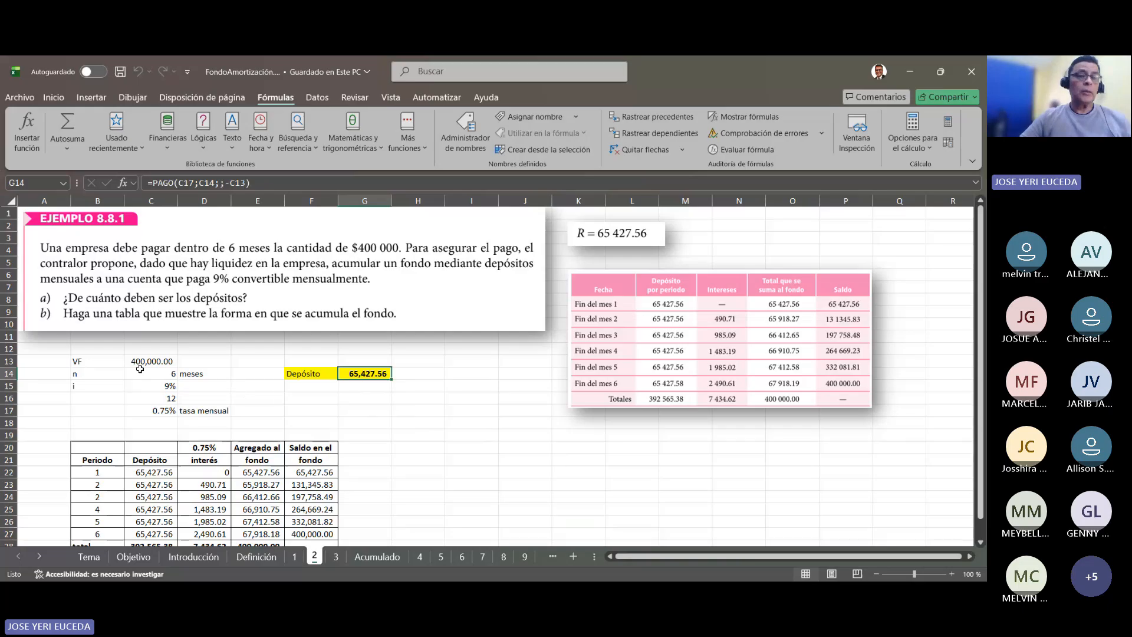
Add an outside border around the problem data block in B13:D17.
click(97, 361)
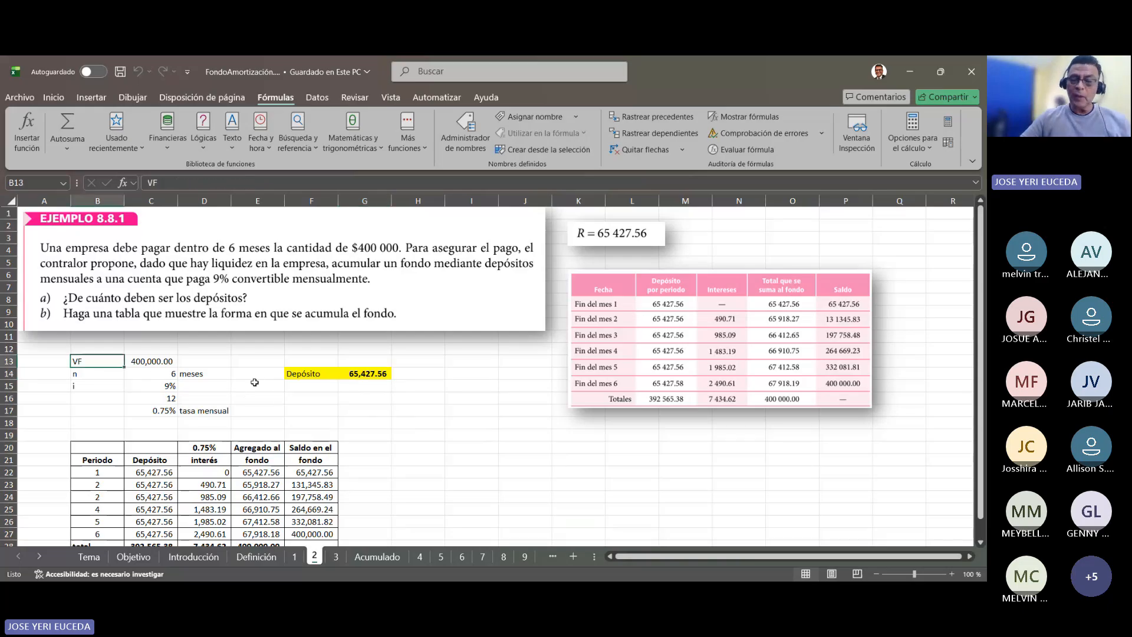
key(shift+Down)
key(shift+Down)
key(shift+Down)
key(shift+Down)
key(shift+Right)
key(shift+Right)
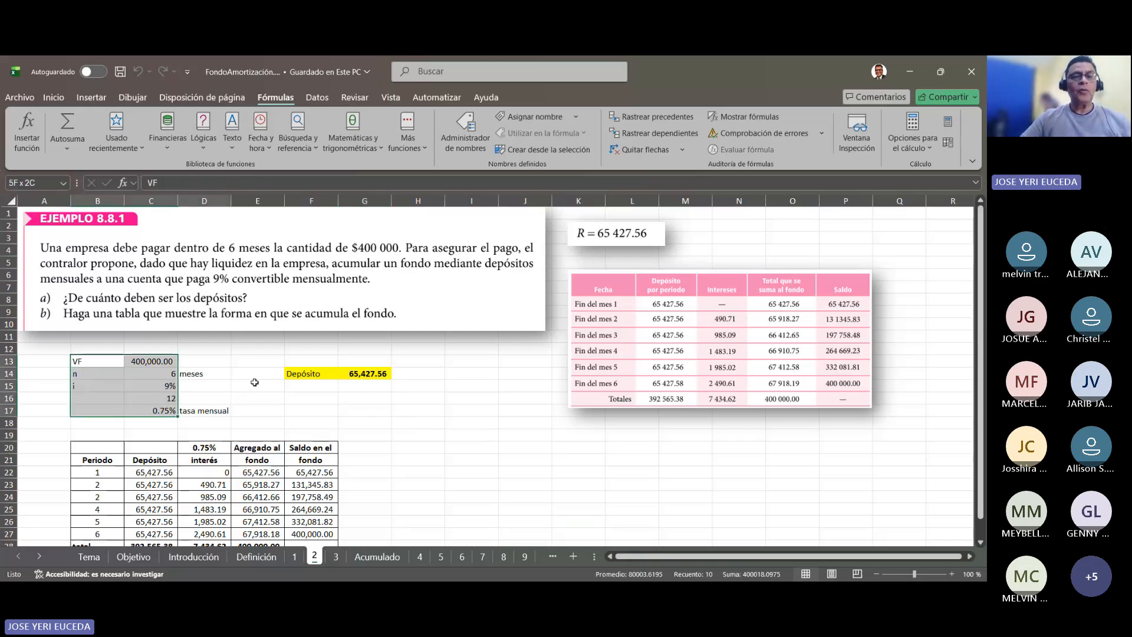
click(62, 99)
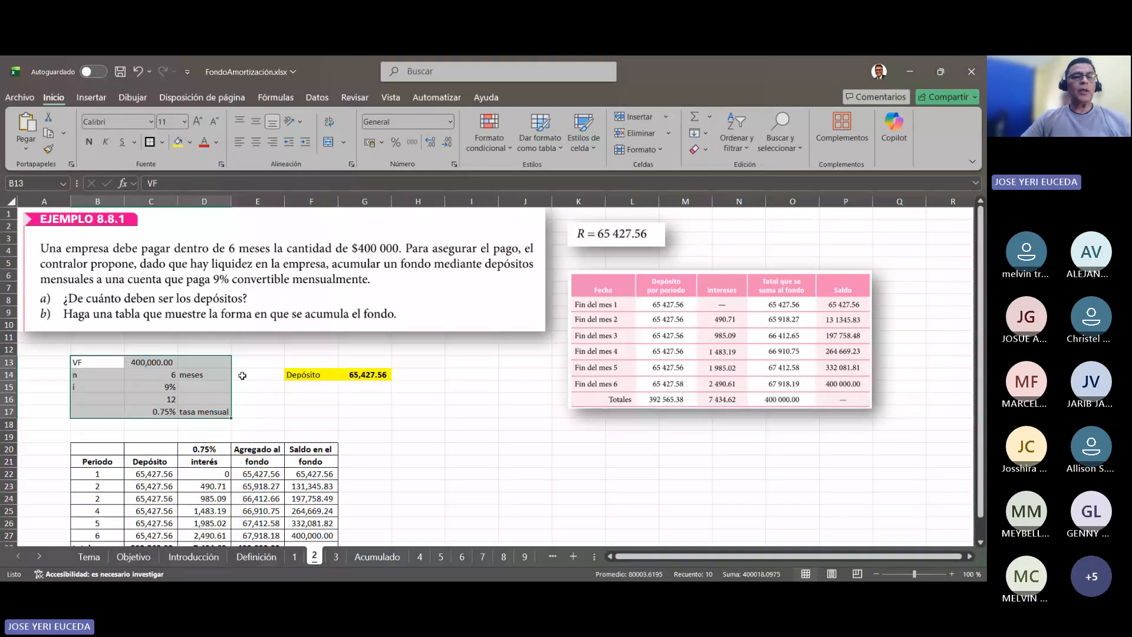
click(308, 399)
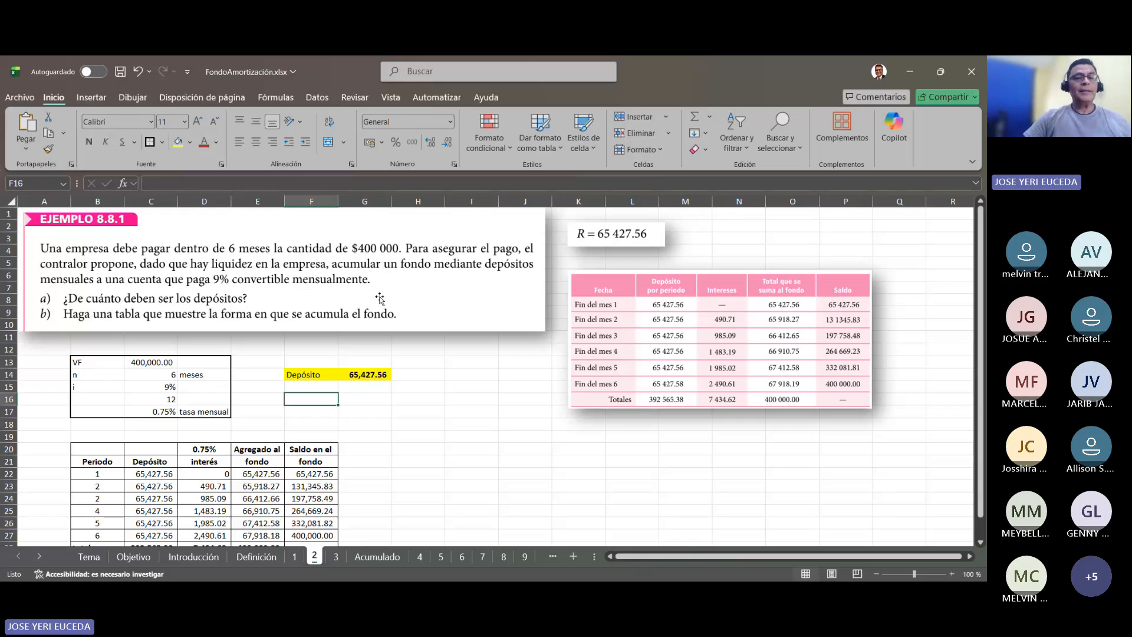
Review the number of months and the 9% rate, and label the rate in D15 as "tasa anual".
click(166, 376)
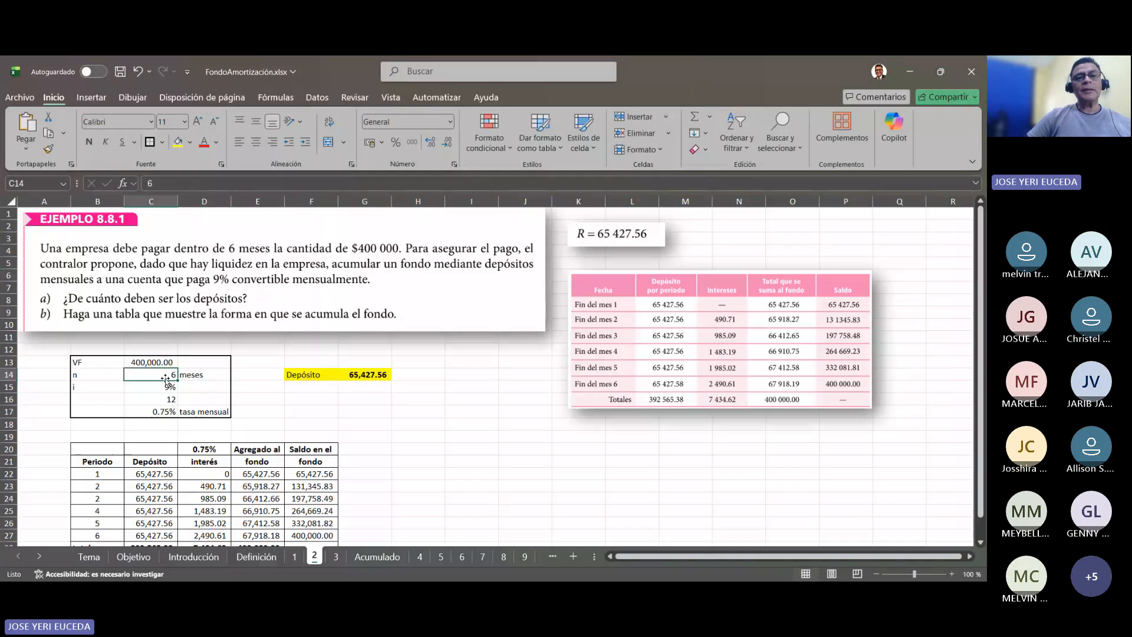
click(168, 386)
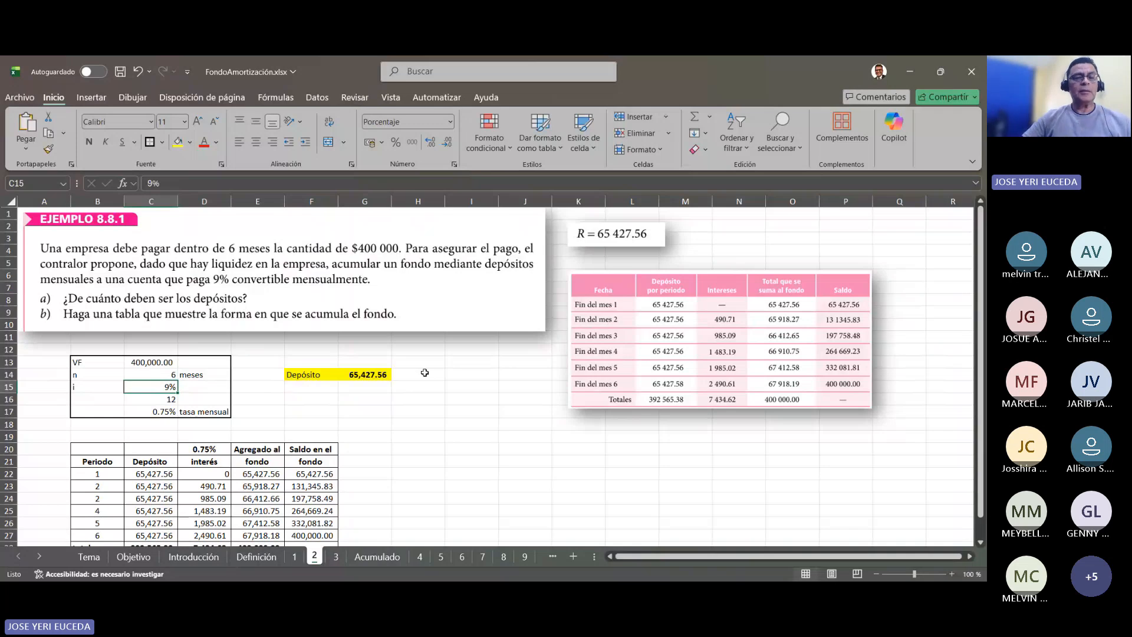
click(202, 386)
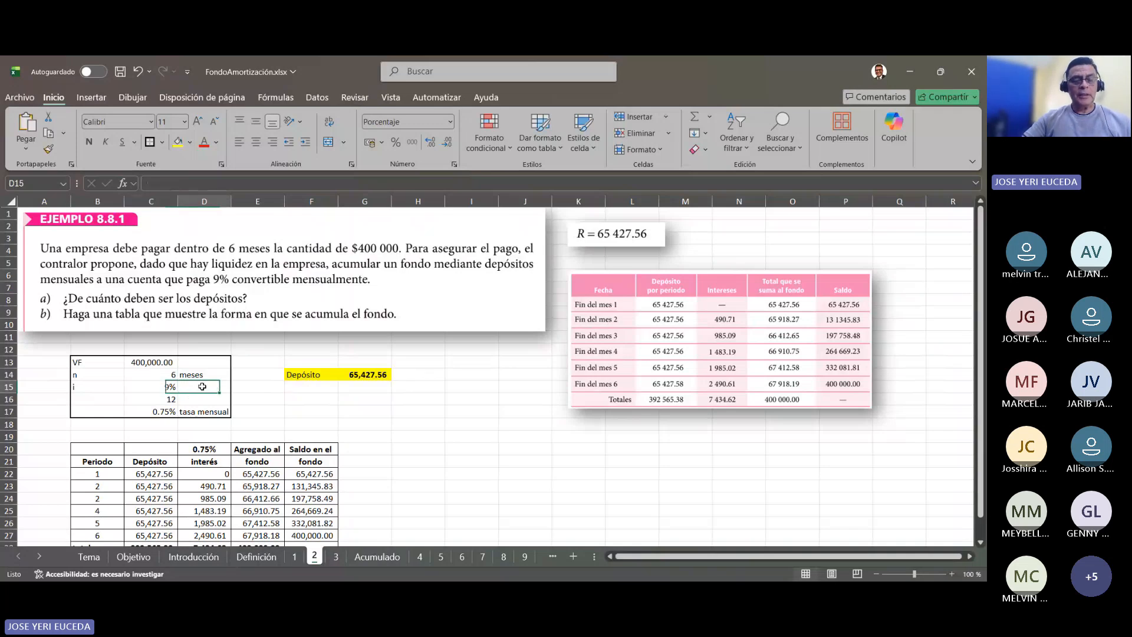
text(t)
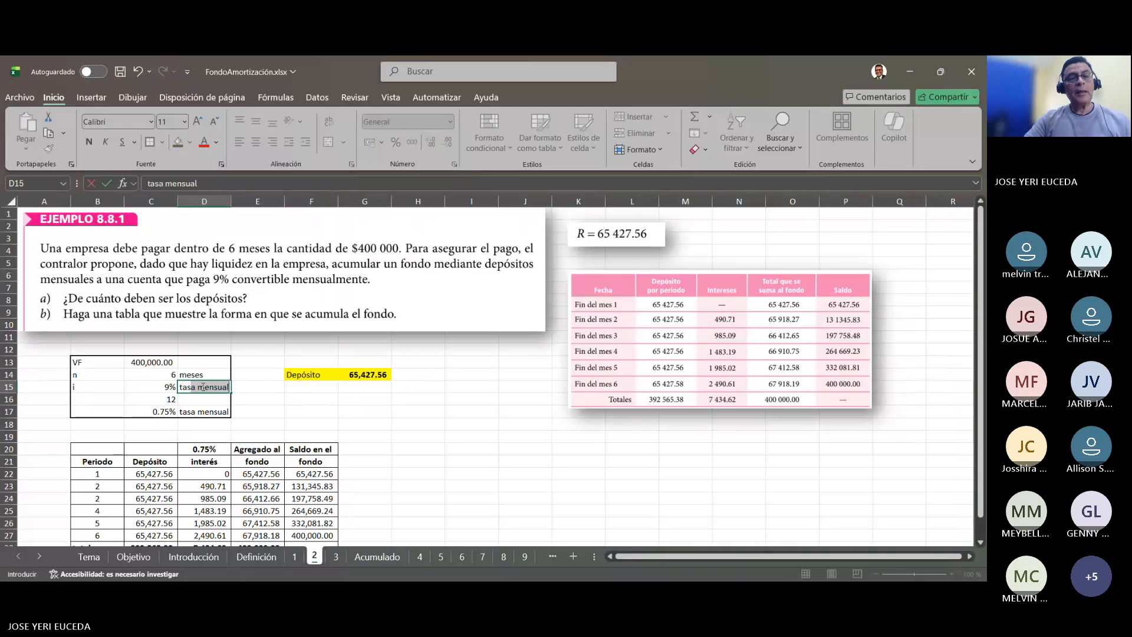
text(asa a)
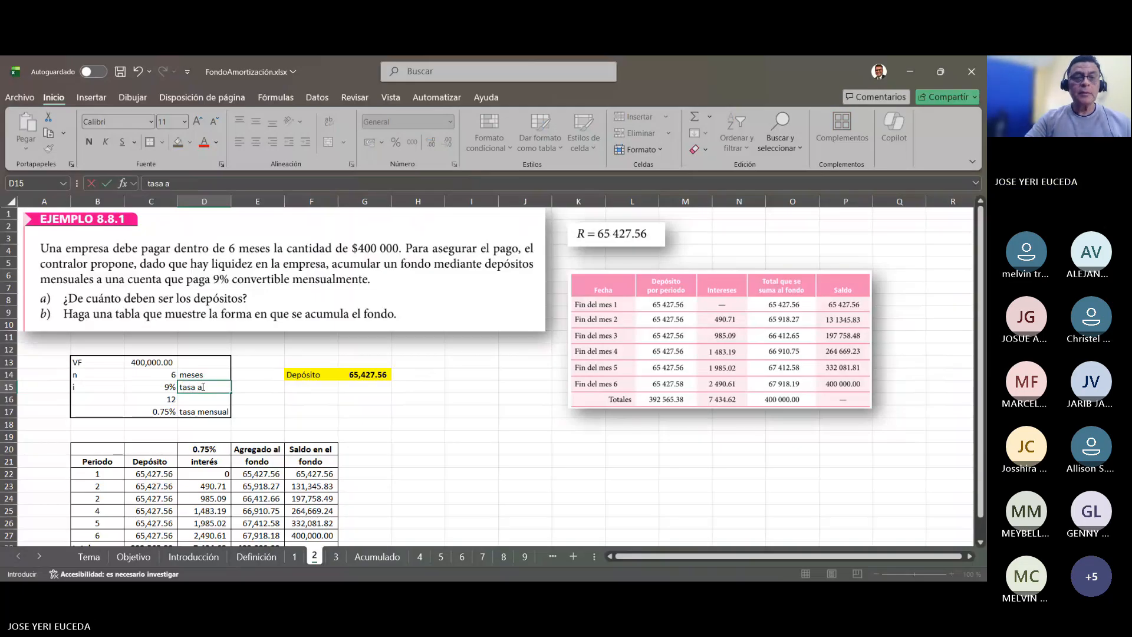
text(nu)
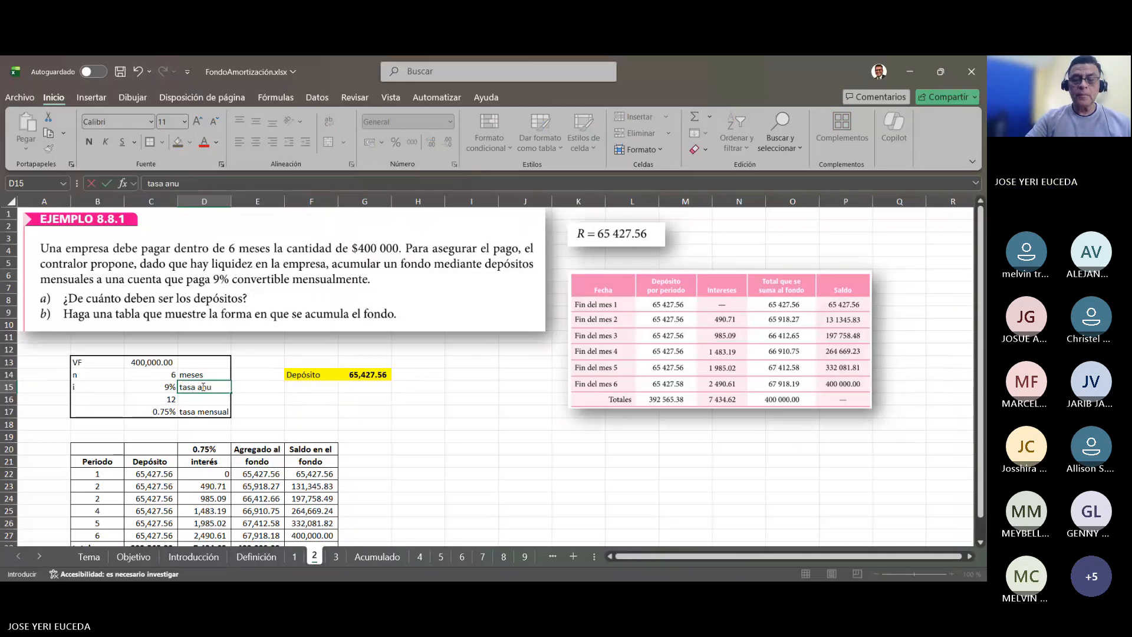
text(al)
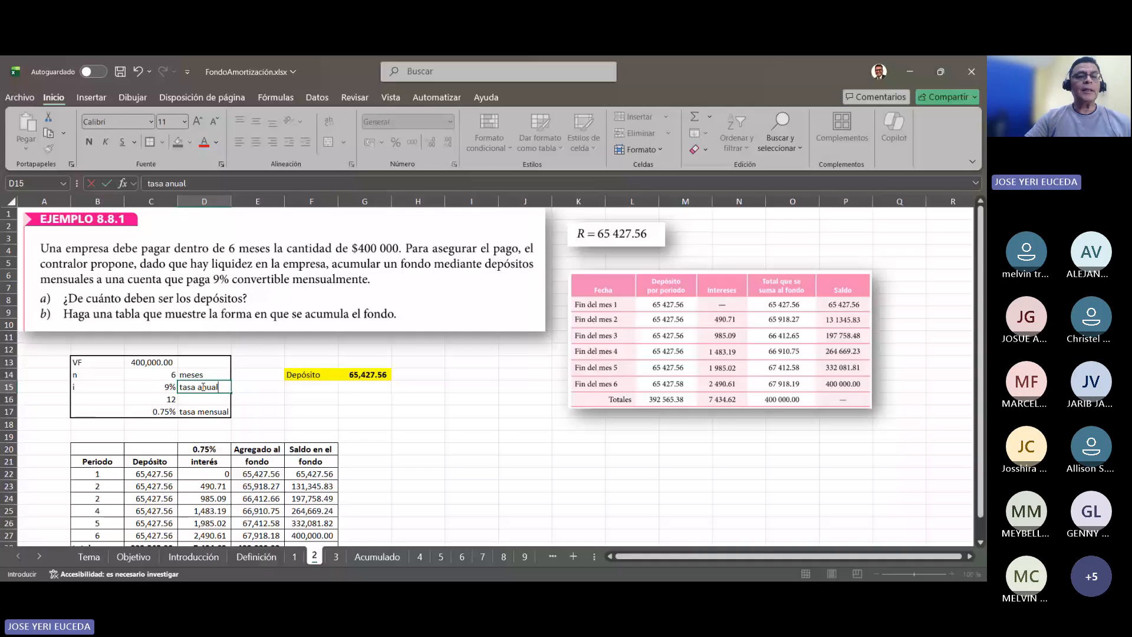
key(Return)
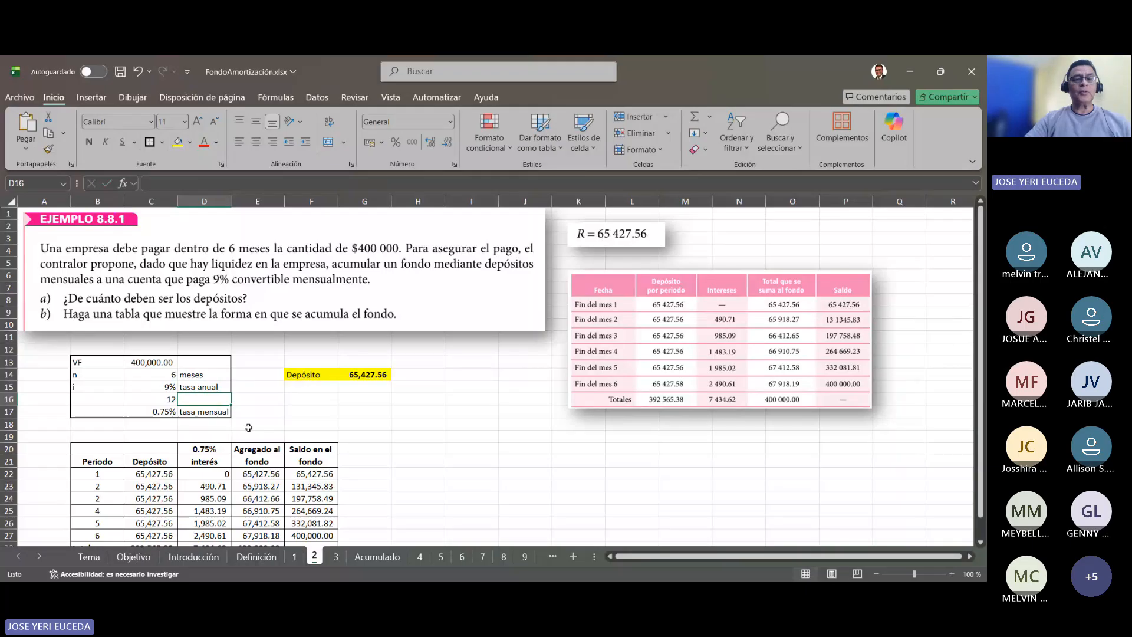
Trace the precedents of the deposit formula in G14, and save the workbook to clear the arrows.
click(363, 376)
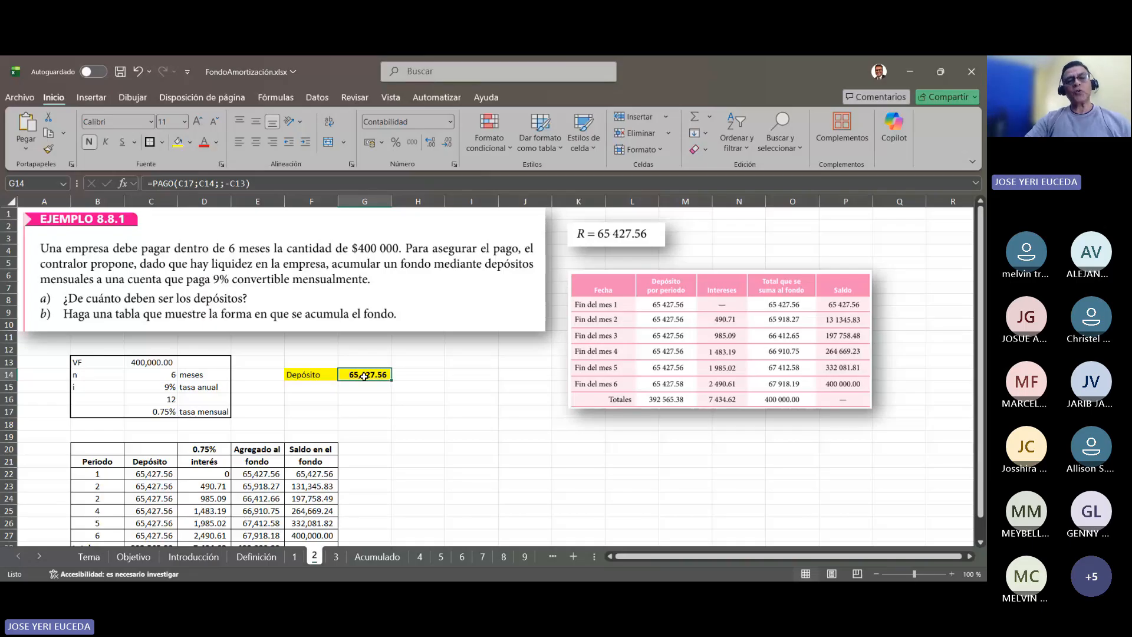
click(275, 98)
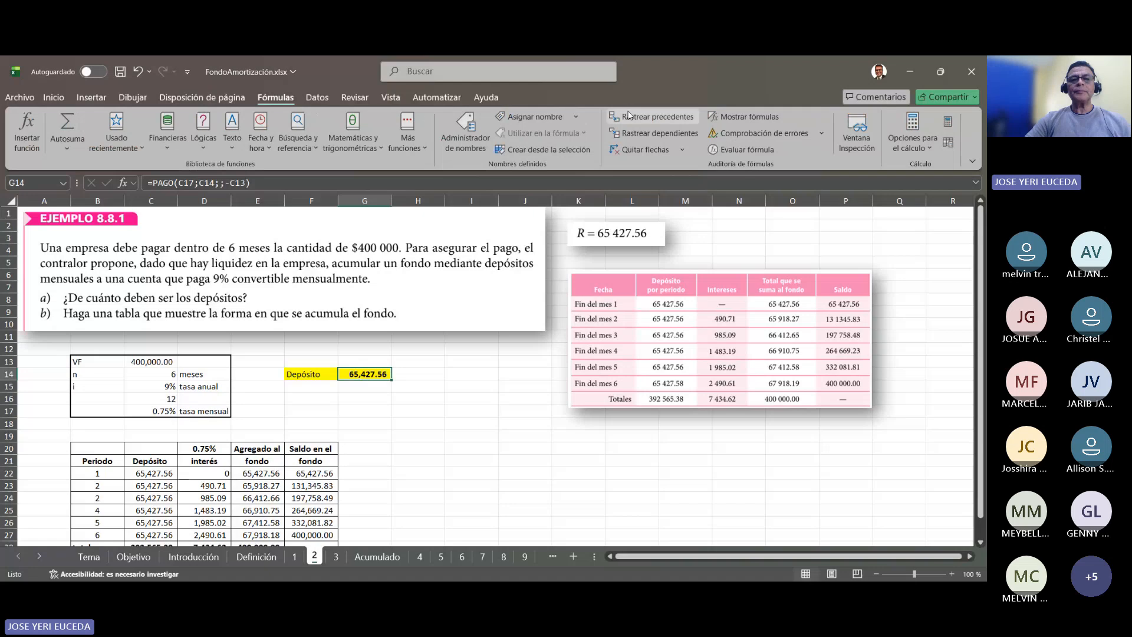
click(651, 116)
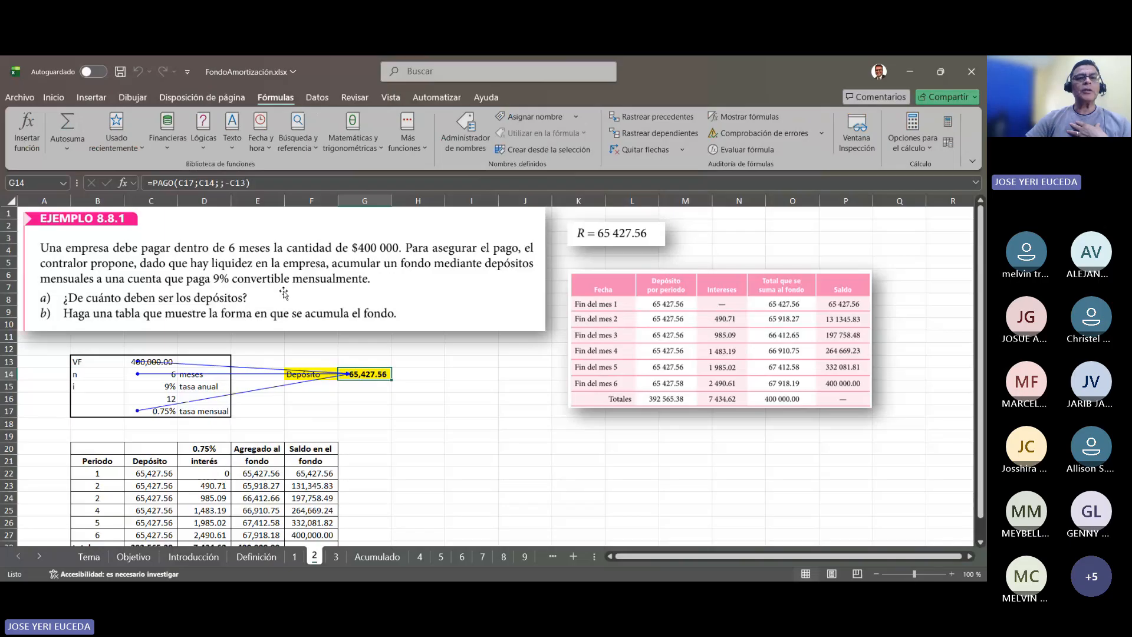
click(120, 71)
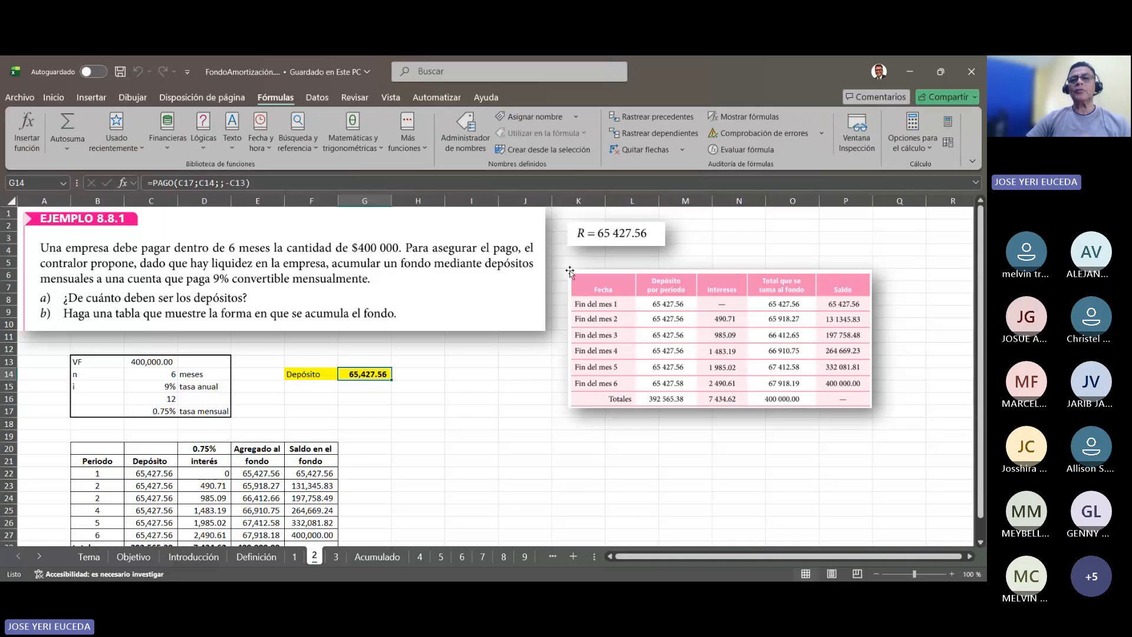
Move the R = 65 427.56 image below the textbook solution table, and return it above the table.
drag(614, 228, 600, 435)
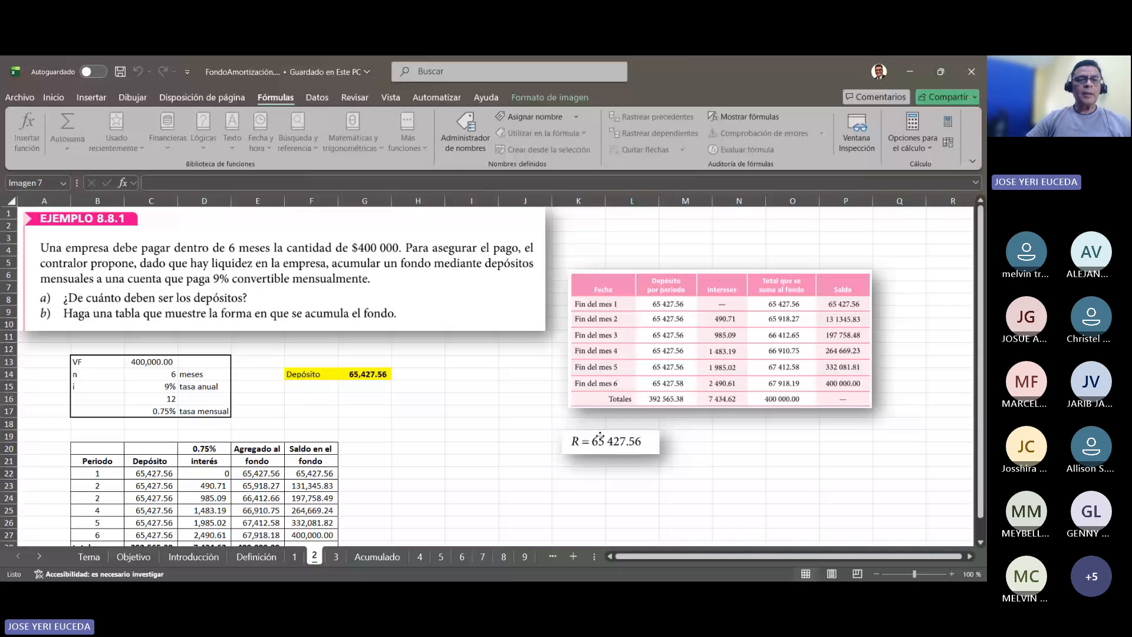
key(ctrl+z)
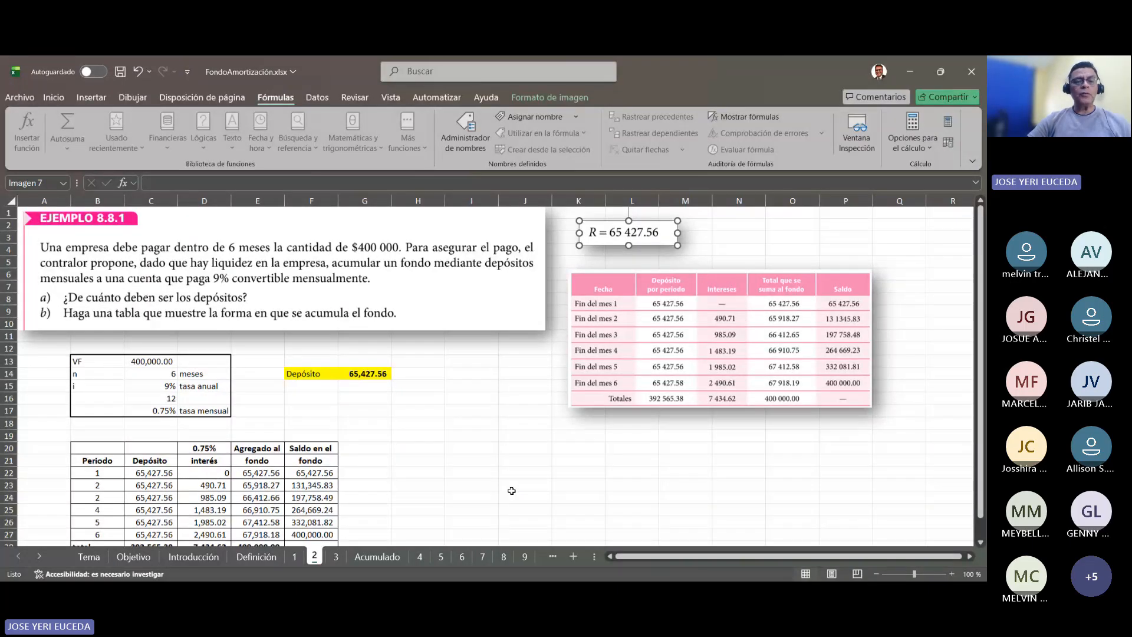
Select the whole fund accumulation table in B20:F28, from its headings to the total row, and clear the selection.
scroll(451, 460, down, 2)
scroll(451, 459, down, 2)
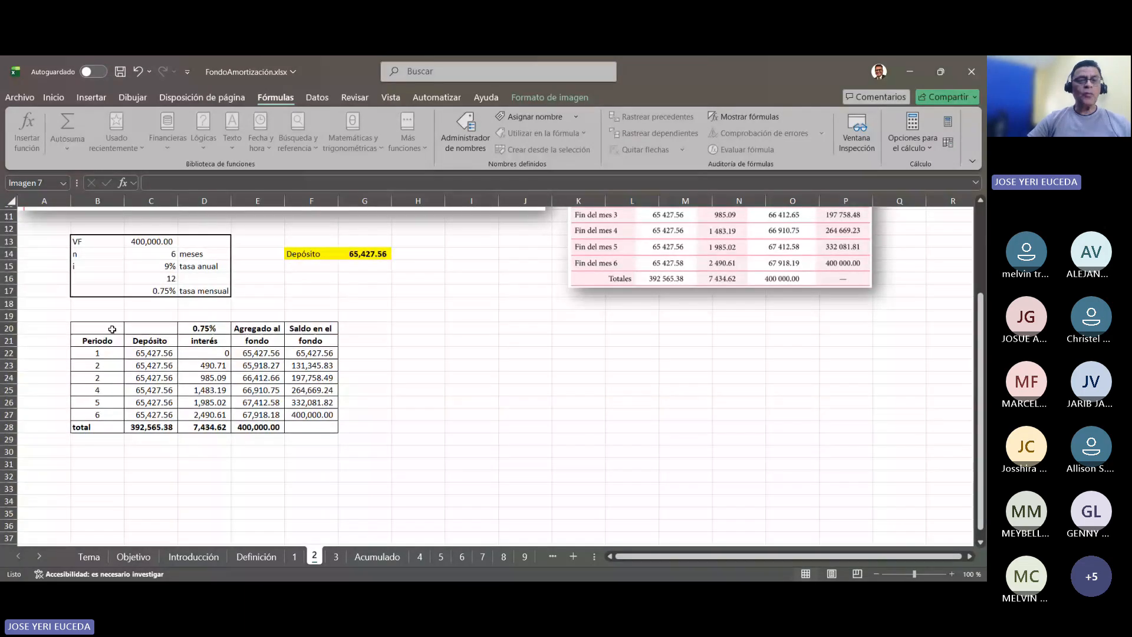
drag(112, 329, 111, 414)
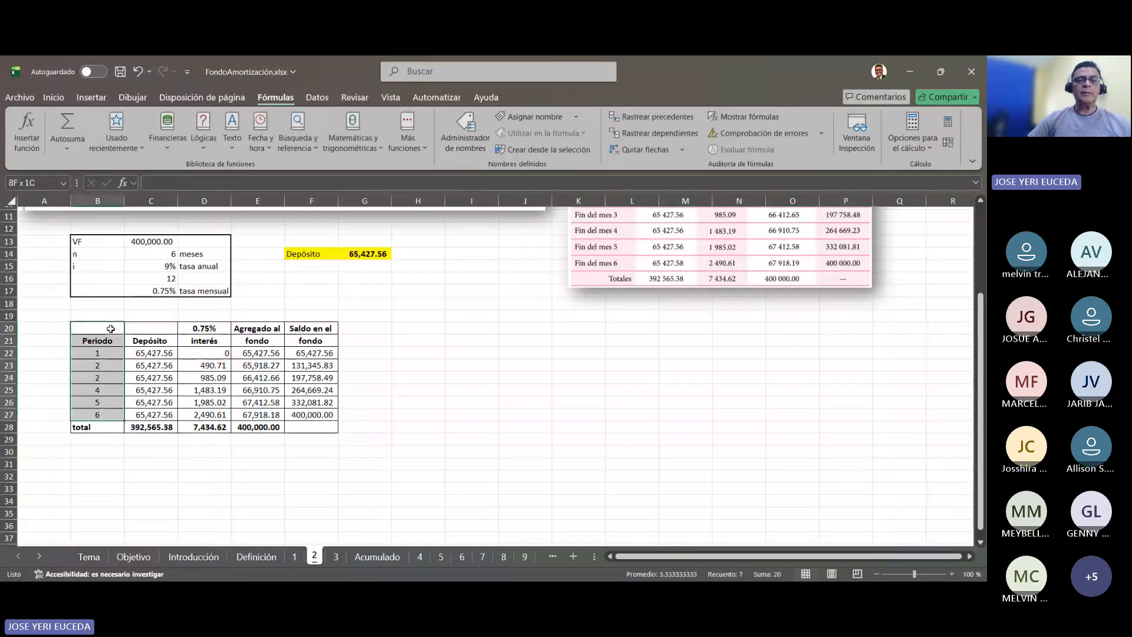
key(shift+Down)
key(shift+Right)
key(shift+Right)
key(shift+Right)
key(shift+Right)
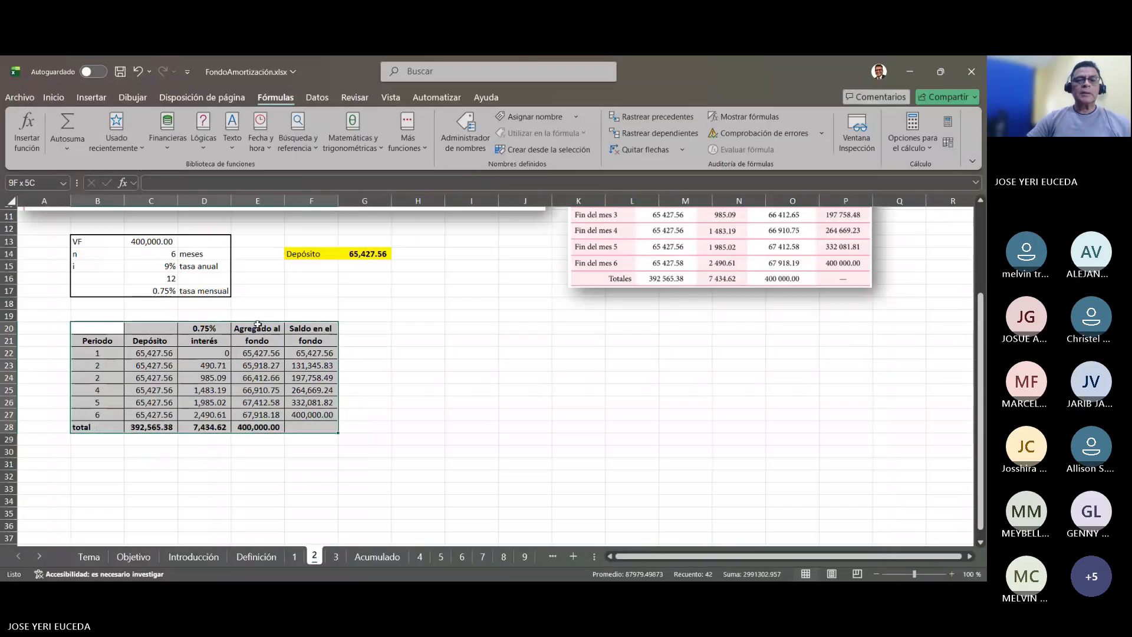
click(417, 401)
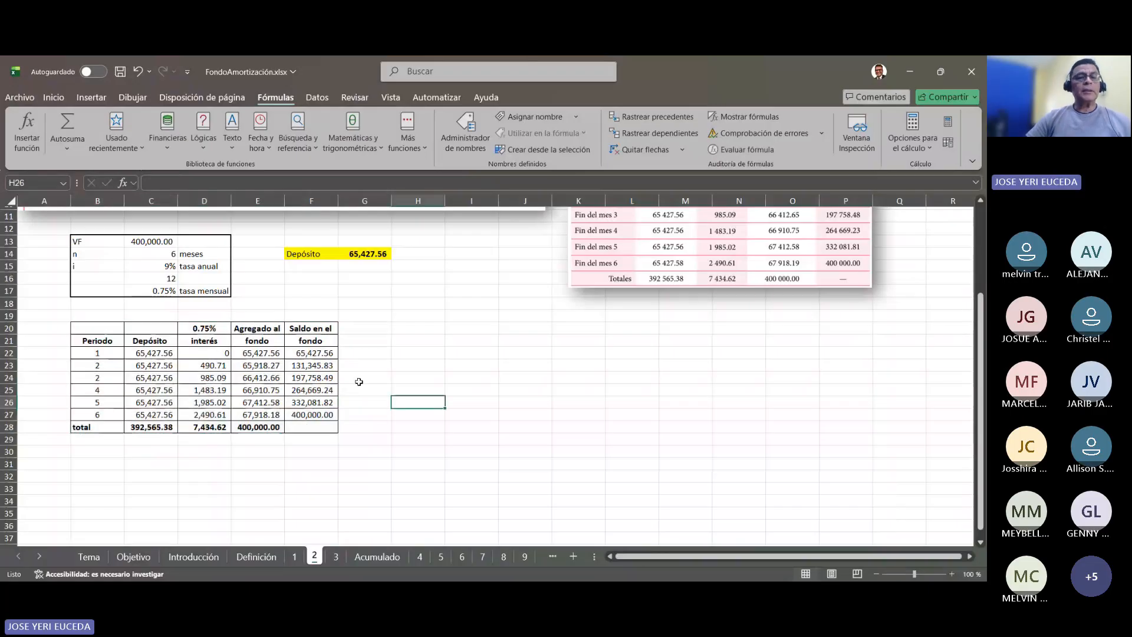
Trace the precedents of the period 1 deposit in C22, and save the workbook to clear the arrows.
click(147, 357)
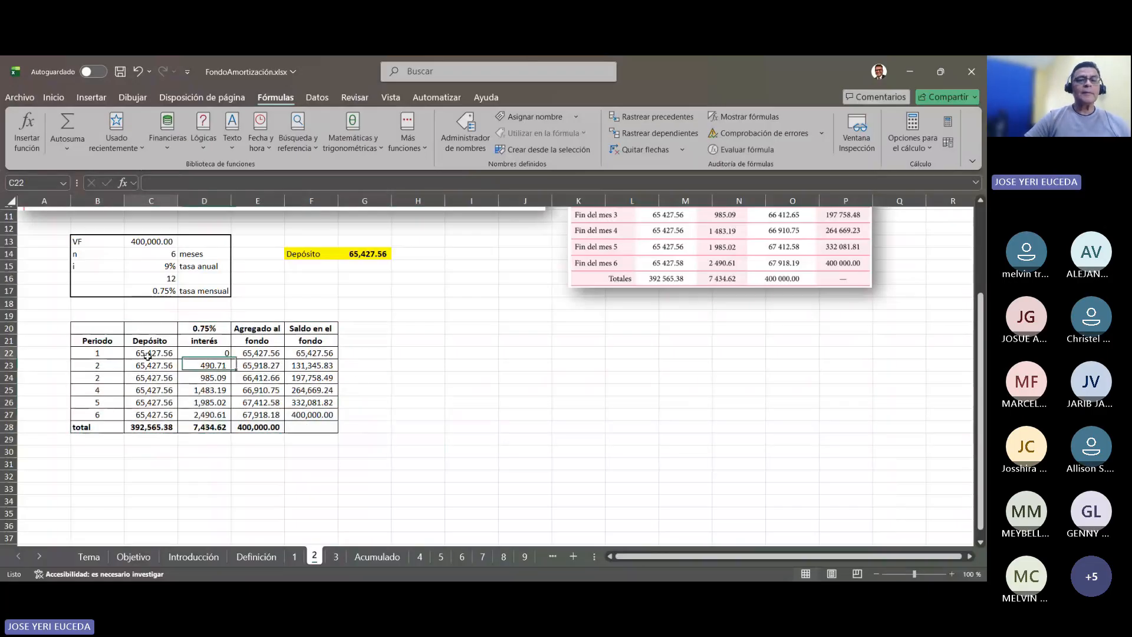
click(649, 113)
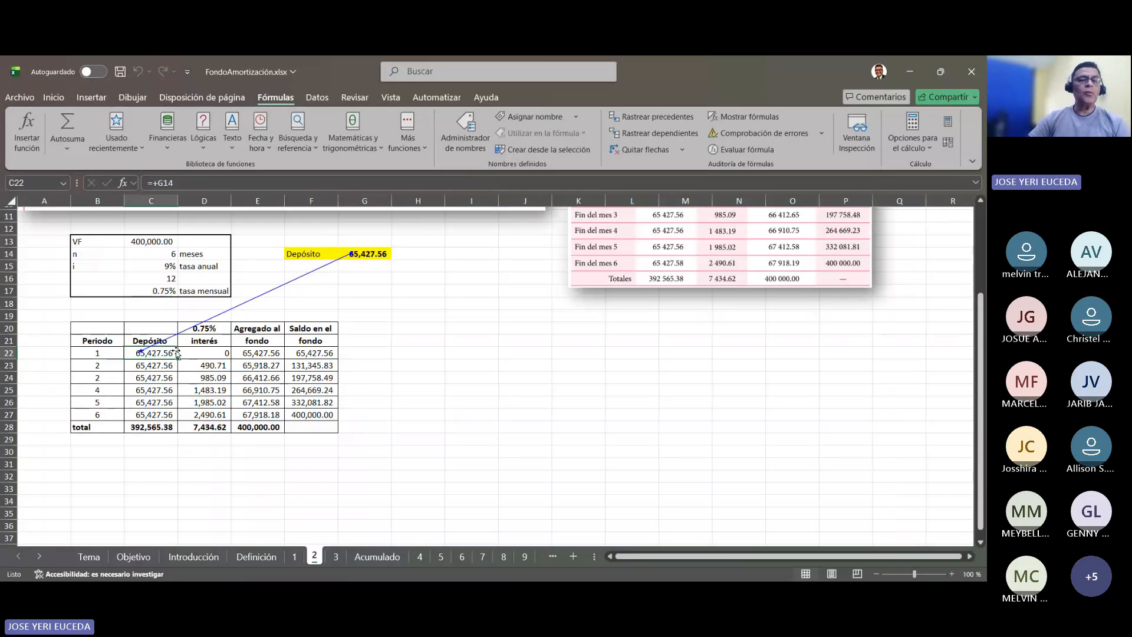
click(120, 71)
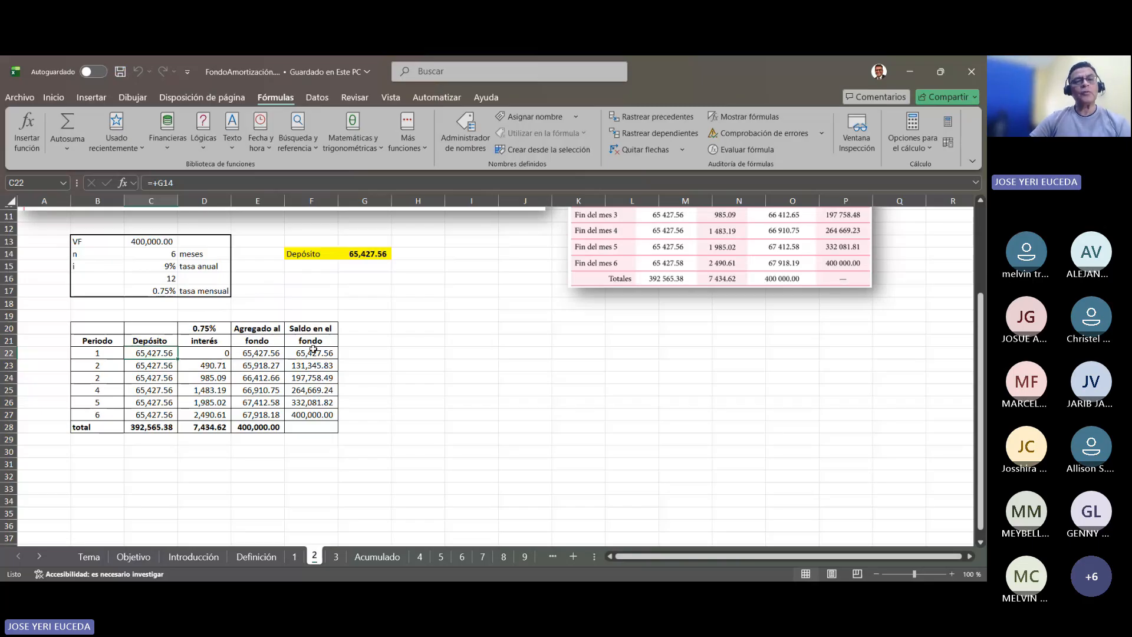
Inspect the period 1 interest, amount added to the fund, deposit and fund balance across row 22.
click(214, 356)
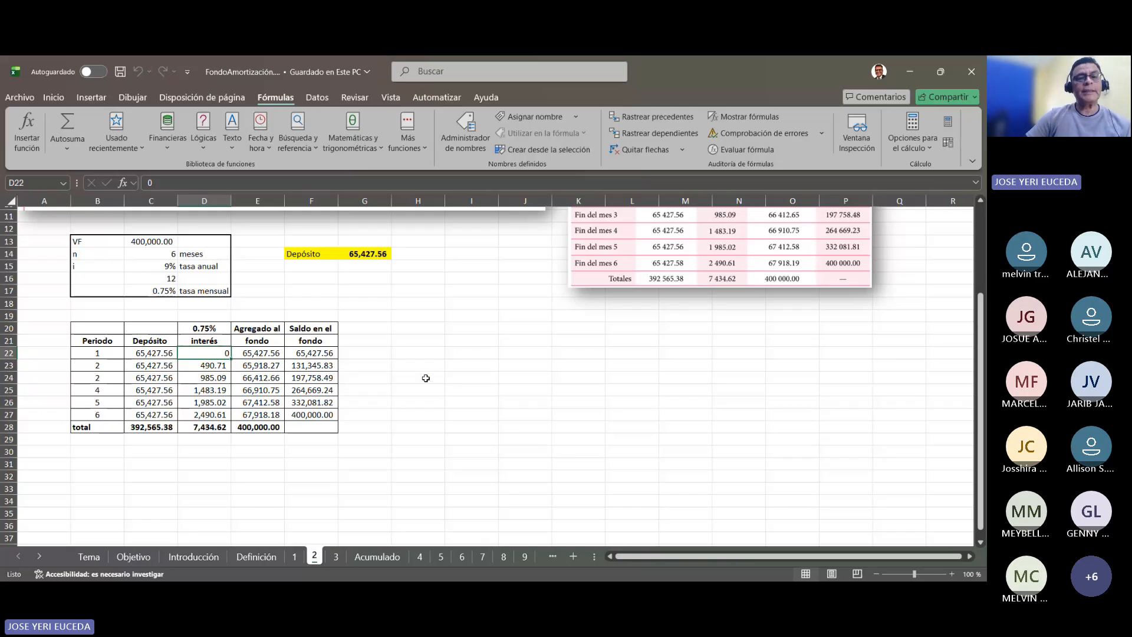
click(275, 356)
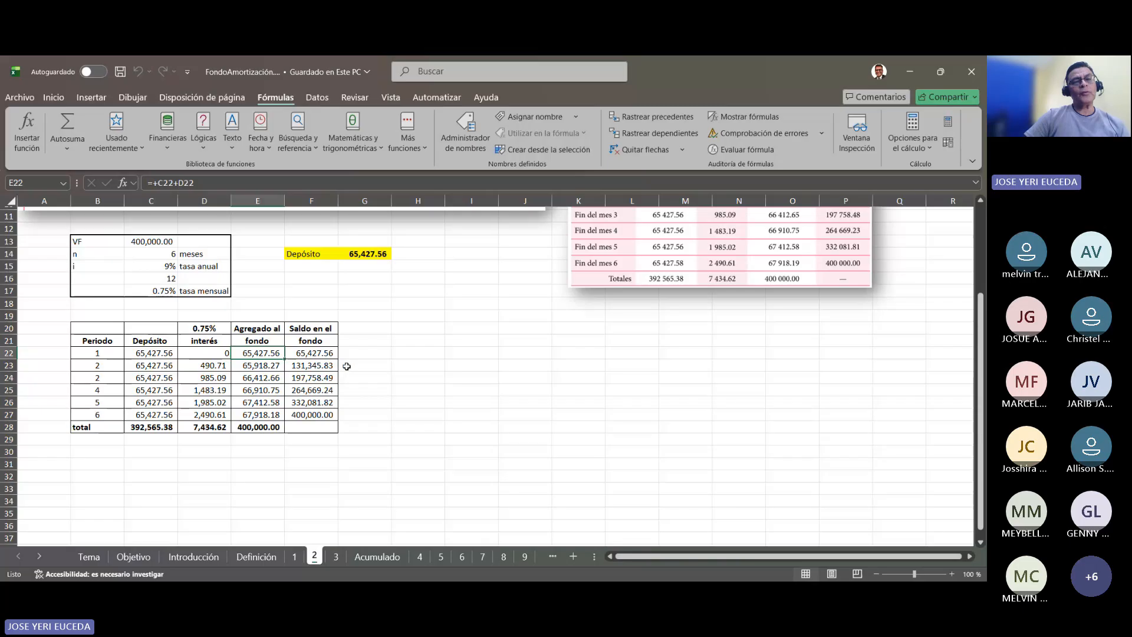
click(148, 353)
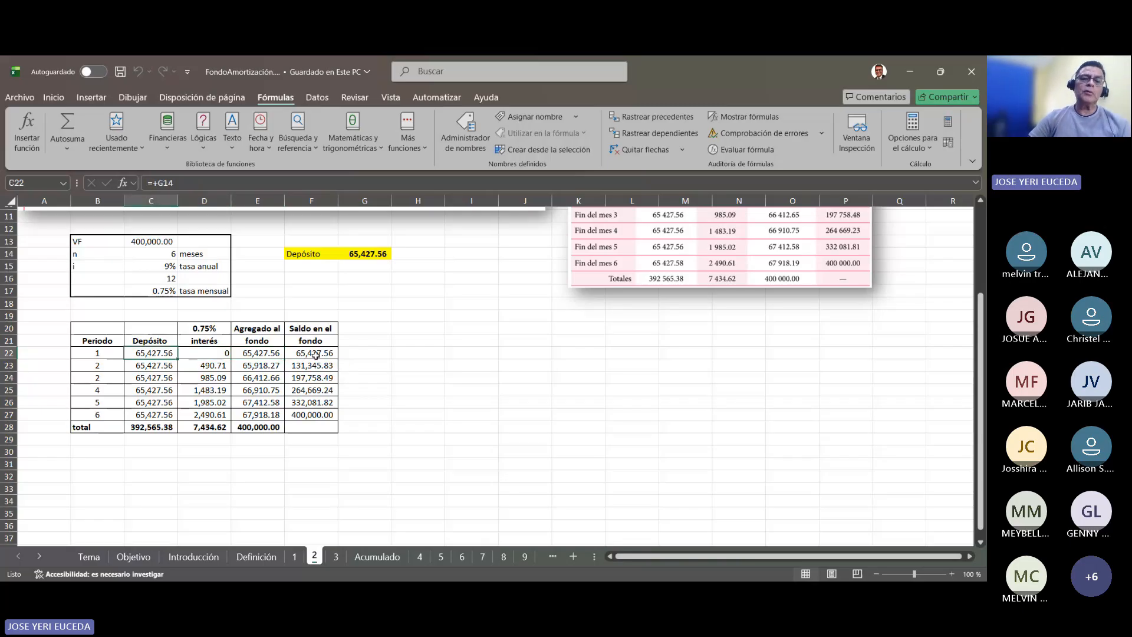
click(334, 354)
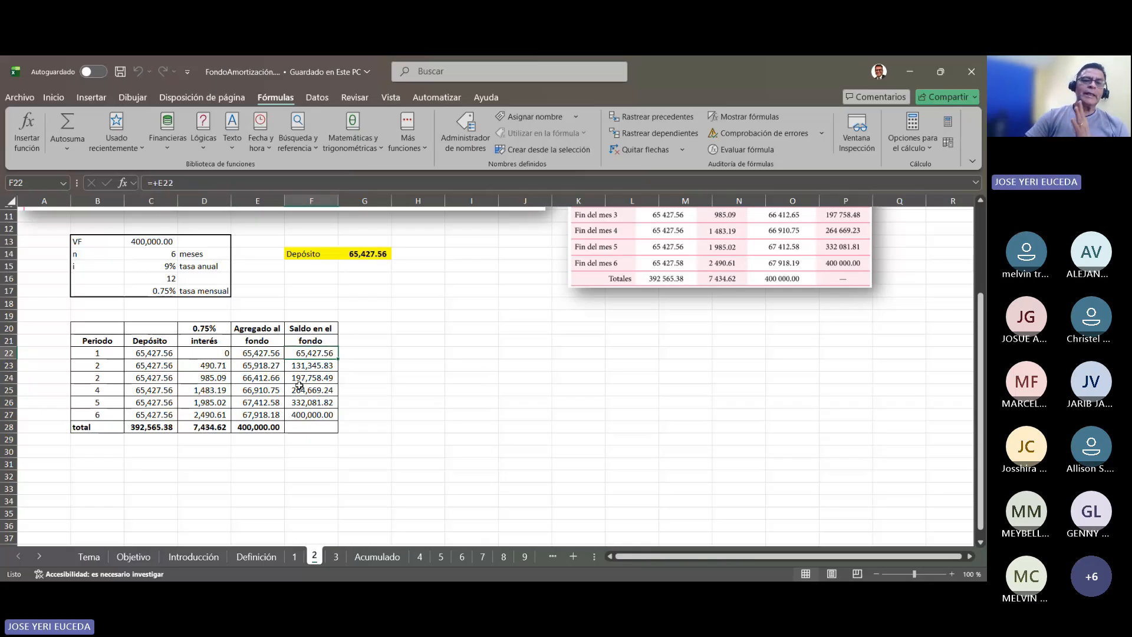
click(223, 354)
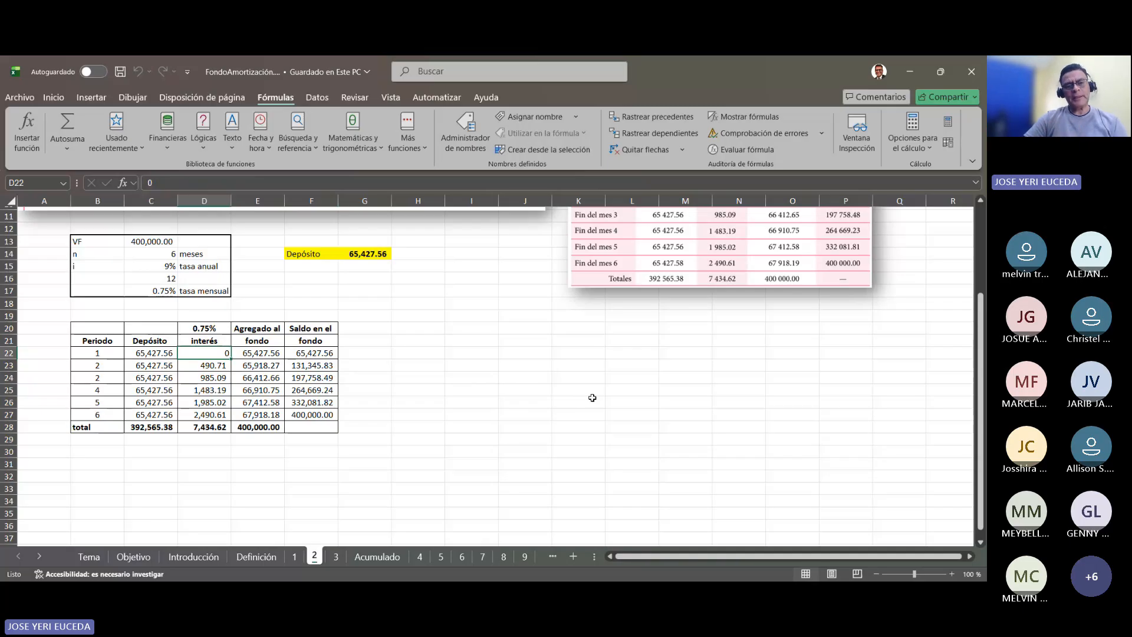
scroll(591, 394, down, 1)
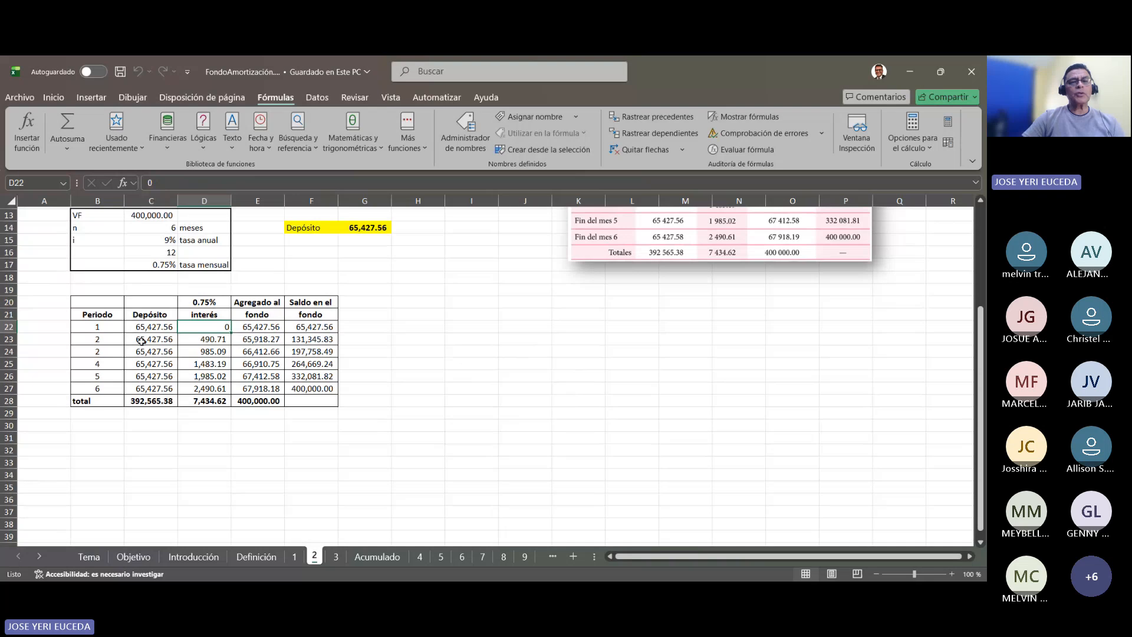
Trace the precedents of the period 2 interest in D23, and save the workbook to clear the arrows.
click(205, 340)
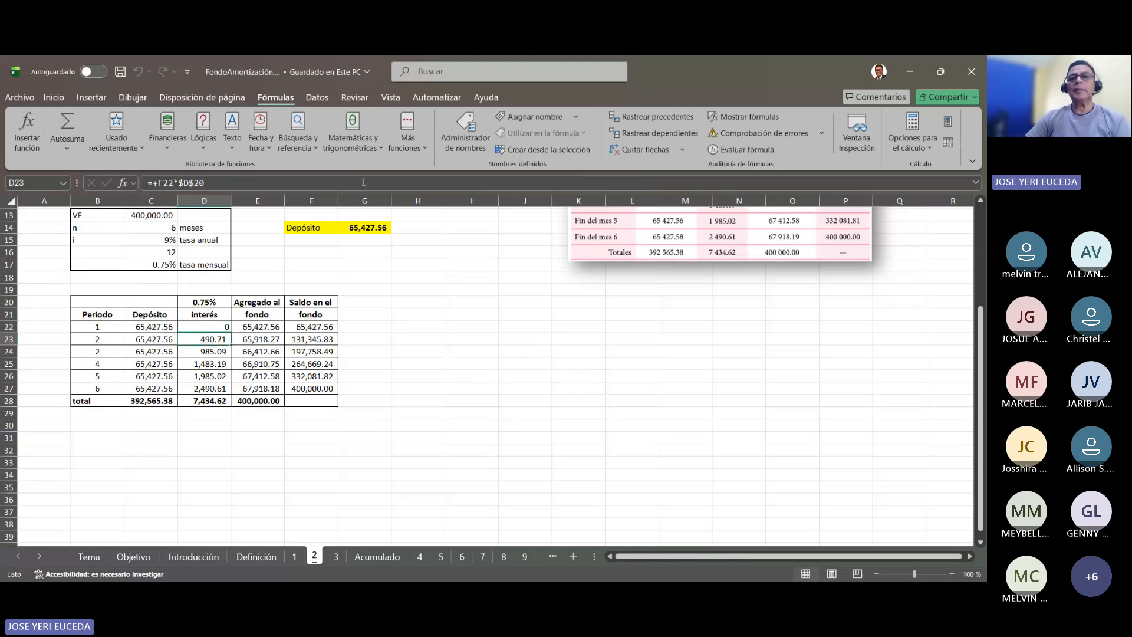
click(628, 123)
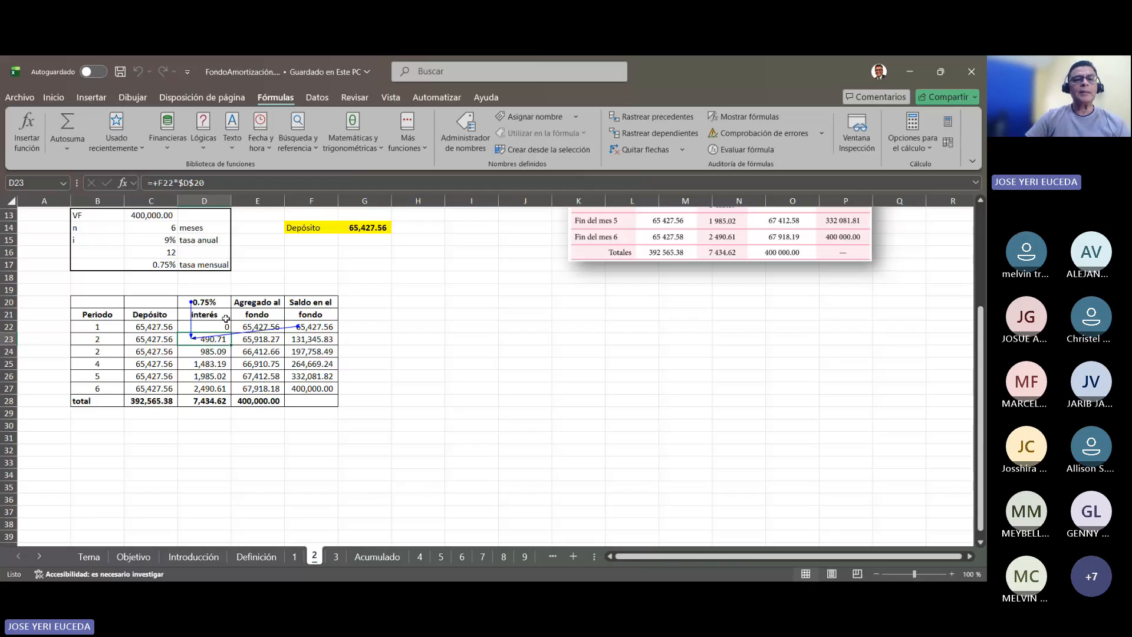
click(259, 339)
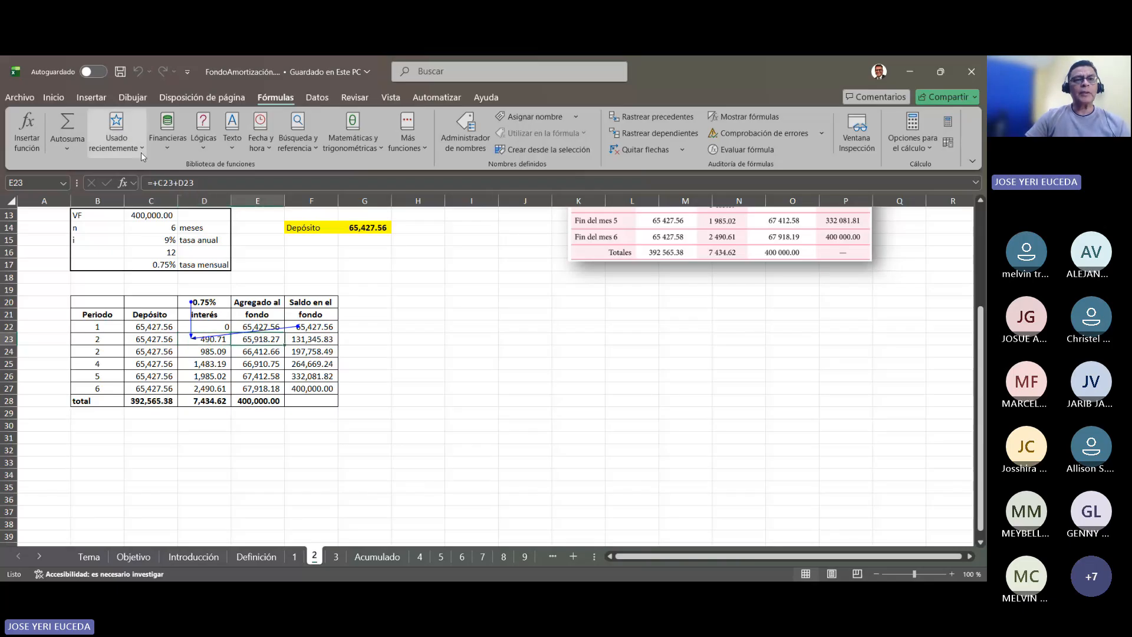
click(120, 72)
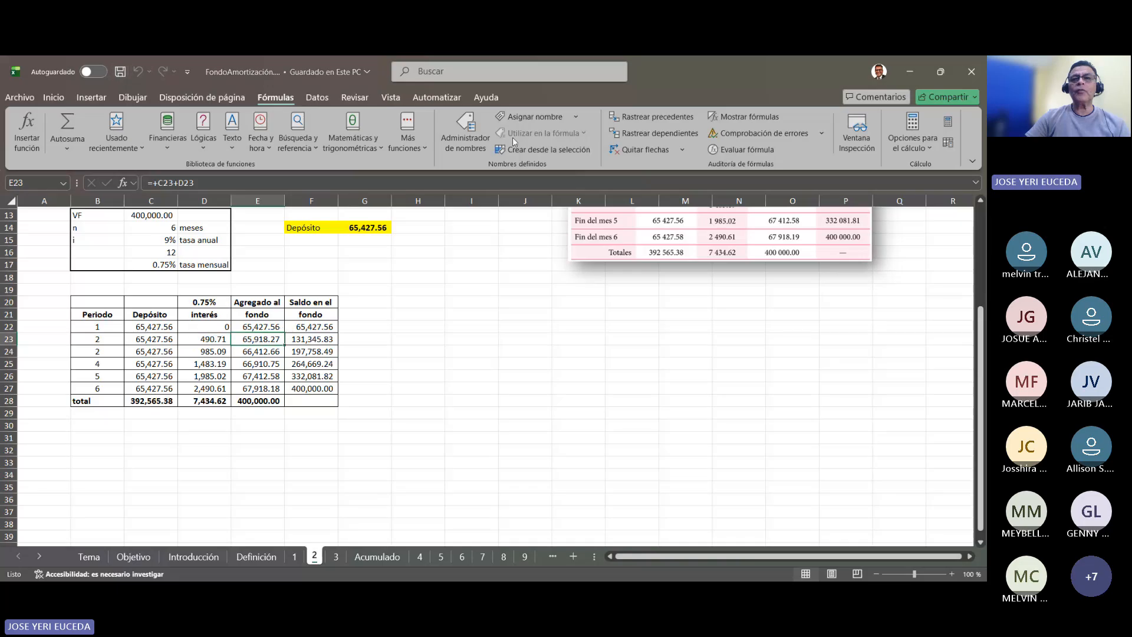
Trace the precedents of the period 2 amount added in E23 and the fund balance in F23, saving after each trace to clear the arrows.
click(634, 122)
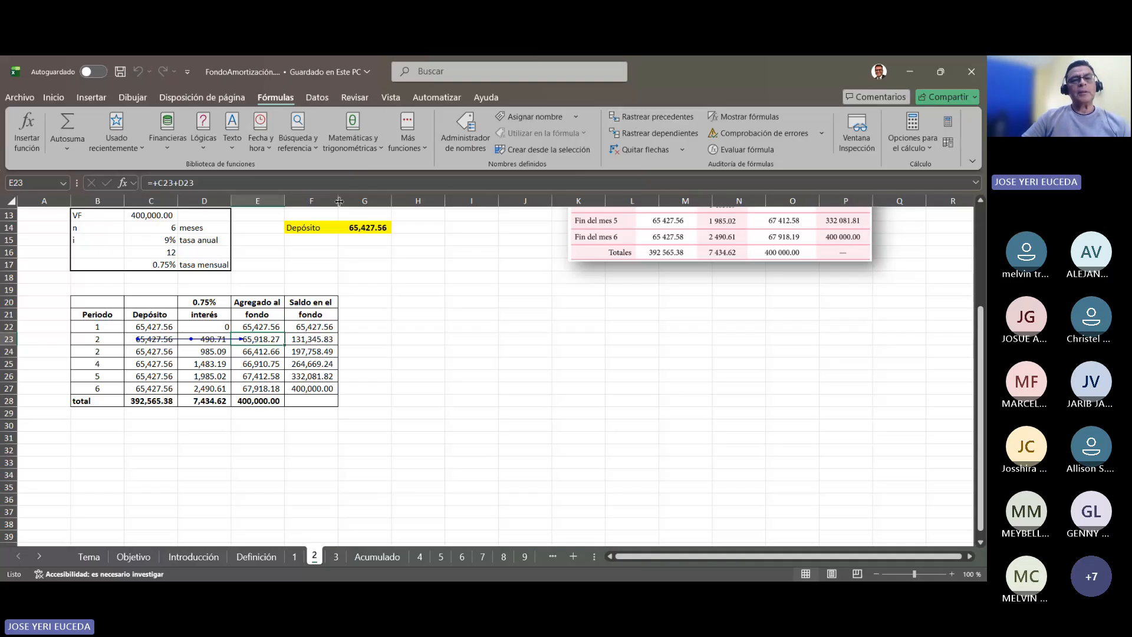
key(Right)
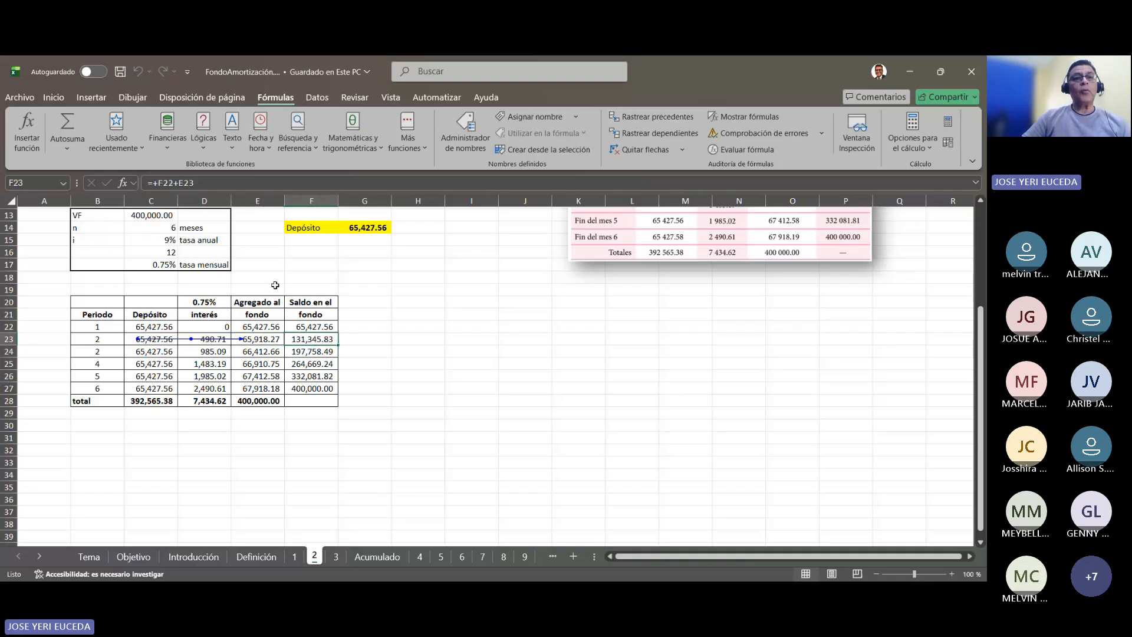
click(119, 73)
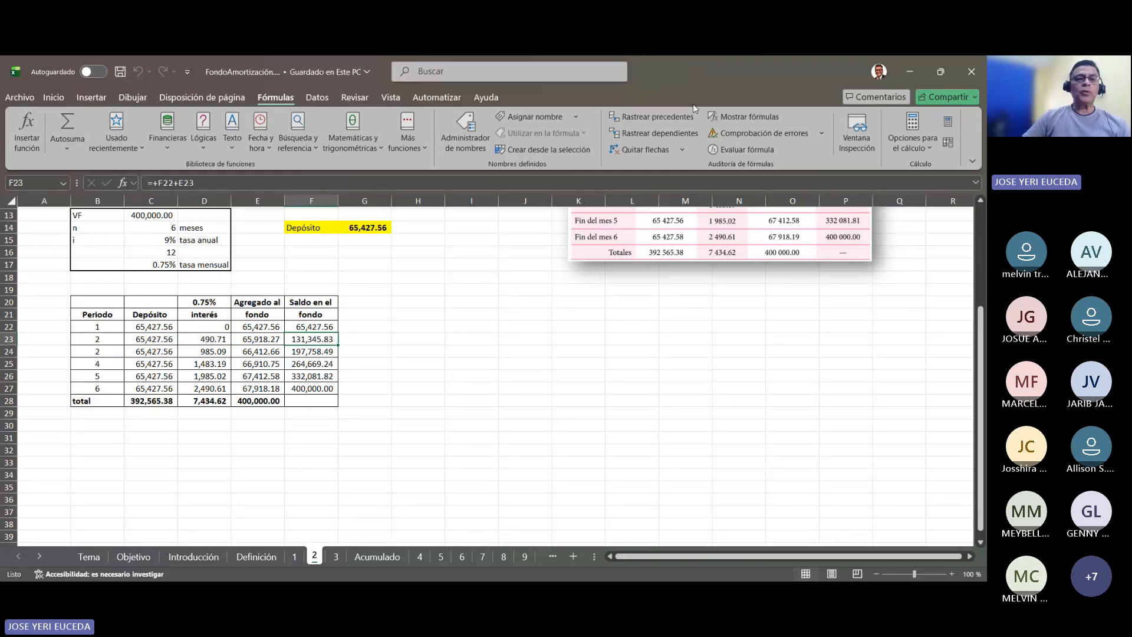
click(654, 117)
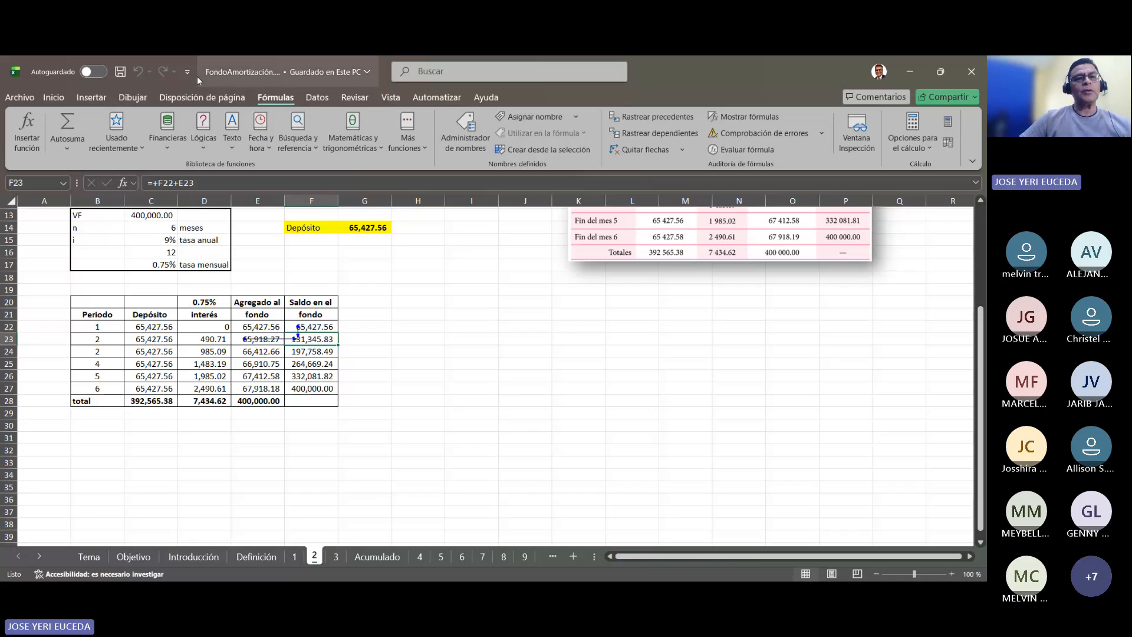
click(121, 71)
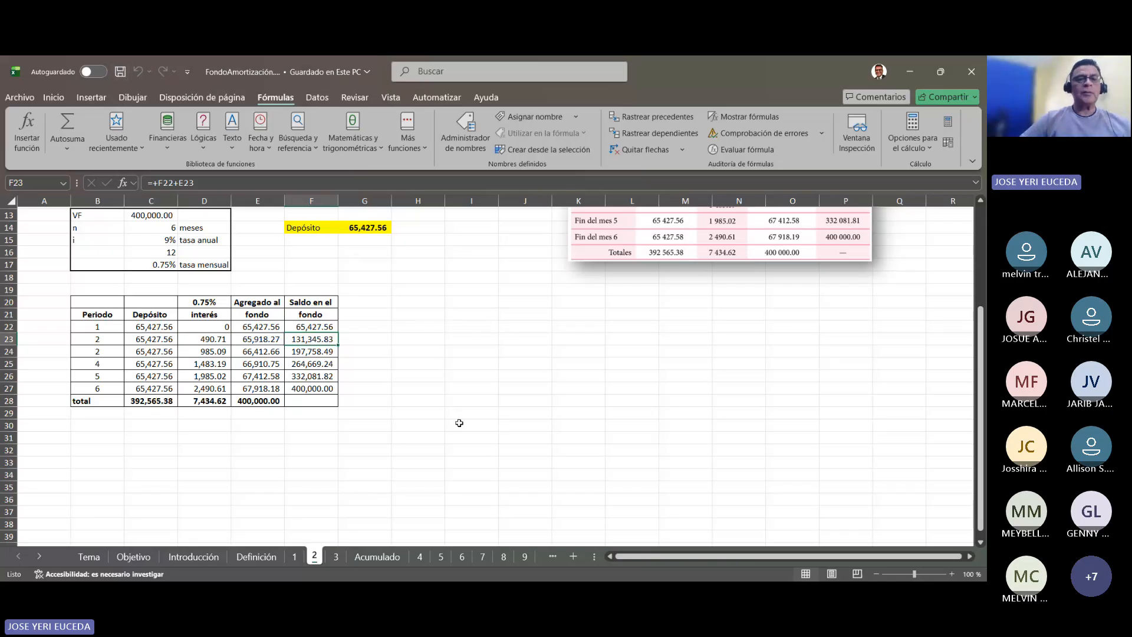
Inspect the interest formula in D24 and the final fund balance in F27, and compare the table with the textbook solution.
click(221, 352)
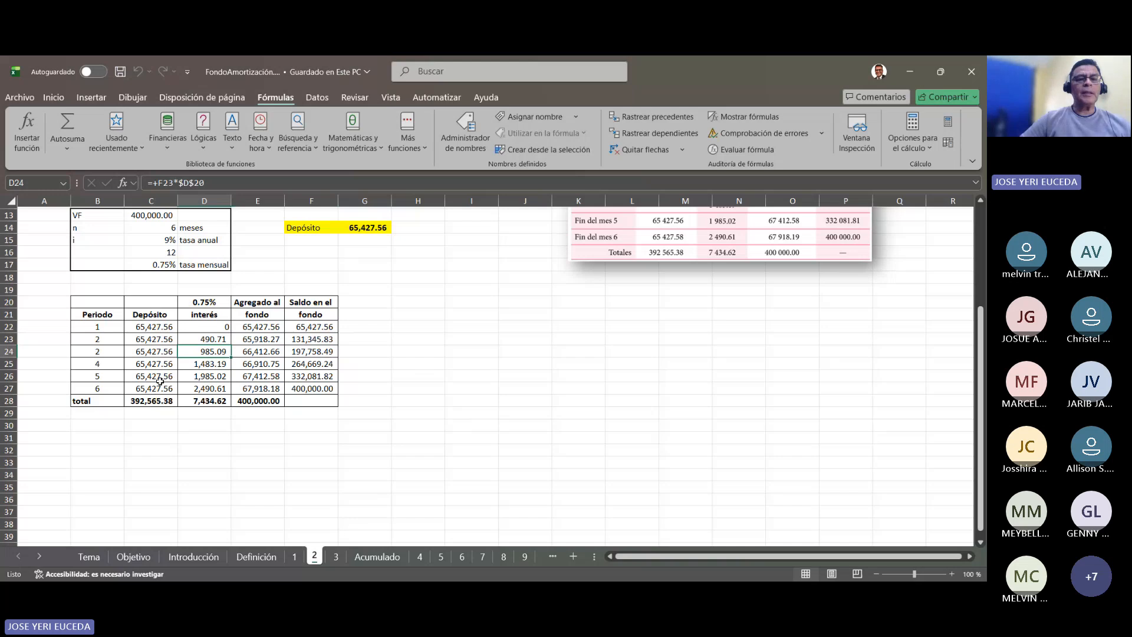
click(310, 388)
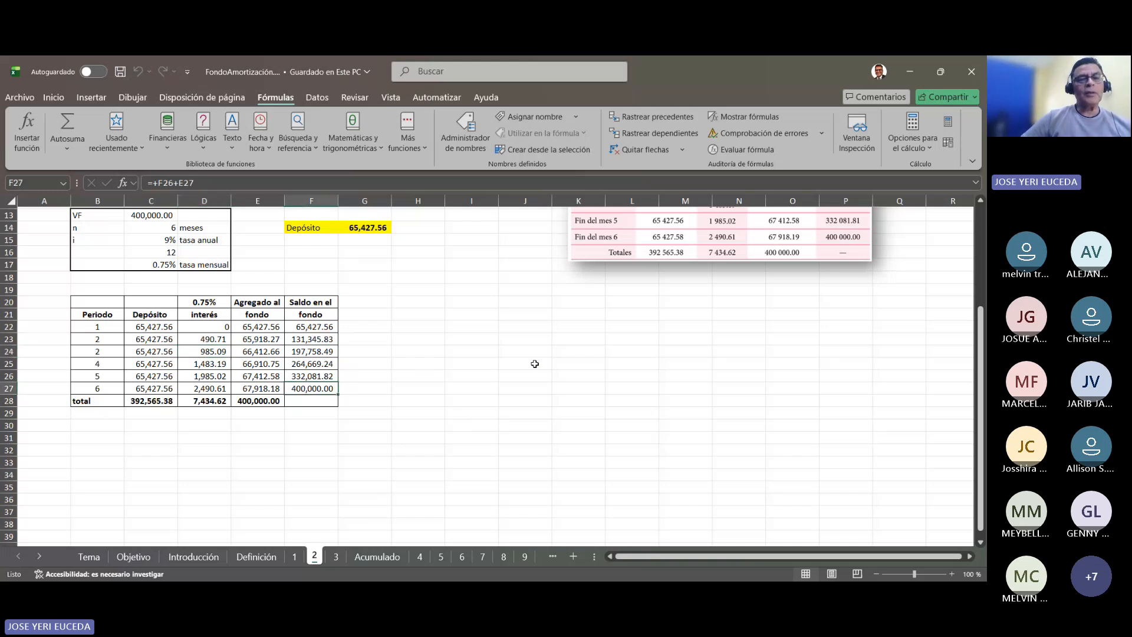
scroll(535, 363, up, 2)
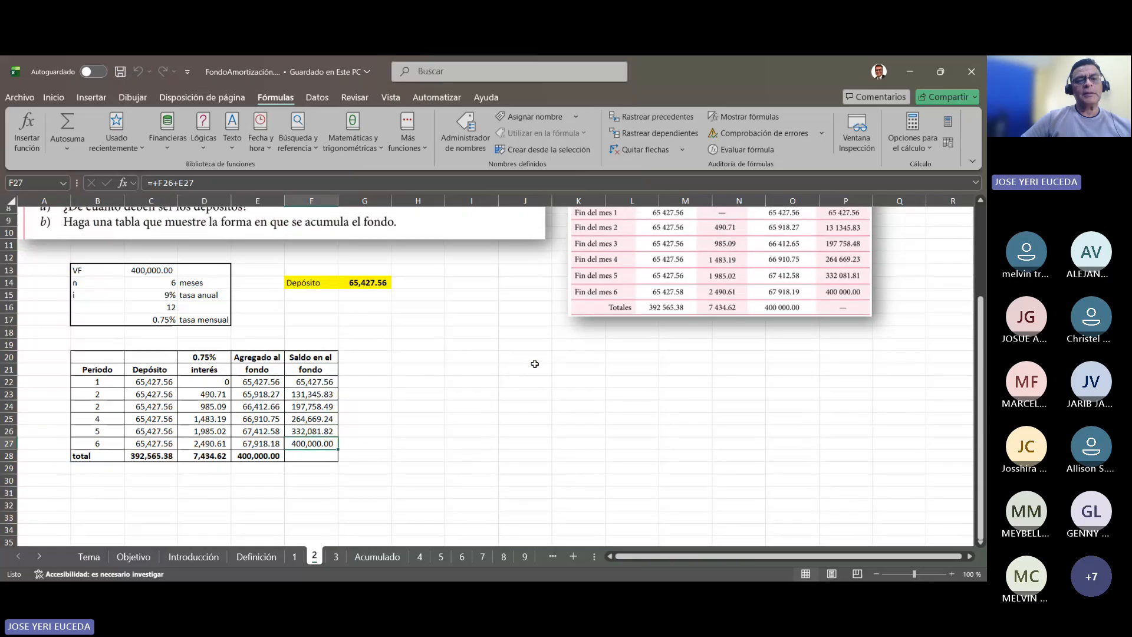
scroll(534, 363, up, 3)
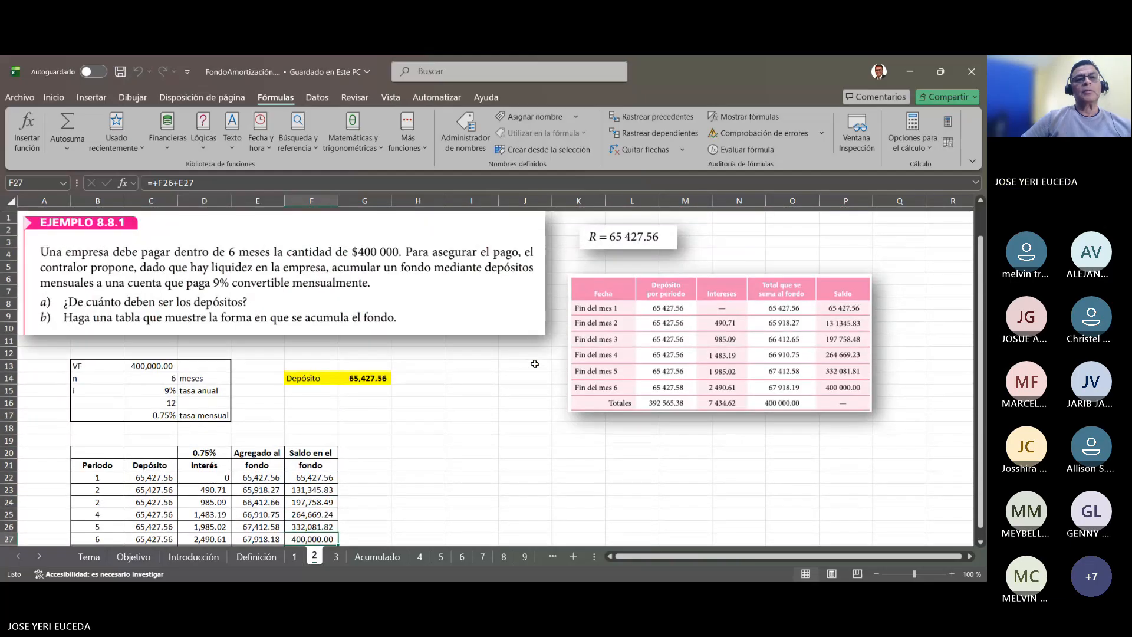
scroll(535, 364, down, 1)
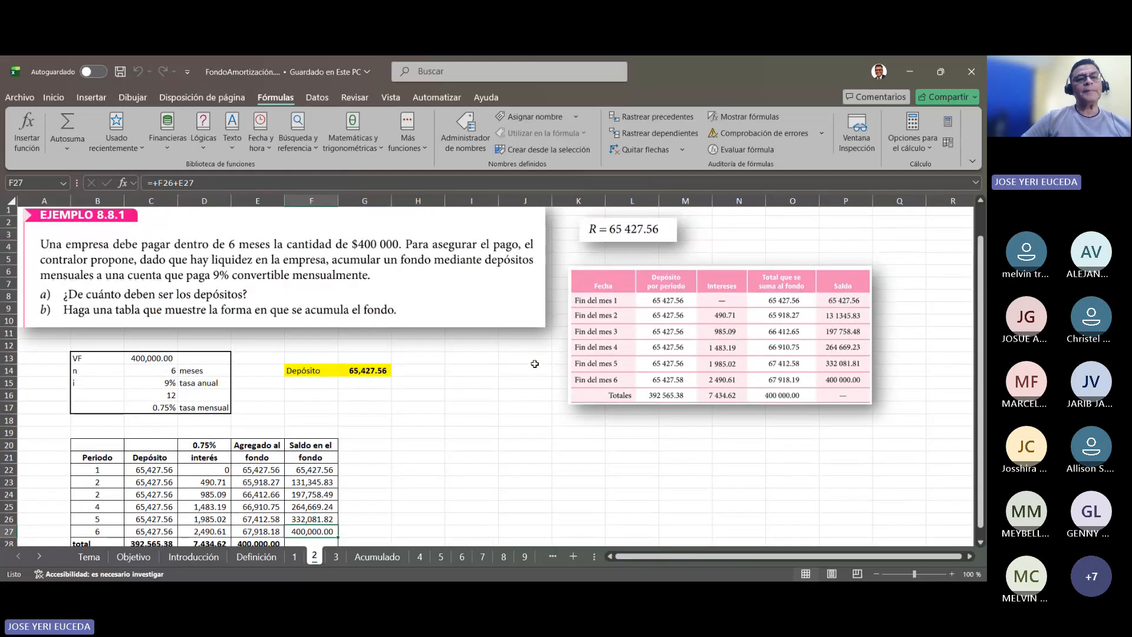
scroll(535, 363, down, 3)
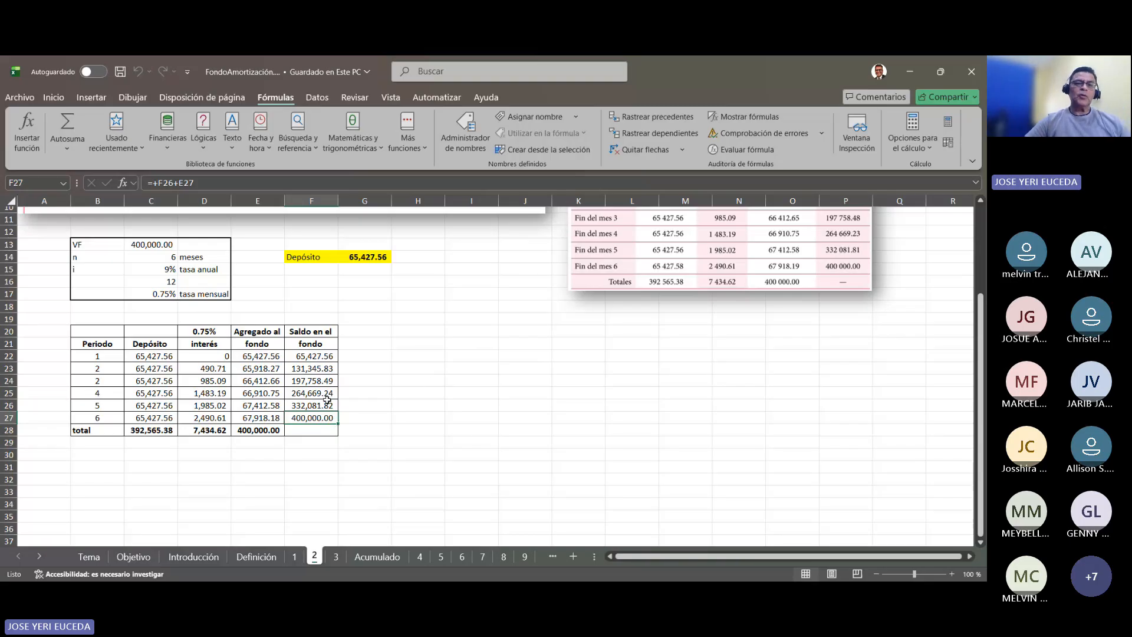
Compare the total added to the fund in E28 with the period 6 fund balance in F27.
click(269, 432)
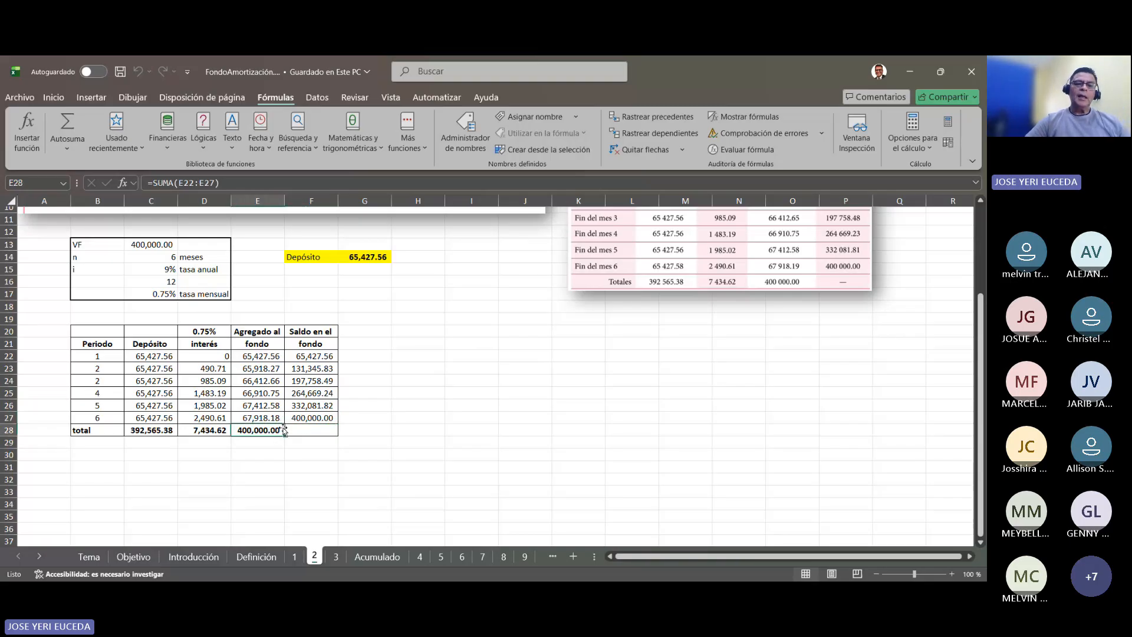
click(306, 417)
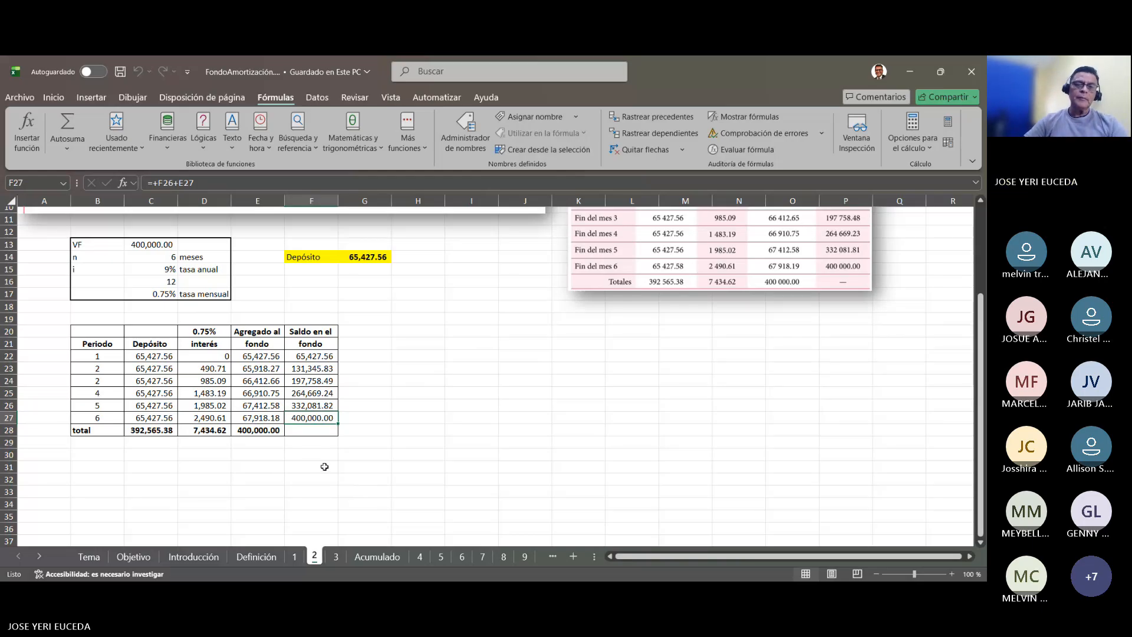
scroll(386, 464, up, 2)
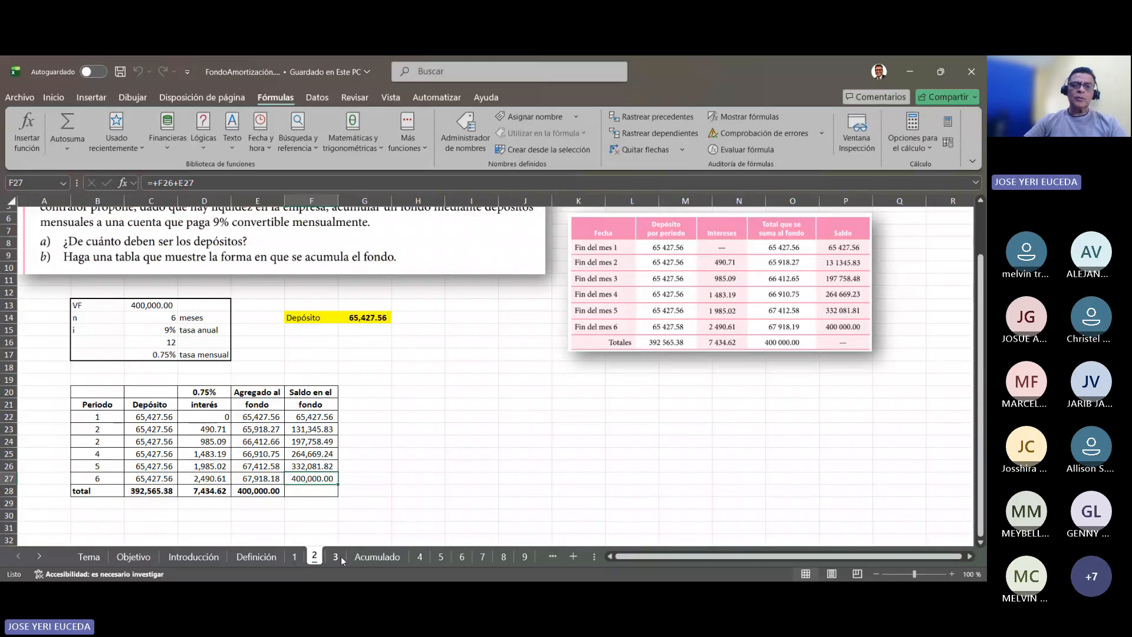
Open sheet 3 with Ejemplo 8.8.2 and inspect the deposit formula in G15.
click(341, 556)
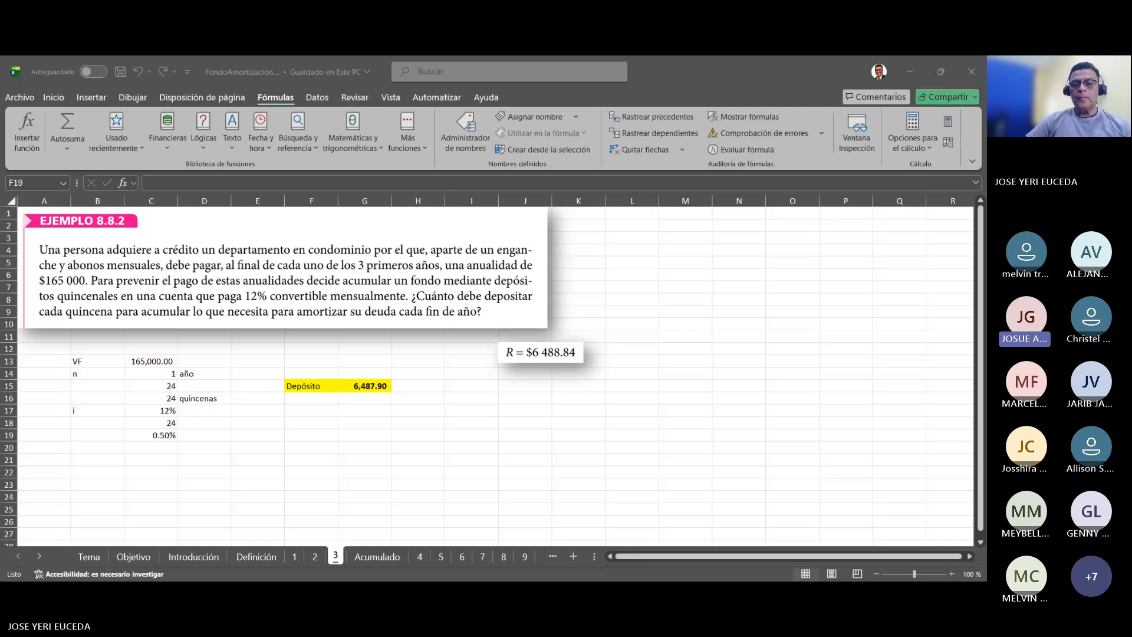
key(alt+Tab)
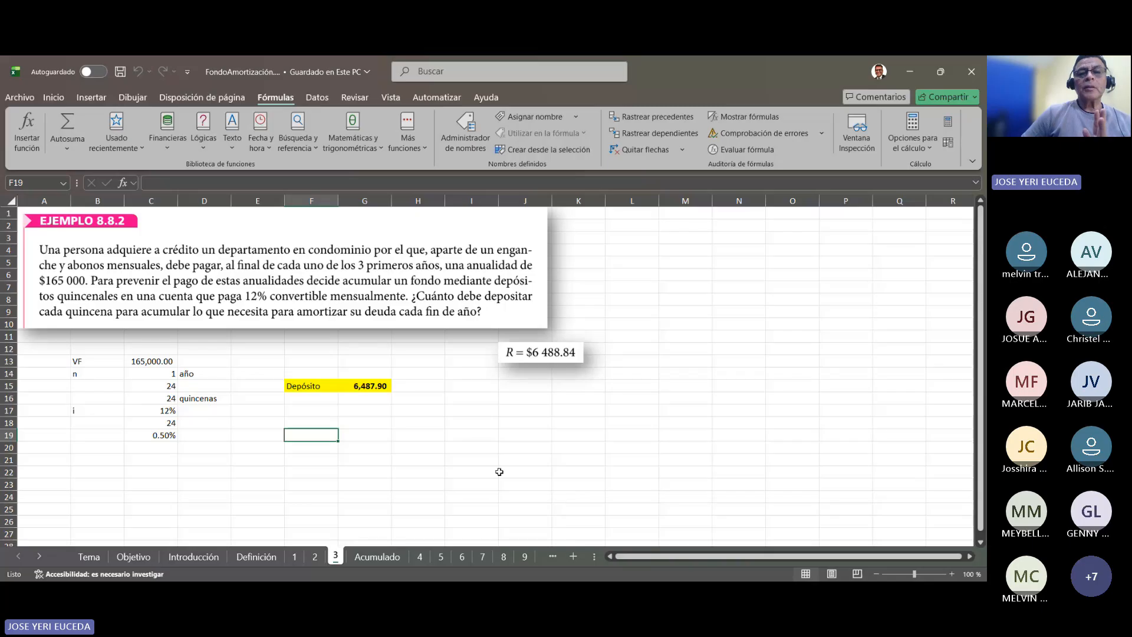
click(366, 384)
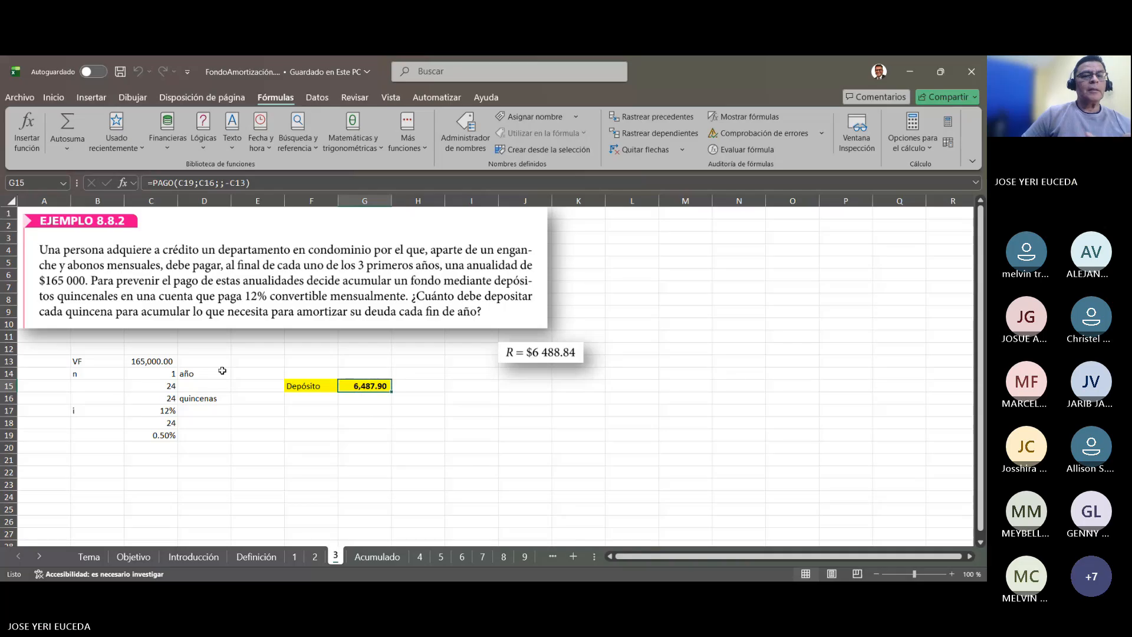
Add an outside border around the problem data in B13:D19, from VF to the 0.50% rate.
click(81, 361)
key(shift+Down)
key(shift+Down)
key(shift+Down)
key(shift+Down)
key(shift+Down)
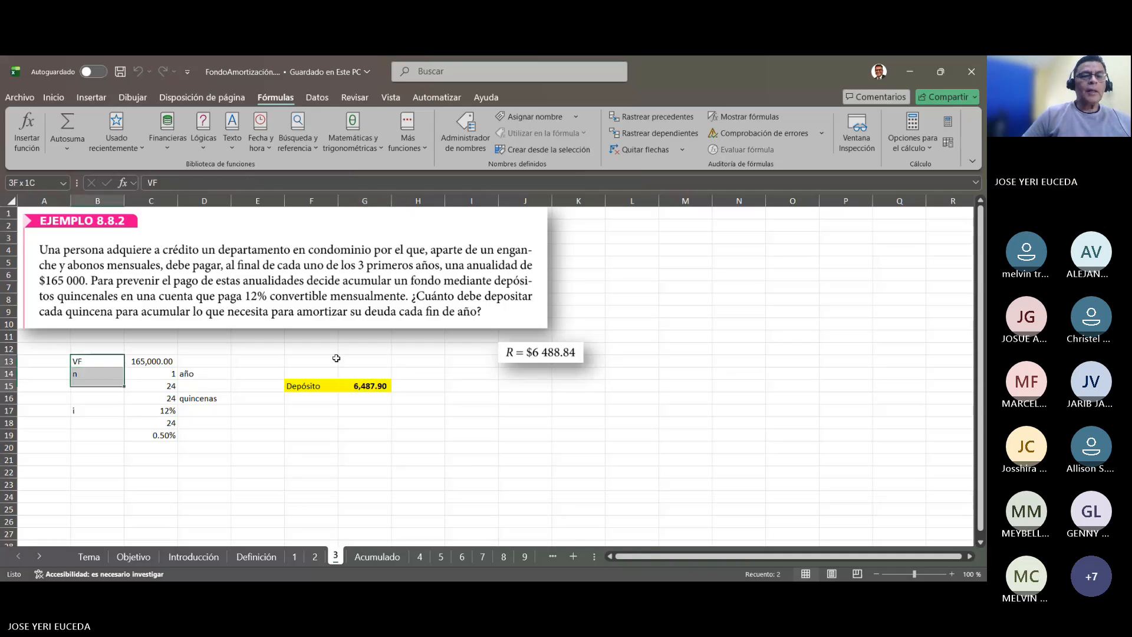
key(shift+Right)
key(shift+Down)
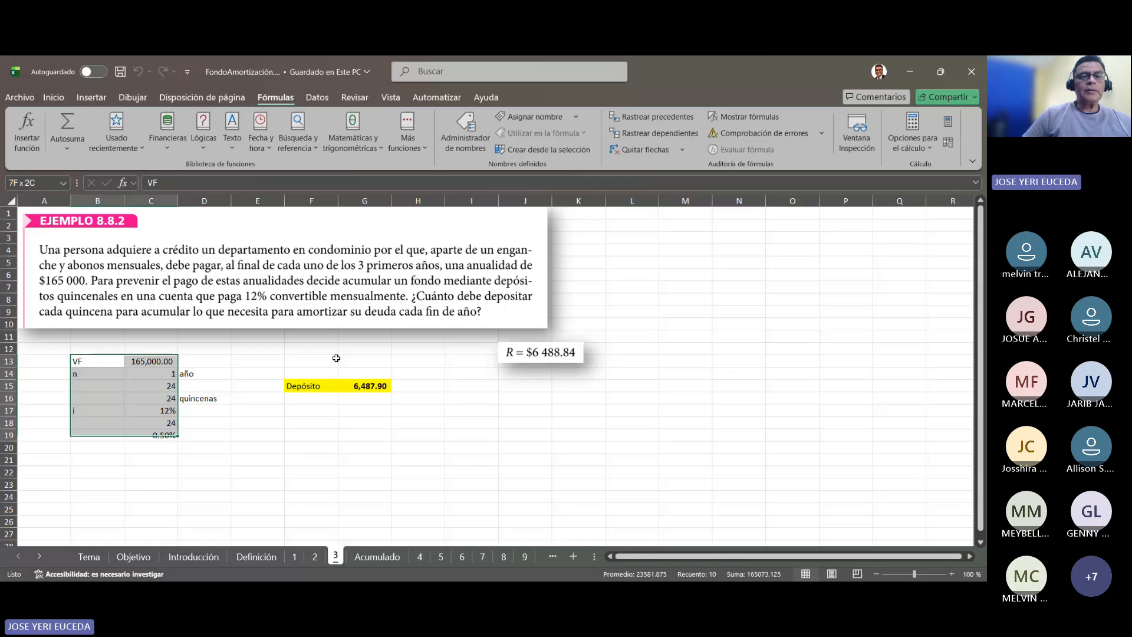
key(shift+Right)
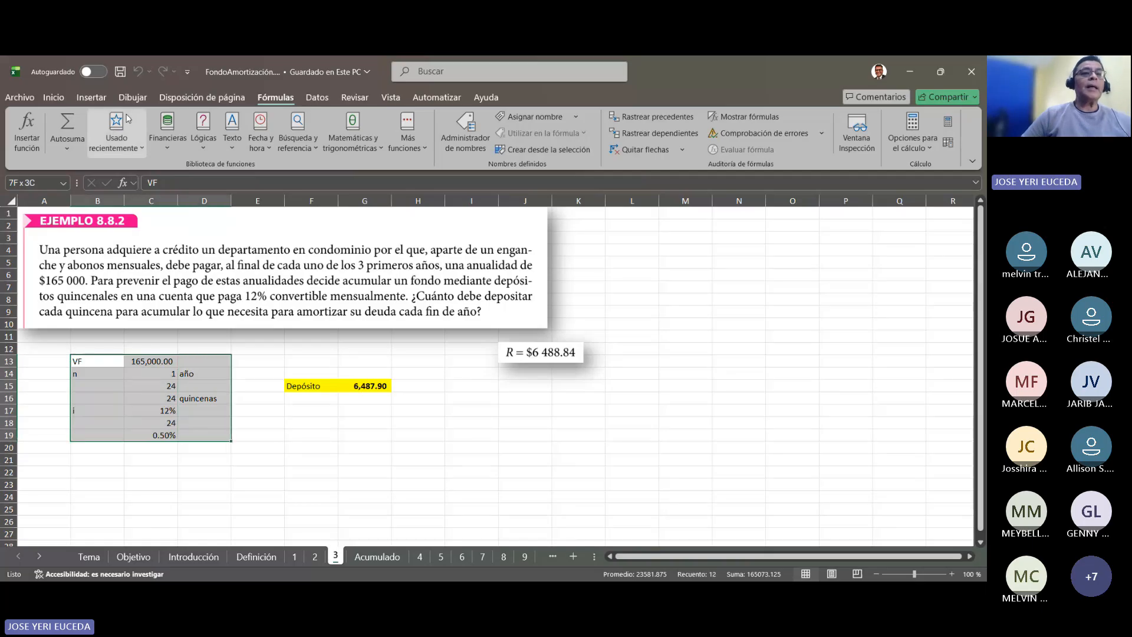
click(56, 98)
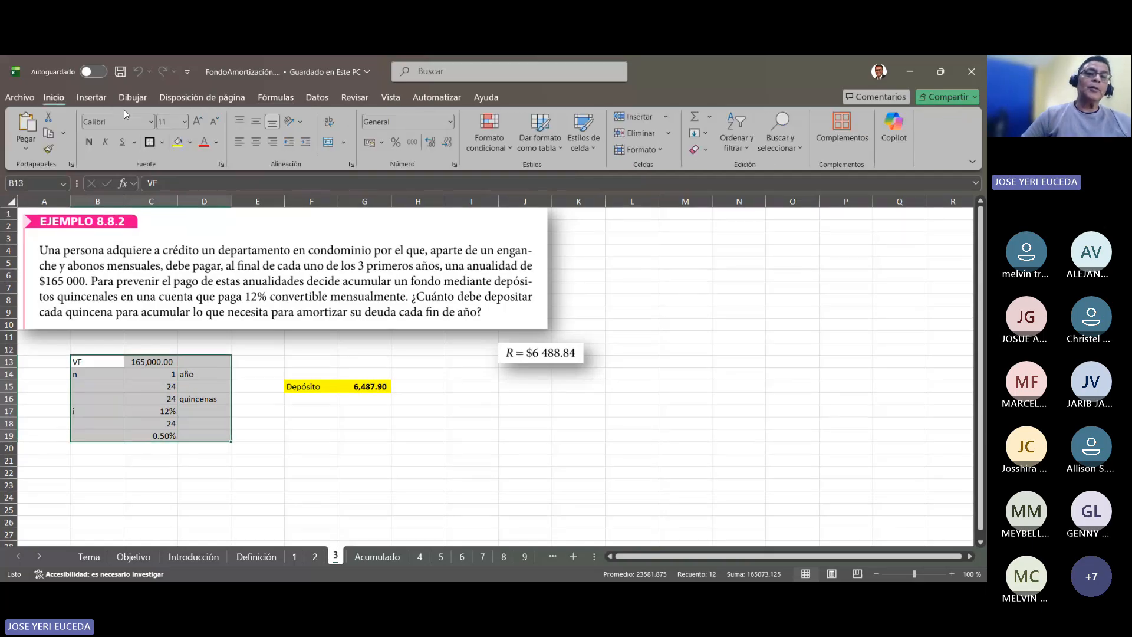
click(152, 143)
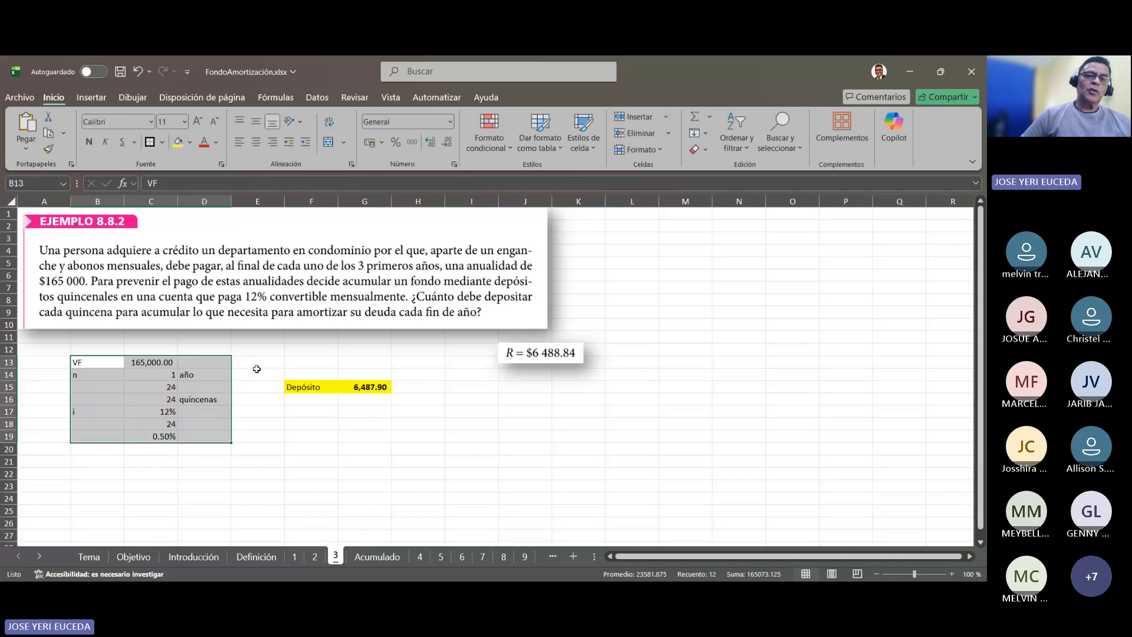
click(273, 448)
click(362, 447)
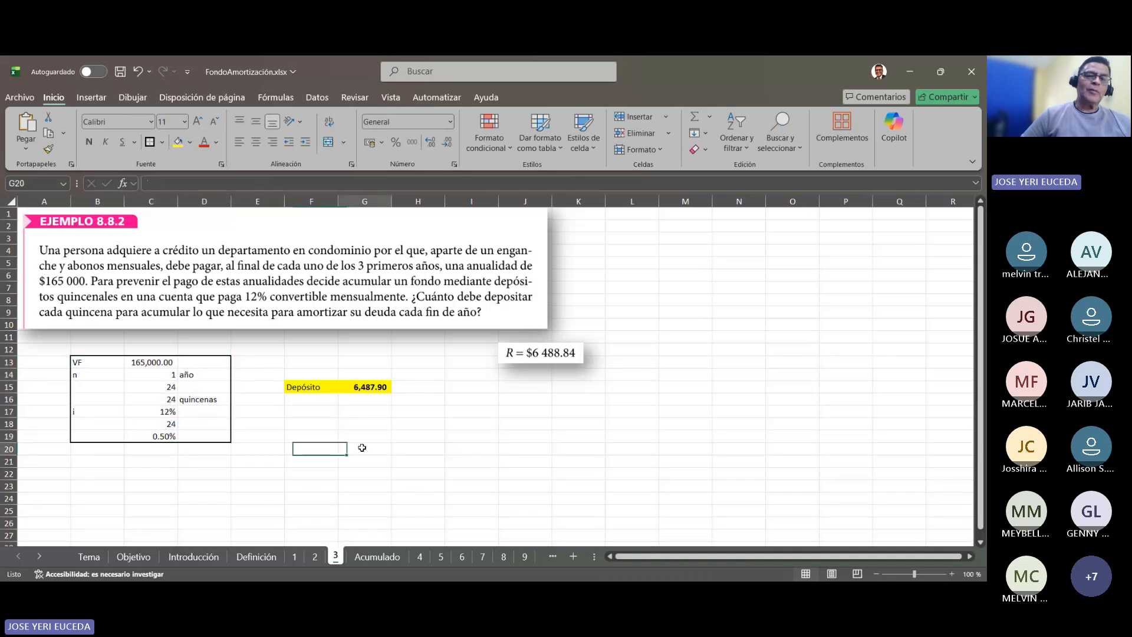
Trace the precedents of the Ejemplo 8.8.2 deposit in G15, save the workbook to clear the arrows, and trace them again.
scroll(362, 448, down, 1)
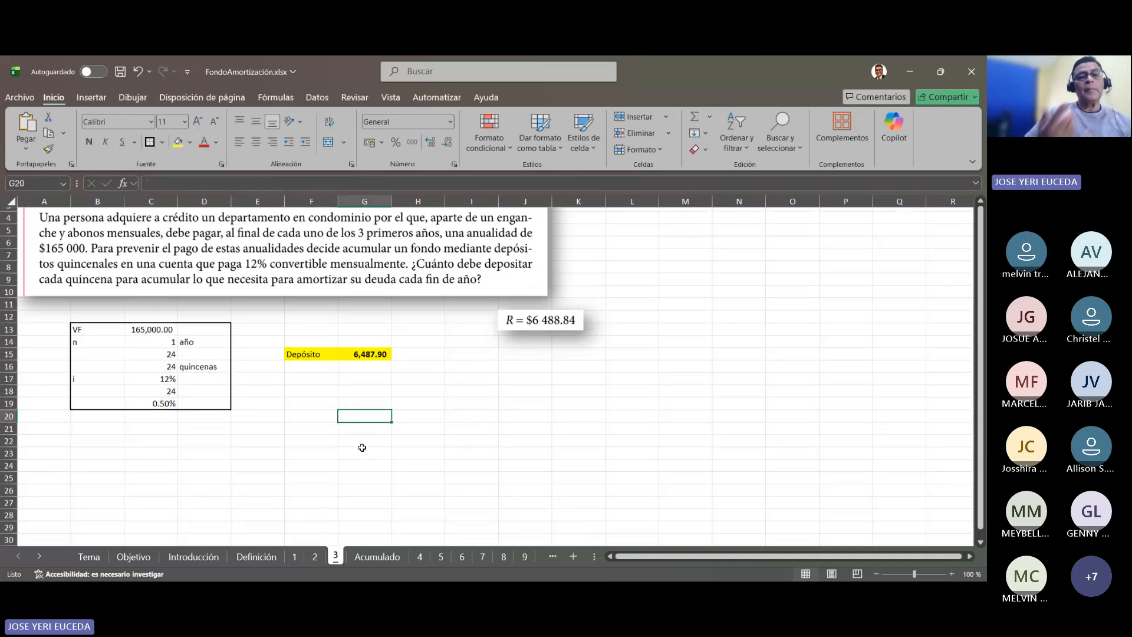
scroll(362, 448, down, 1)
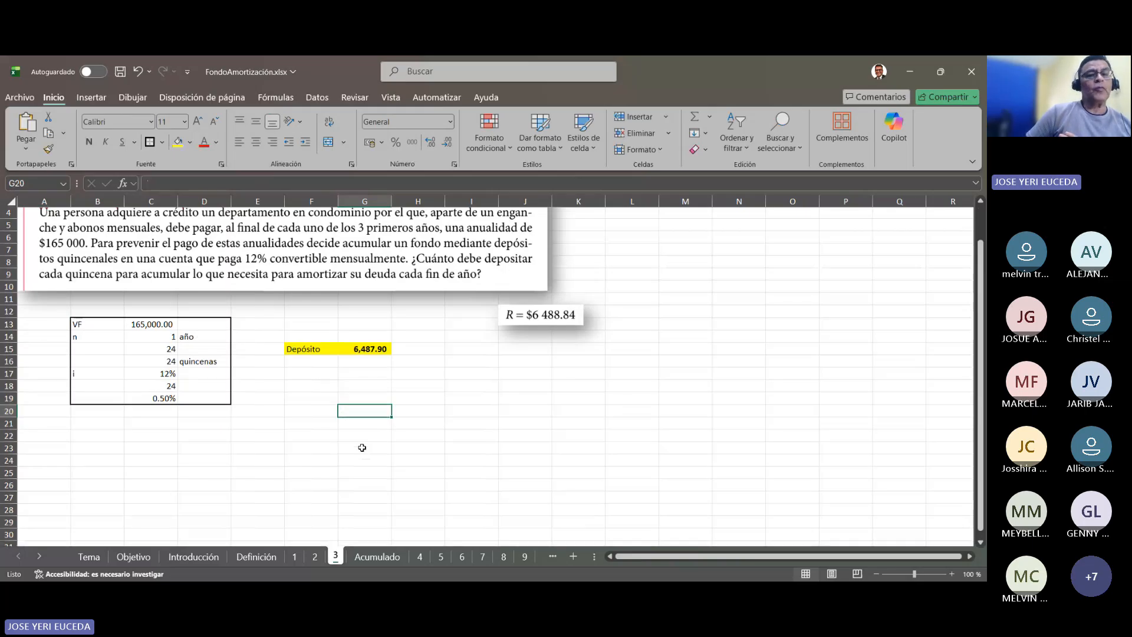
scroll(362, 447, up, 1)
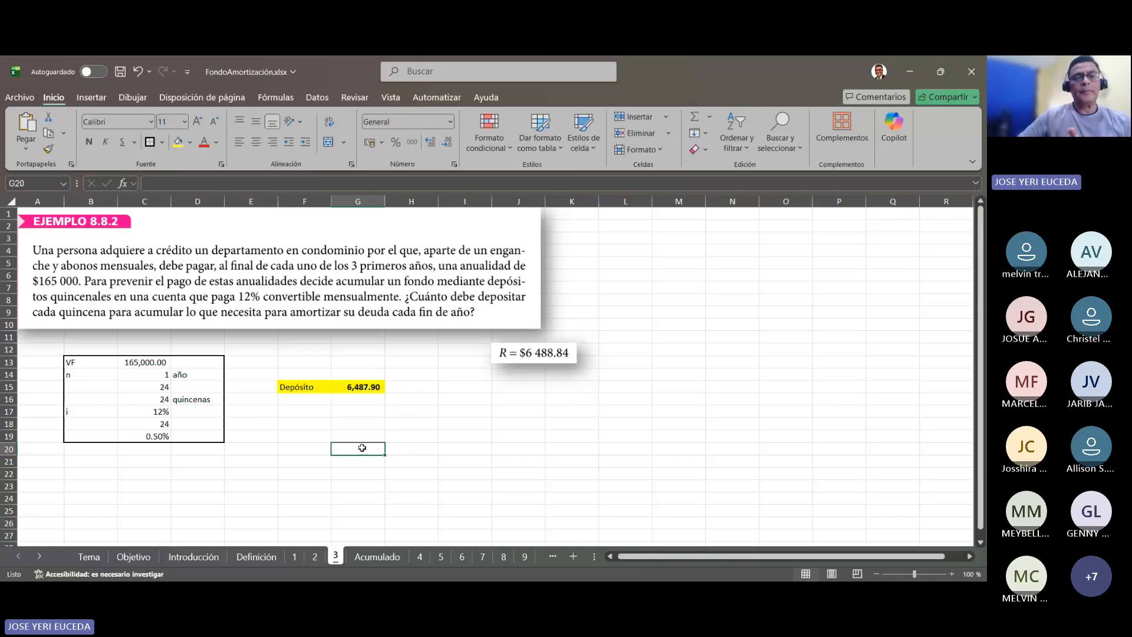
click(352, 386)
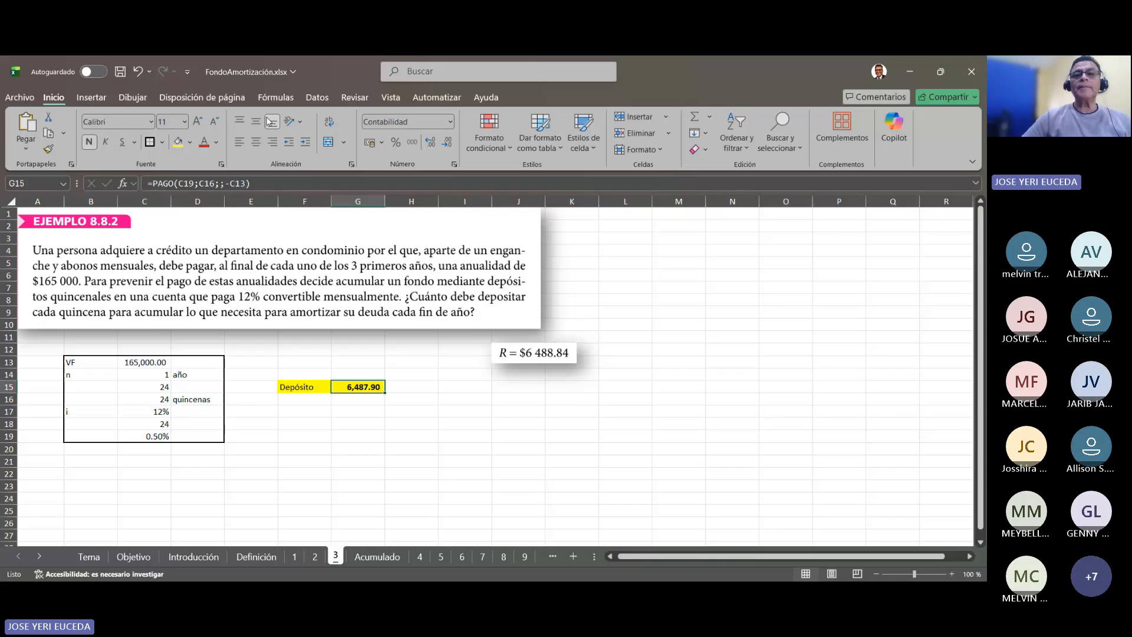
click(274, 98)
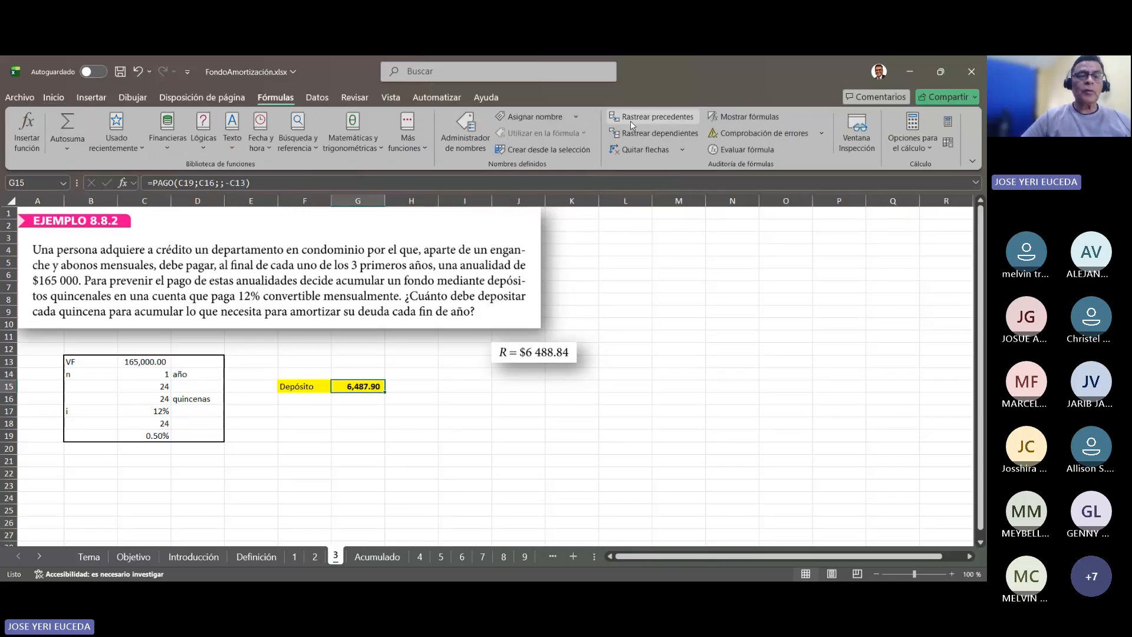
click(631, 124)
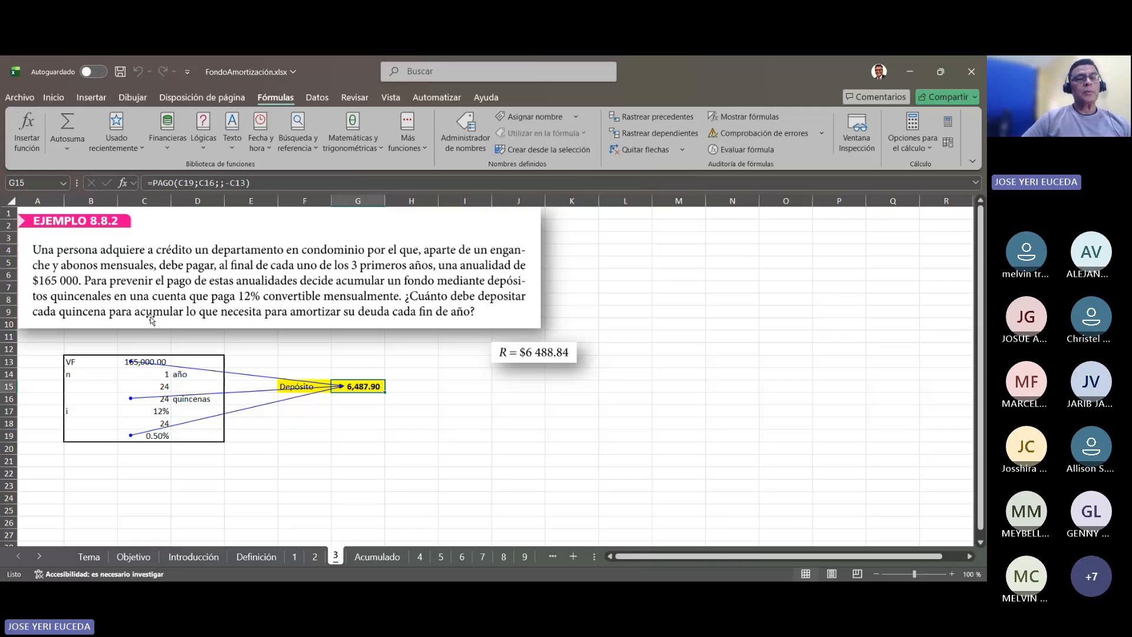
key(ctrl+s)
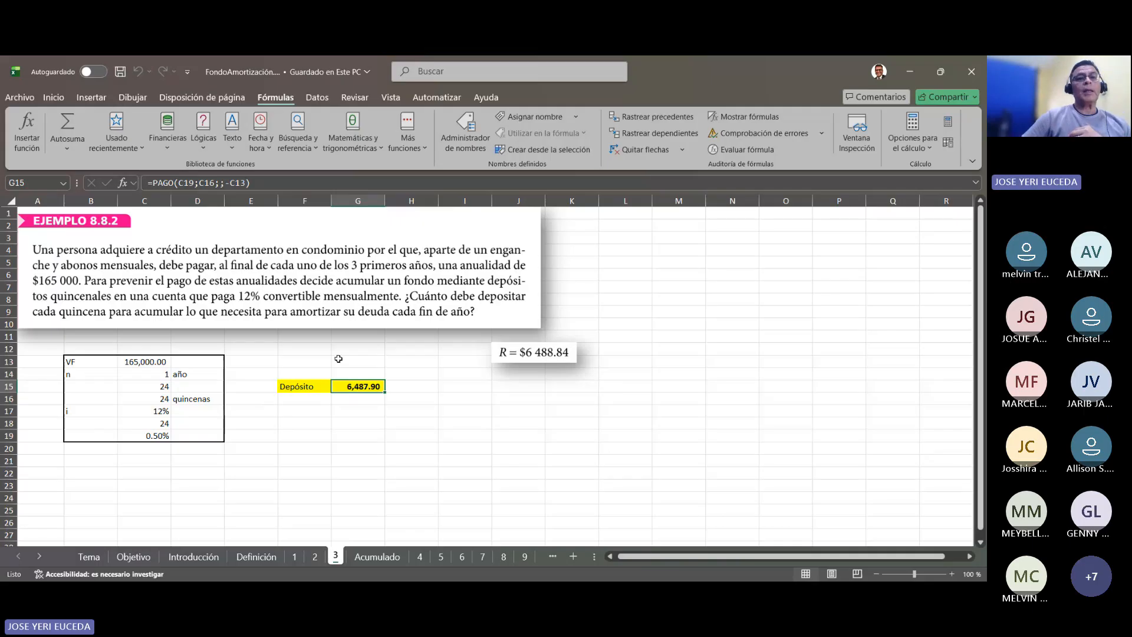
click(659, 116)
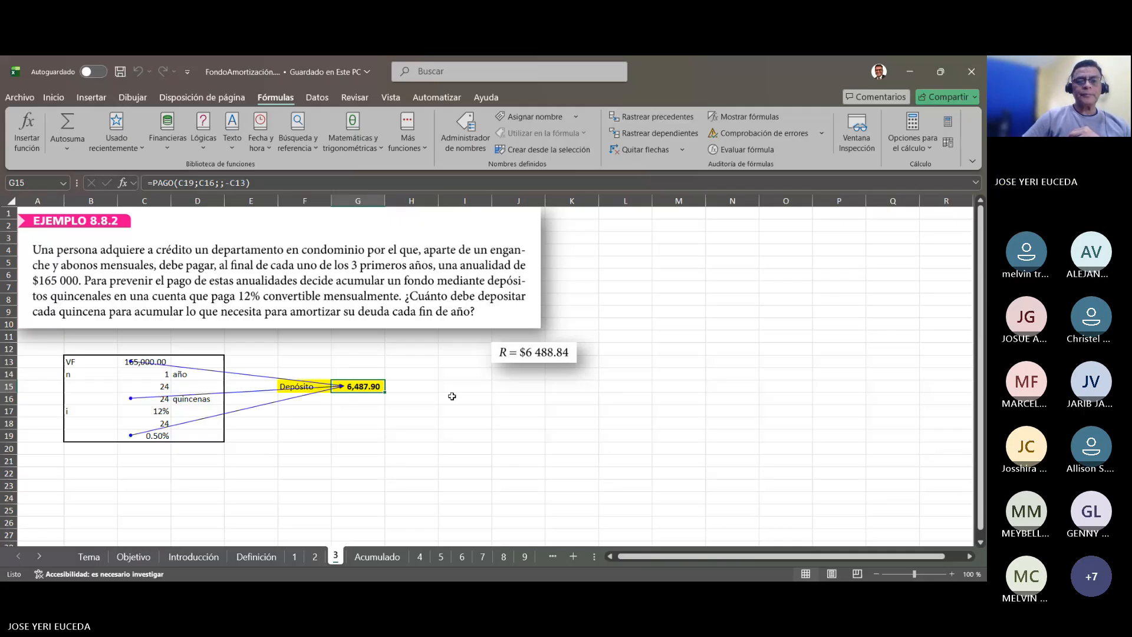
Look over the Acumulado title sheet and Ejemplo 8.9.1 on sheet 4, and revisit the earlier examples on sheets 3, 2 and 1.
click(375, 557)
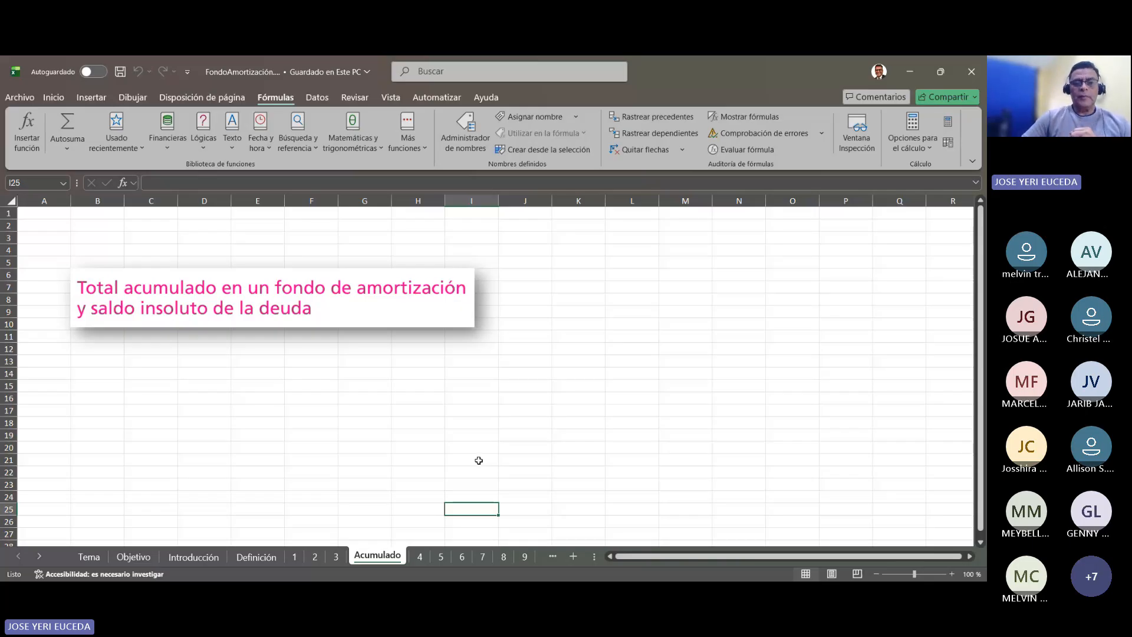
click(417, 555)
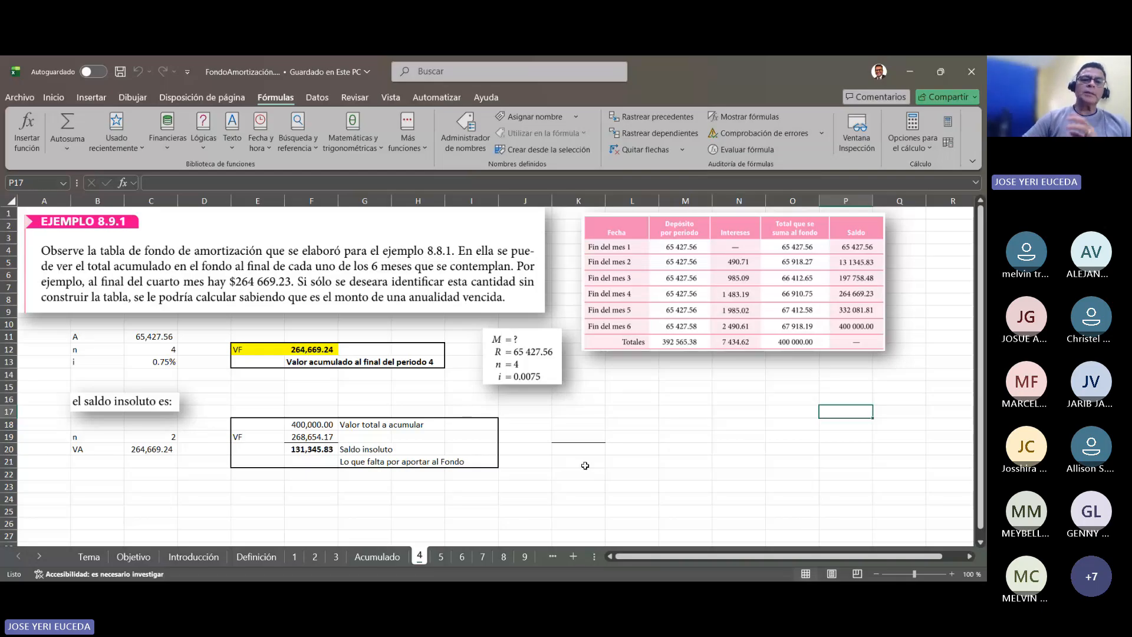
click(337, 555)
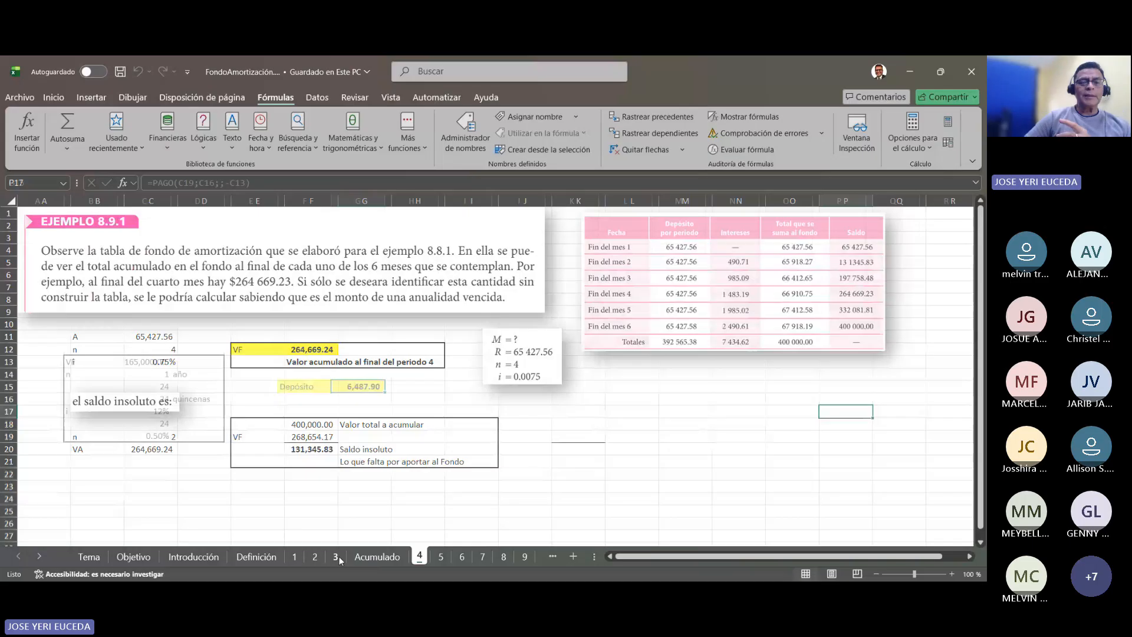
click(315, 556)
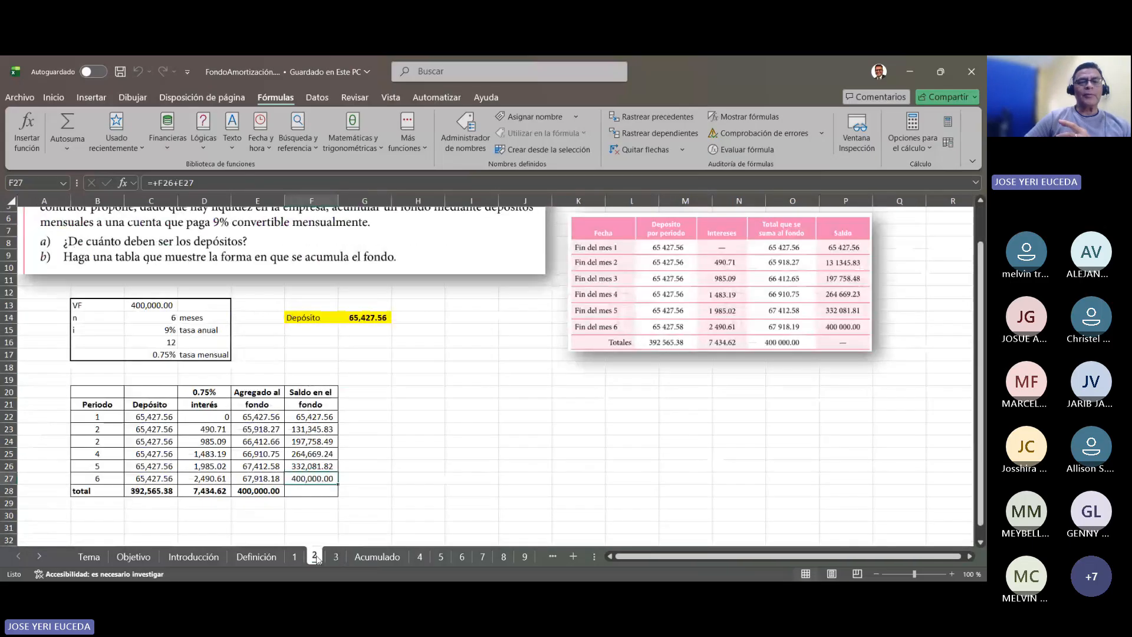
scroll(408, 411, up, 2)
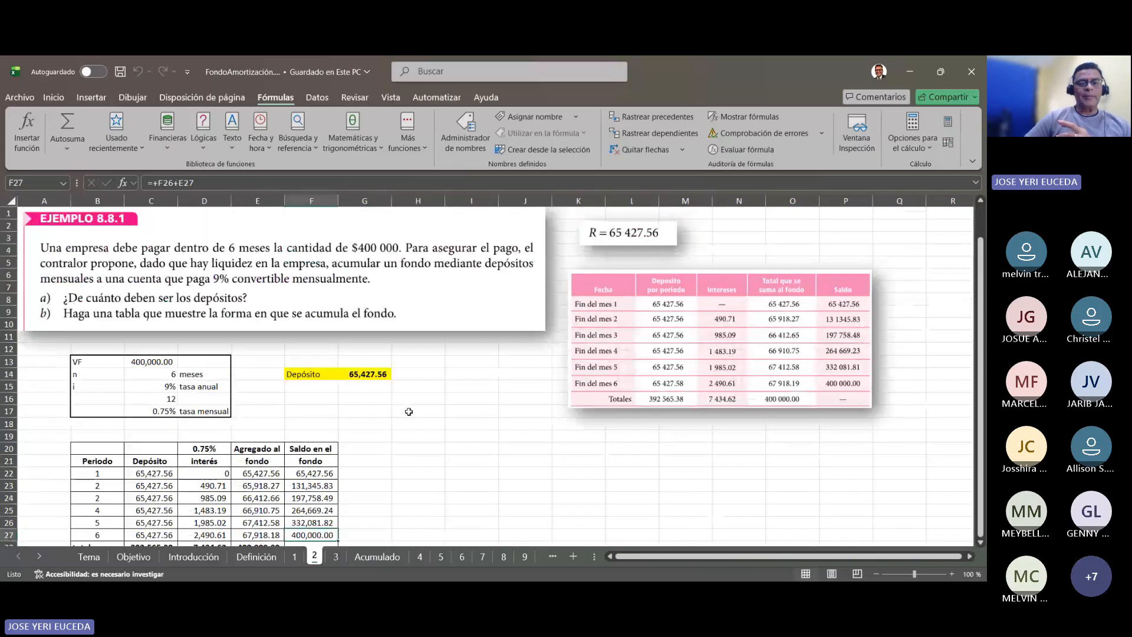
click(294, 556)
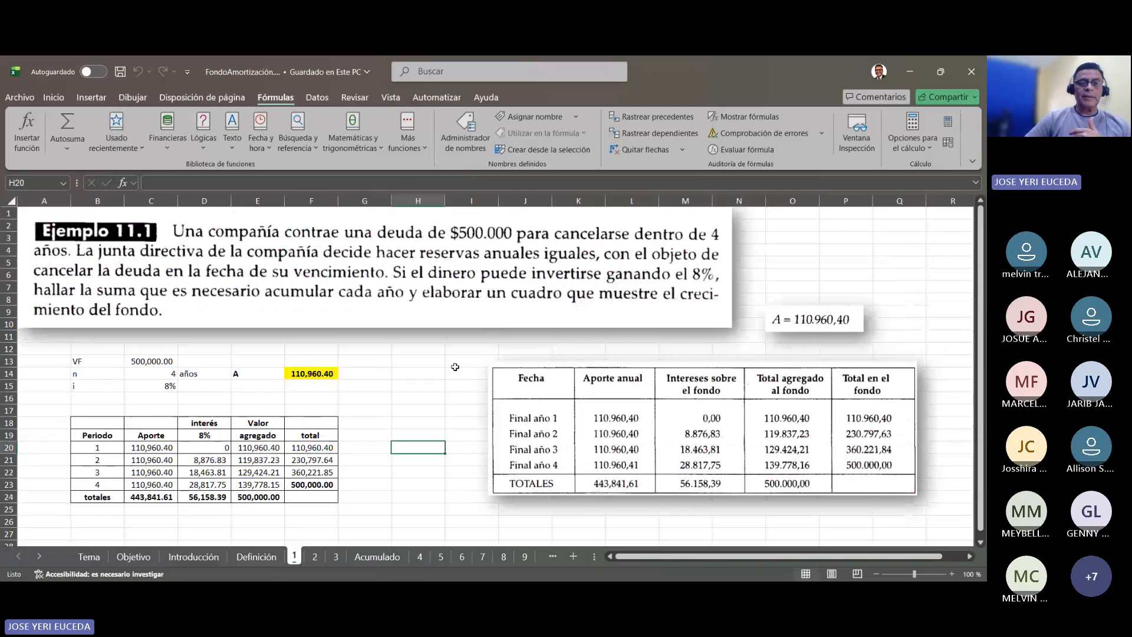
Compare the Ejemplo 8.8.1 fund table on sheet 2 with Ejemplo 8.9.1 on sheet 4.
click(315, 556)
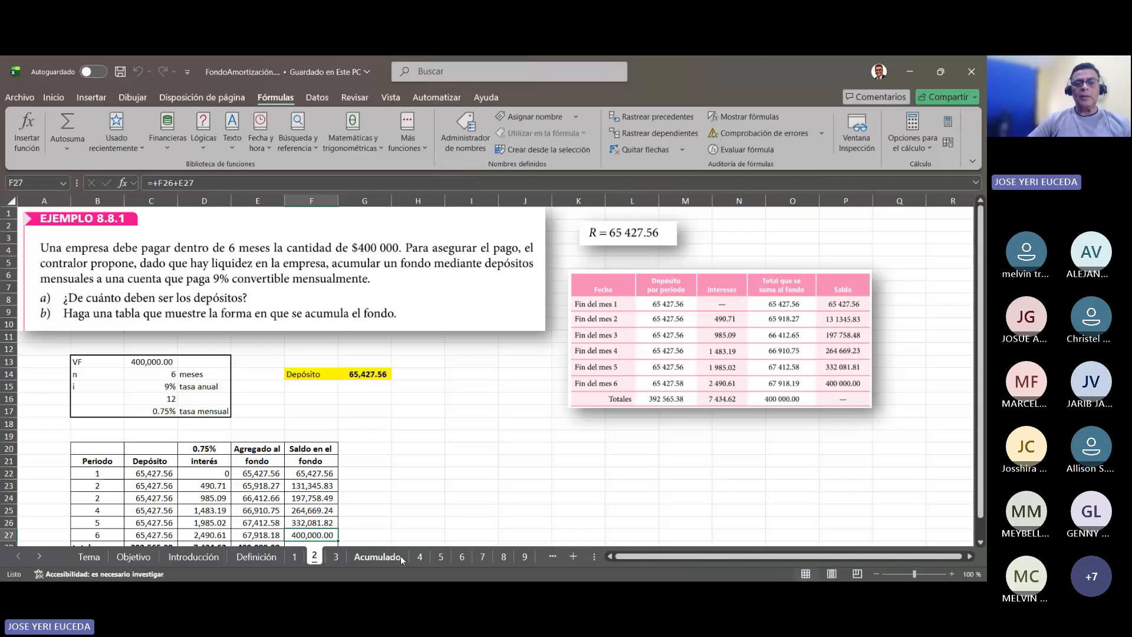
click(420, 556)
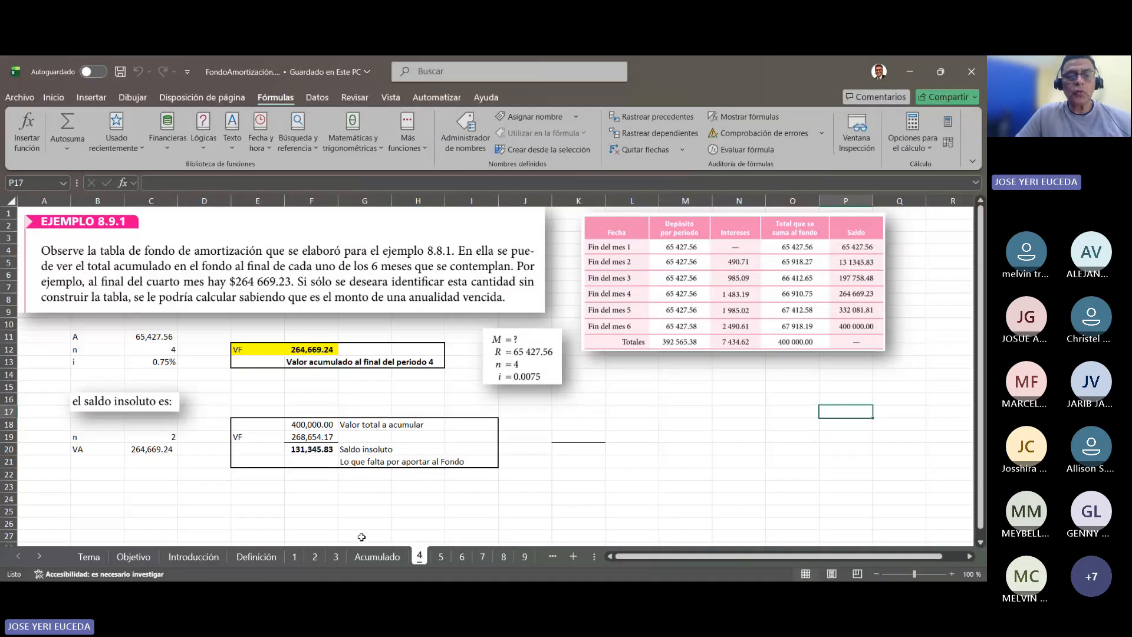
click(336, 557)
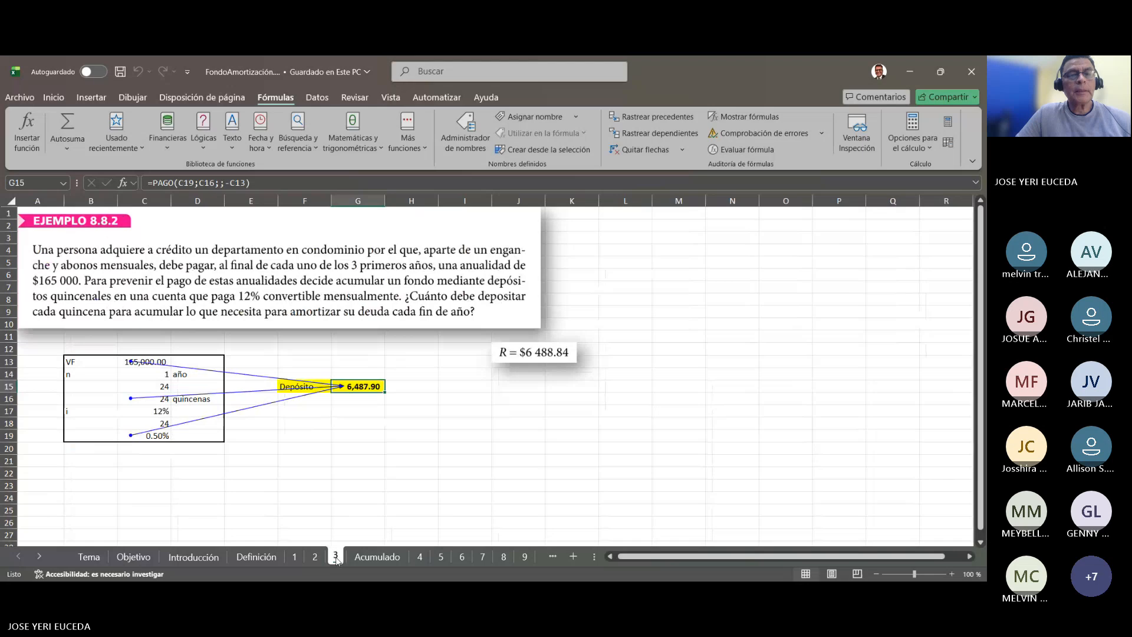
click(314, 557)
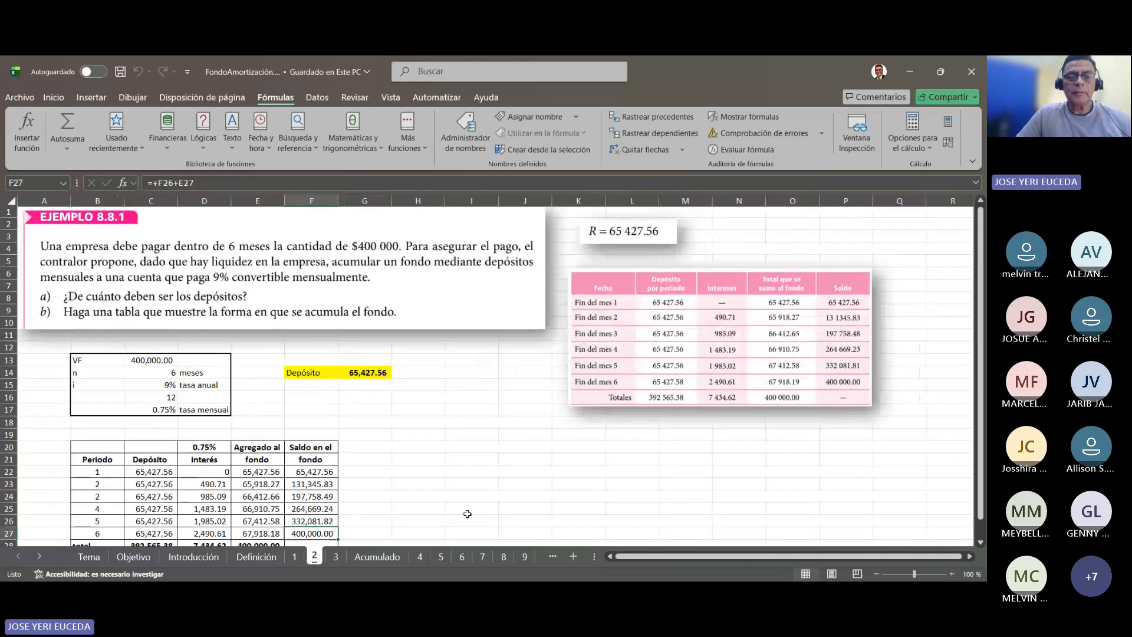
click(421, 556)
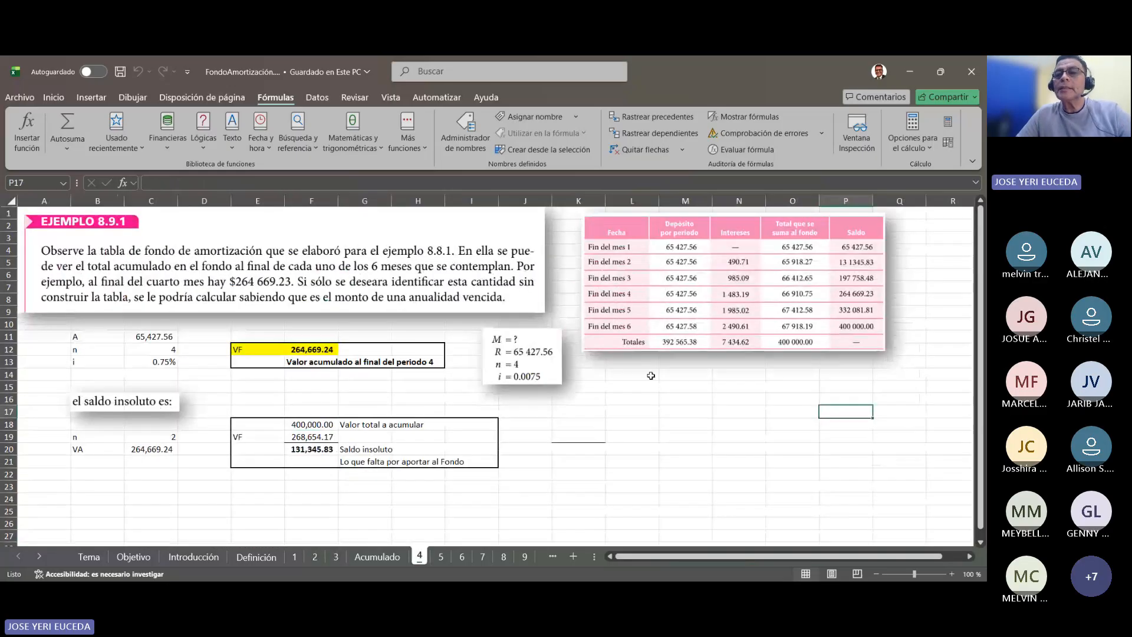
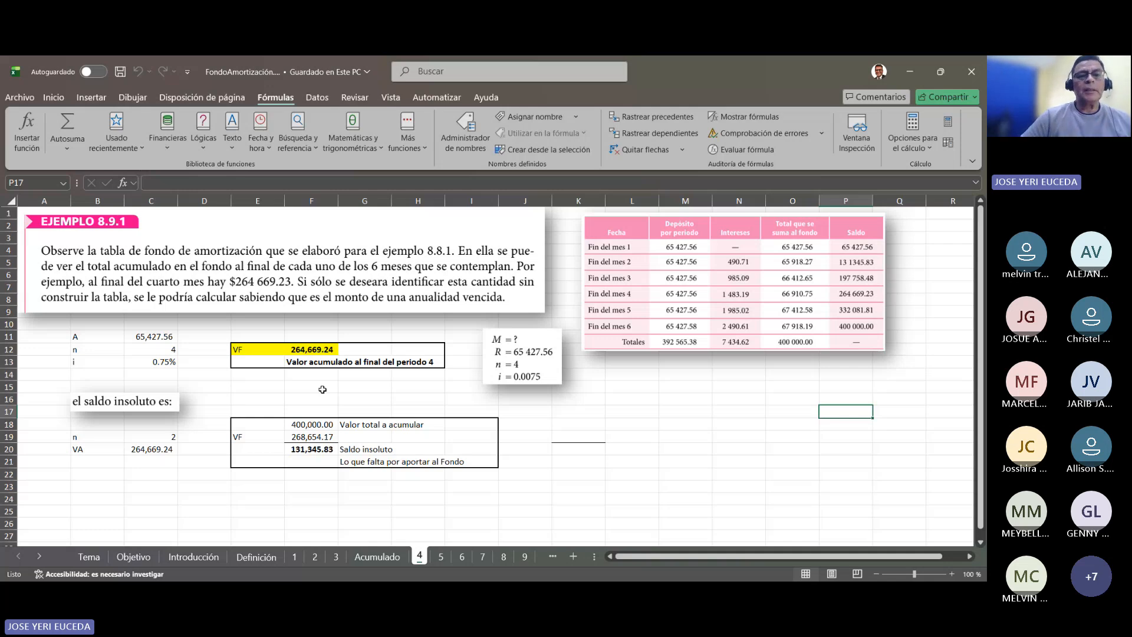
Trace the precedents of the period 4 accumulated value in F12 twice, saving the workbook each time to clear the arrows.
click(307, 349)
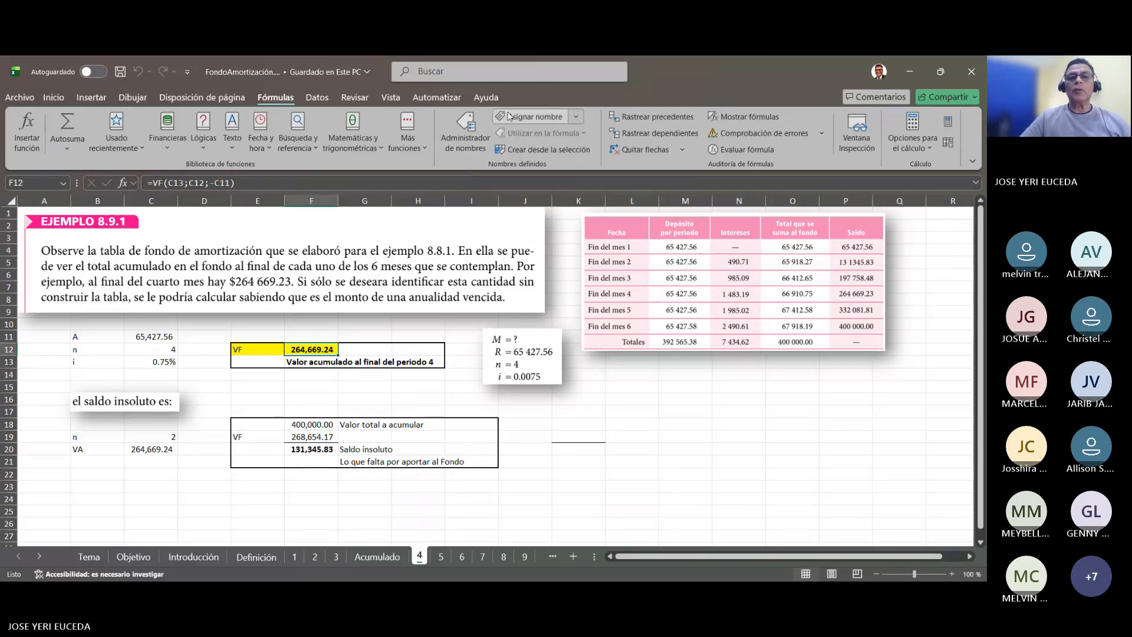
click(636, 118)
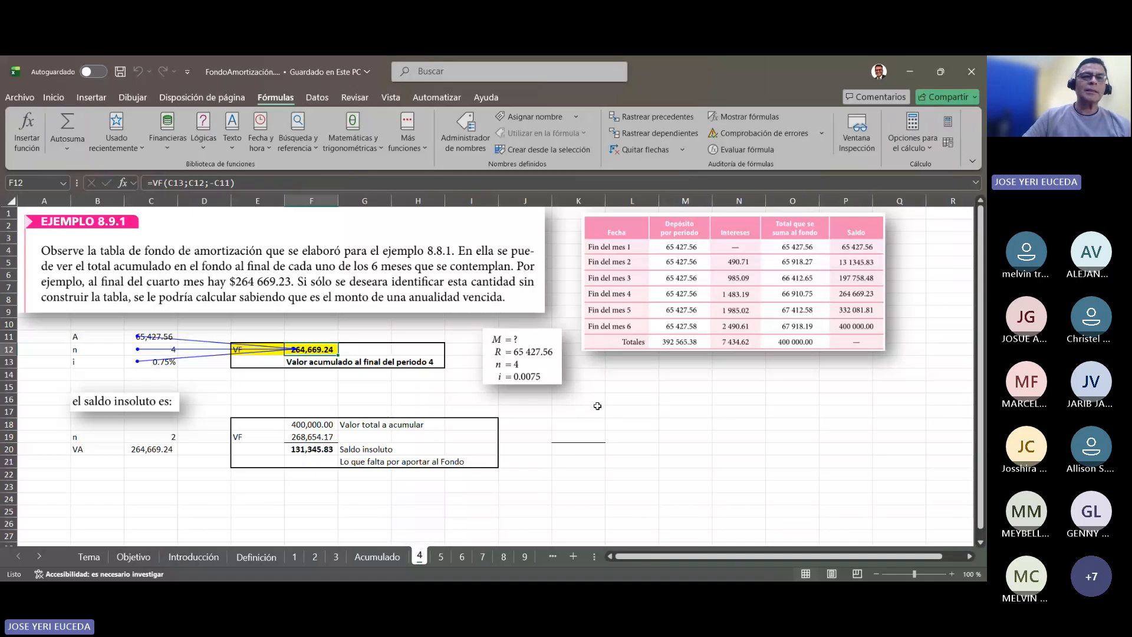
click(120, 72)
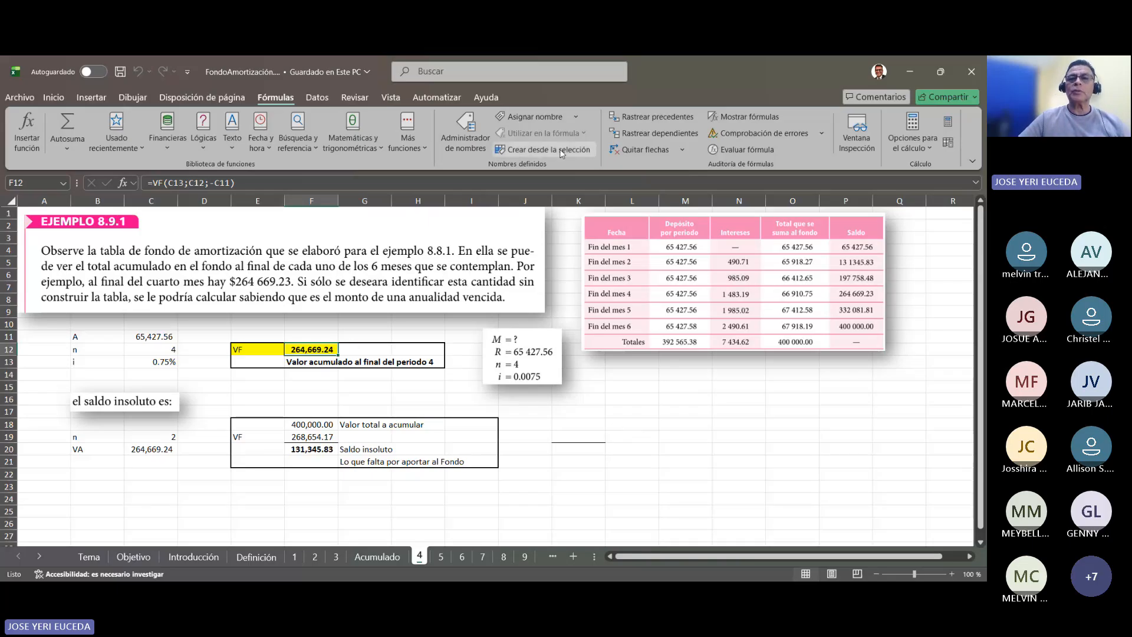
click(651, 116)
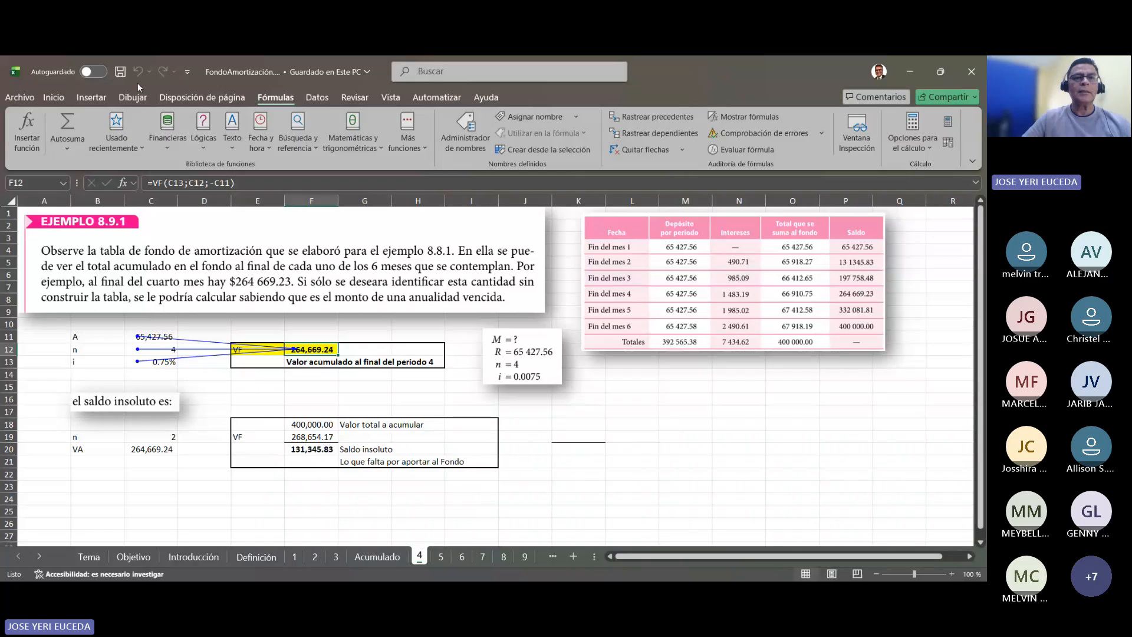
click(120, 70)
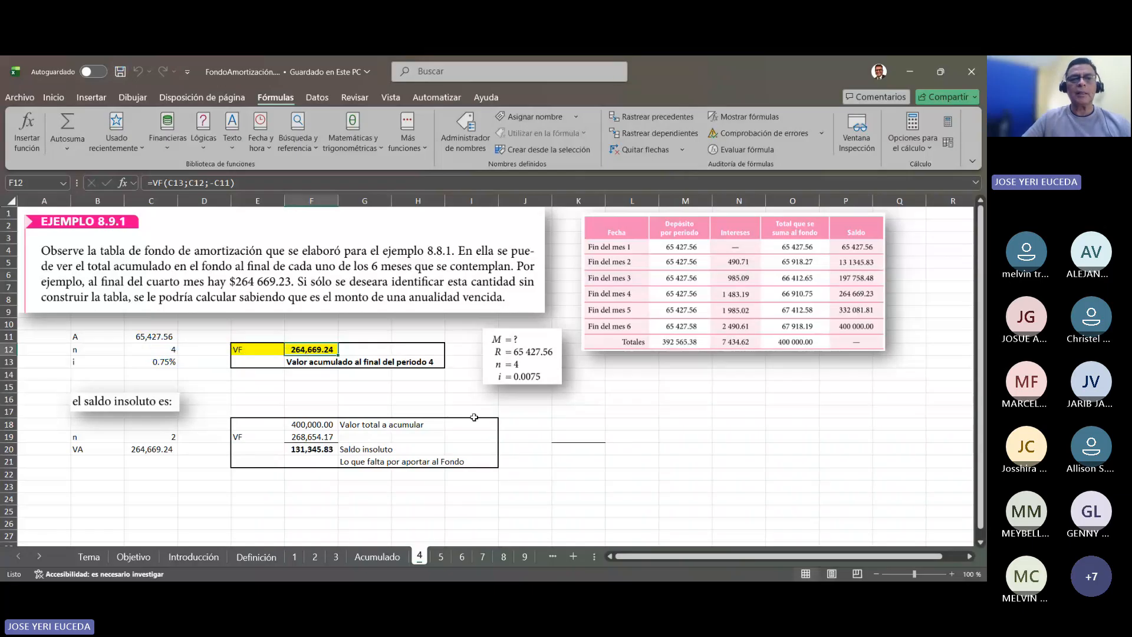
click(604, 457)
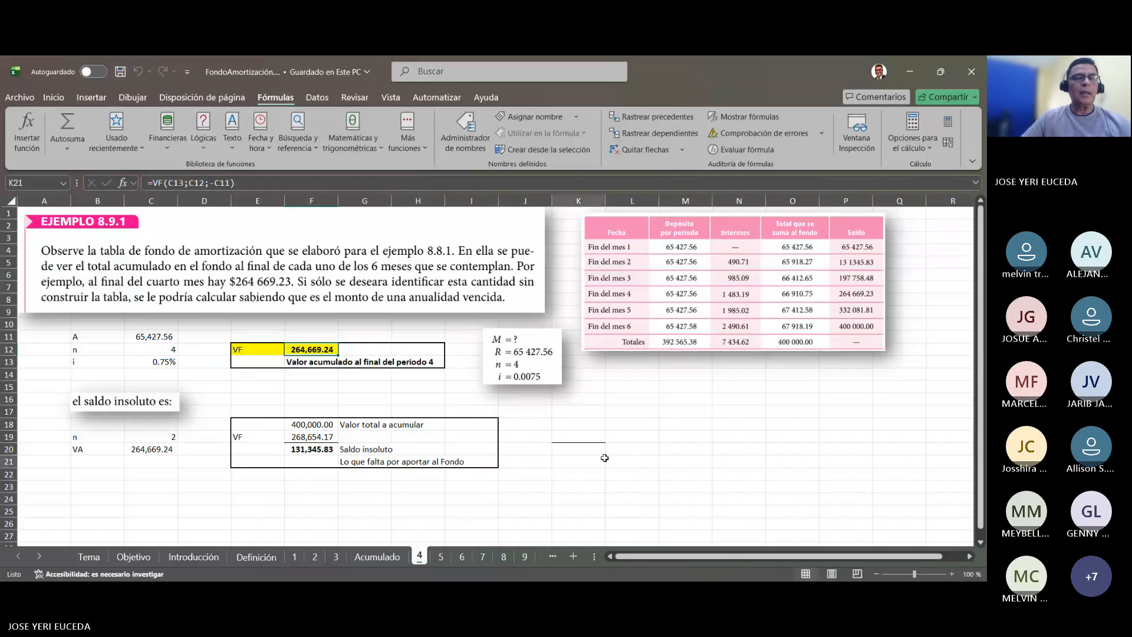
scroll(604, 457, down, 1)
scroll(604, 458, down, 1)
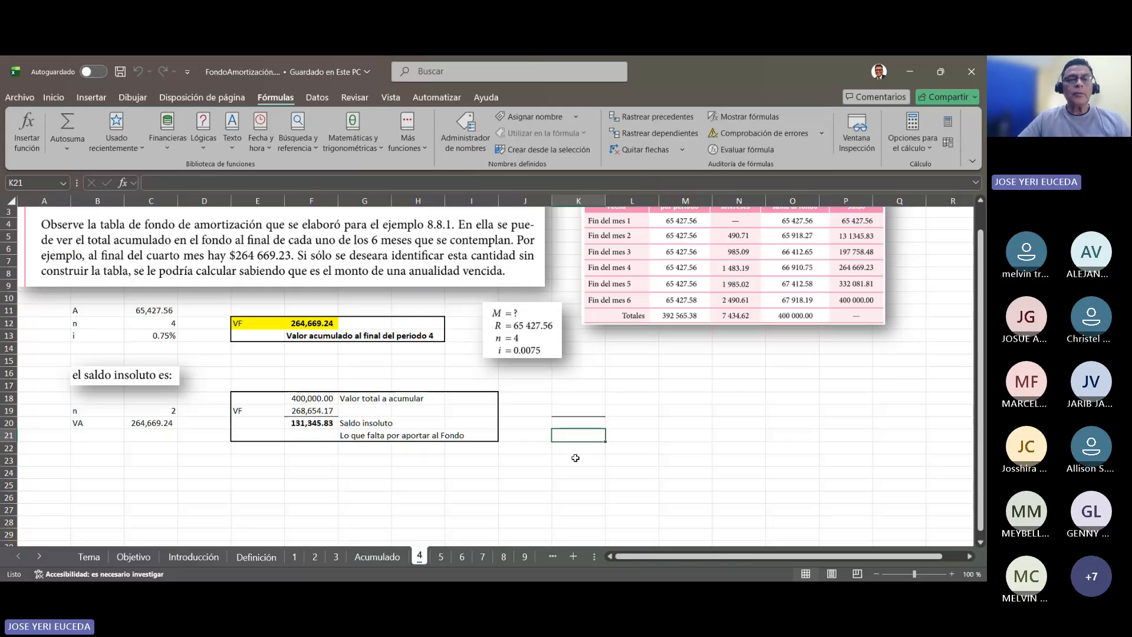
scroll(573, 459, up, 1)
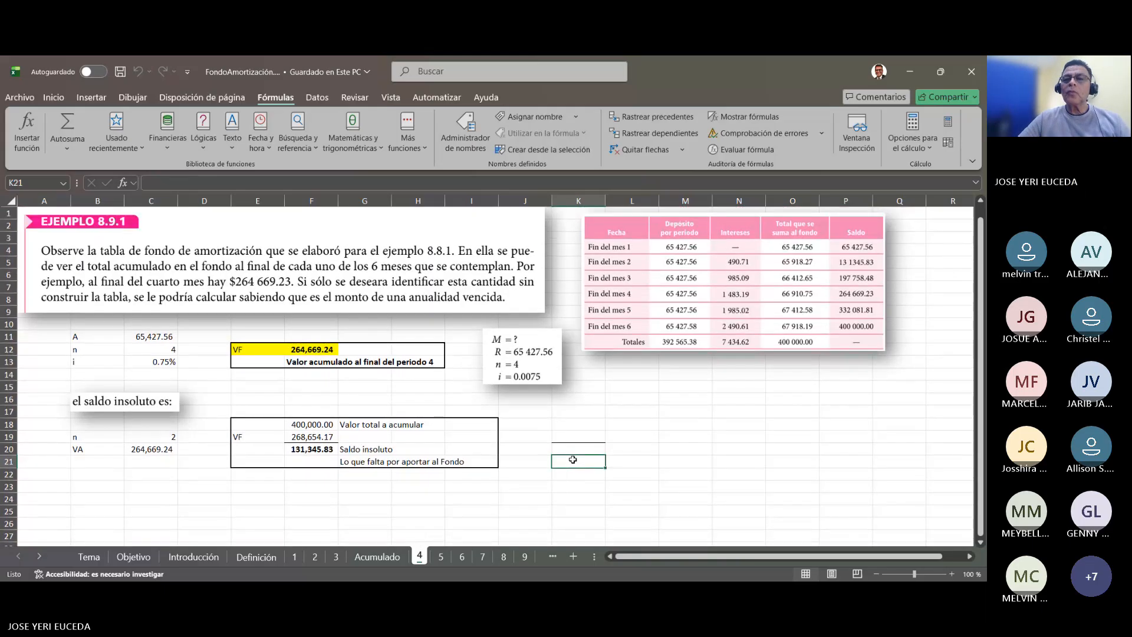
Inspect the formulas of the saldo insoluto block in F19 and F18, and compare them with the accumulated value formula in F12.
click(406, 422)
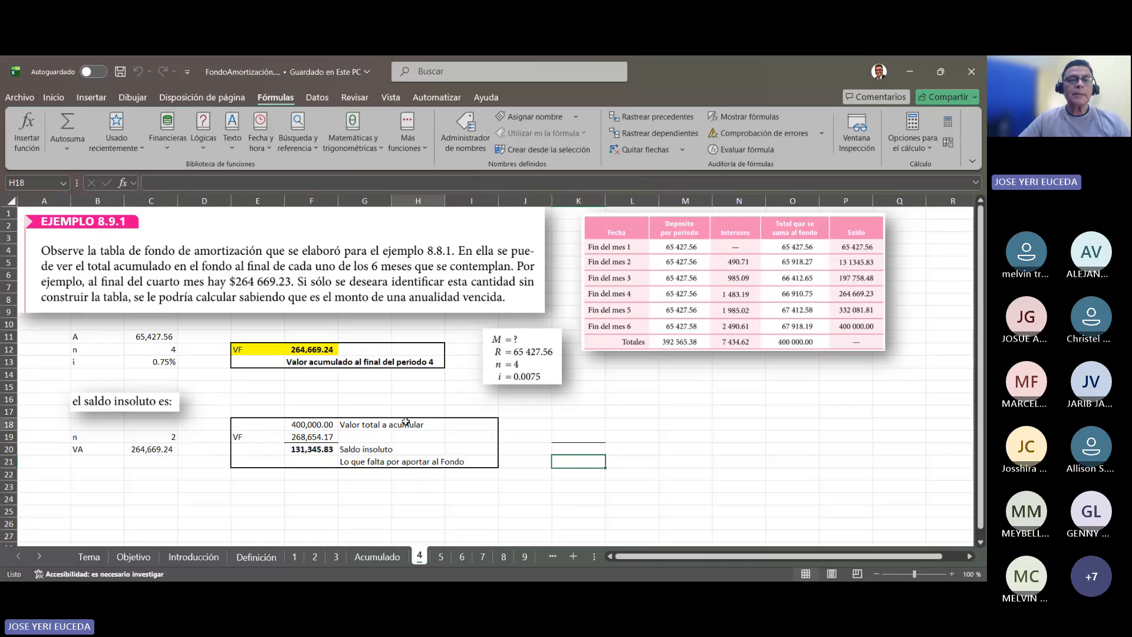
click(301, 435)
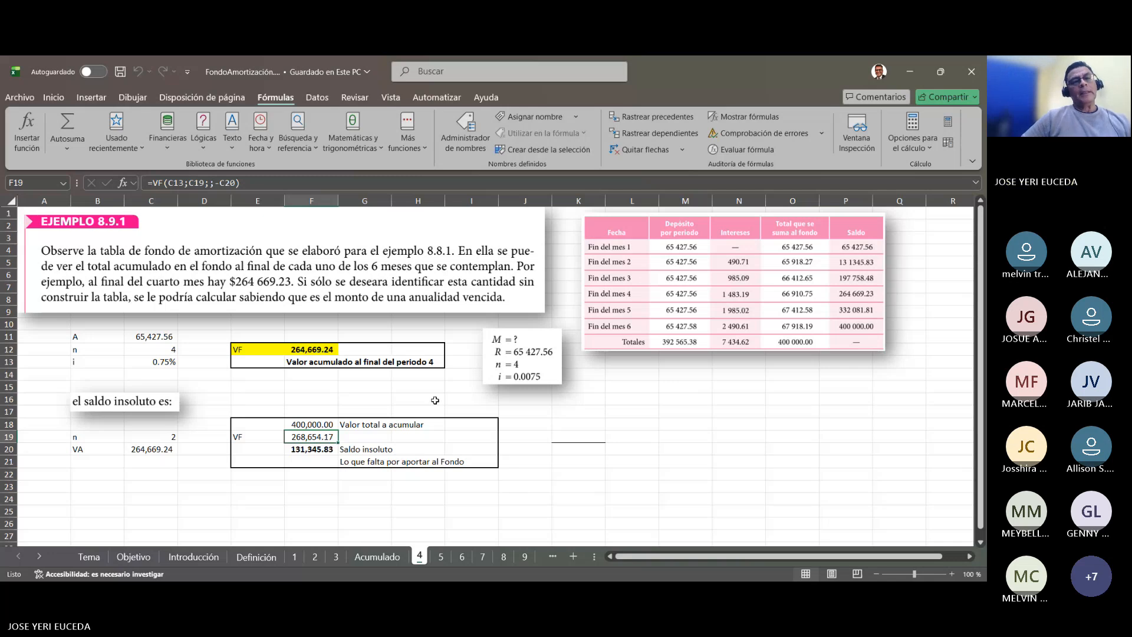
click(317, 348)
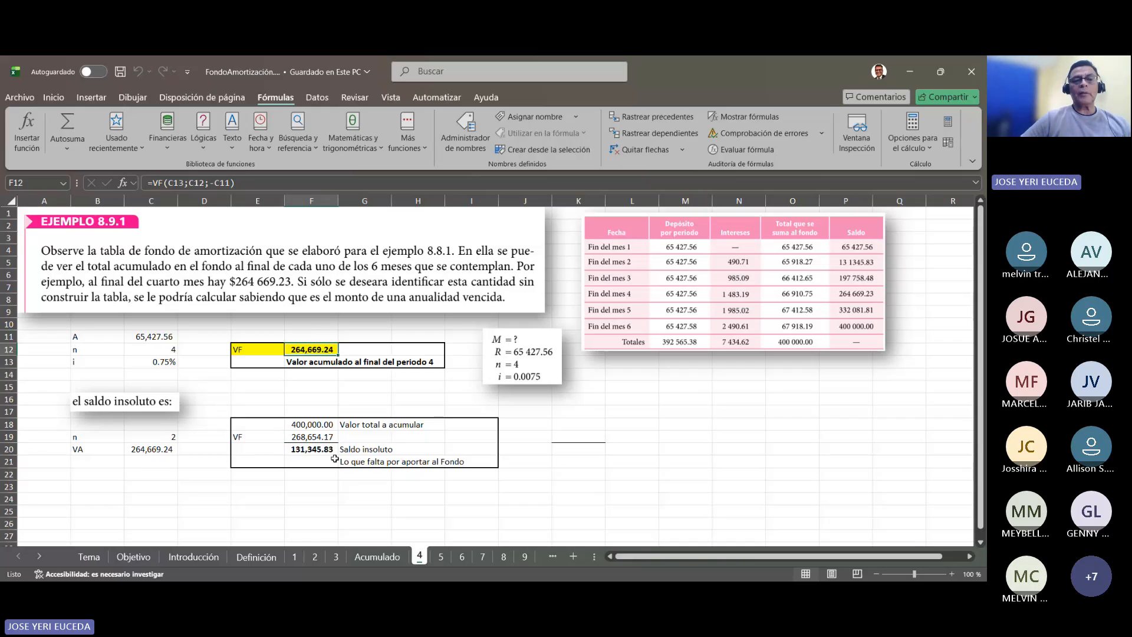
click(313, 425)
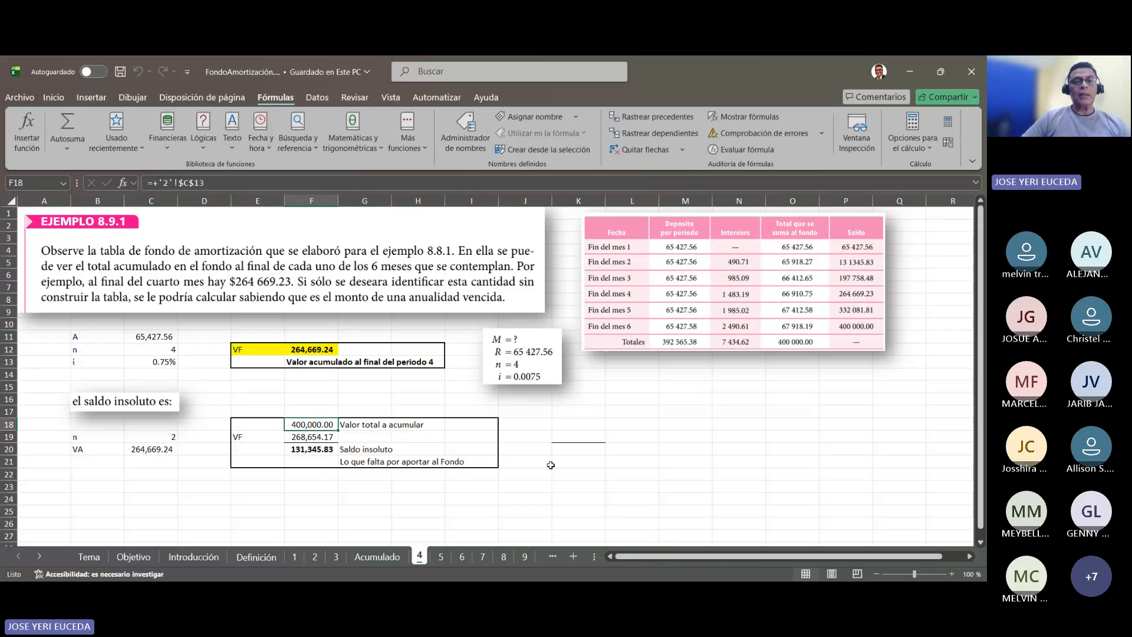
key(Right)
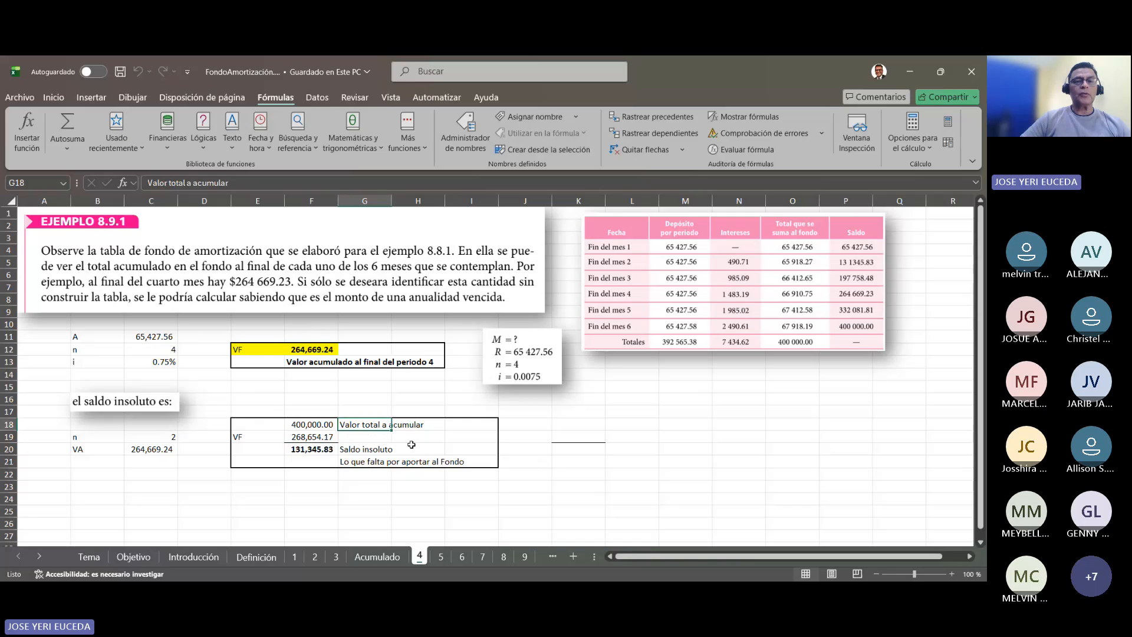
click(315, 424)
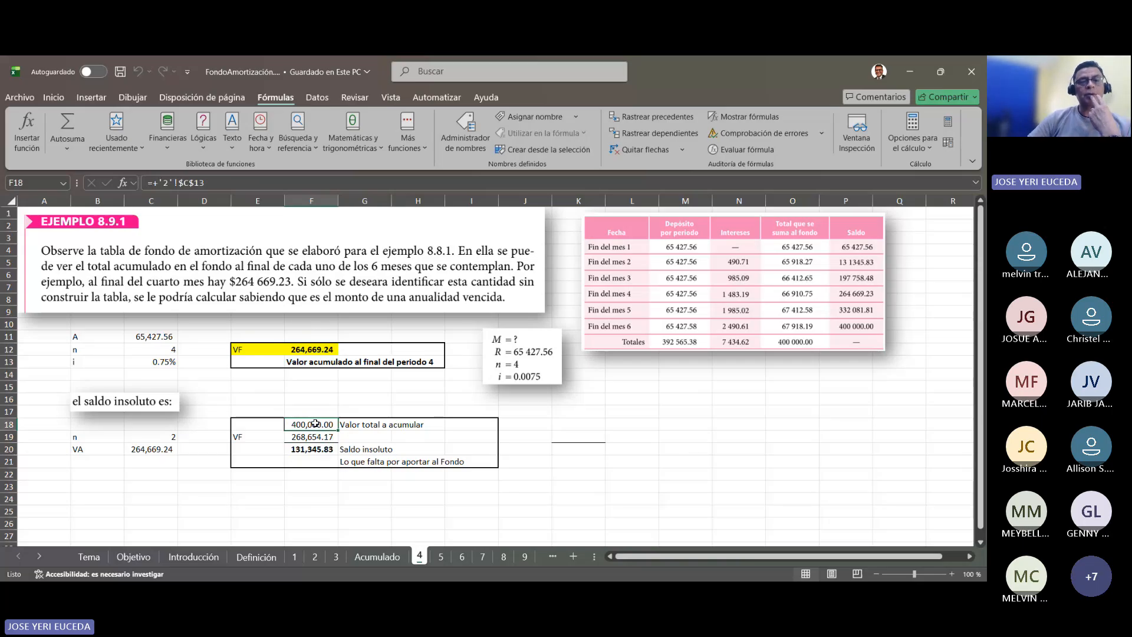
Trace the precedents of the VF in F19, check the formula in F12, and save the workbook to clear the arrows.
click(305, 435)
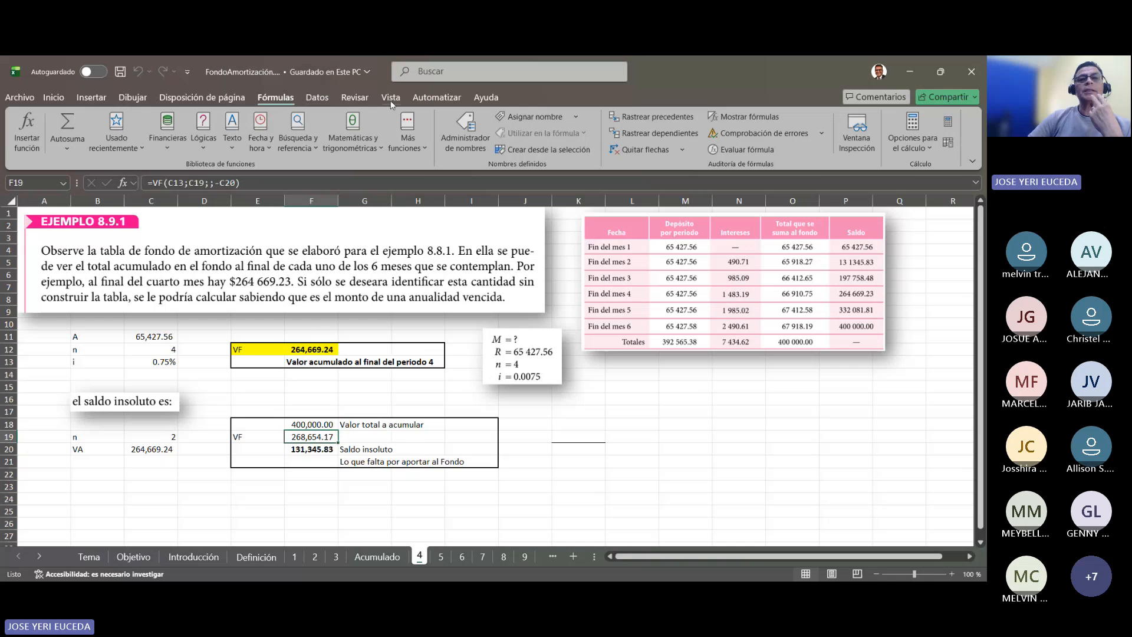
click(632, 118)
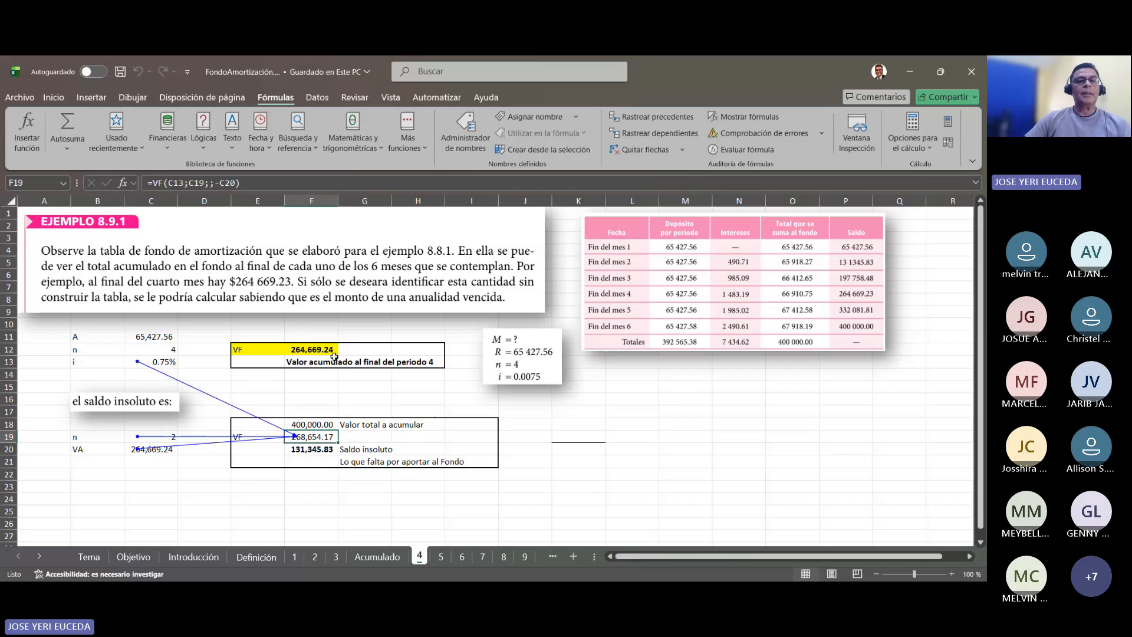
click(303, 350)
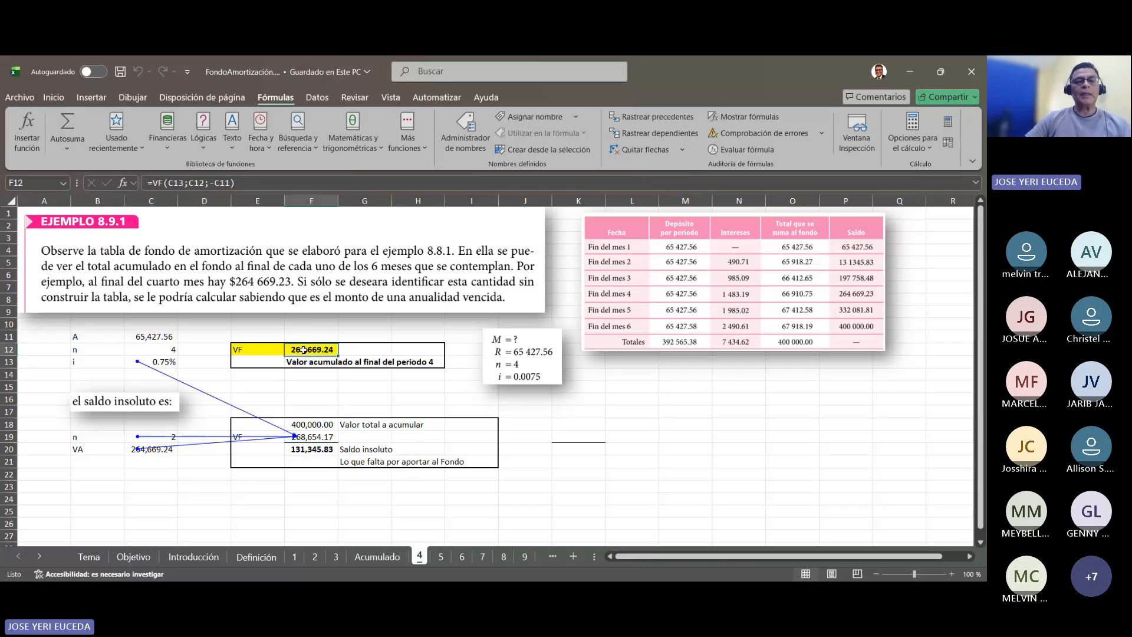
click(119, 72)
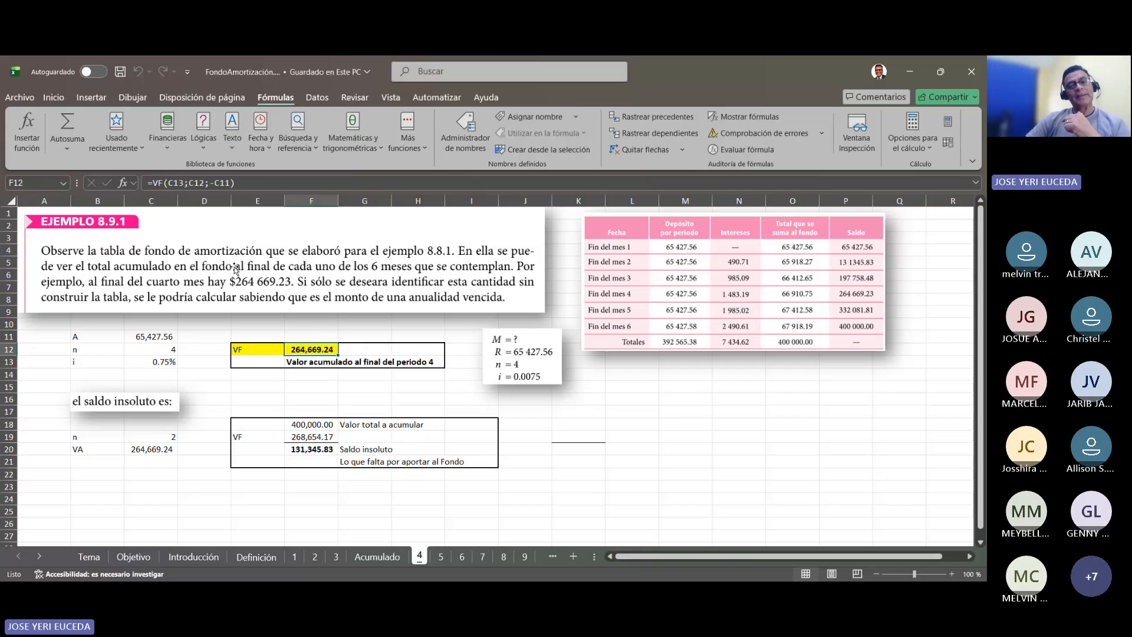
Trace the precedents of the VA in C20 and inspect the formula of the total to accumulate in F18.
click(160, 450)
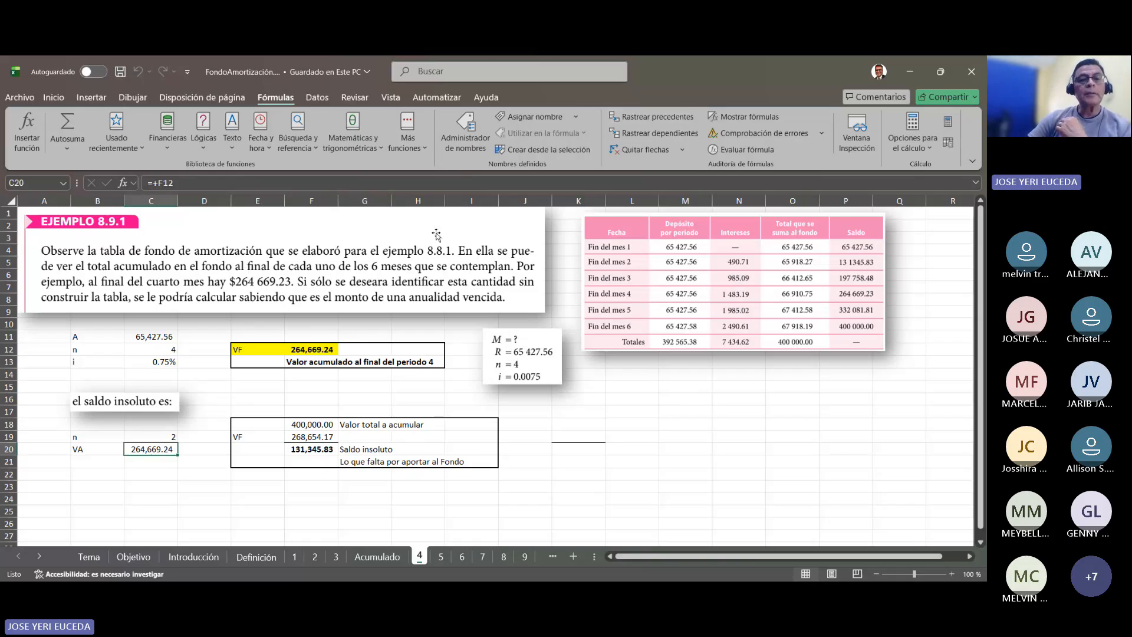
click(148, 476)
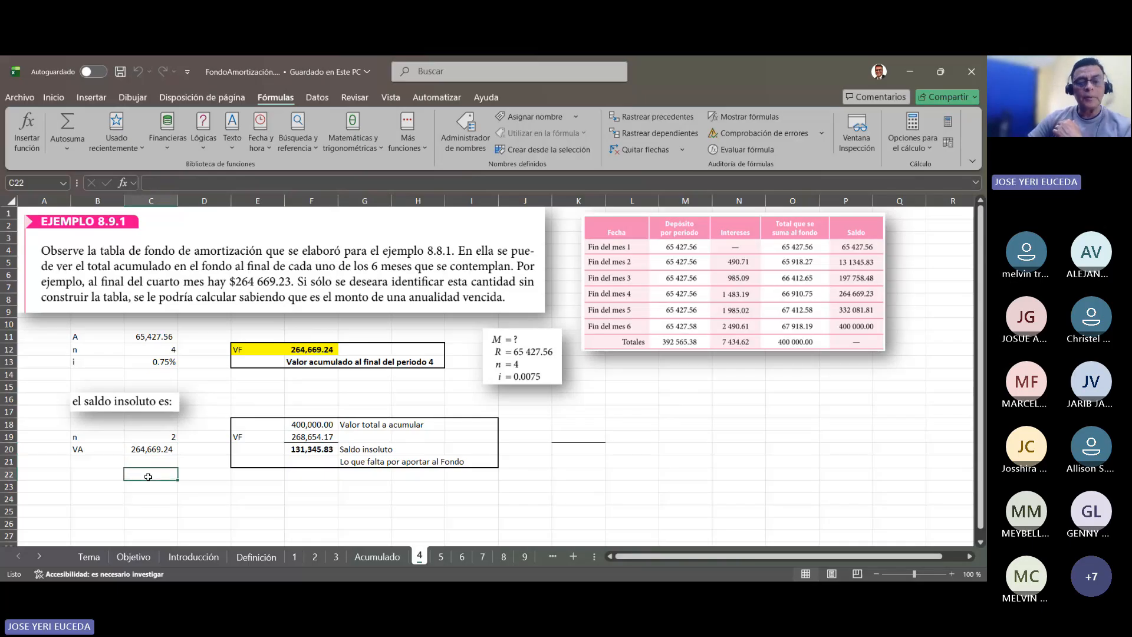
key(Up)
key(Up)
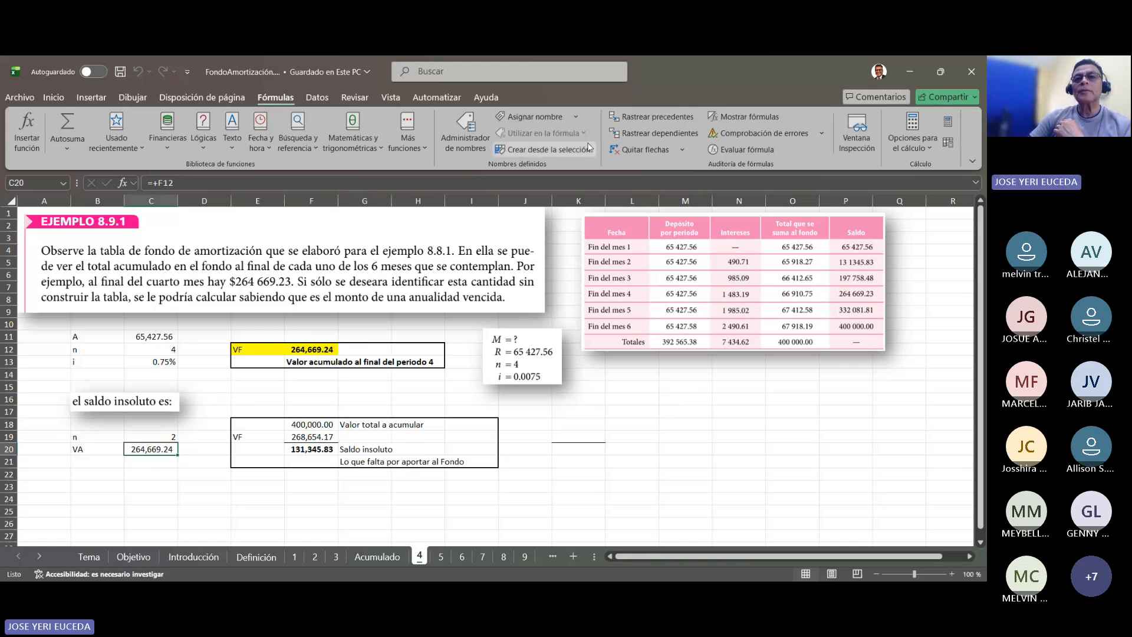
click(642, 117)
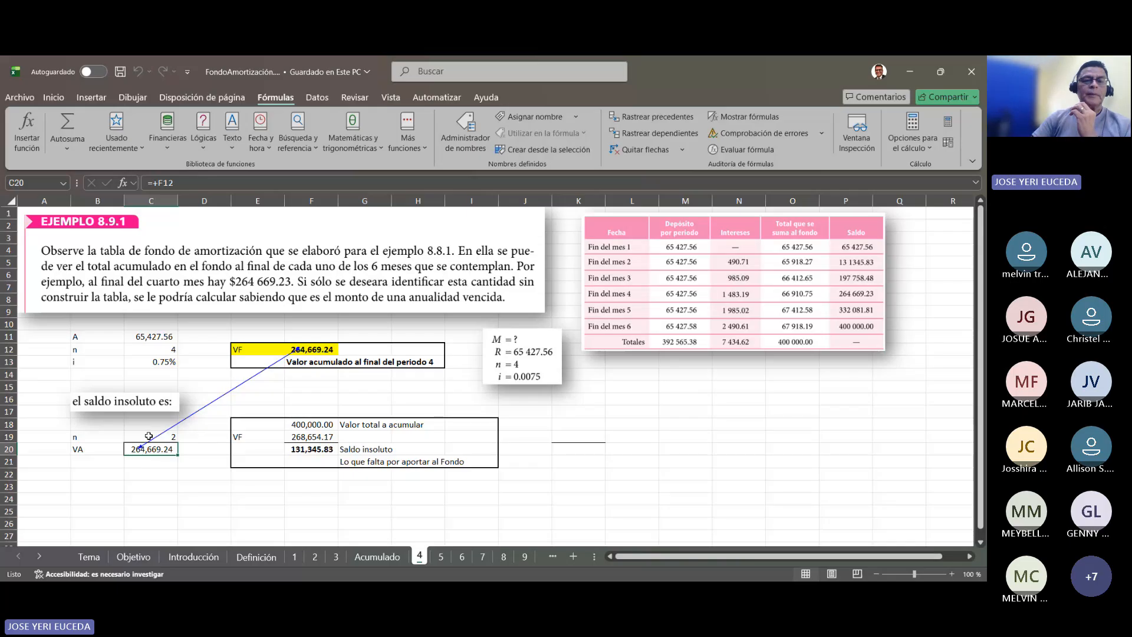
click(318, 427)
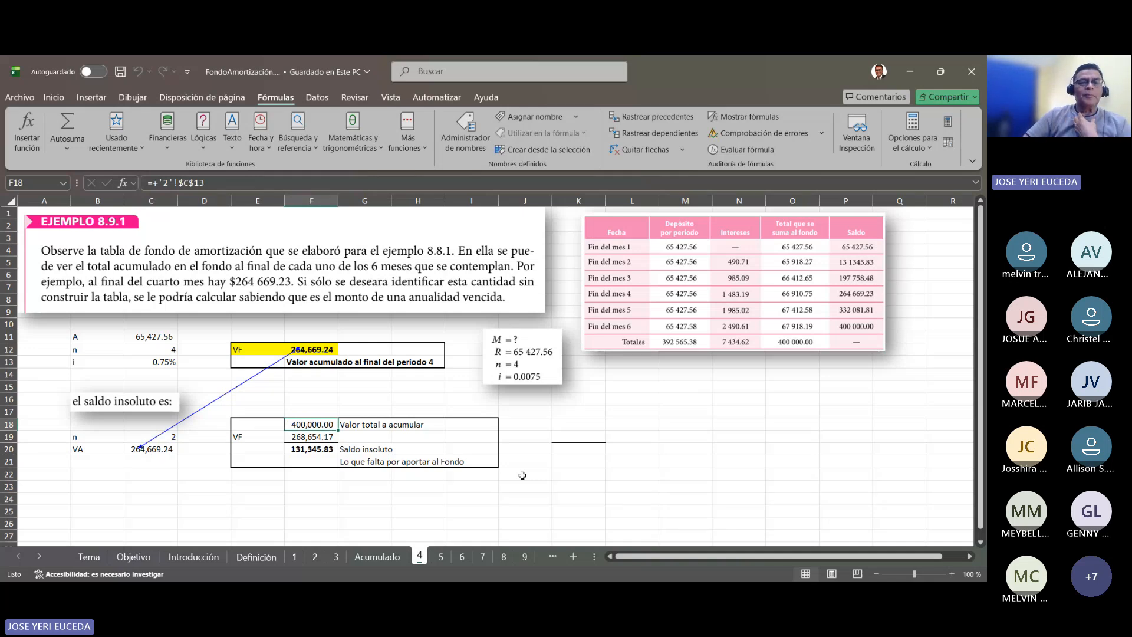
Clear the existing arrow by saving, trace the precedents of the VF in F19, and save the workbook again to clear the arrows.
click(298, 437)
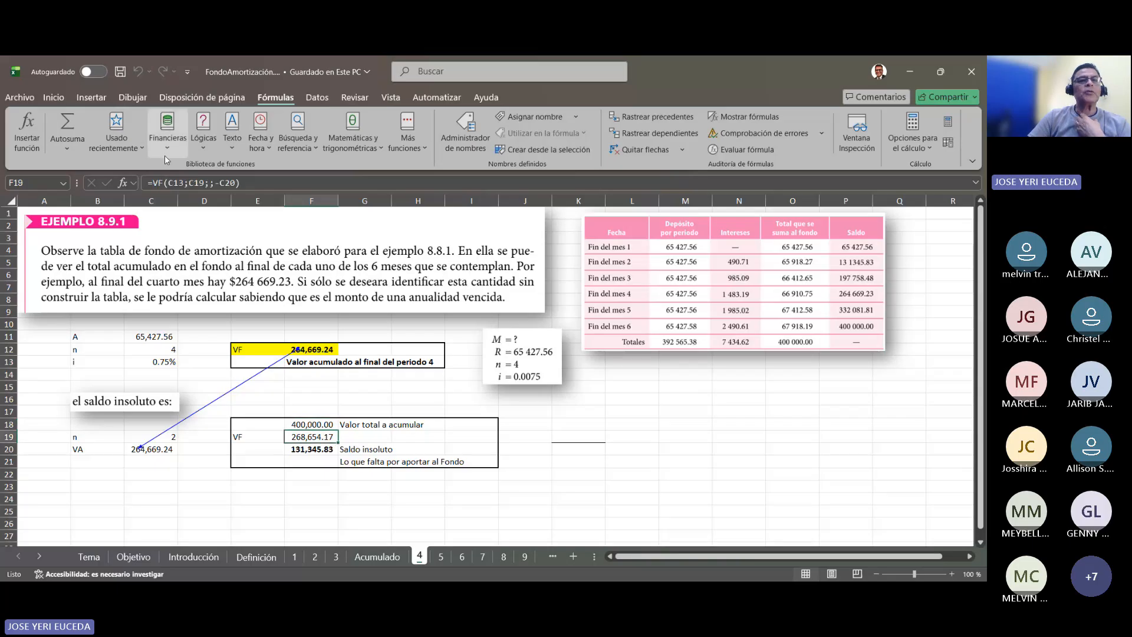
click(119, 71)
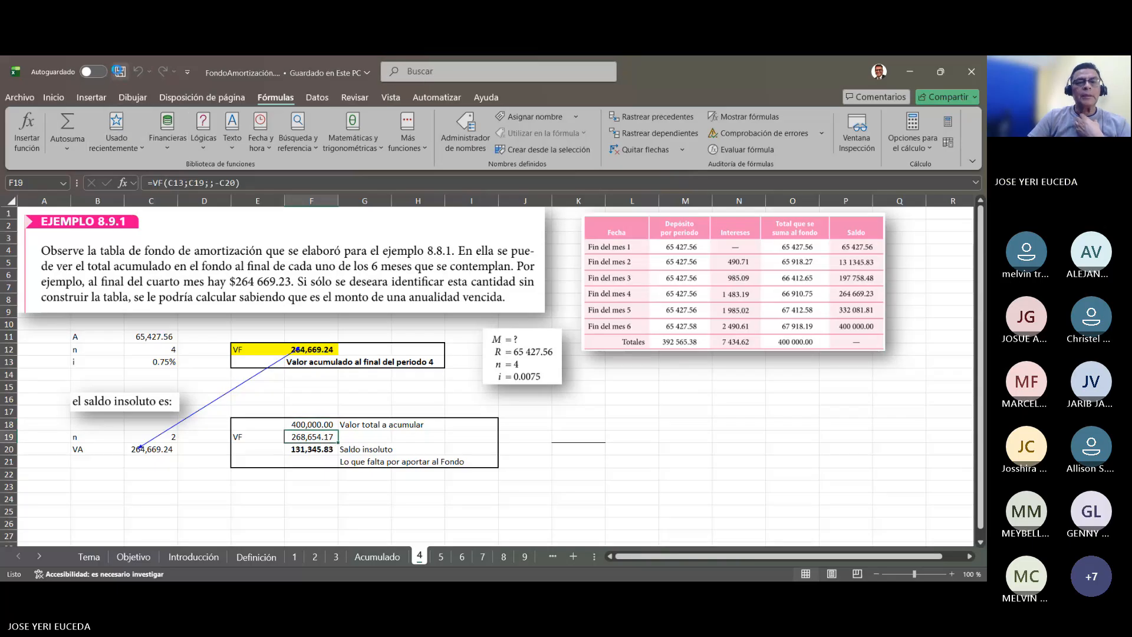
click(662, 117)
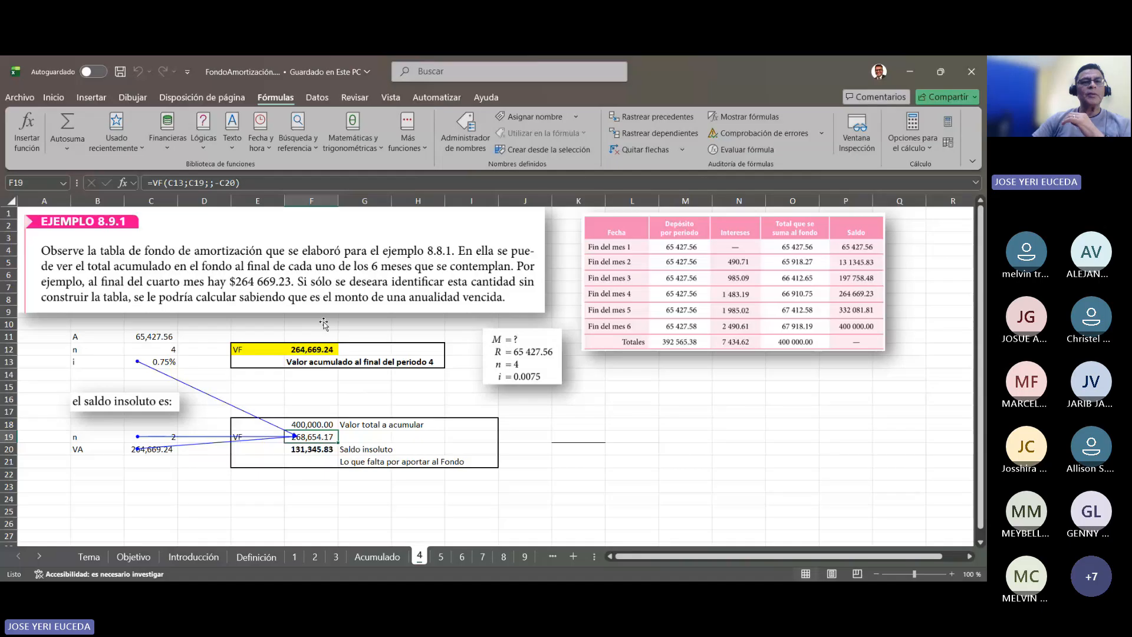
click(121, 71)
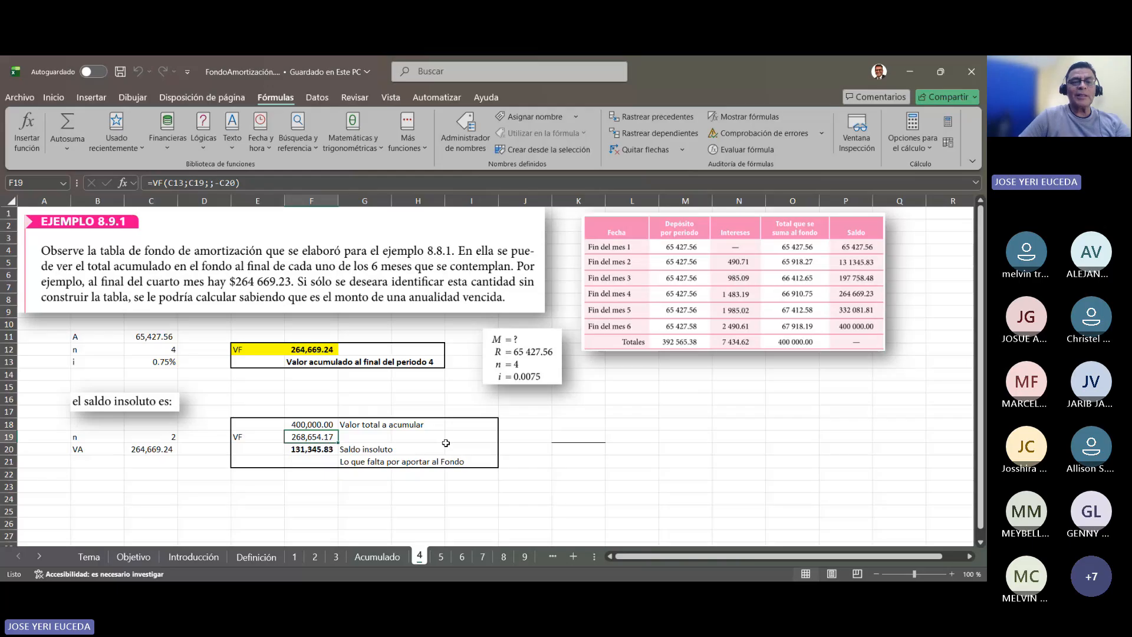
Inspect the formulas of the total to accumulate in F18, the VF in F19 and the saldo insoluto in F20.
click(320, 420)
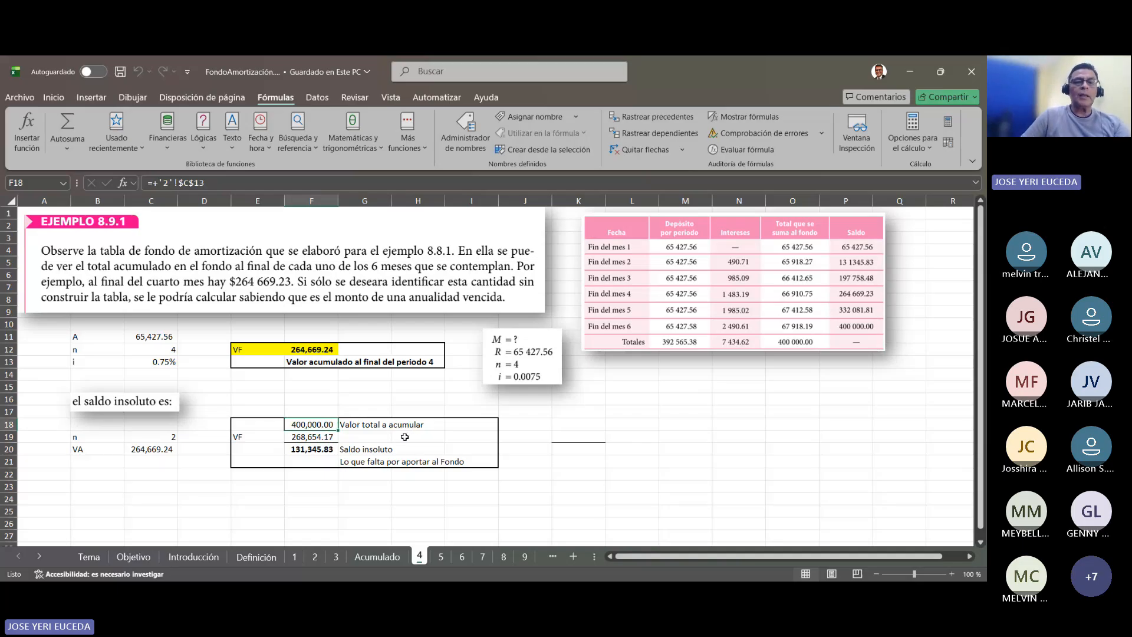
click(321, 436)
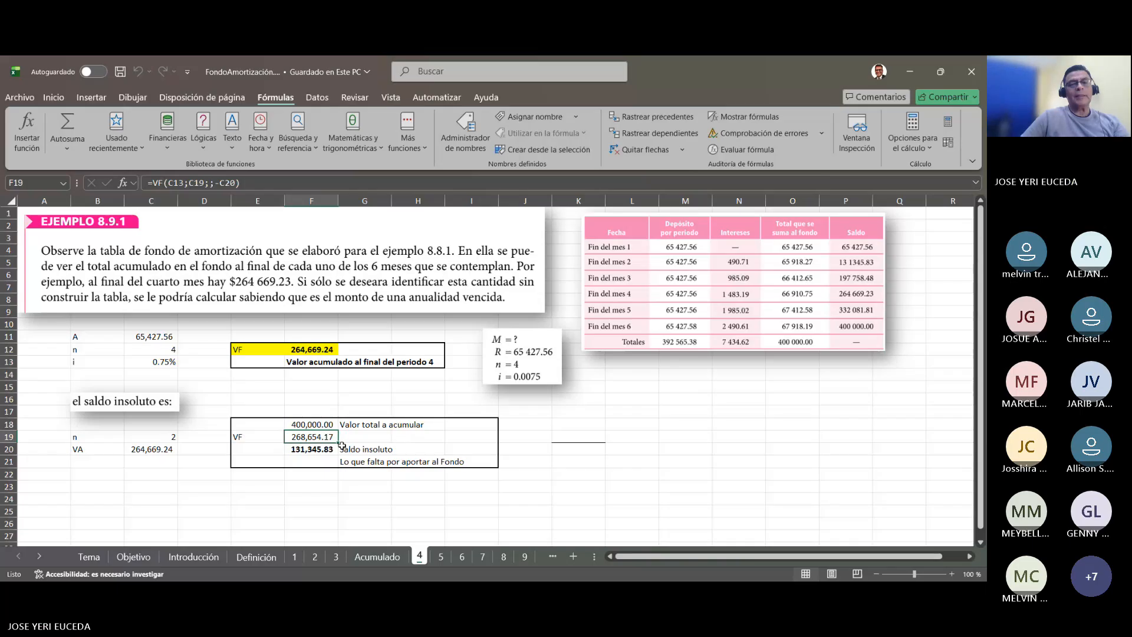
click(317, 451)
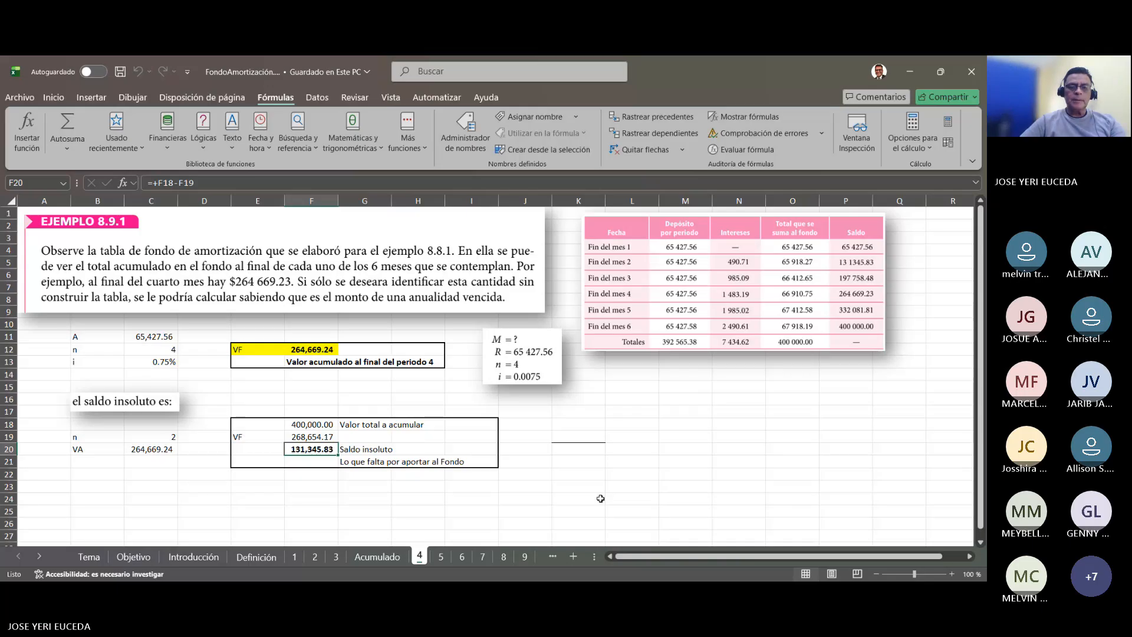
click(638, 465)
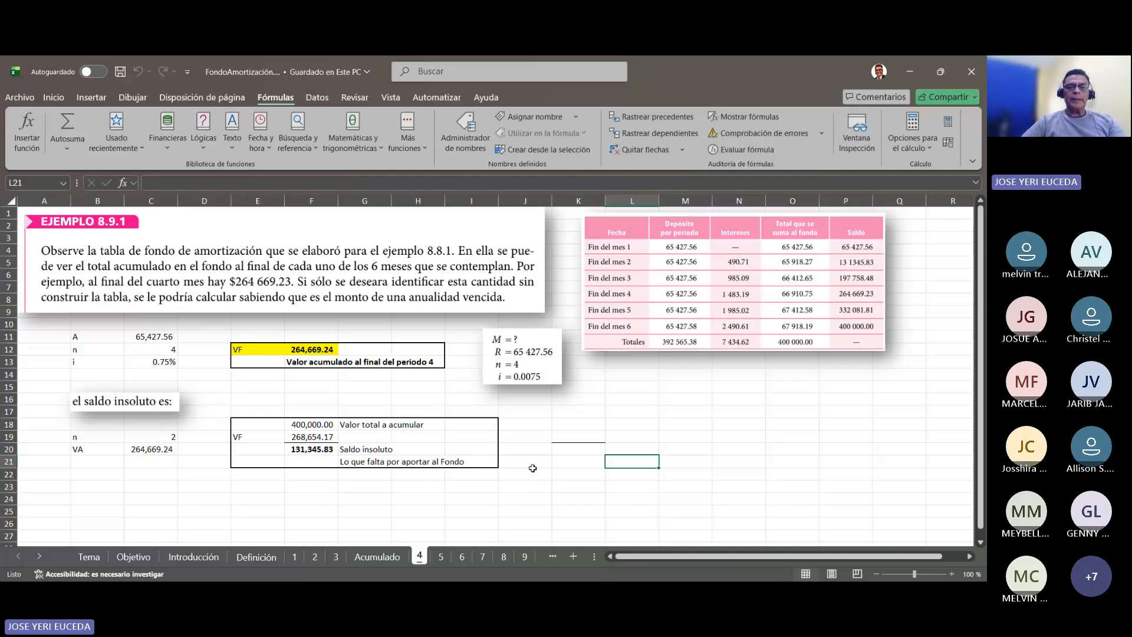
Open sheet 5 with Ejemplo 11.2 and put an outside border around the VF, n and i data in B10:D12.
click(441, 557)
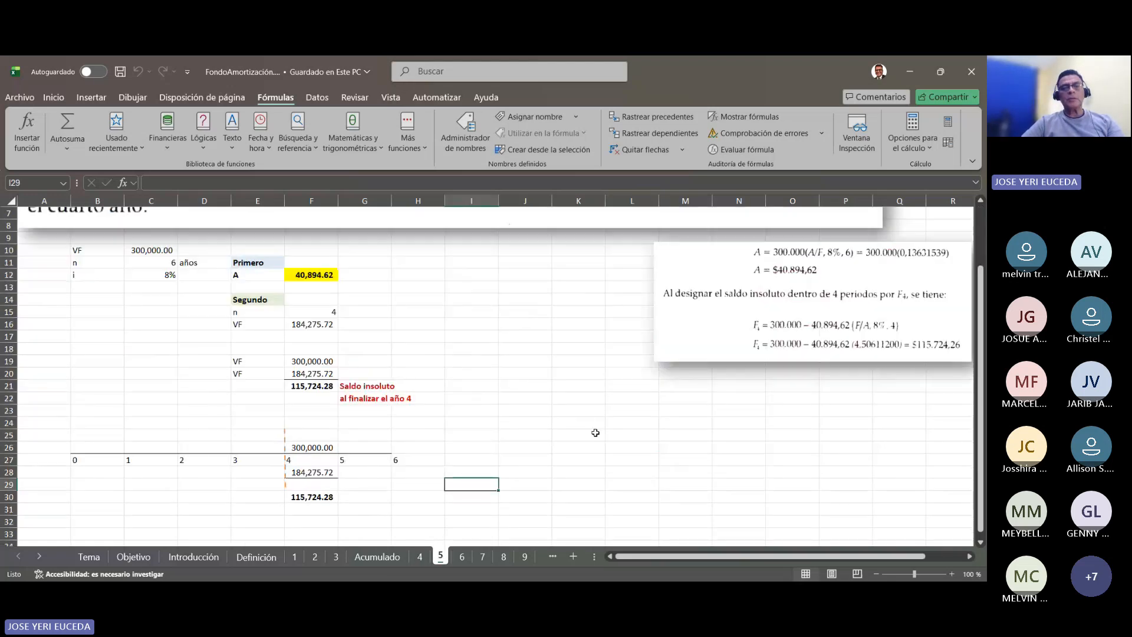
scroll(595, 433, up, 2)
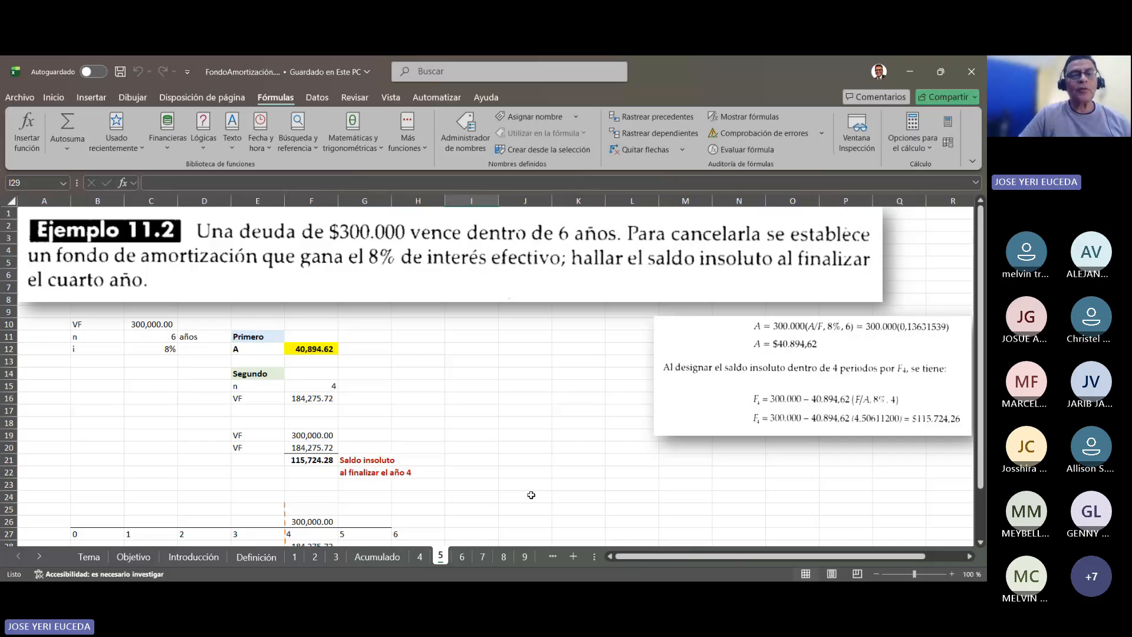
scroll(530, 494, down, 1)
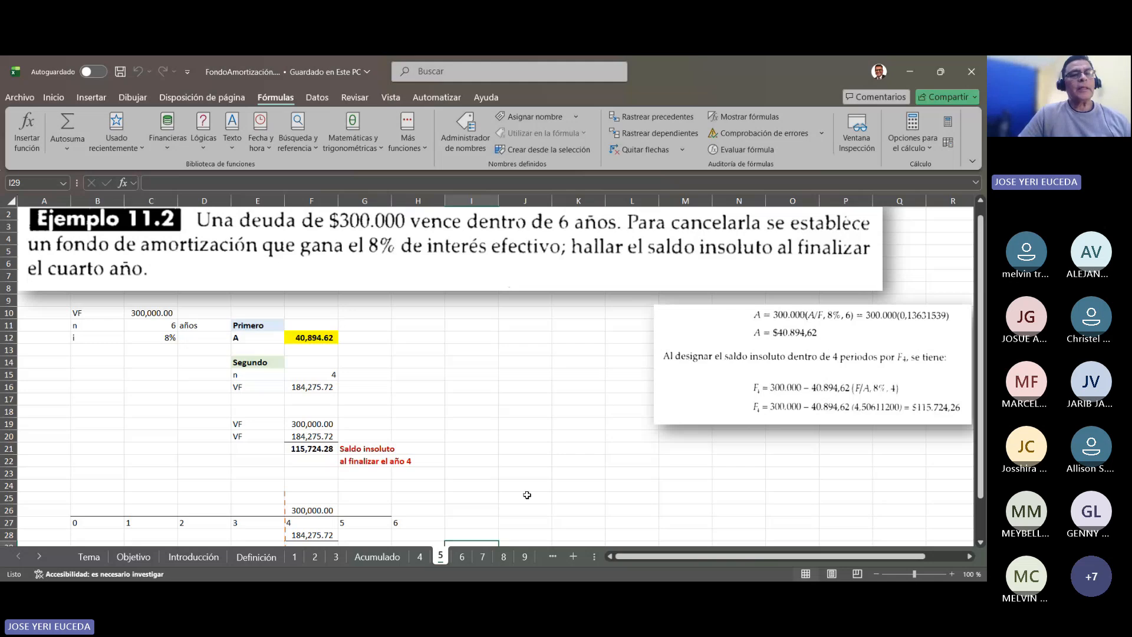
click(95, 313)
key(shift+Down)
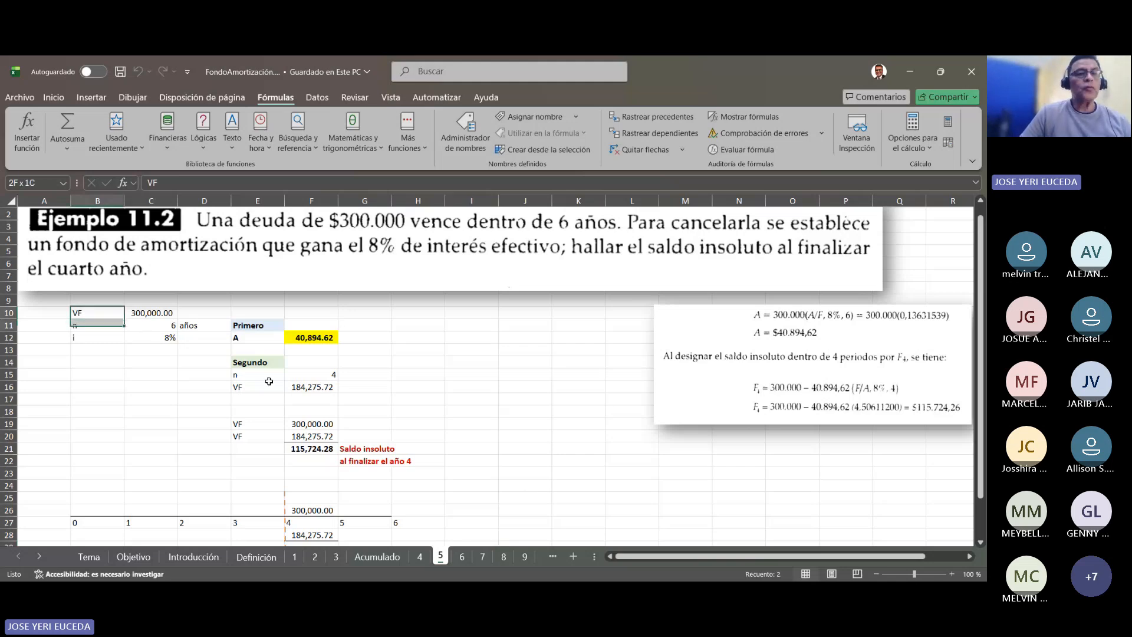
key(shift+Down)
key(shift+Right)
key(shift+Right)
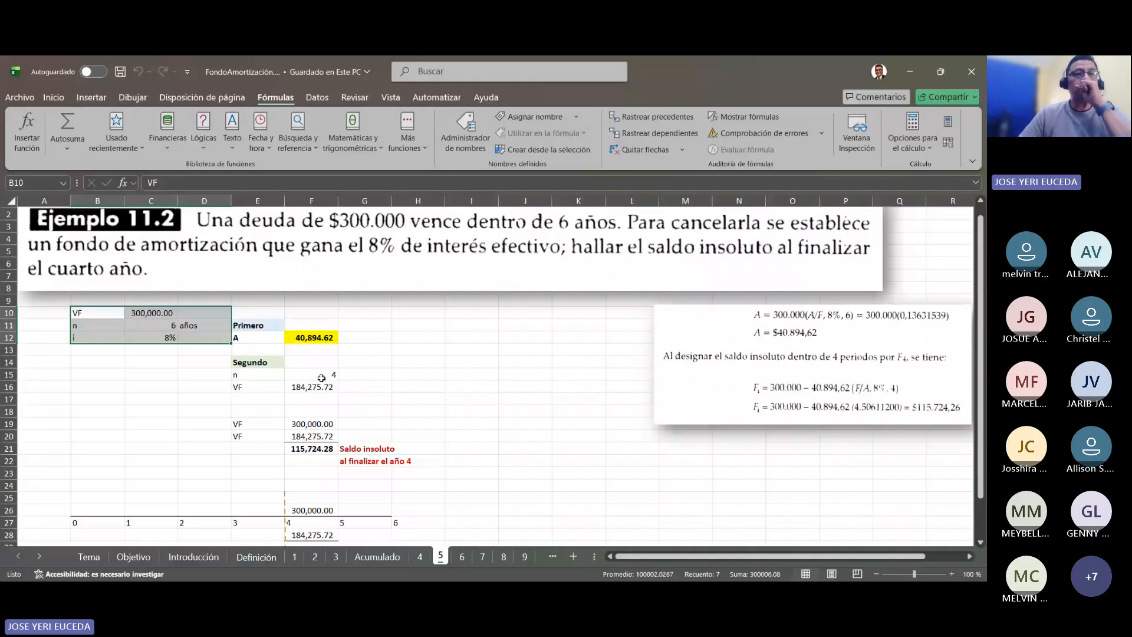
click(53, 97)
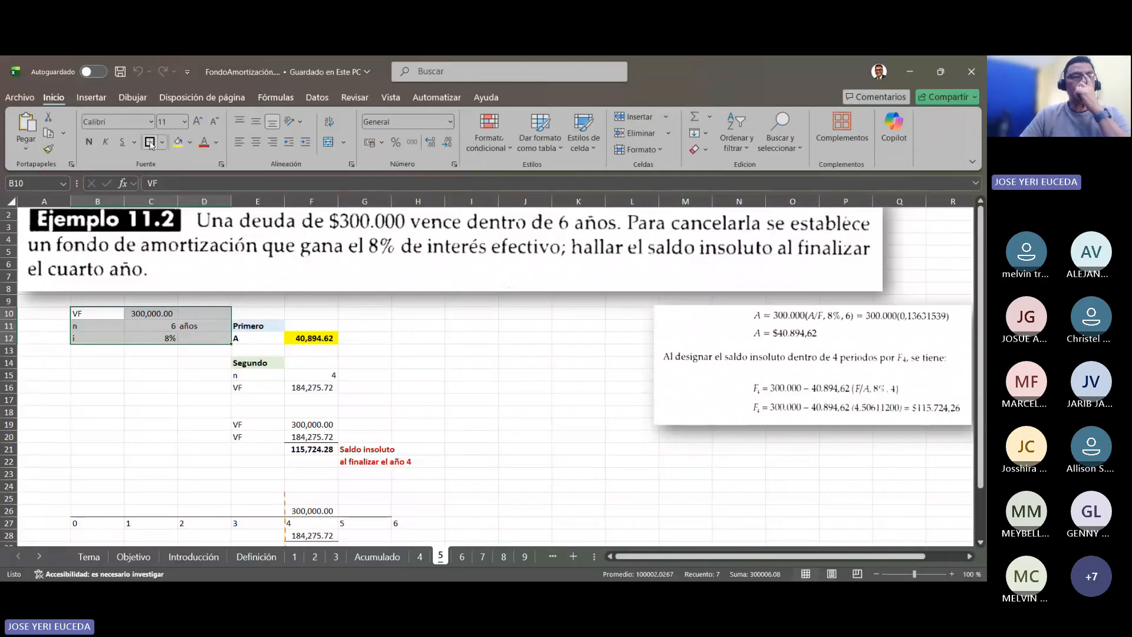
click(192, 402)
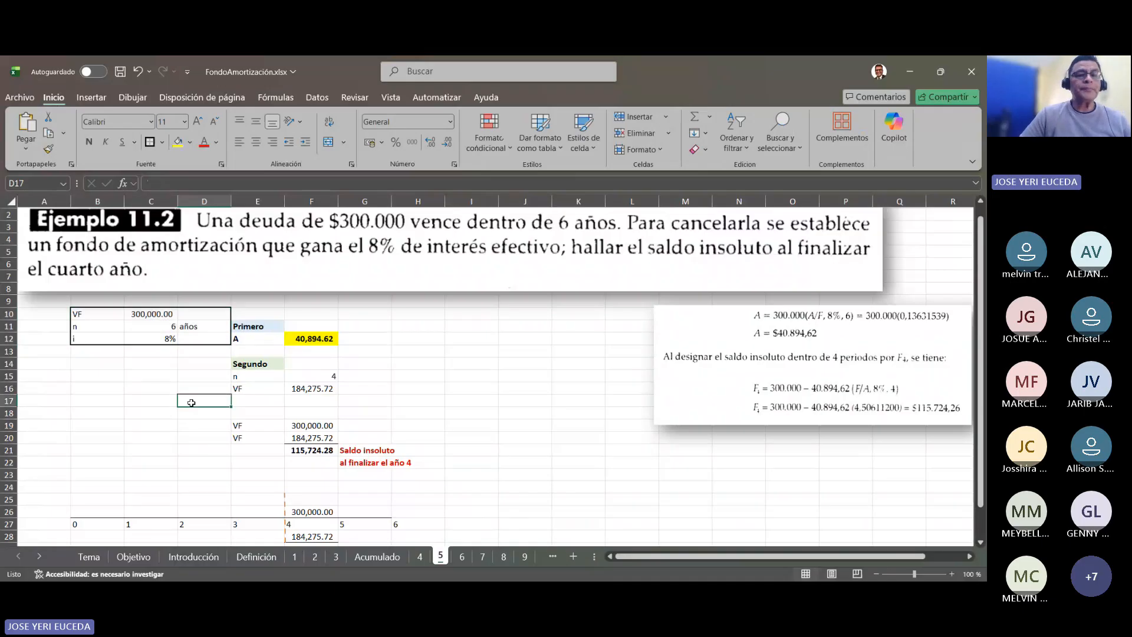
Check the interest rate in C12, trace the precedents of deposit A in F12, and save the workbook to clear the arrows.
click(168, 339)
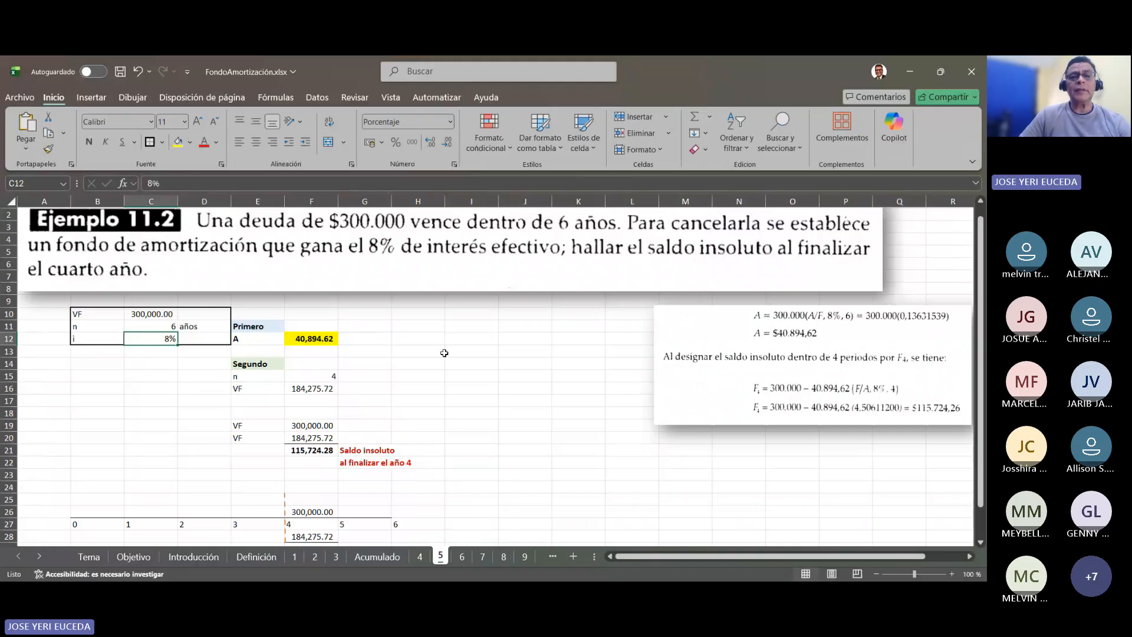
click(272, 328)
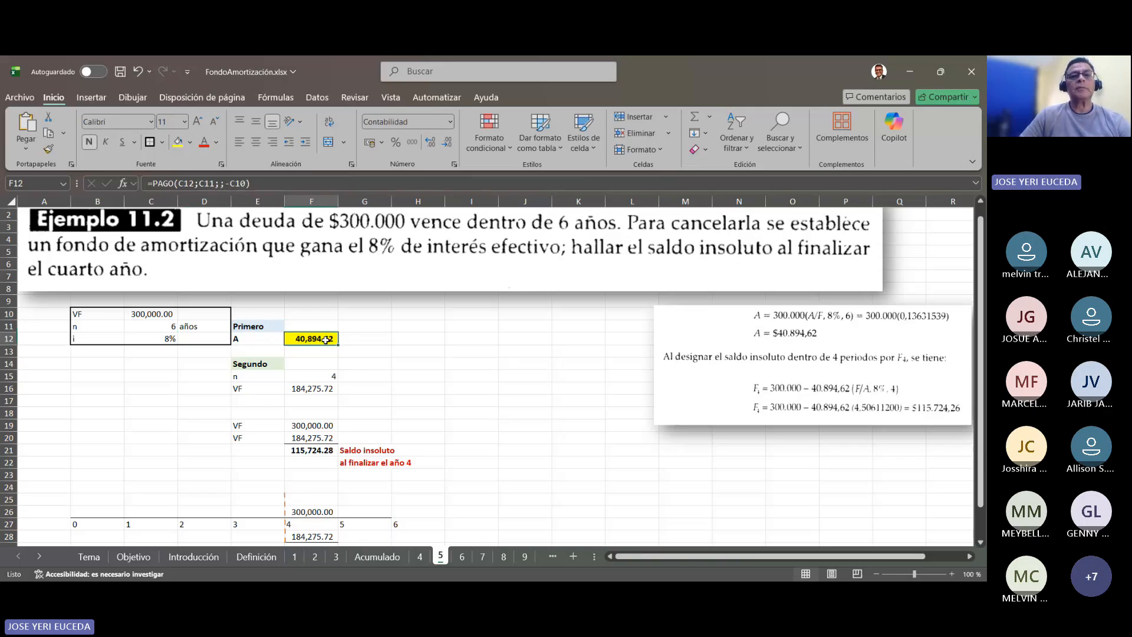
click(275, 97)
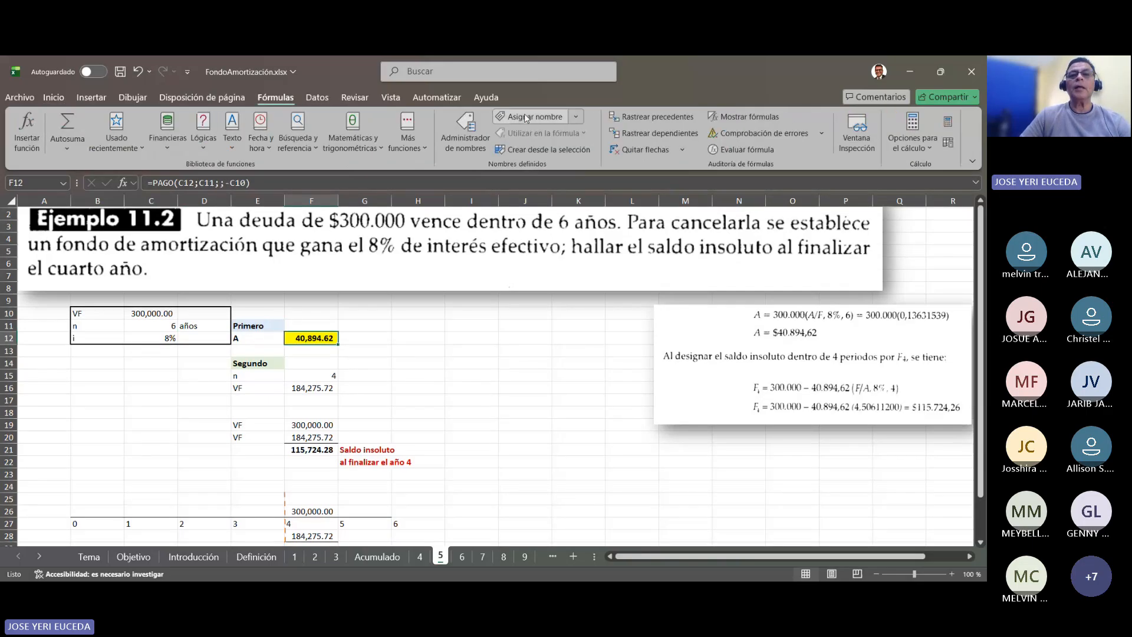
click(634, 121)
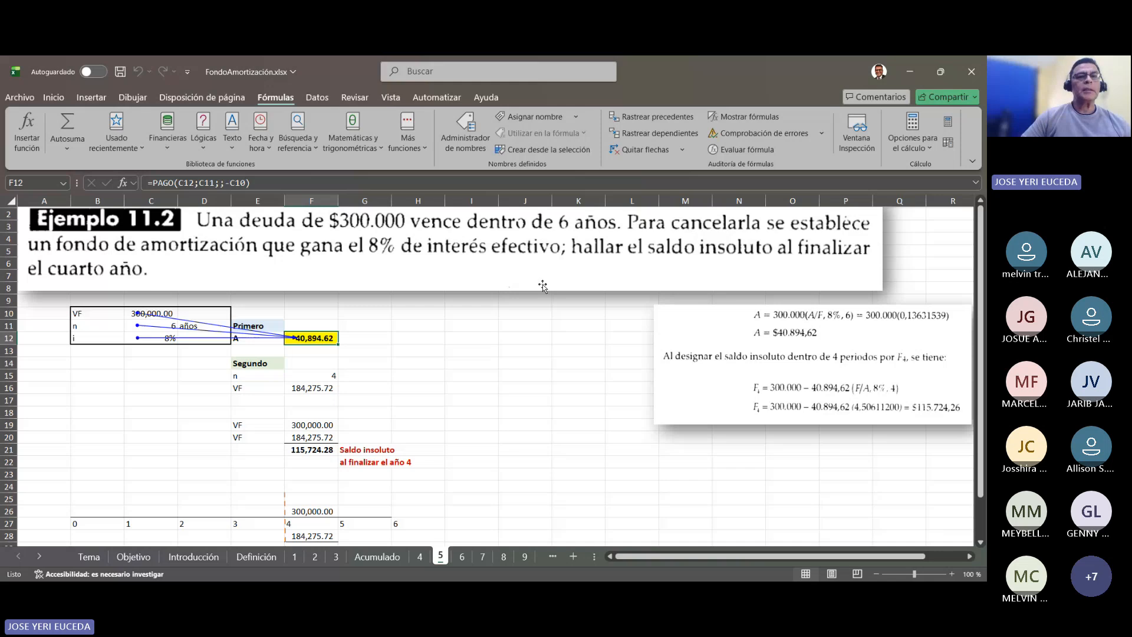
click(118, 71)
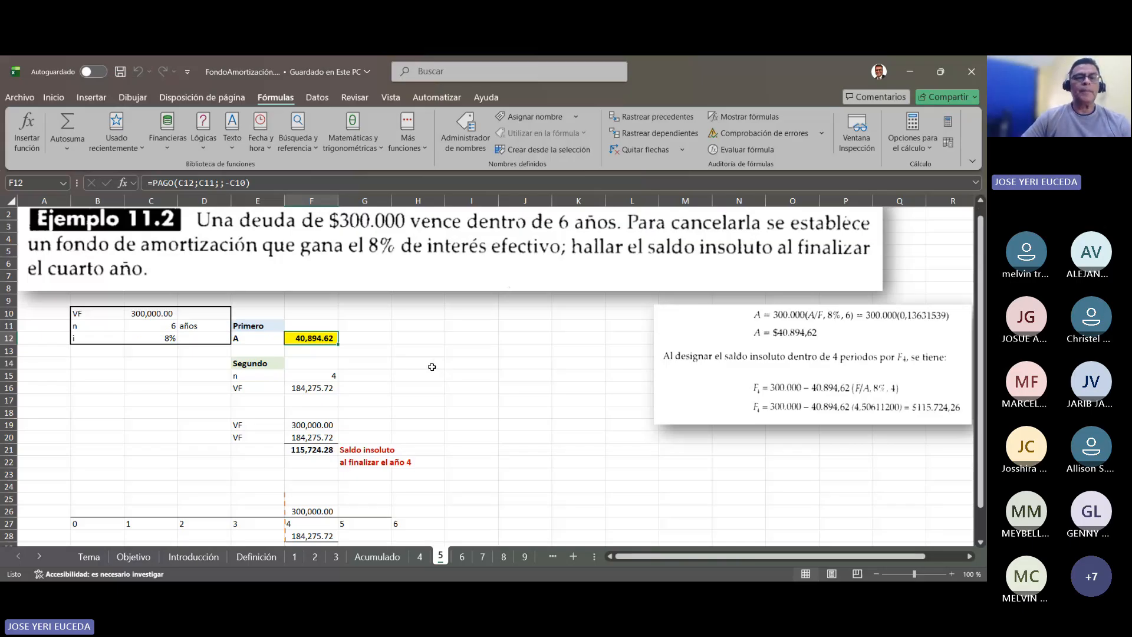
Check the n value in F15, trace the precedents of the VF in F16, and save the workbook to clear the arrows.
scroll(431, 366, down, 1)
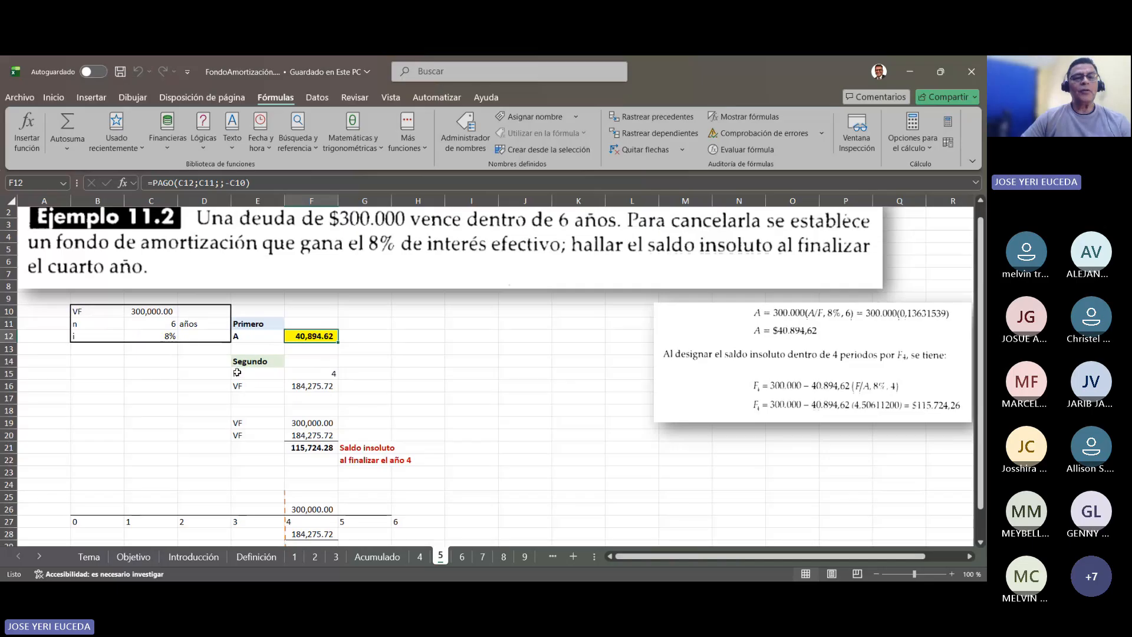
click(333, 374)
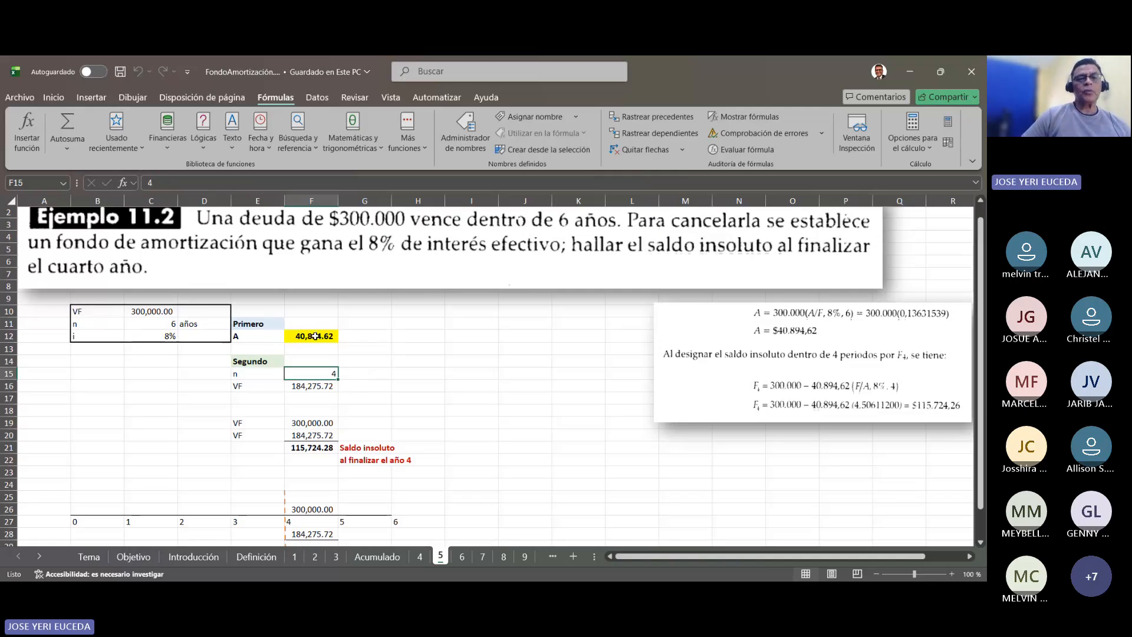
click(310, 386)
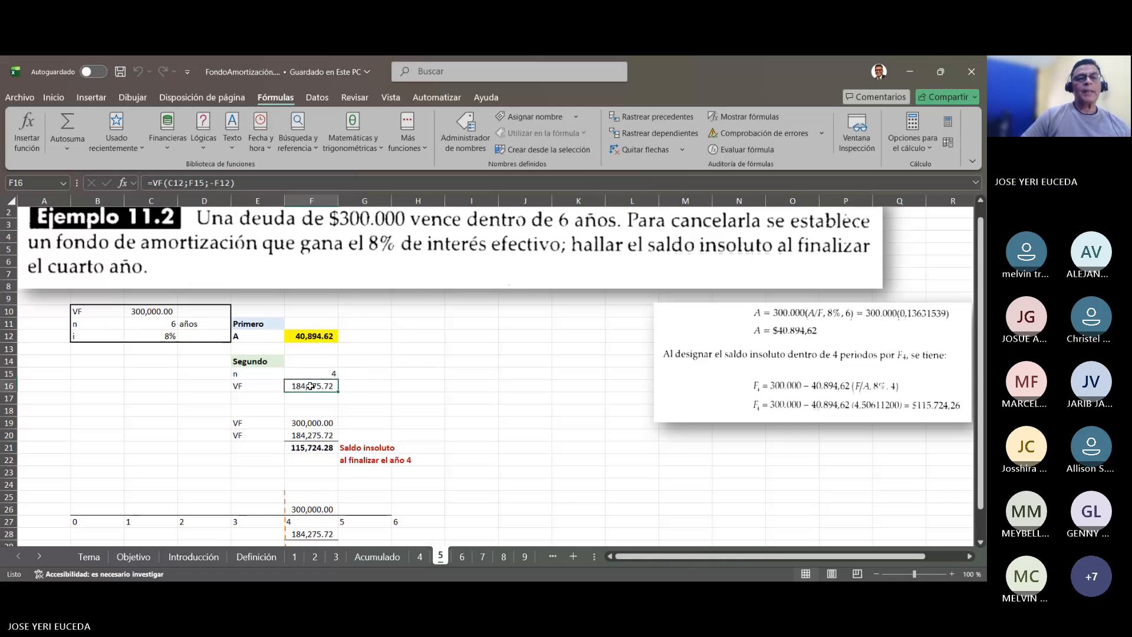
click(661, 115)
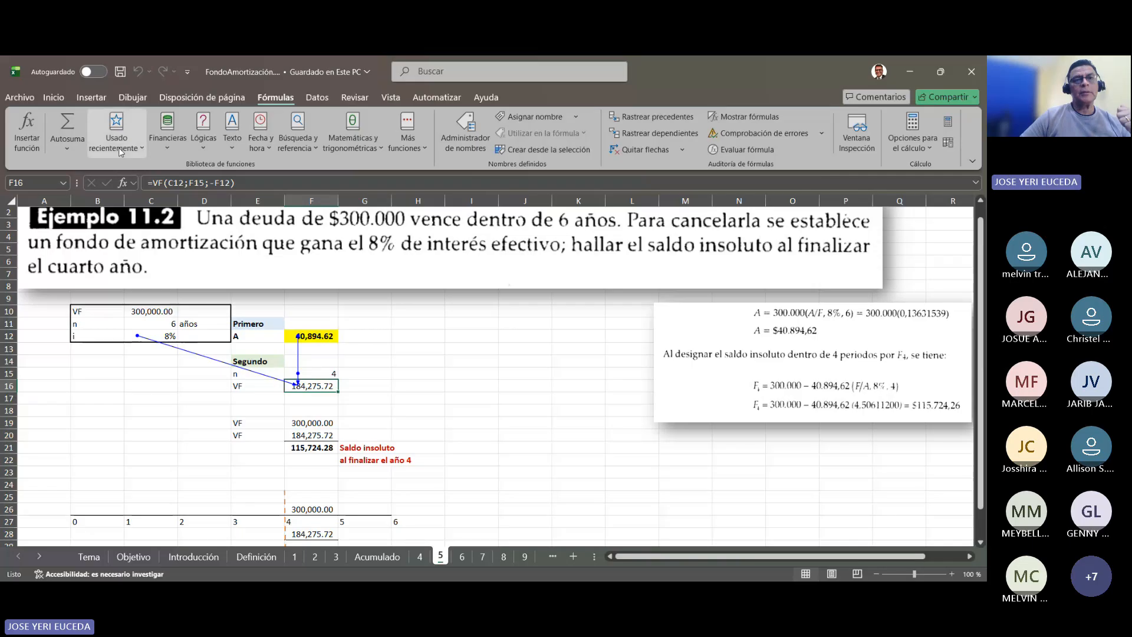
click(120, 71)
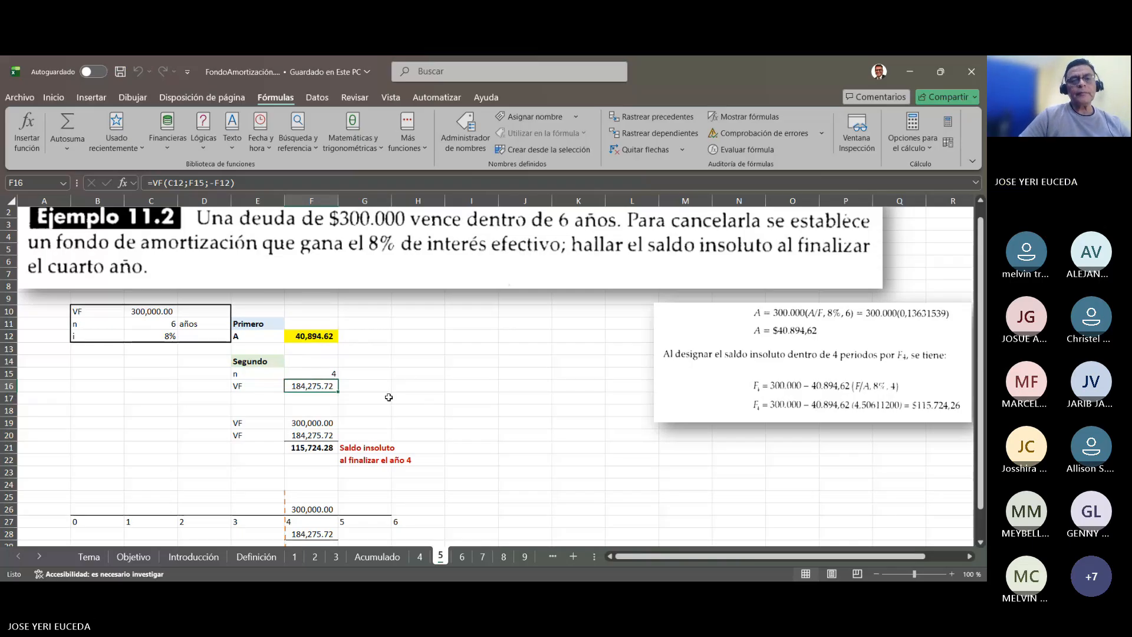
Inspect the formula of the VF in F19 and compare it with the Ejemplo 11.2 statement and the timeline below.
scroll(388, 397, down, 1)
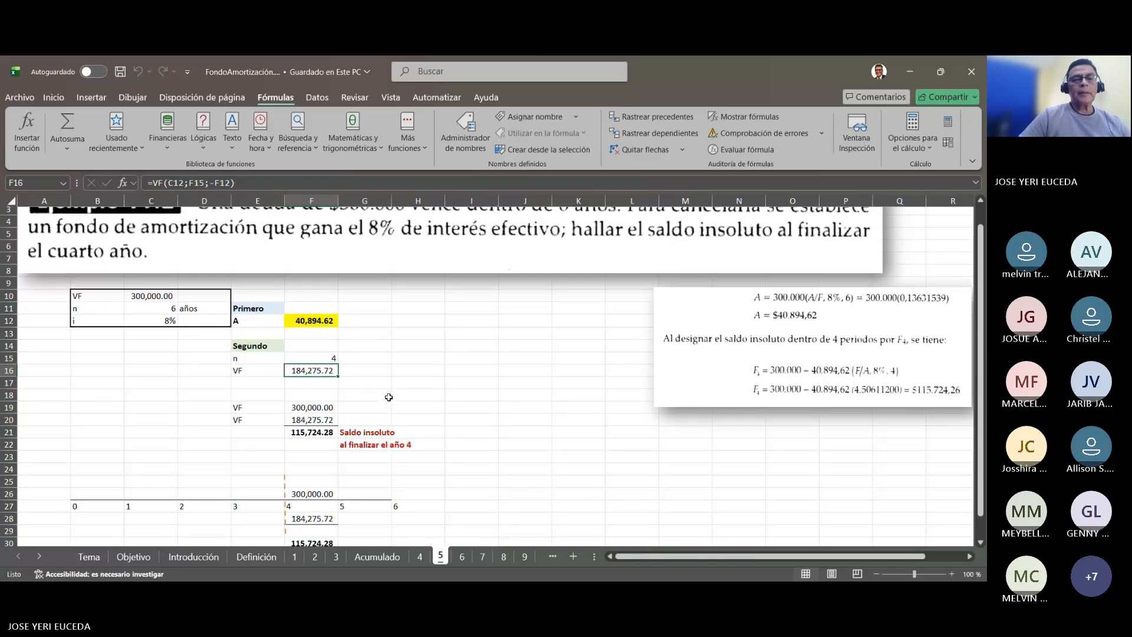
click(307, 409)
scroll(418, 411, up, 1)
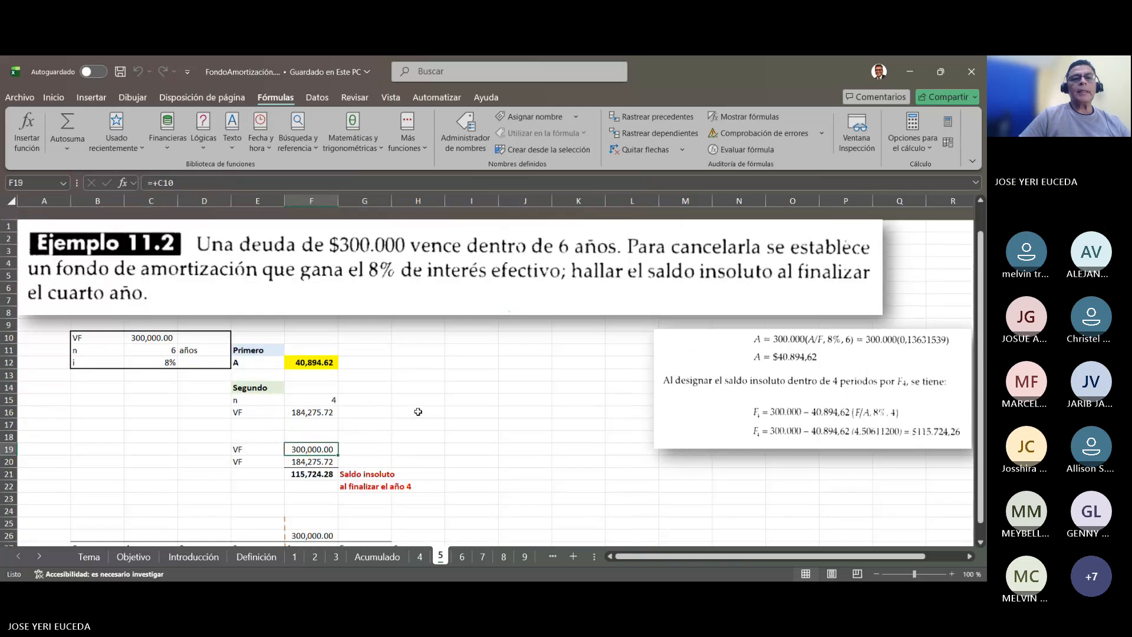
scroll(418, 411, down, 1)
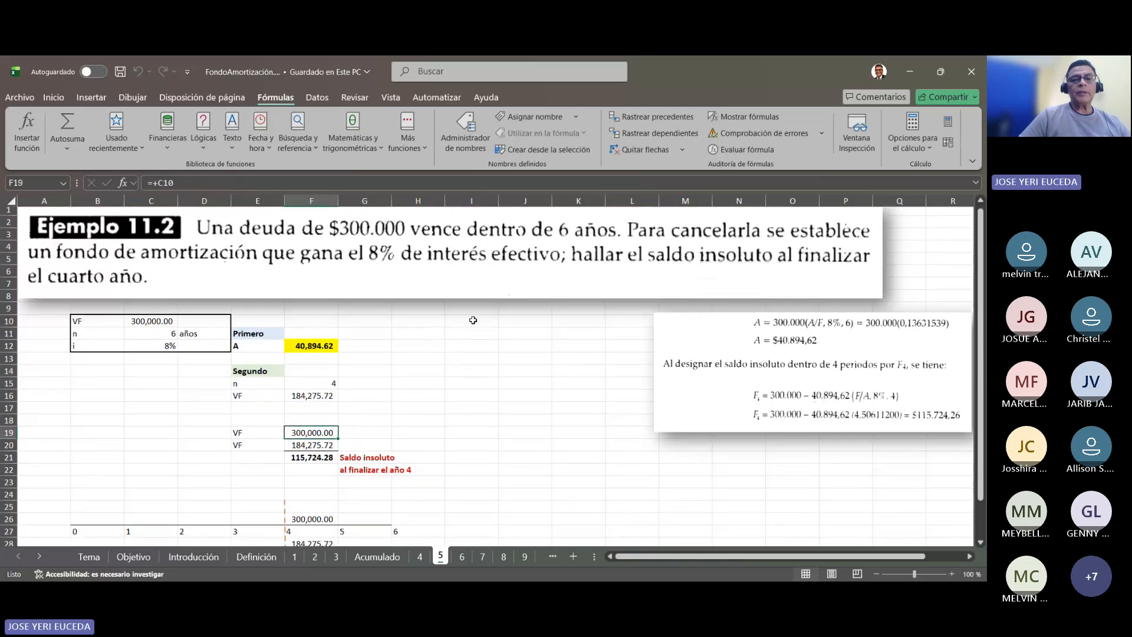
scroll(473, 320, down, 1)
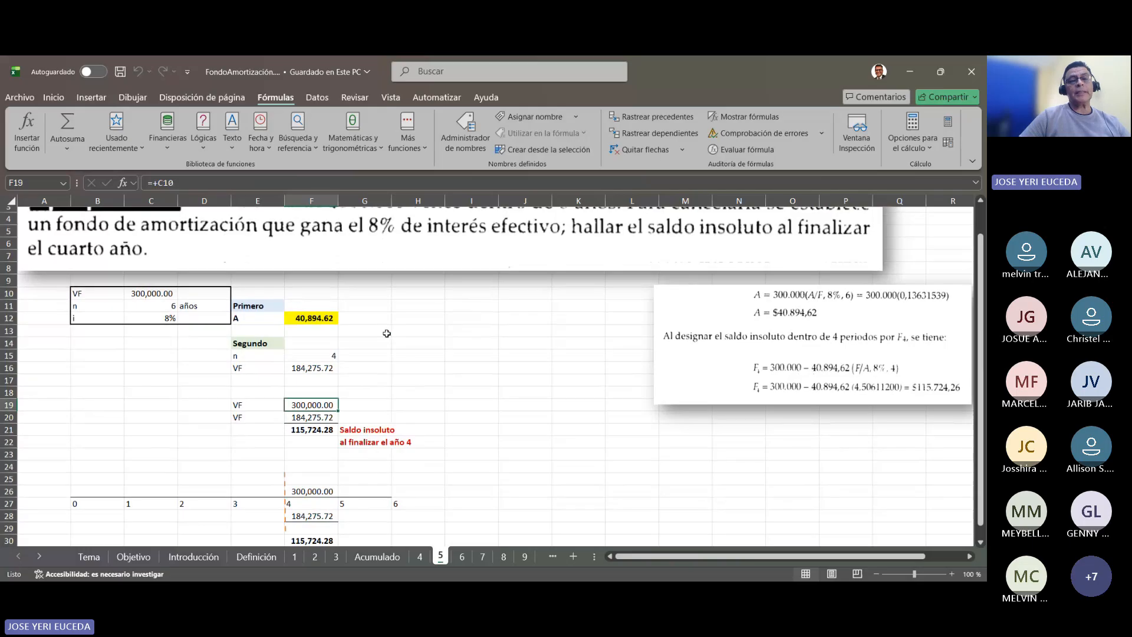
scroll(383, 336, up, 1)
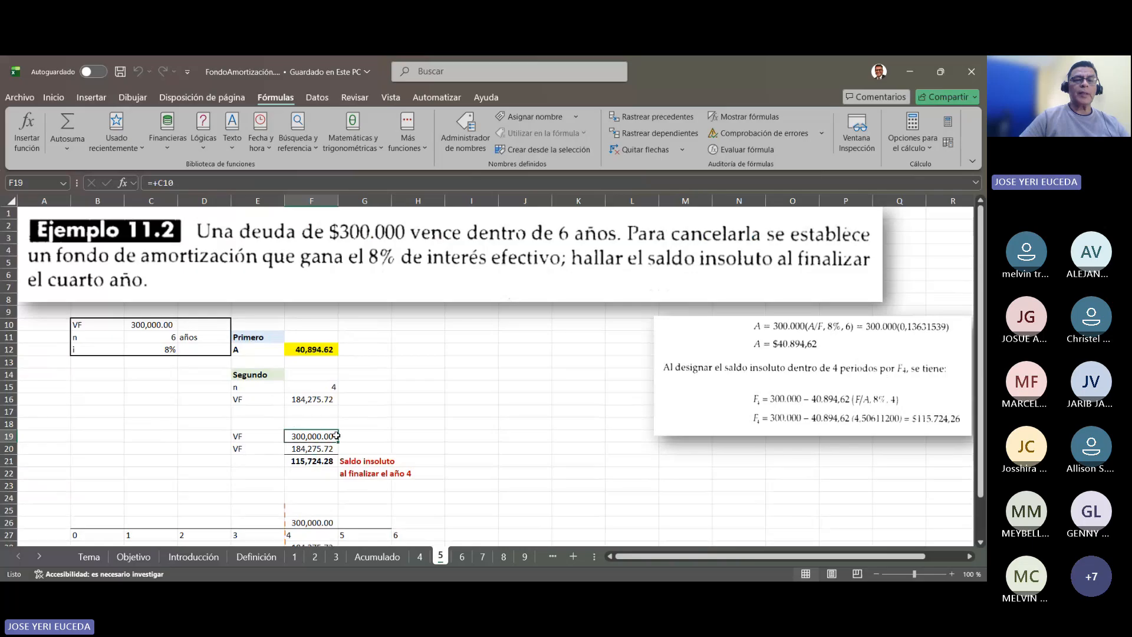
Put an outside border around the saldo insoluto calculation in E19:H22 and select the VF in F19.
click(254, 437)
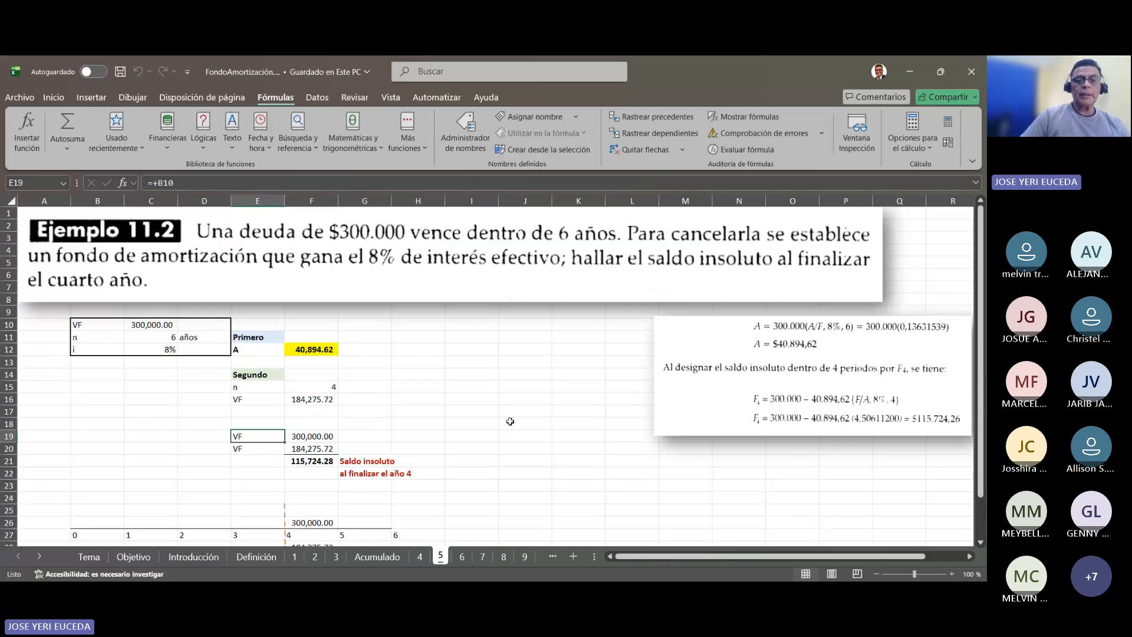
key(shift+Down)
key(shift+Down)
key(shift+Down)
key(shift+Right)
key(shift+Right)
key(shift+Right)
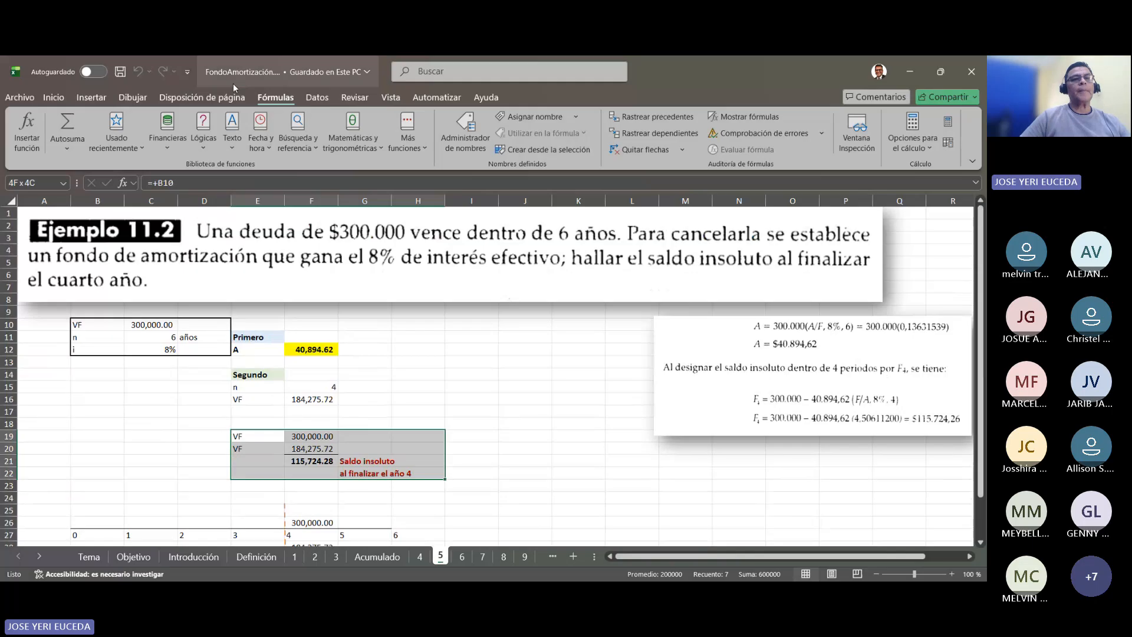
click(55, 96)
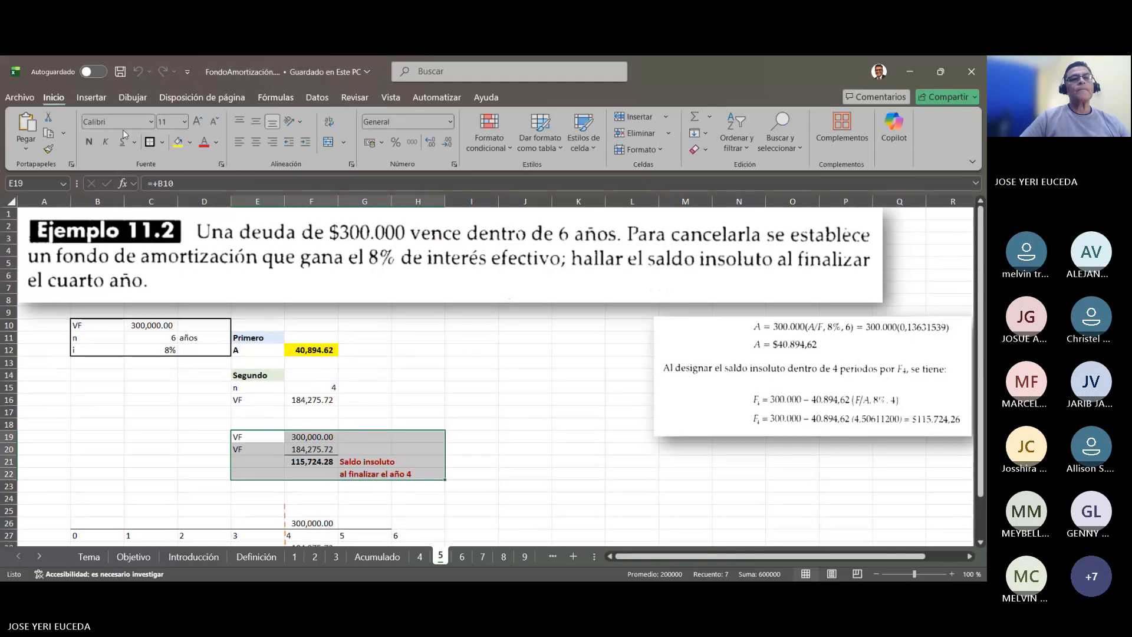
click(150, 142)
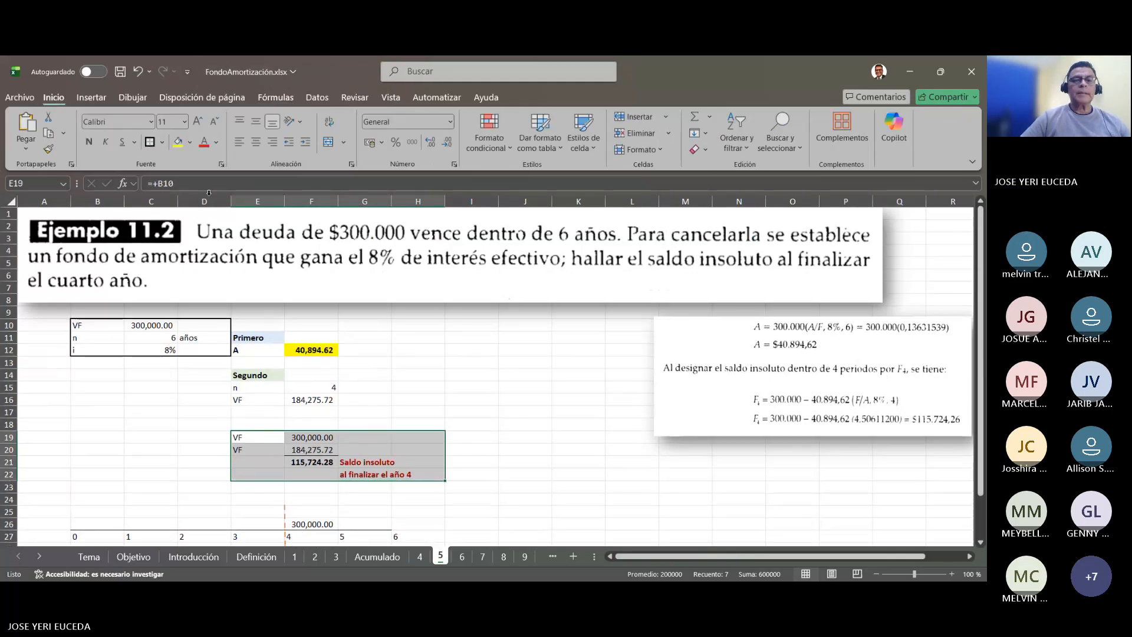
click(410, 401)
click(313, 436)
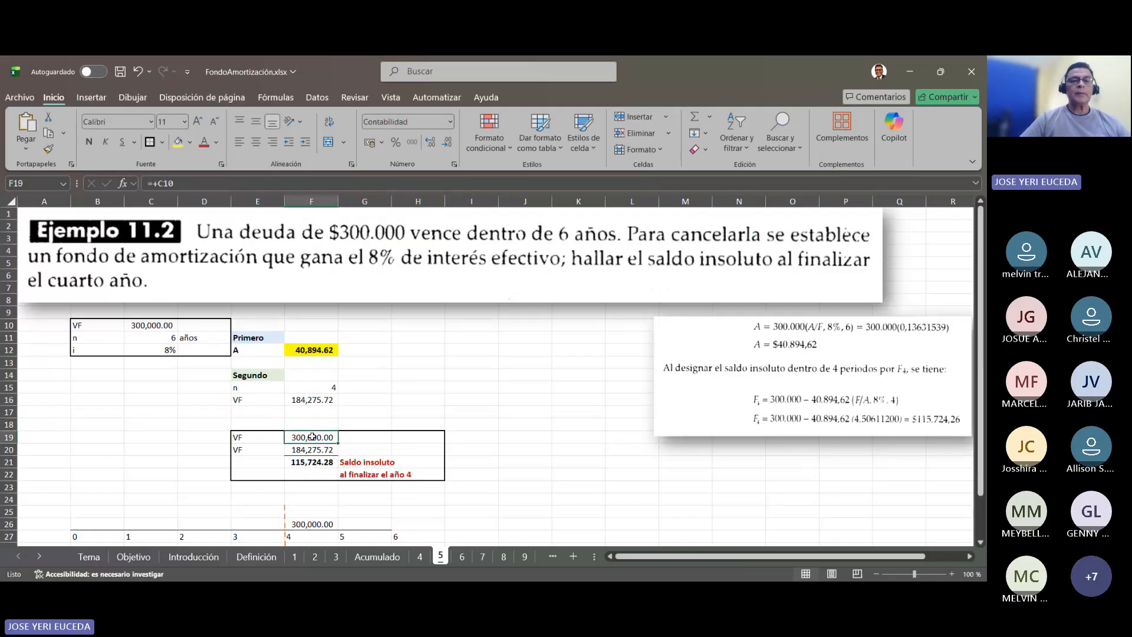
Clear the label in E19 and label the debt amount as "Deuda a pagar" in G19.
click(263, 434)
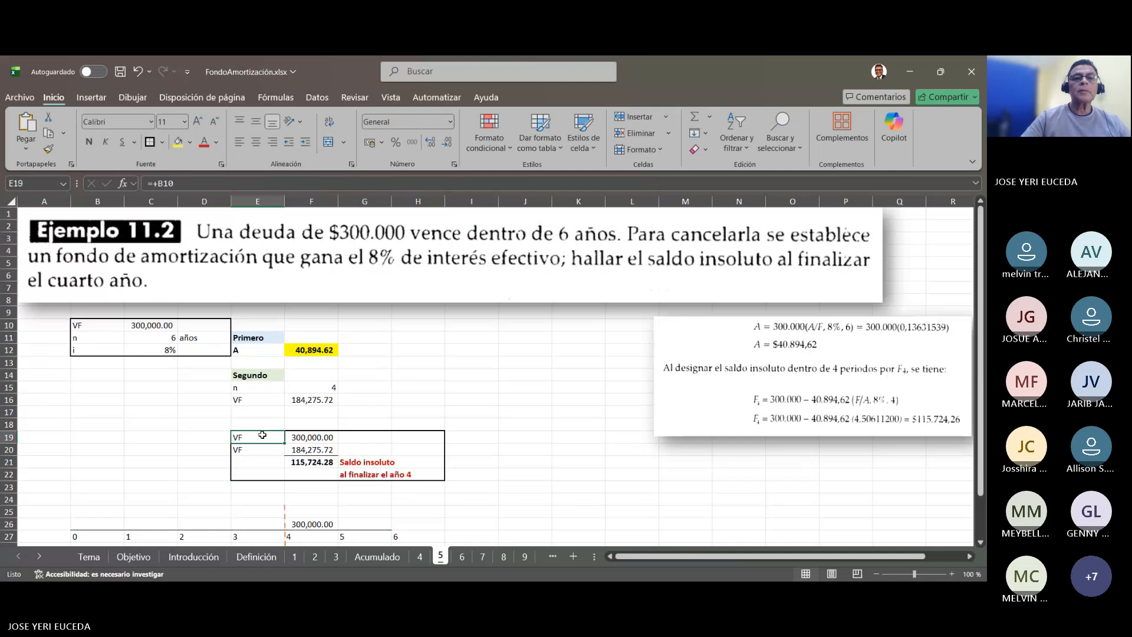
key(Delete)
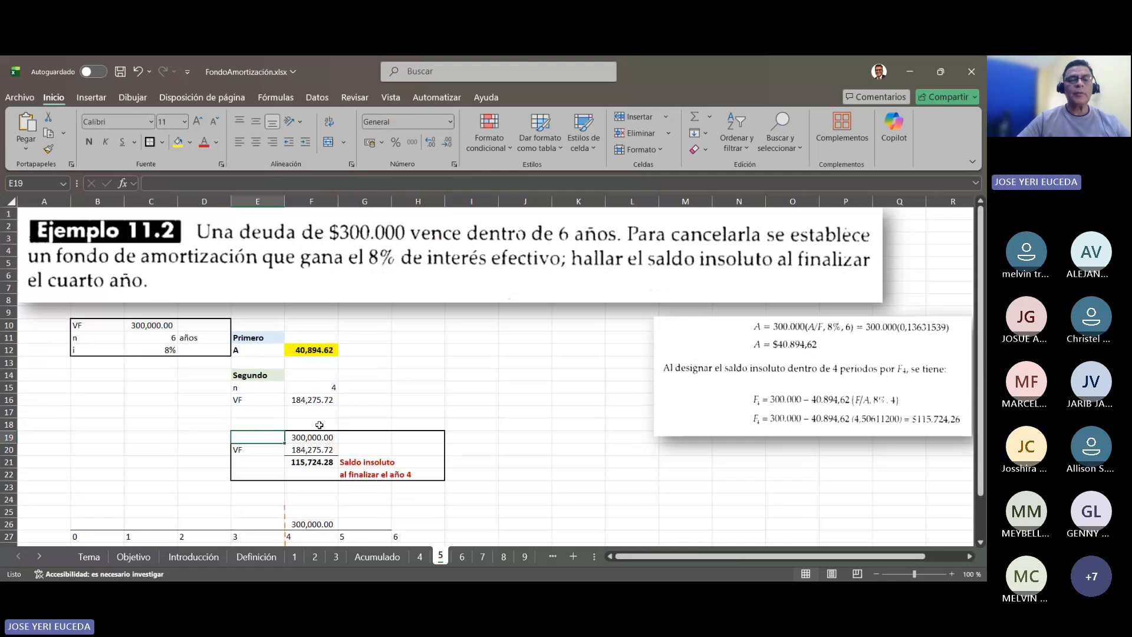
click(346, 437)
text(De)
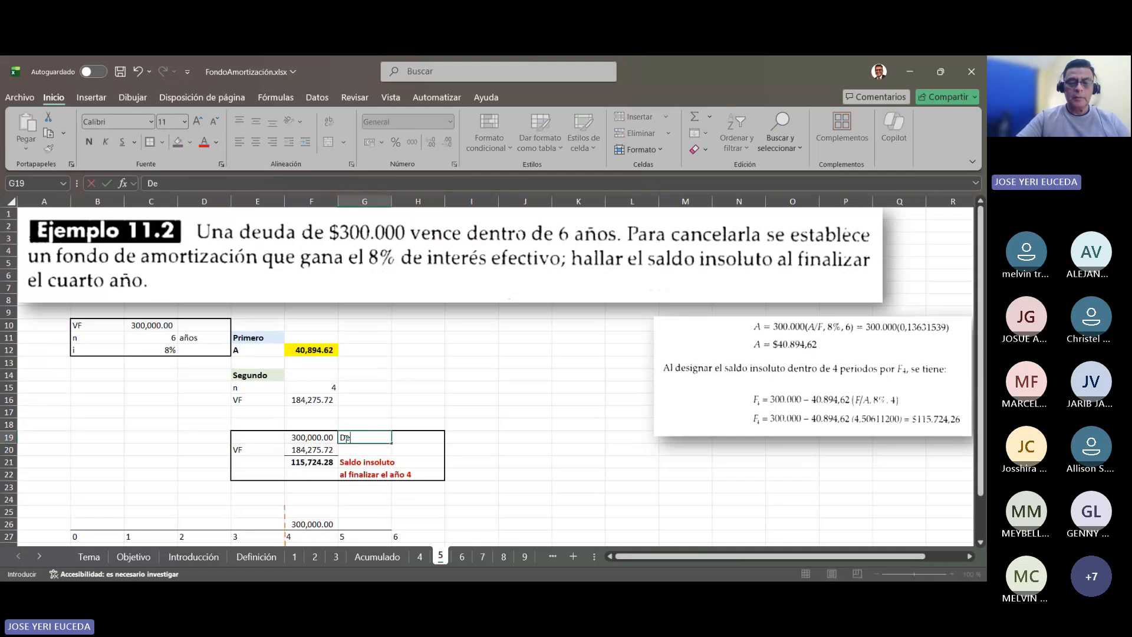
text(uda a)
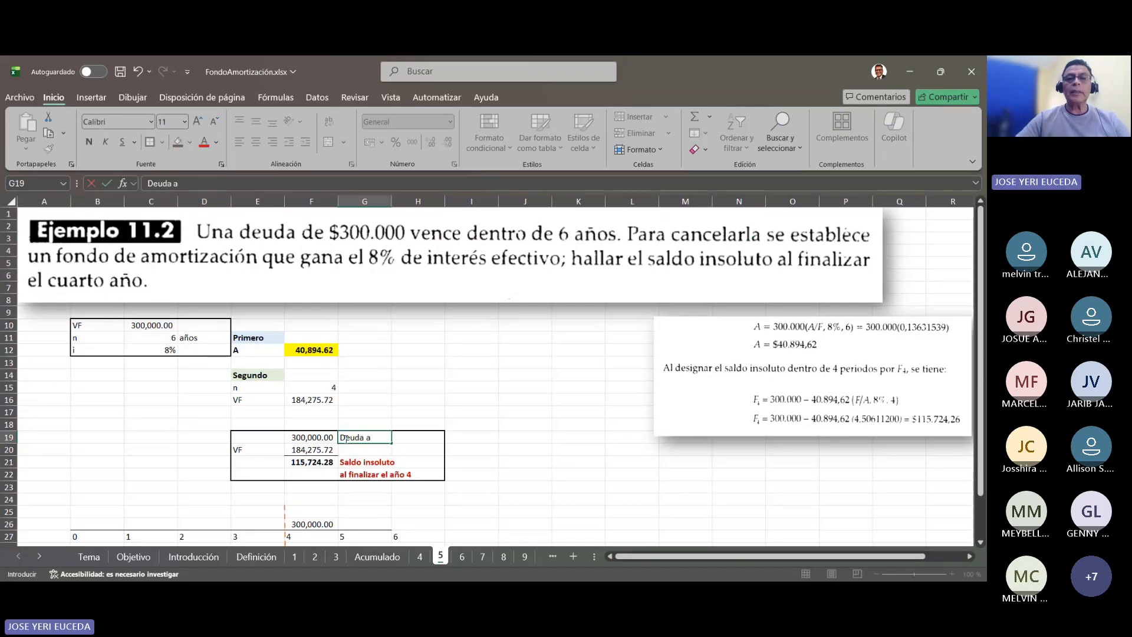
text( pagar)
key(Return)
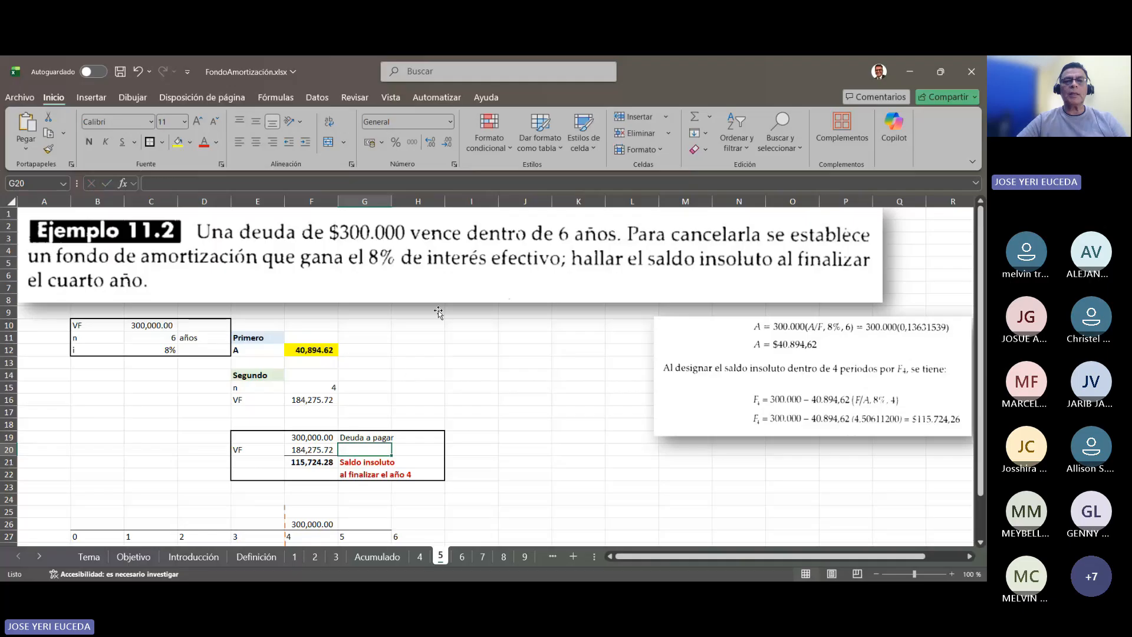
Trace the precedents of the VF in F20 and save the workbook to clear the arrows.
click(302, 448)
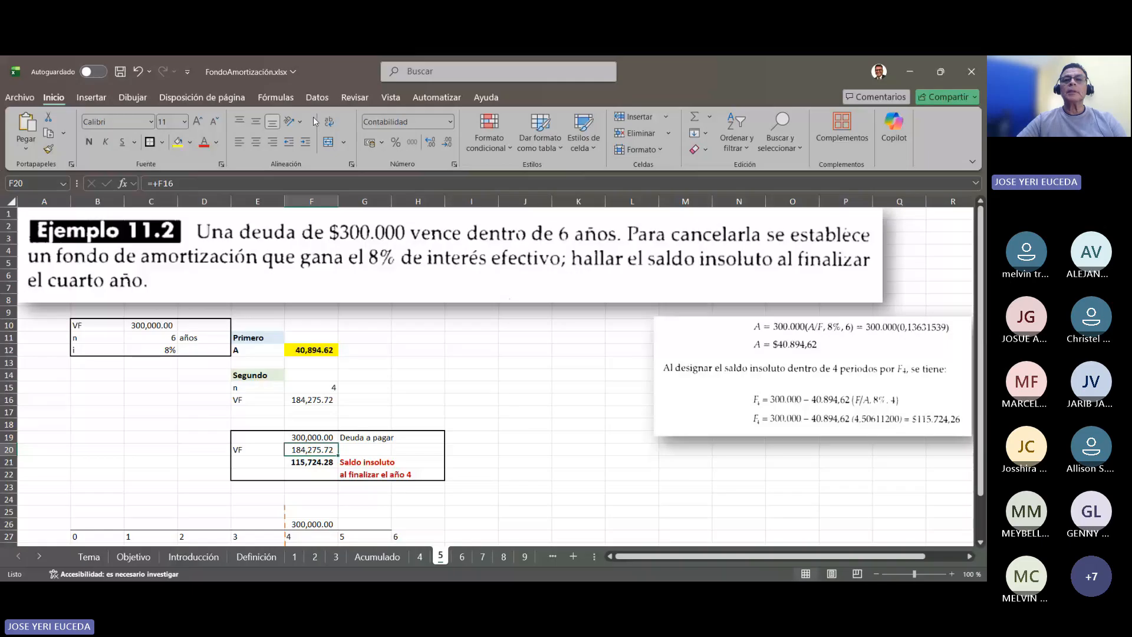
click(276, 98)
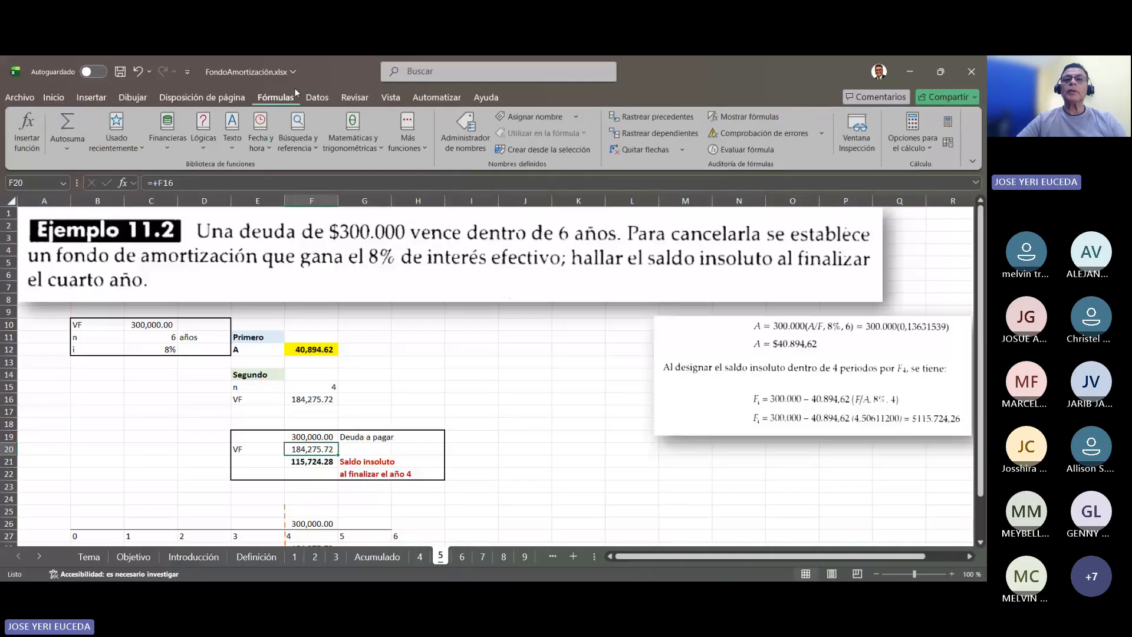
click(636, 114)
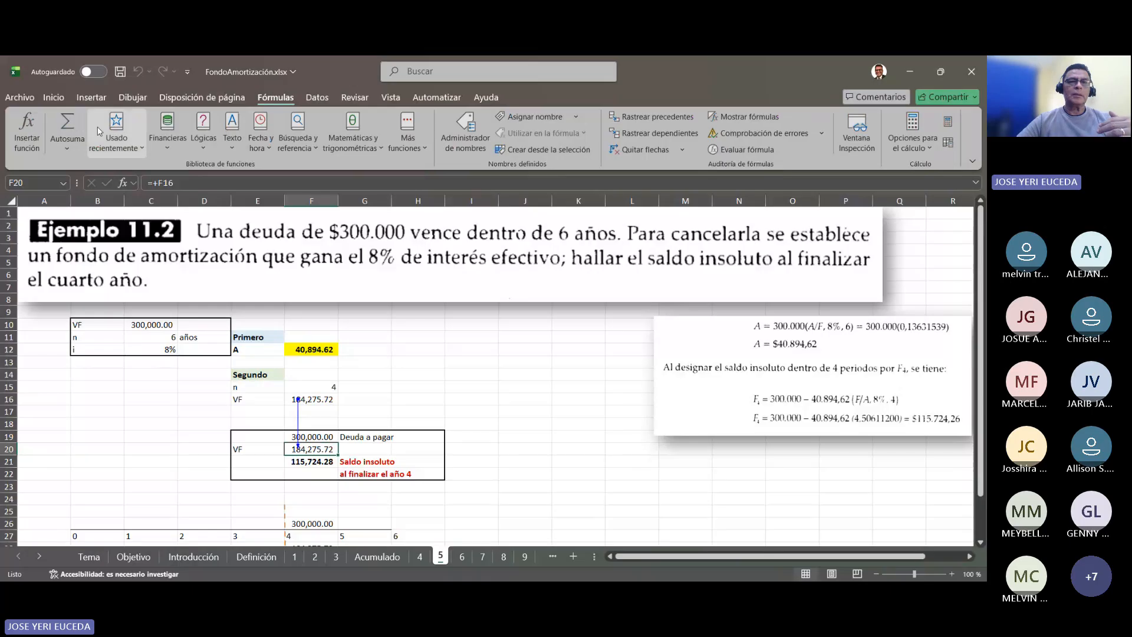
click(120, 72)
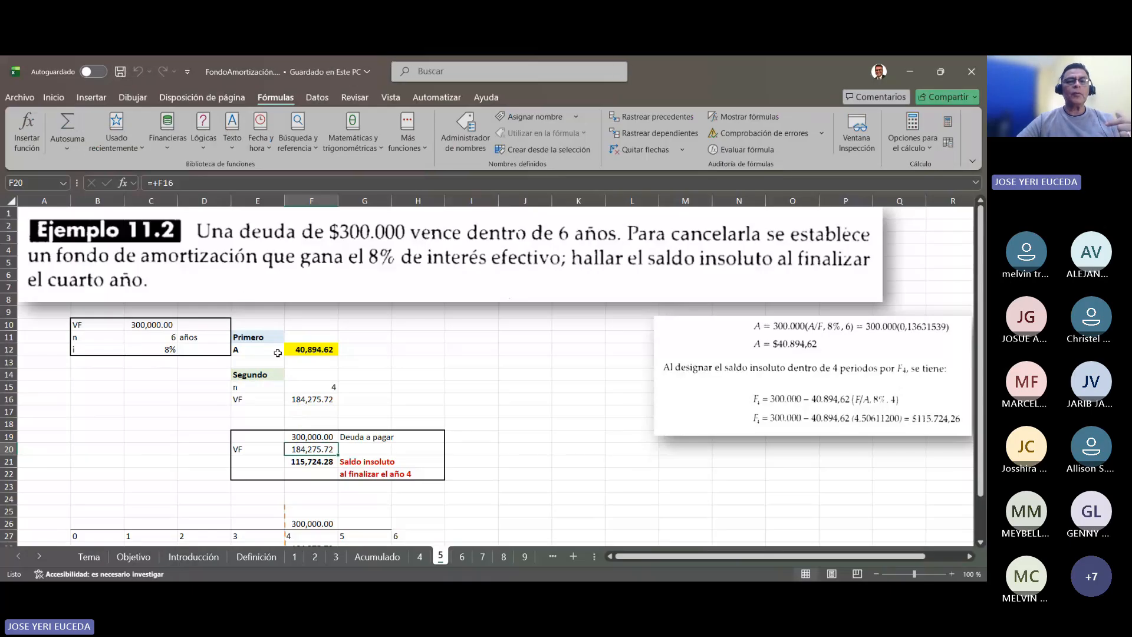
Move the picture of the worked solution slightly closer to the Ejemplo 11.2 calculations.
scroll(333, 389, down, 2)
scroll(354, 395, down, 1)
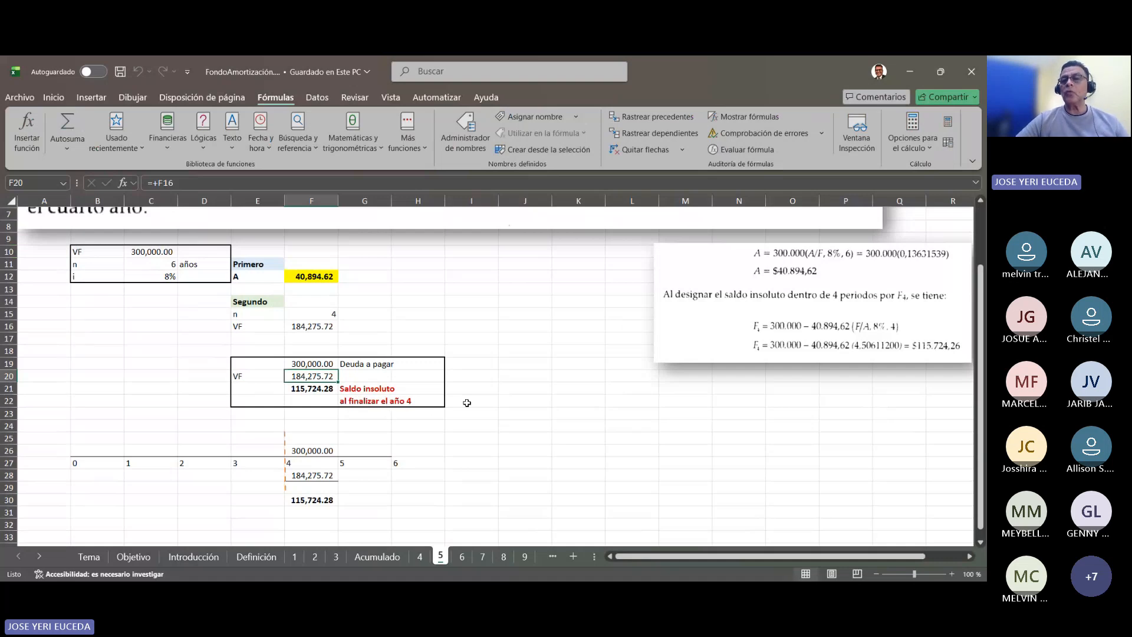
scroll(467, 402, up, 1)
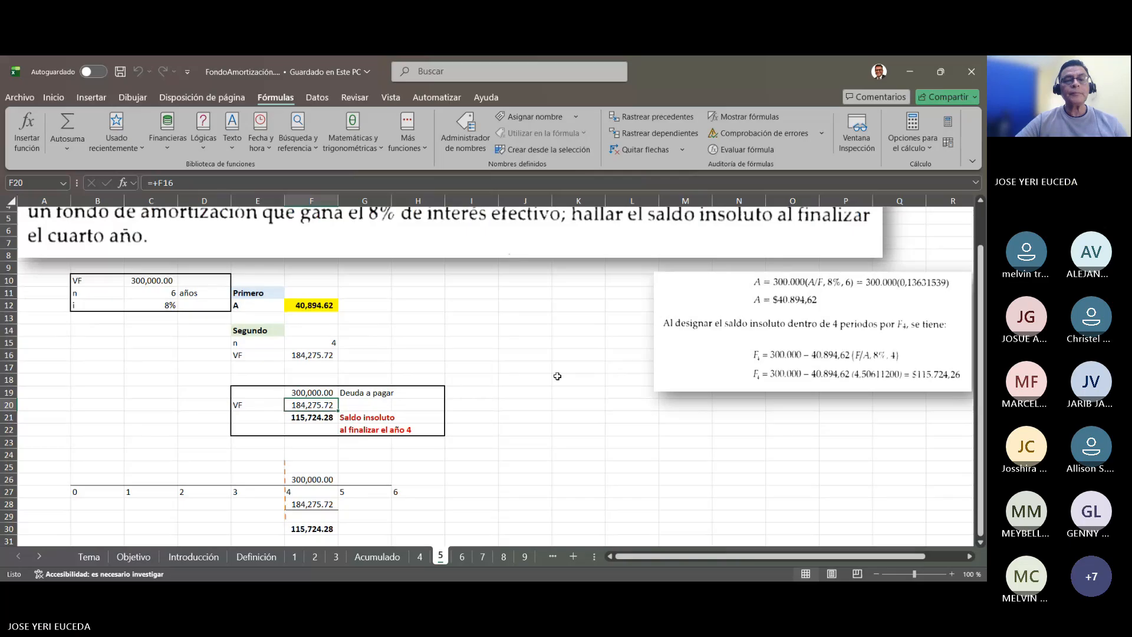
drag(751, 327, 736, 299)
scroll(616, 366, up, 2)
scroll(616, 369, down, 3)
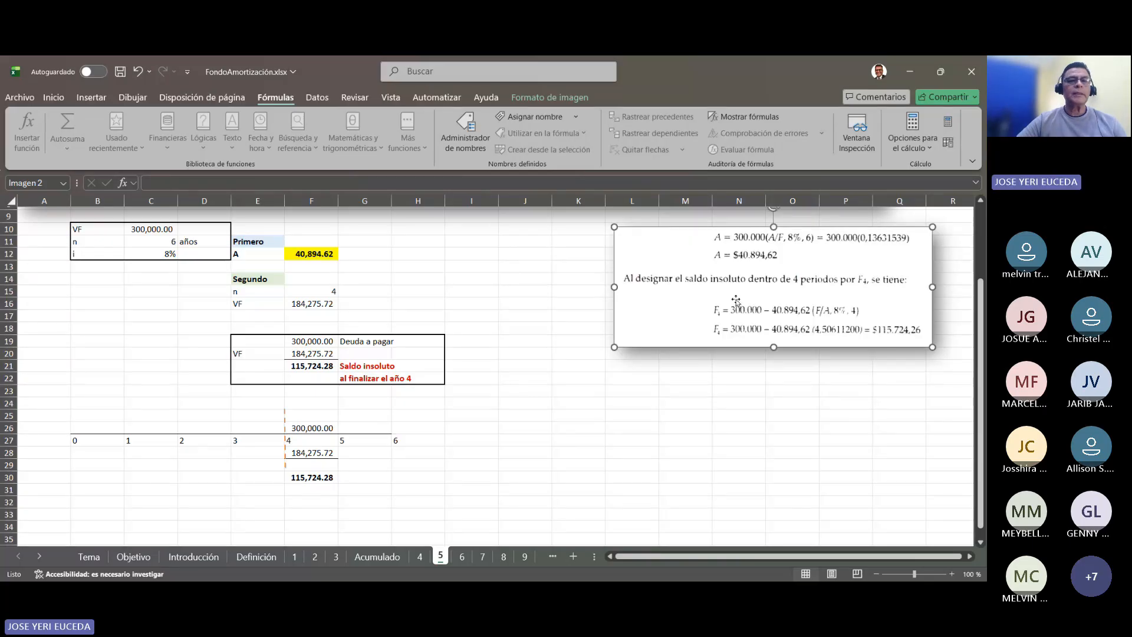
Compare the Ejemplo 11.2 statement and the saldo insoluto calculation with the timeline below.
scroll(736, 299, up, 1)
scroll(542, 265, down, 2)
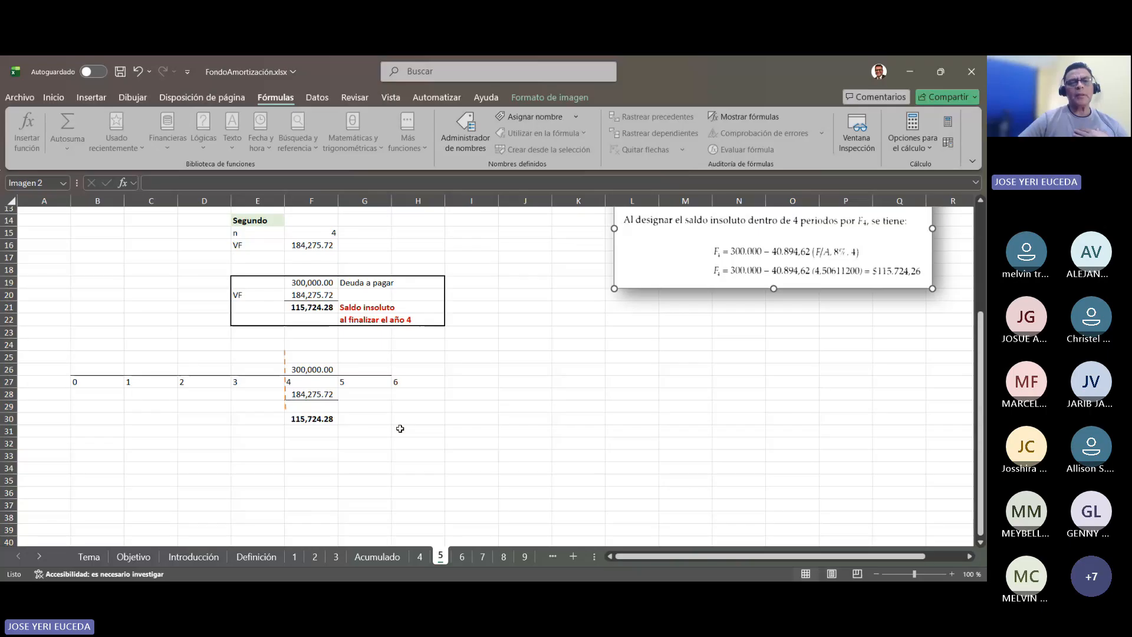
scroll(399, 429, down, 1)
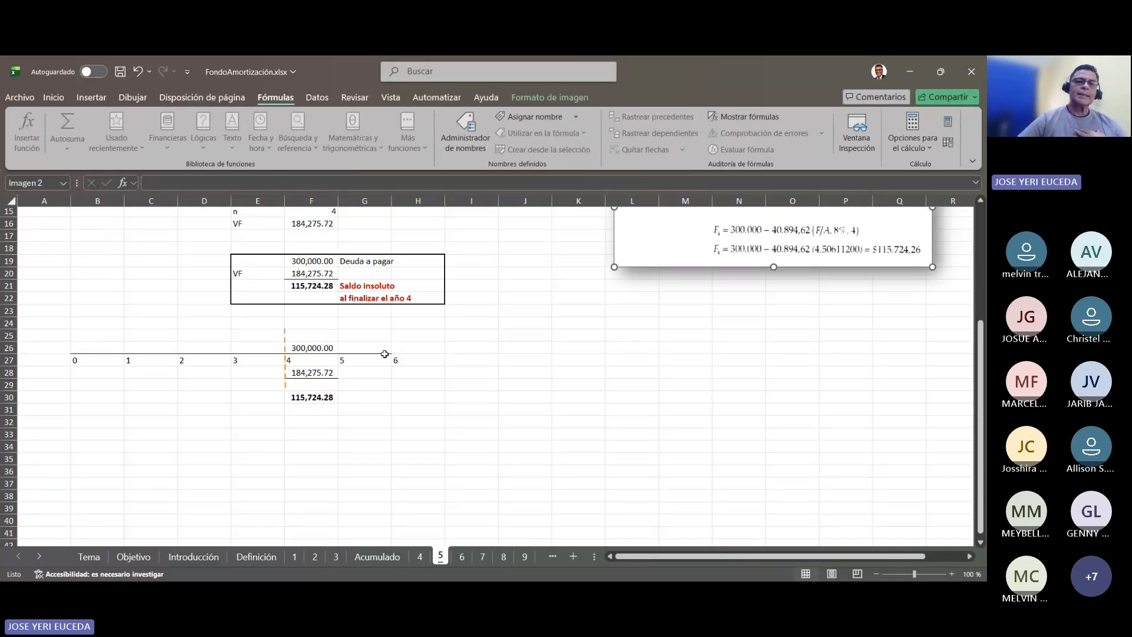
scroll(399, 358, up, 5)
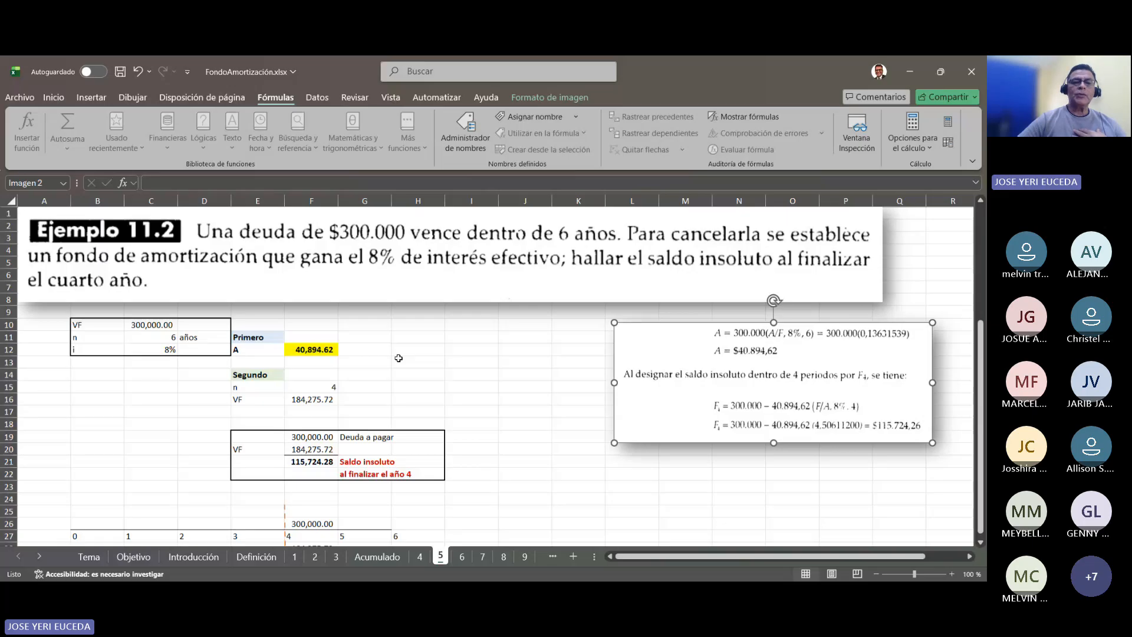
scroll(398, 358, down, 3)
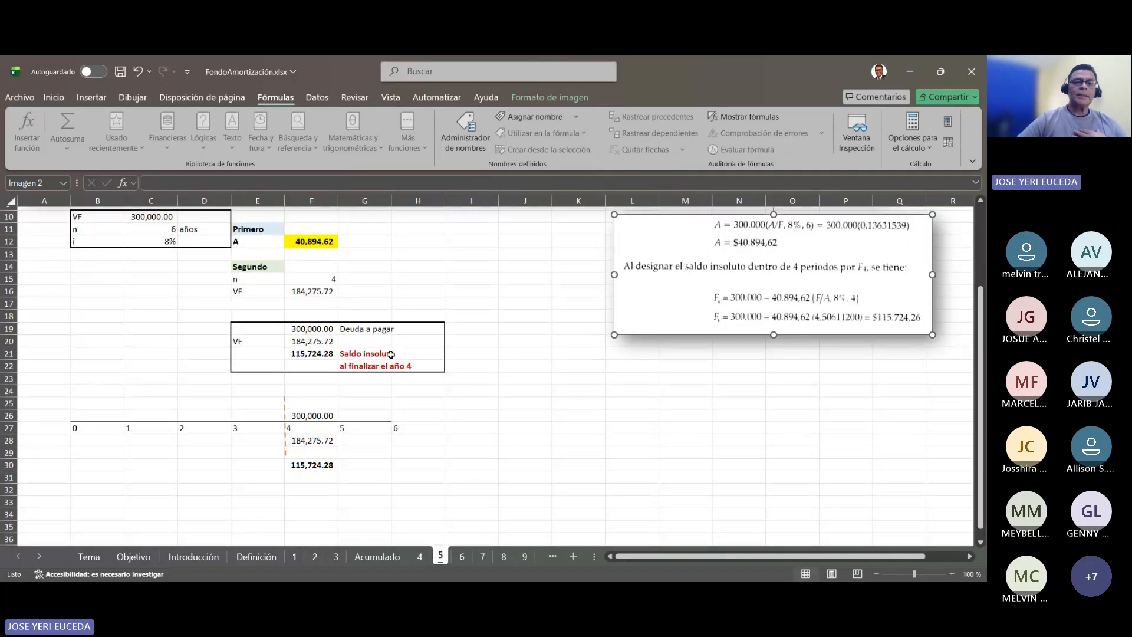
scroll(343, 358, up, 1)
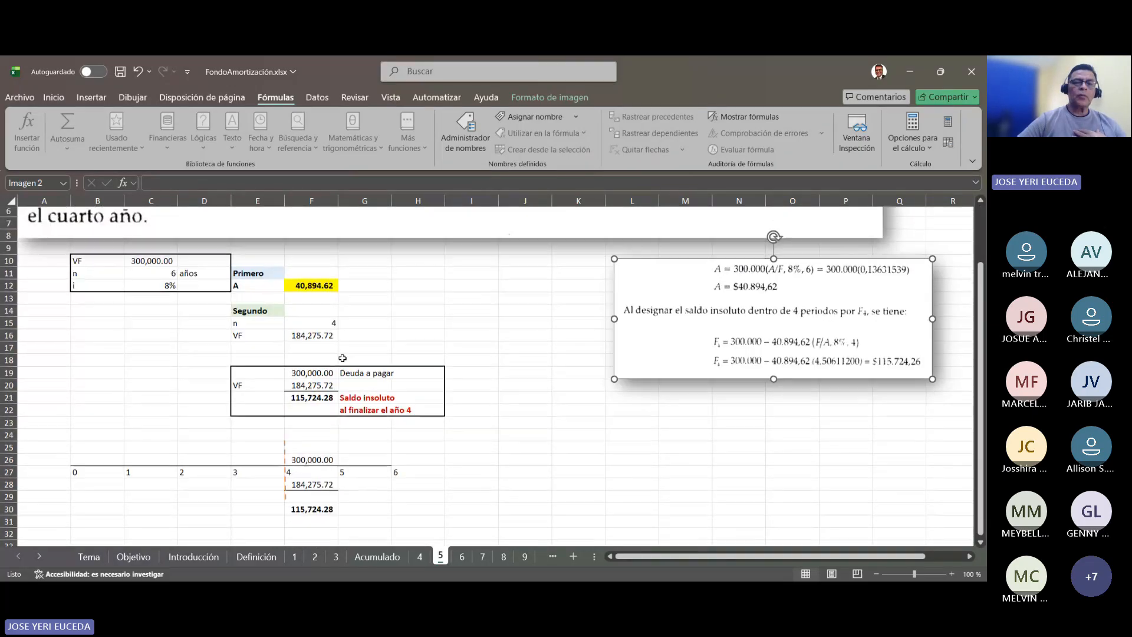
scroll(343, 357, up, 1)
scroll(342, 358, down, 3)
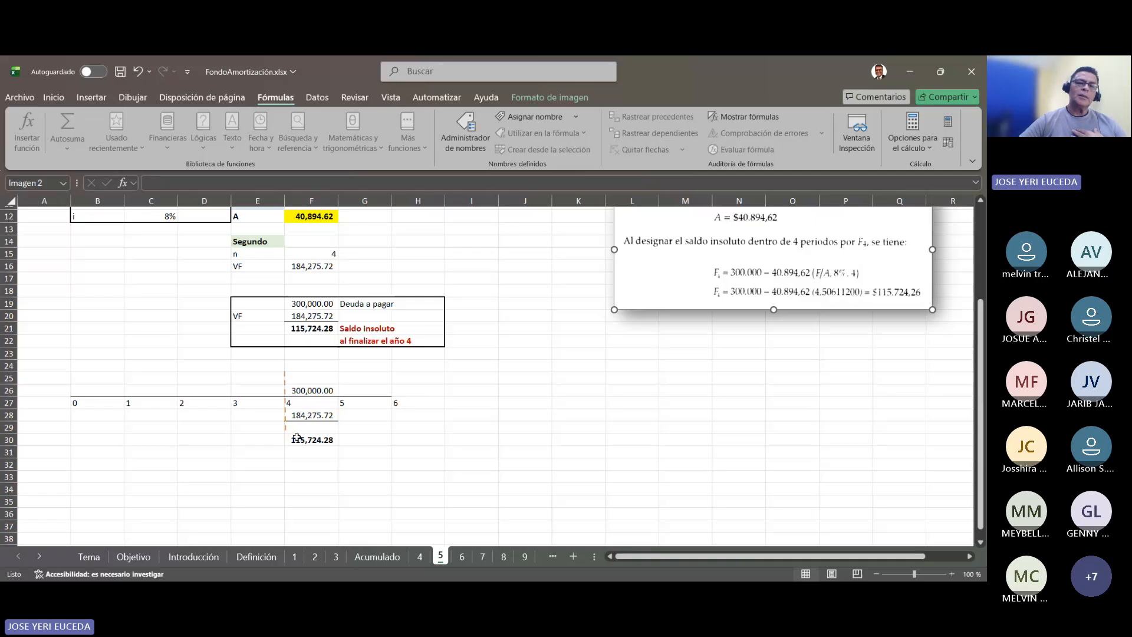
Inspect the timeline formulas in F26 and F30, trace the precedents of F28, and save the workbook to clear the arrows.
click(317, 391)
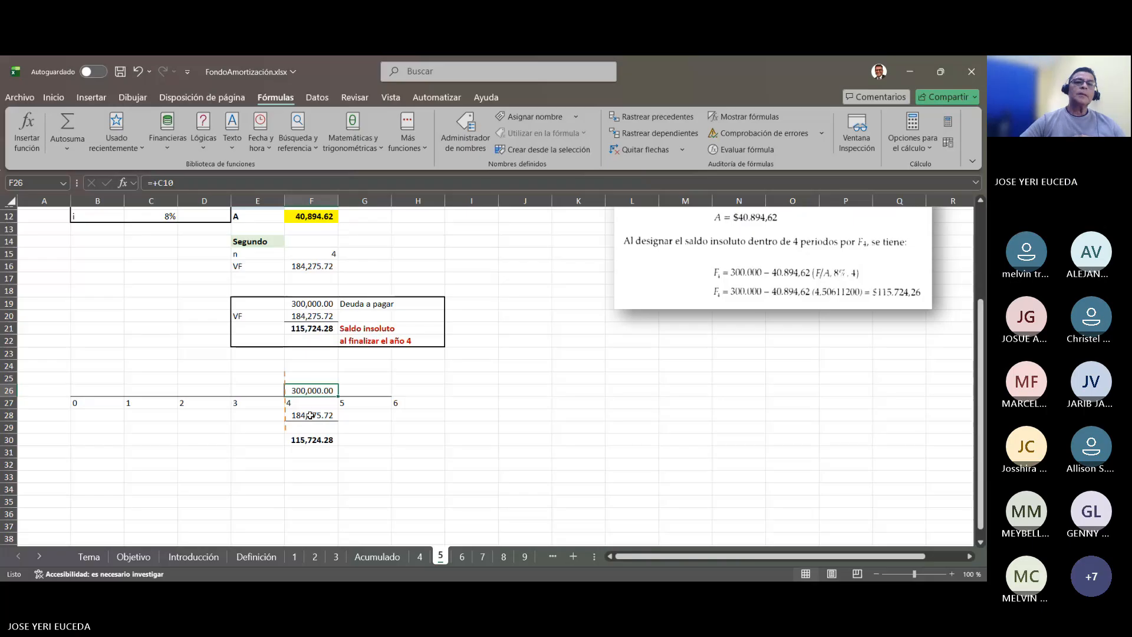
click(311, 415)
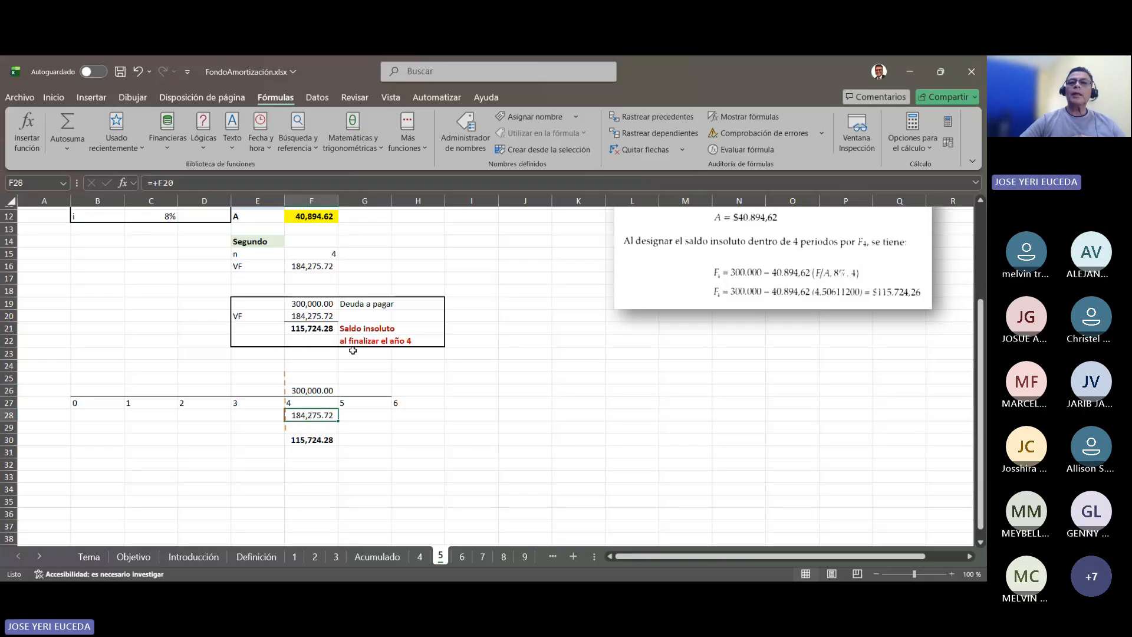
click(651, 116)
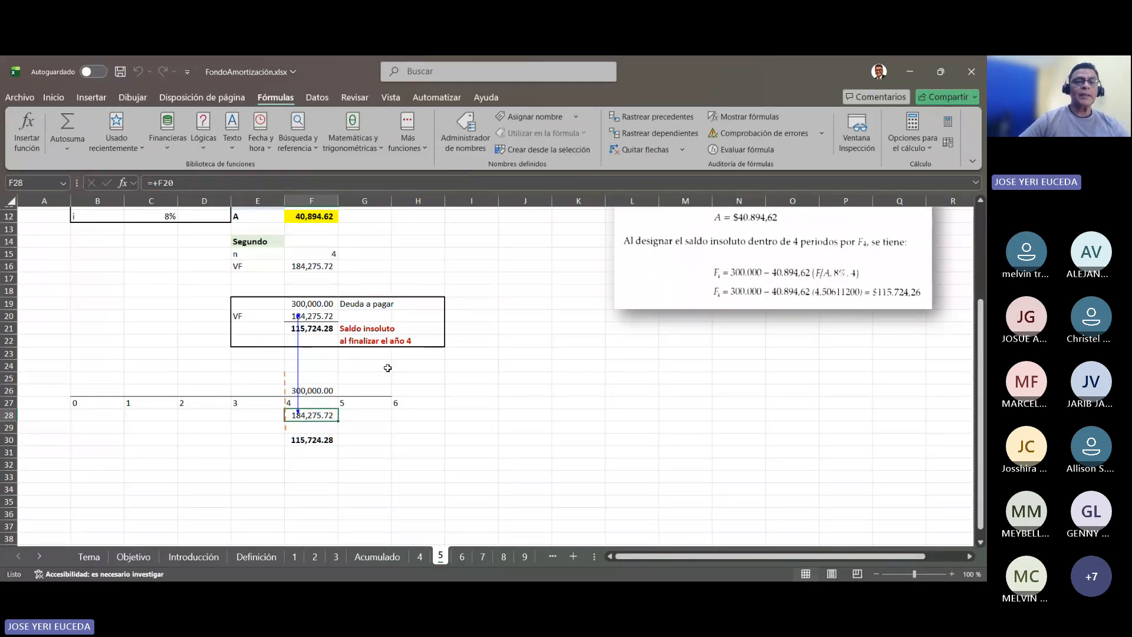
click(317, 439)
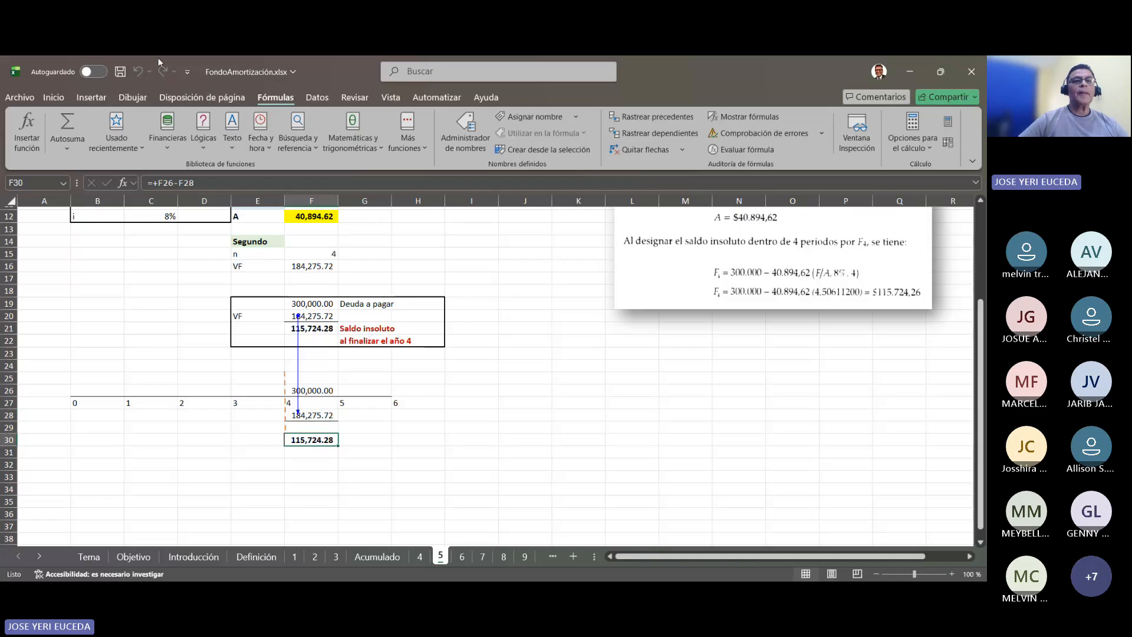
click(120, 72)
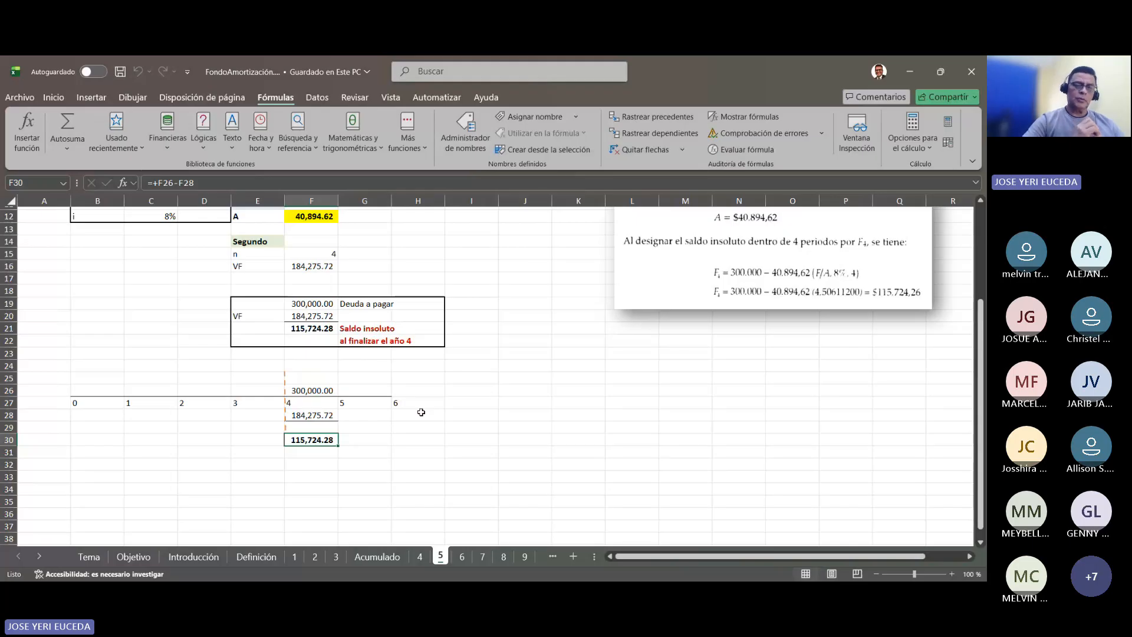
Highlight the whole timeline block in B25:H31 to present it, and clear the selection.
click(80, 376)
key(shift+Down)
key(shift+Down)
key(shift+Down)
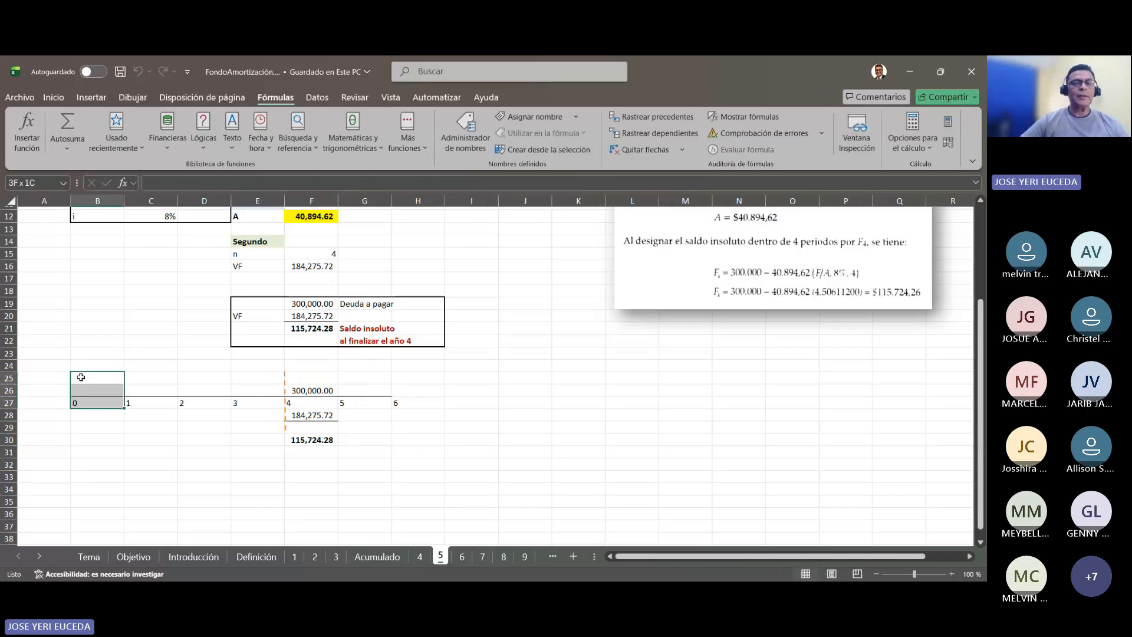
key(shift+Right)
key(shift+Right)
key(shift+Right)
key(shift+Right)
key(shift+Down)
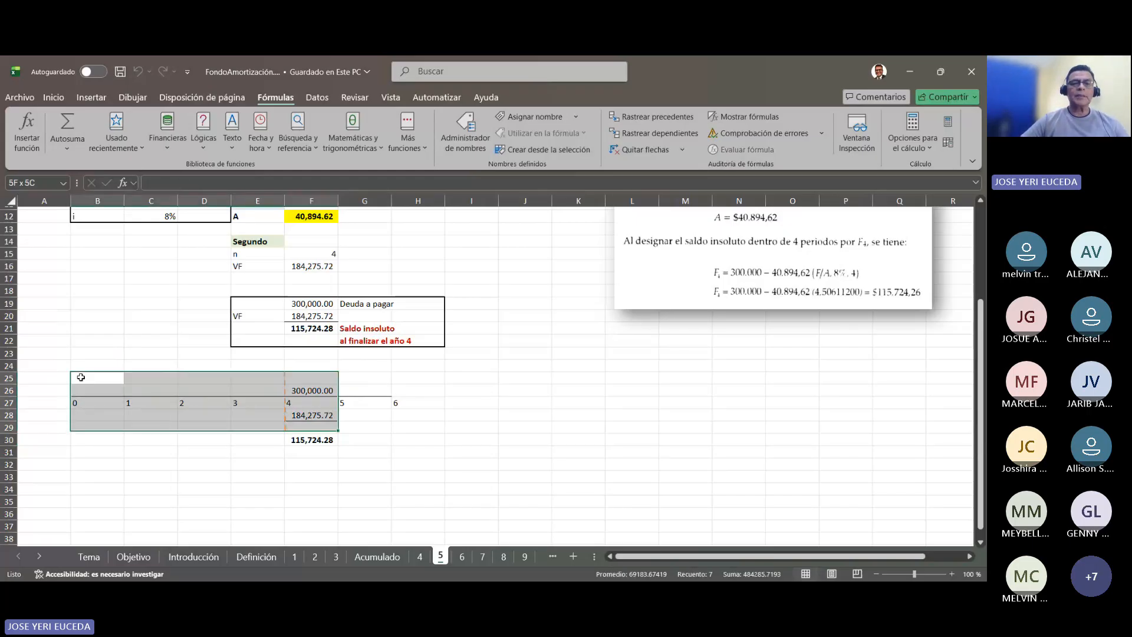
key(shift+Right)
key(shift+Down)
key(shift+Down)
key(shift+Right)
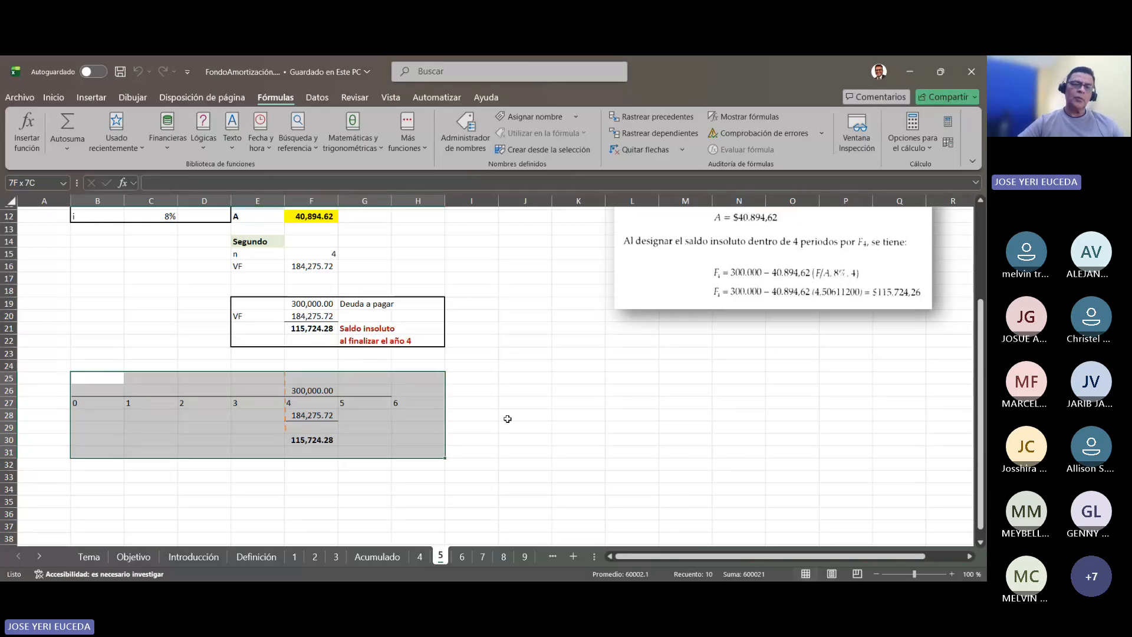
click(534, 422)
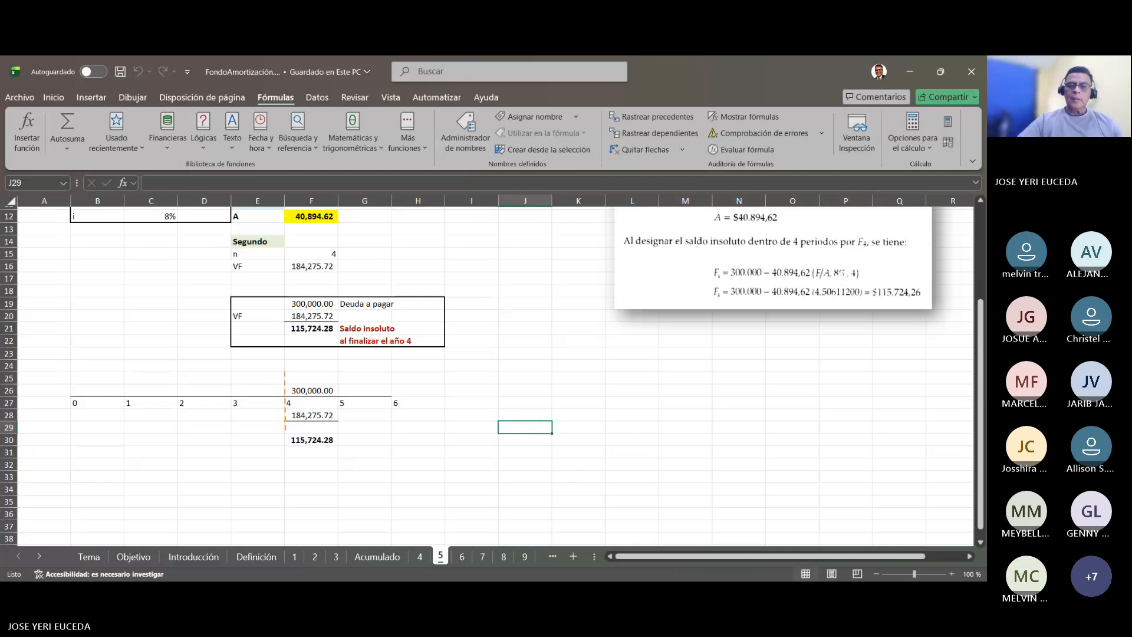
Switch to the AsistenciaMCenF_ TeleD workbook and mark both group 1 students with X for day 8 in AO4 and AO5.
click(649, 561)
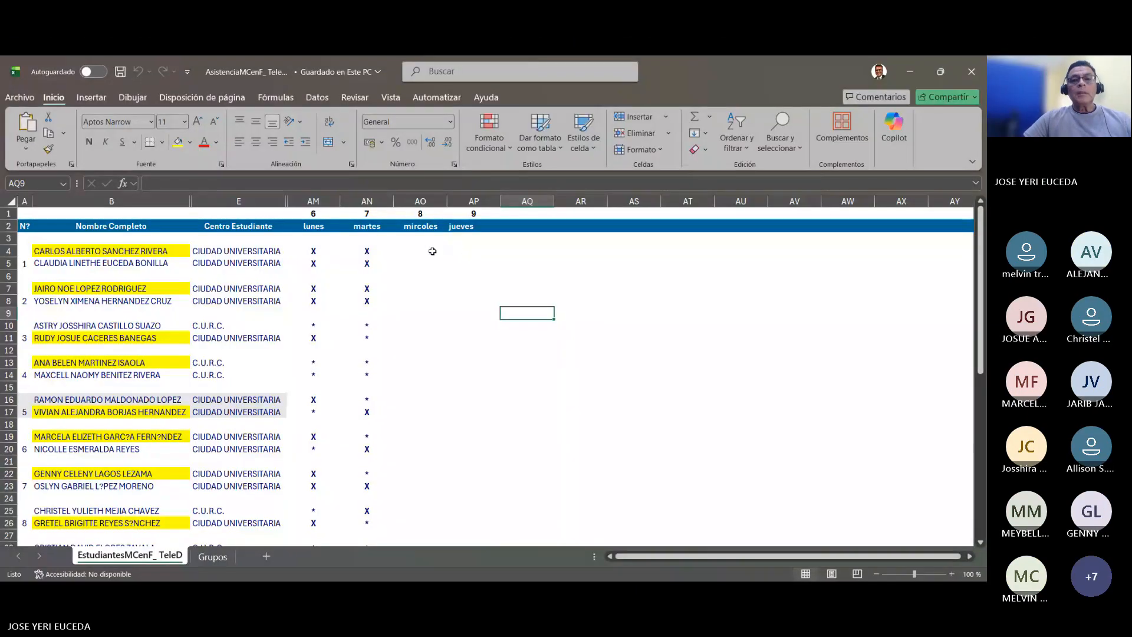
click(419, 250)
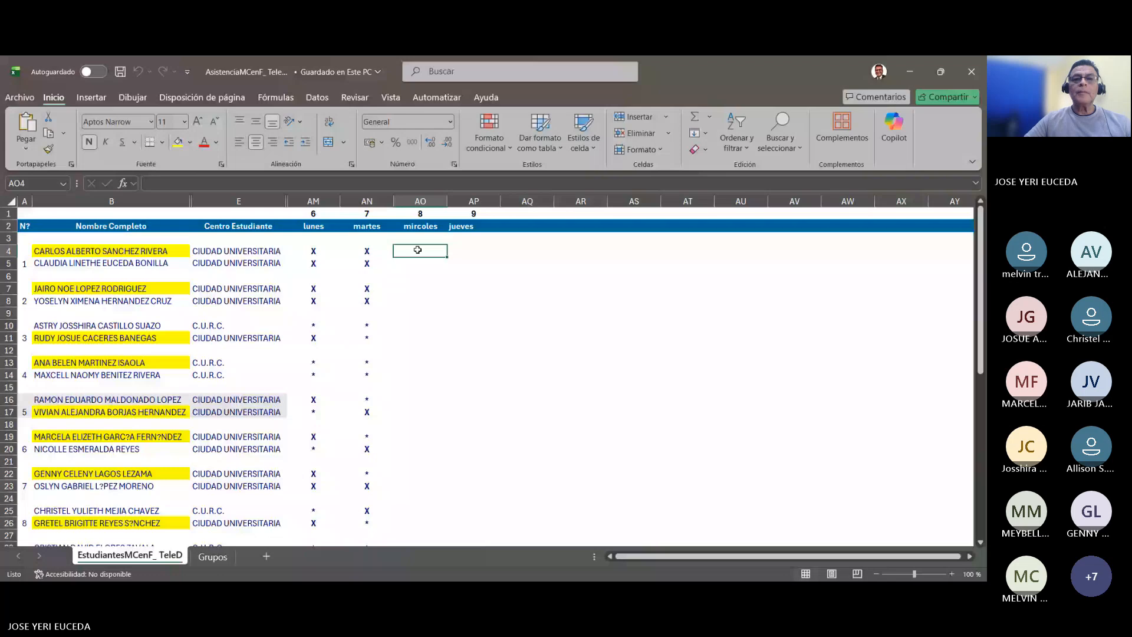
key(Down)
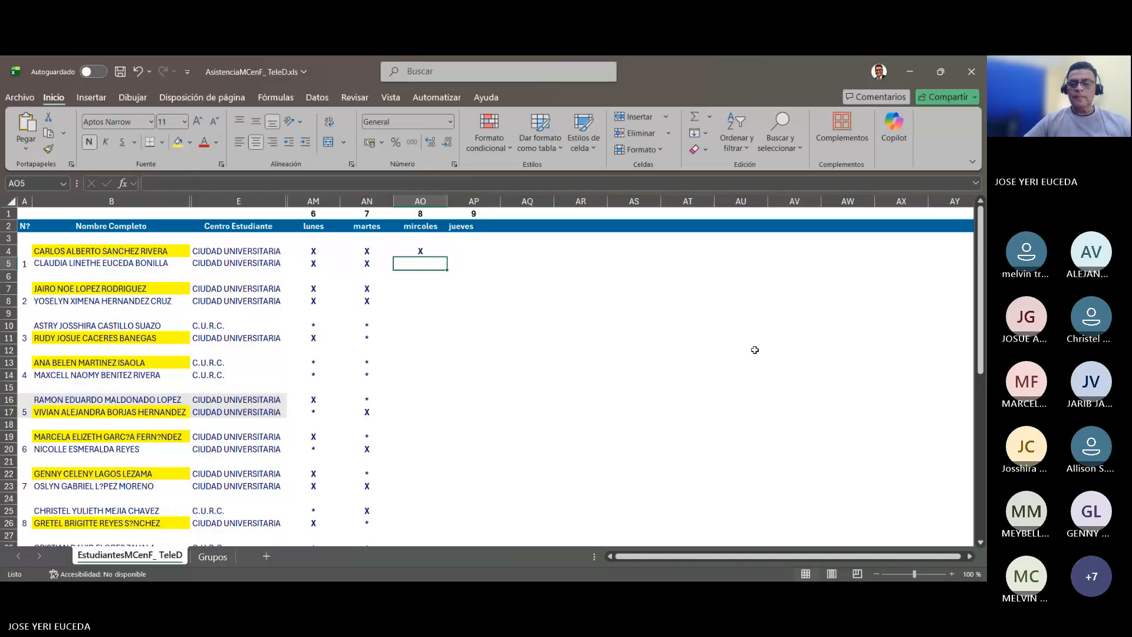
text(X)
key(Return)
key(Return)
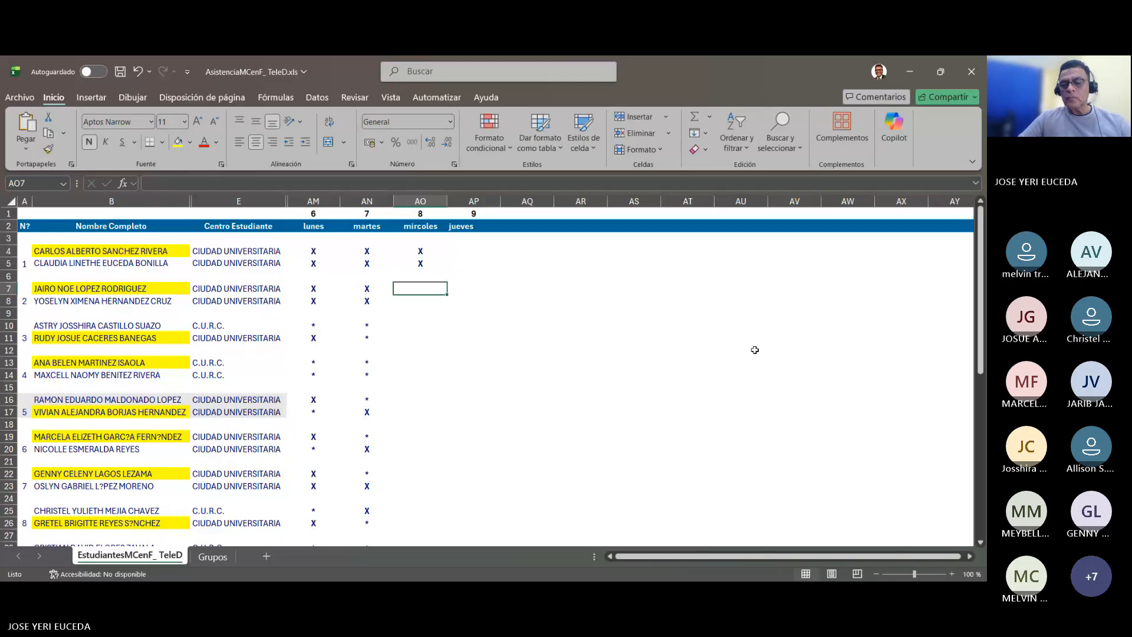
Mark both group 2 students with X for day 8 in AO7 and AO8.
text(X)
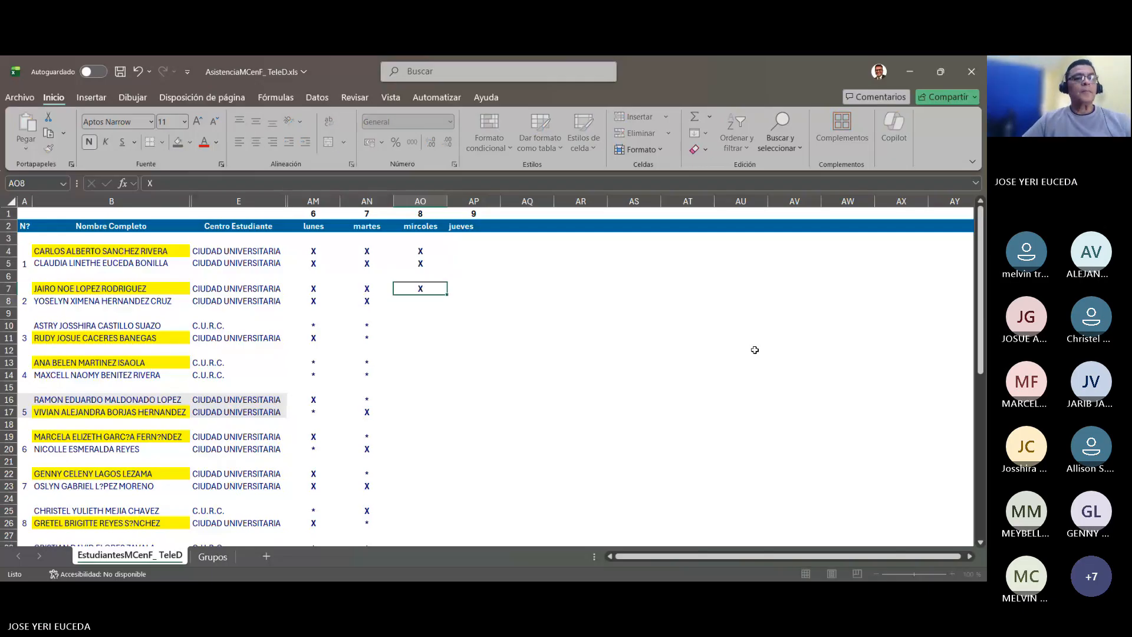
key(Return)
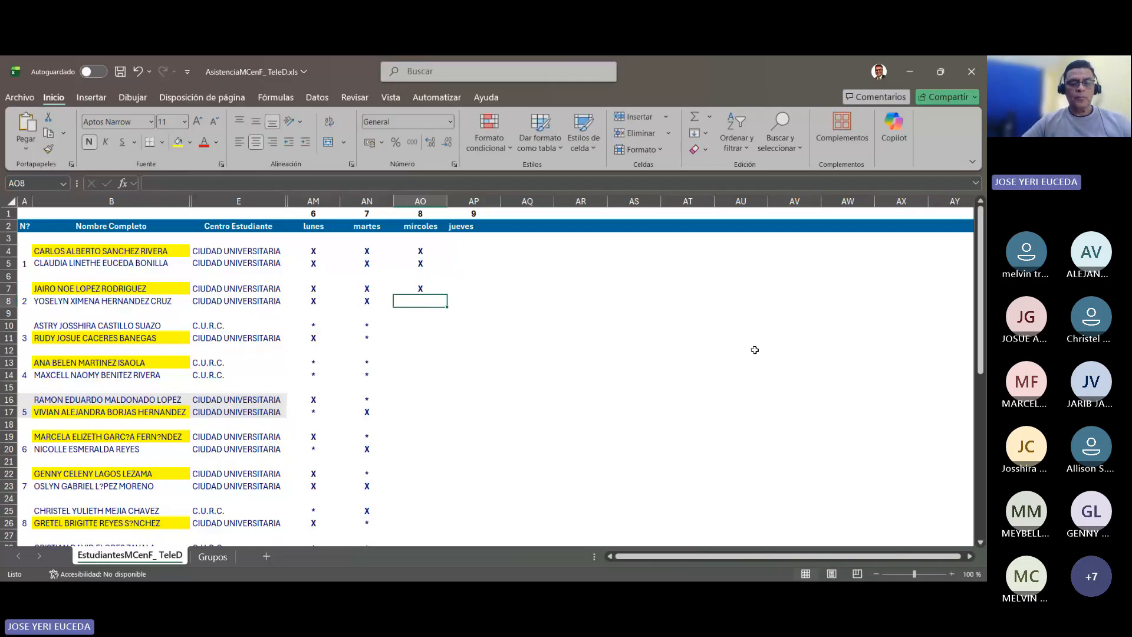
text(X)
key(Return)
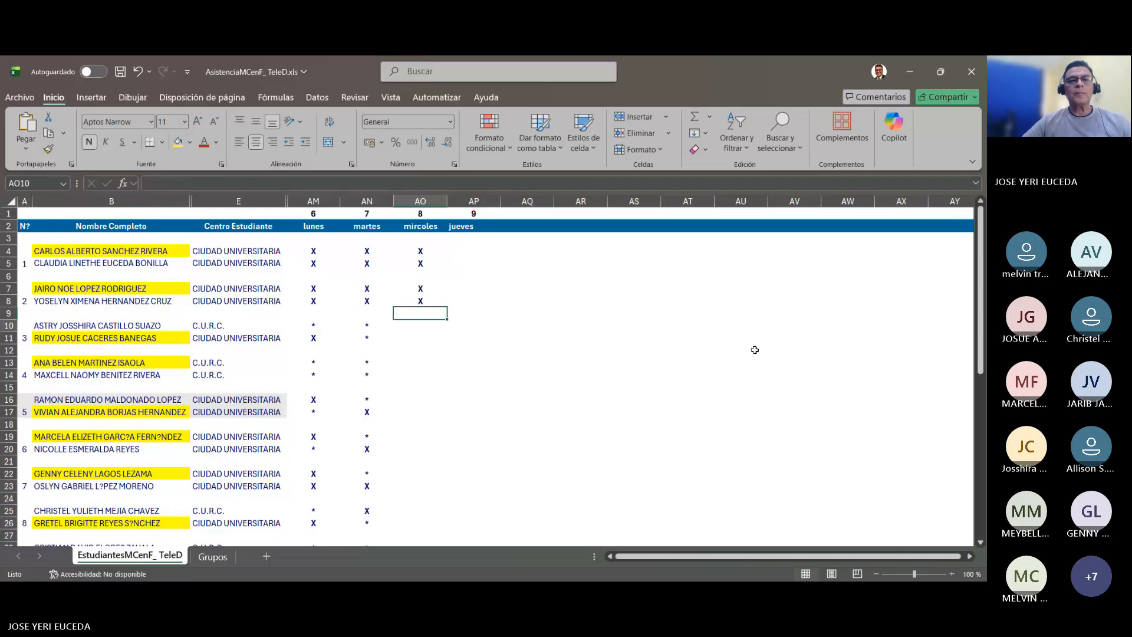
key(Return)
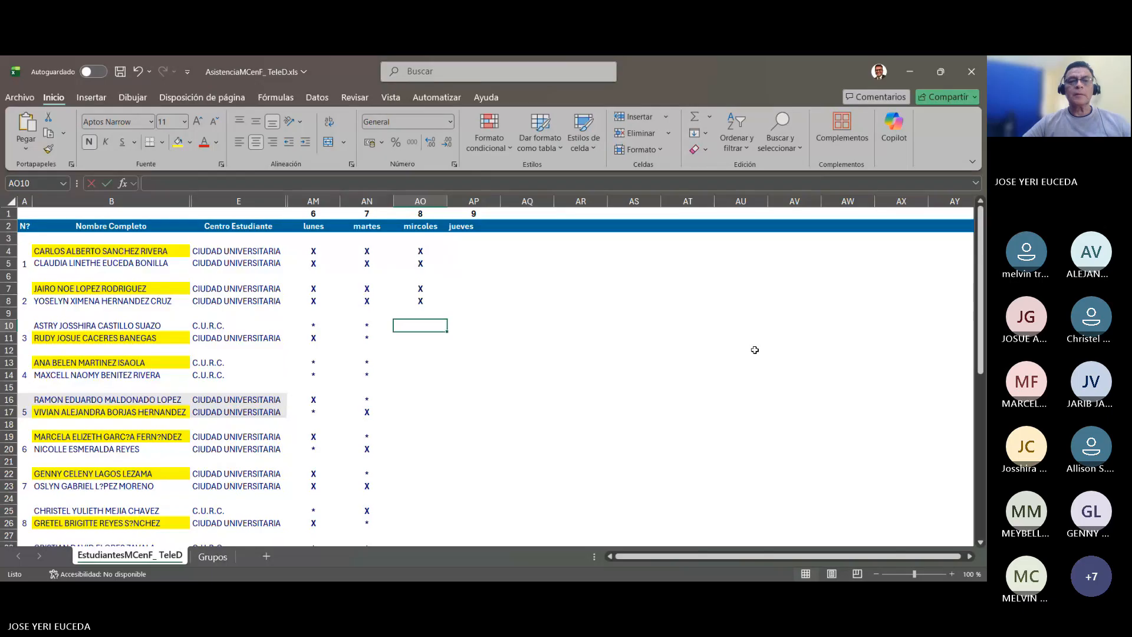
Mark both group 3 students with * for day 8 in AO10 and AO11.
text(X)
key(Return)
key(Up)
text(*)
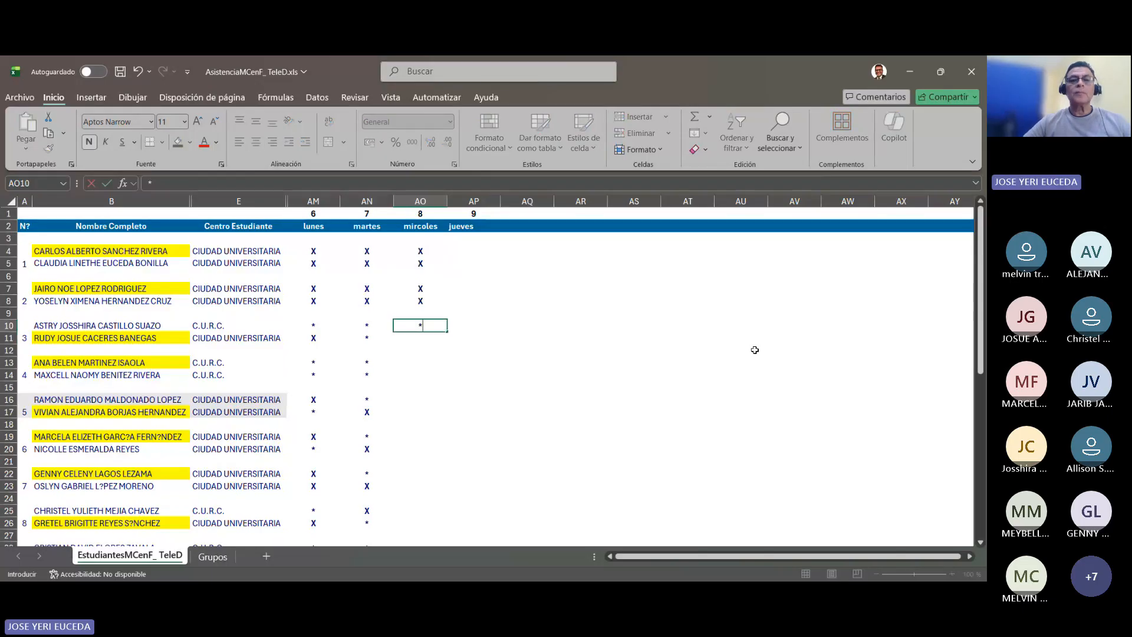
key(Return)
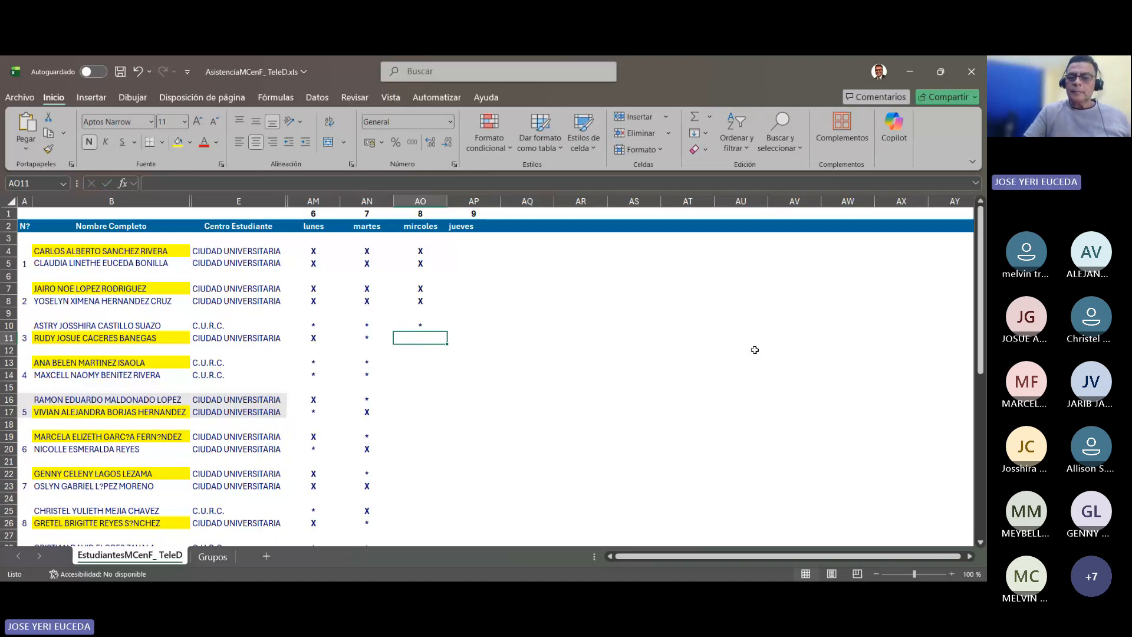
text(*)
key(Return)
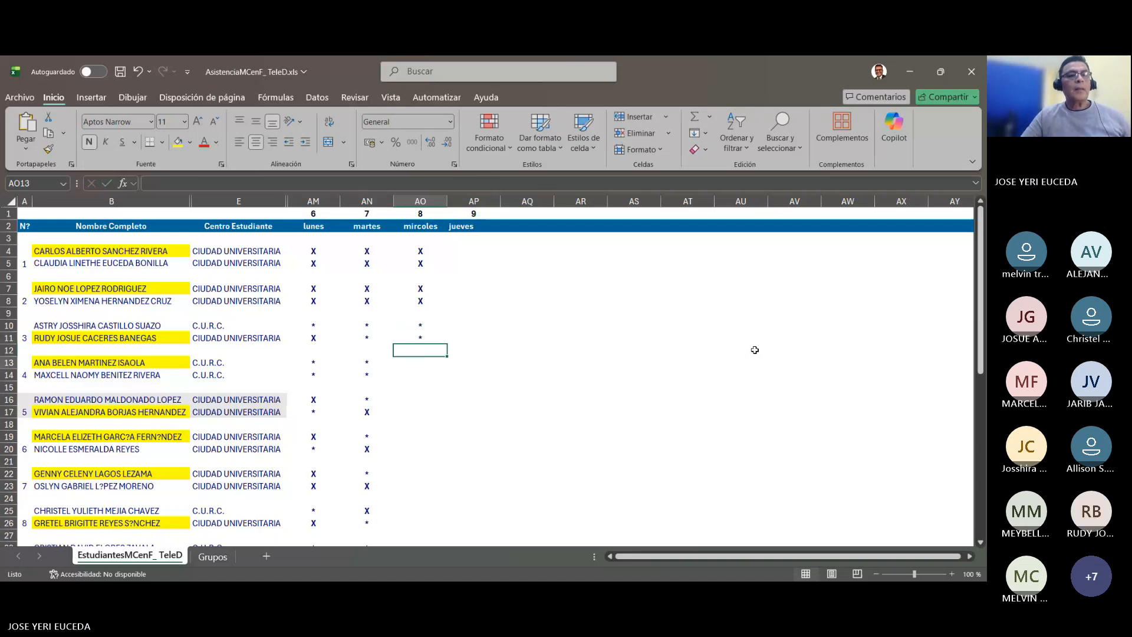
key(Return)
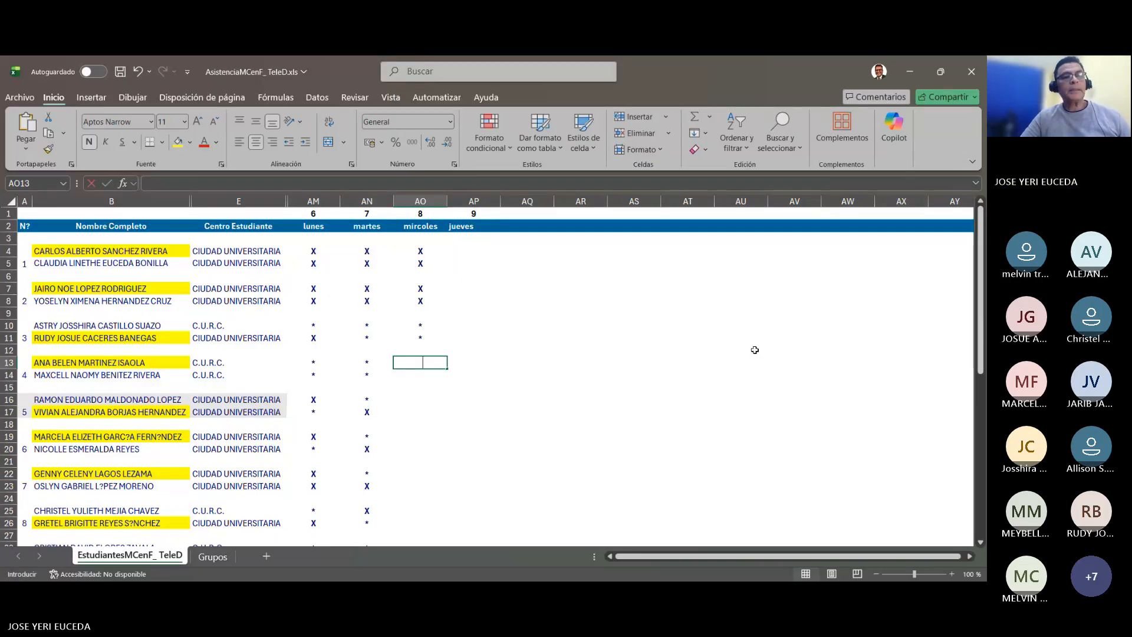
Mark both group 4 students with * for day 8 in AO13 and AO14.
text(*)
key(Return)
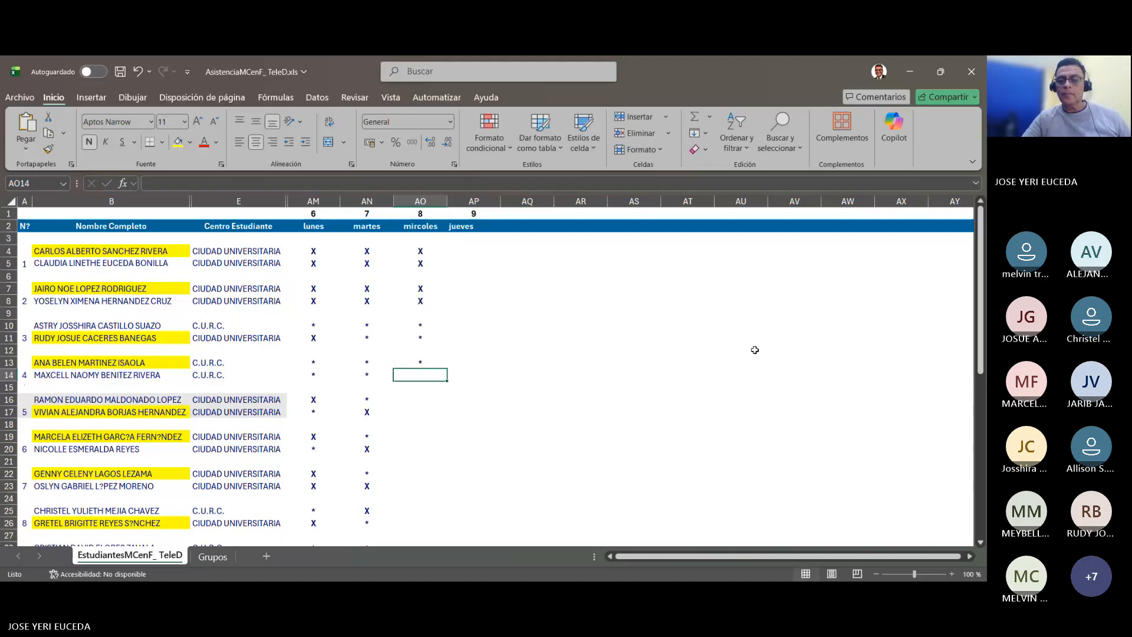
text(*)
key(Return)
key(Return)
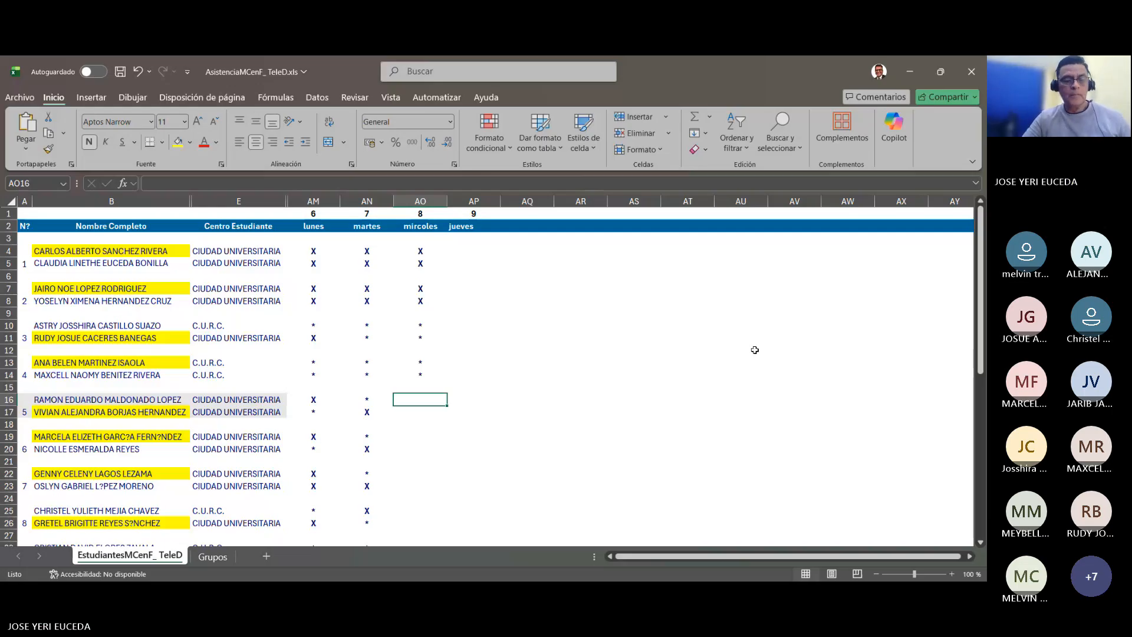
Mark both group 5 students with X for day 8 in AO16 and AO17.
text(X)
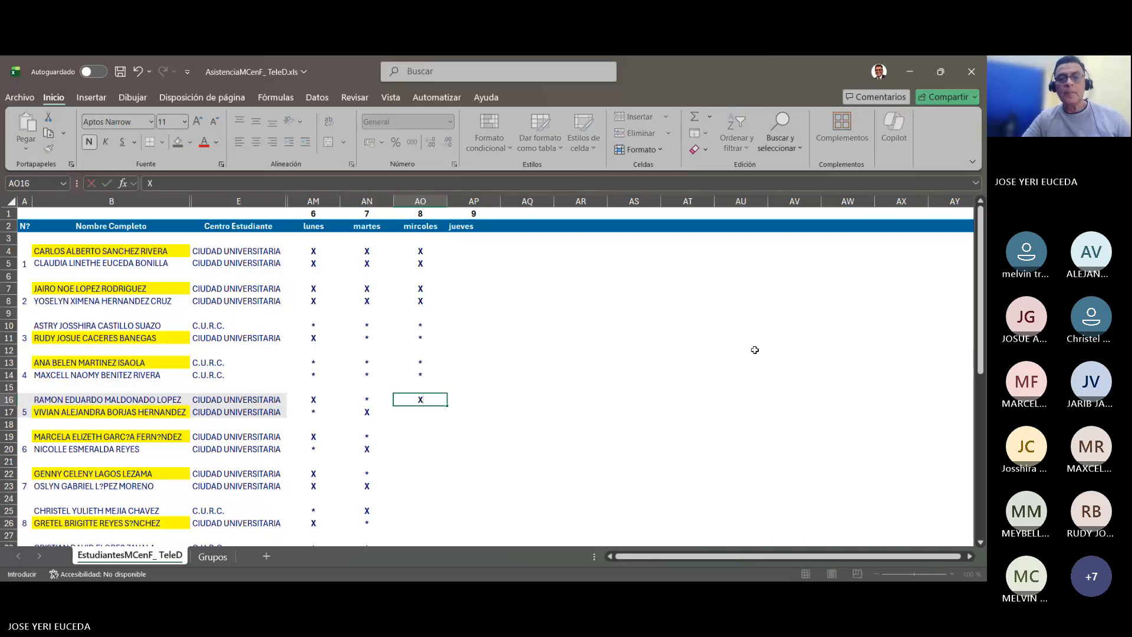
key(Return)
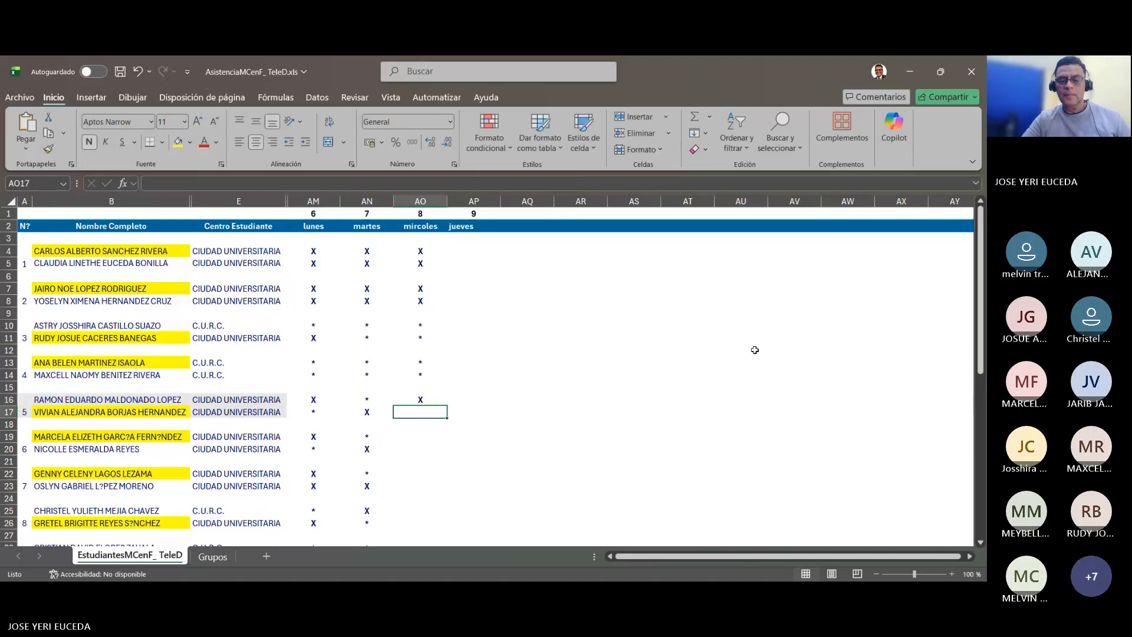
text(X)
key(Return)
key(Return)
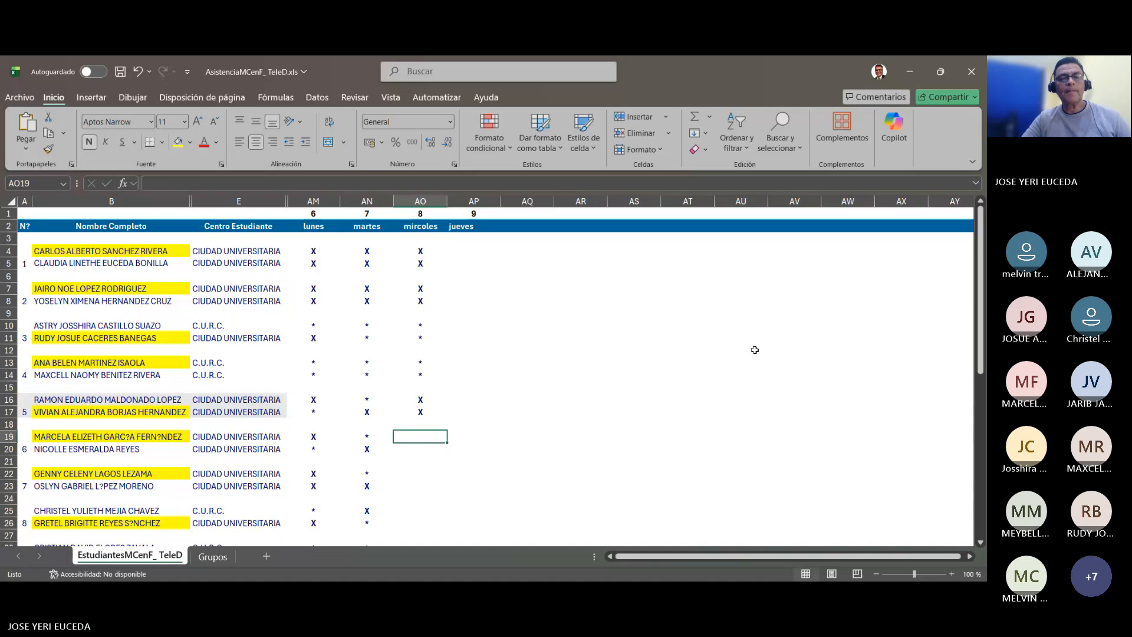
Record group 6 attendance for day 8 with * in AO19 and X in AO20.
text(X)
key(Return)
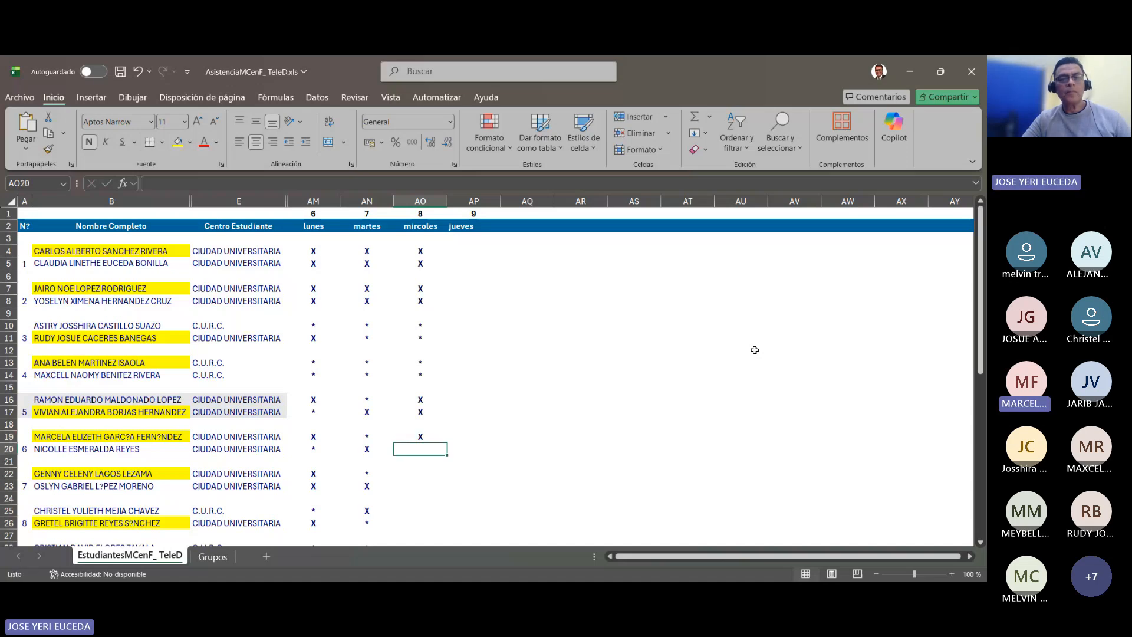
key(Up)
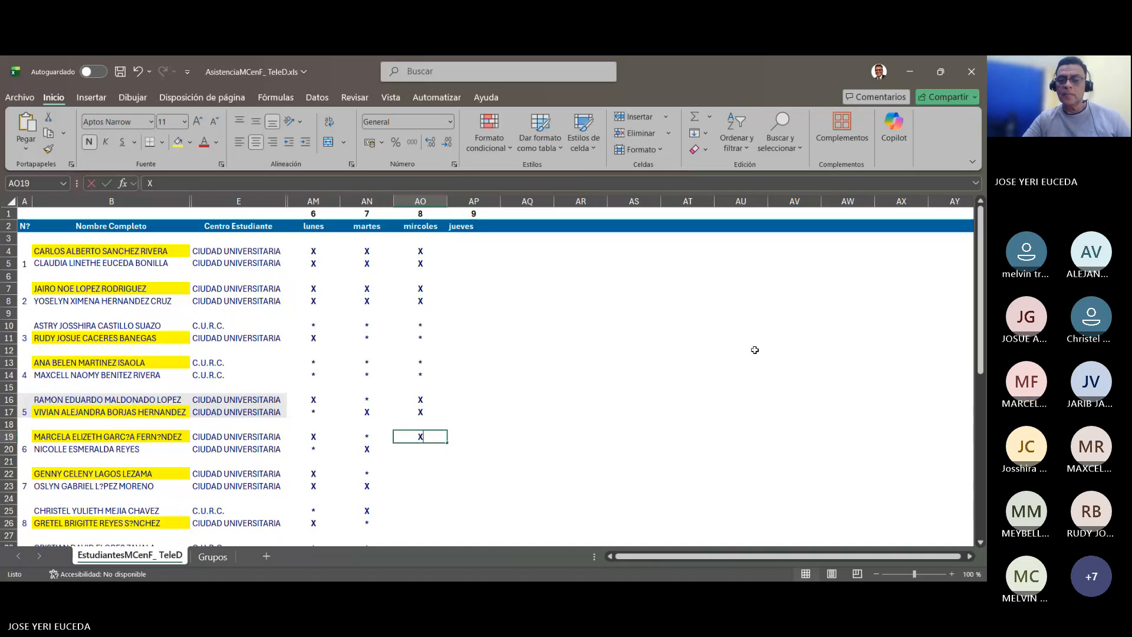
text(*)
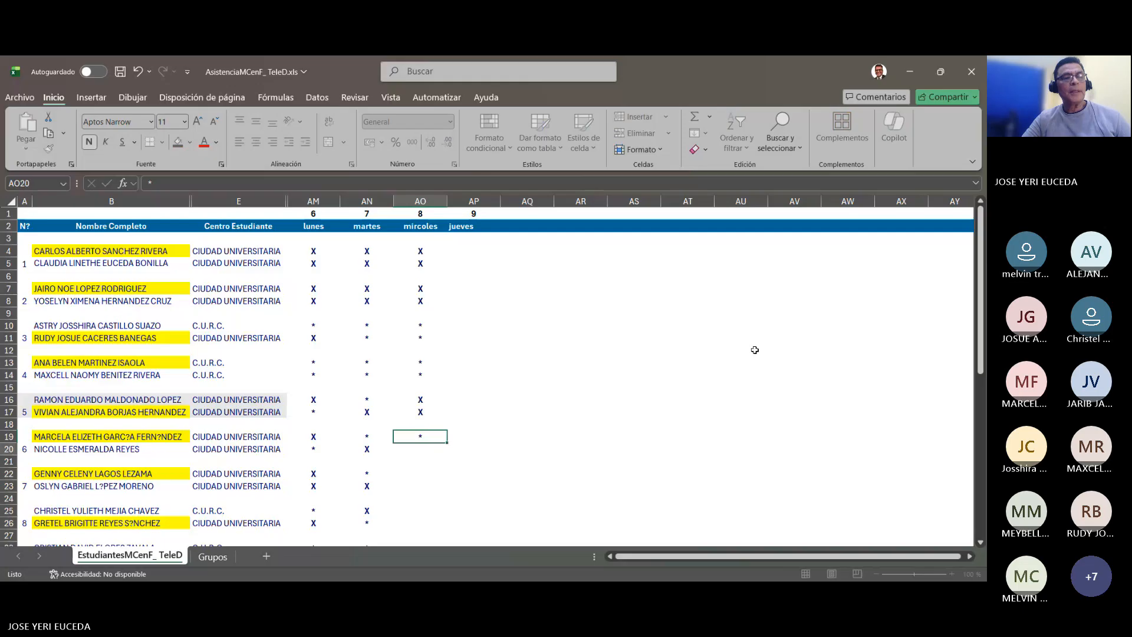
key(Return)
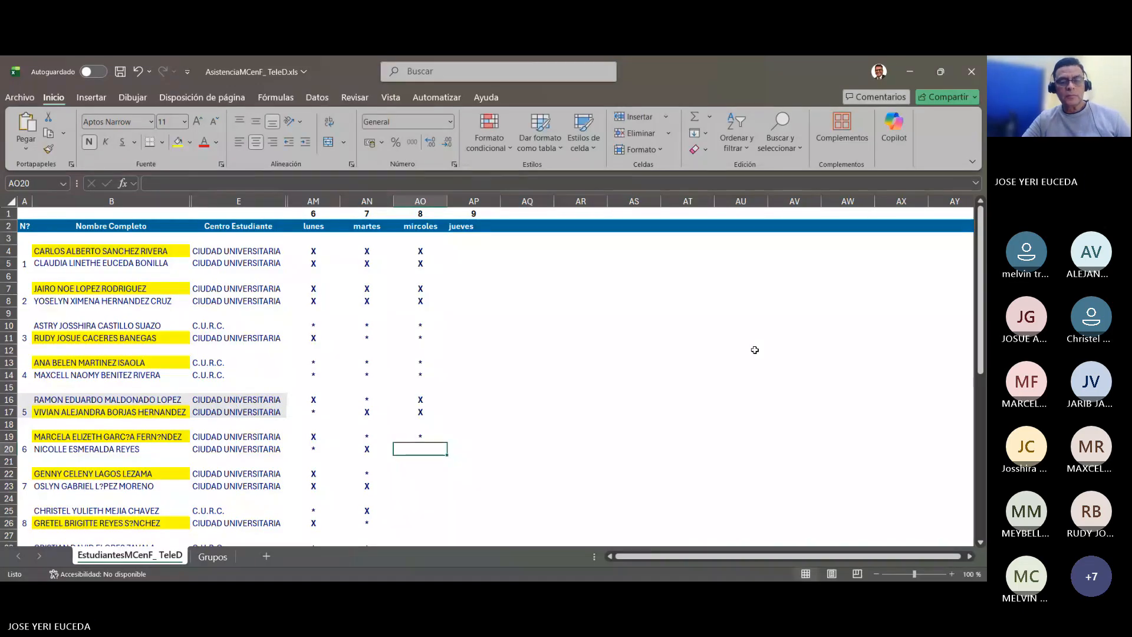
text(X)
key(Return)
key(Return)
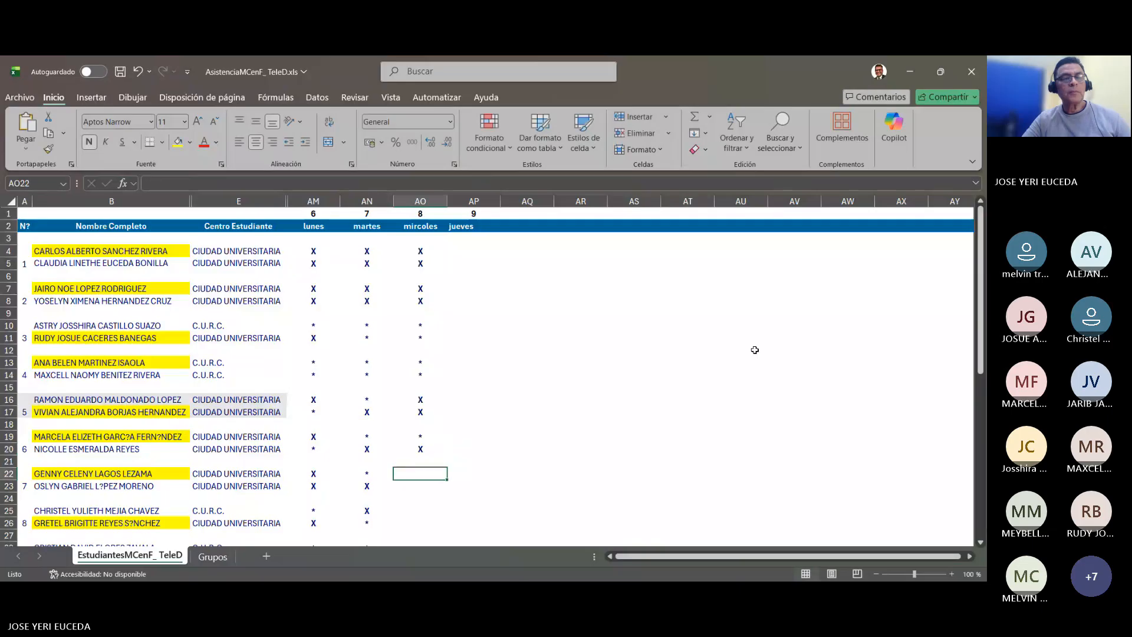
Record group 7 attendance for day 8 with * in AO22 and X in AO23.
scroll(754, 349, down, 1)
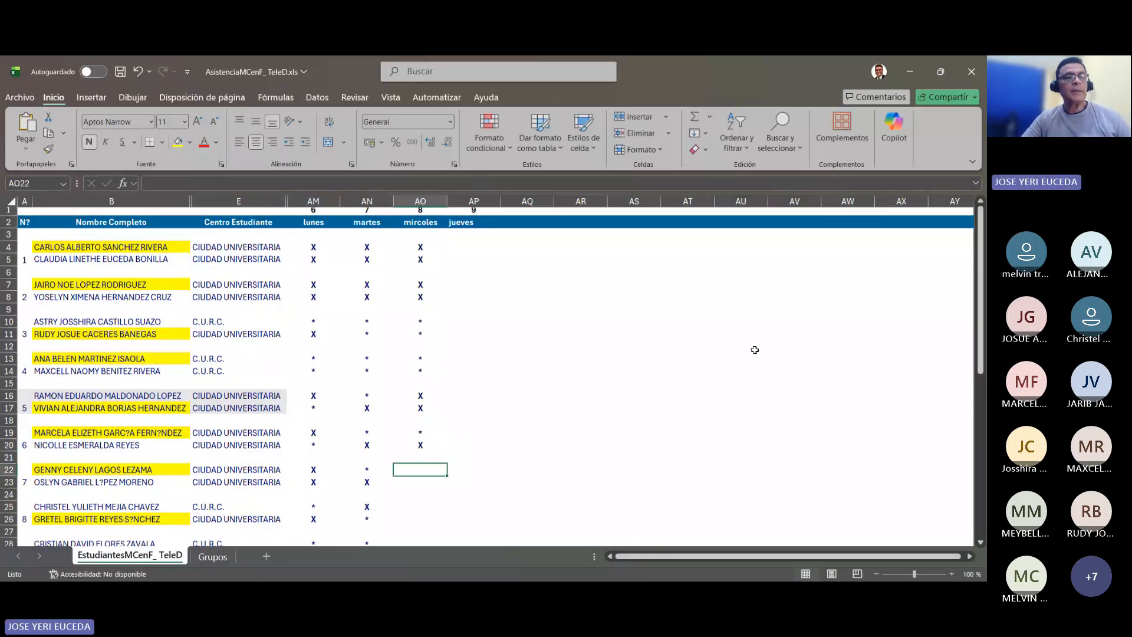
scroll(754, 349, down, 4)
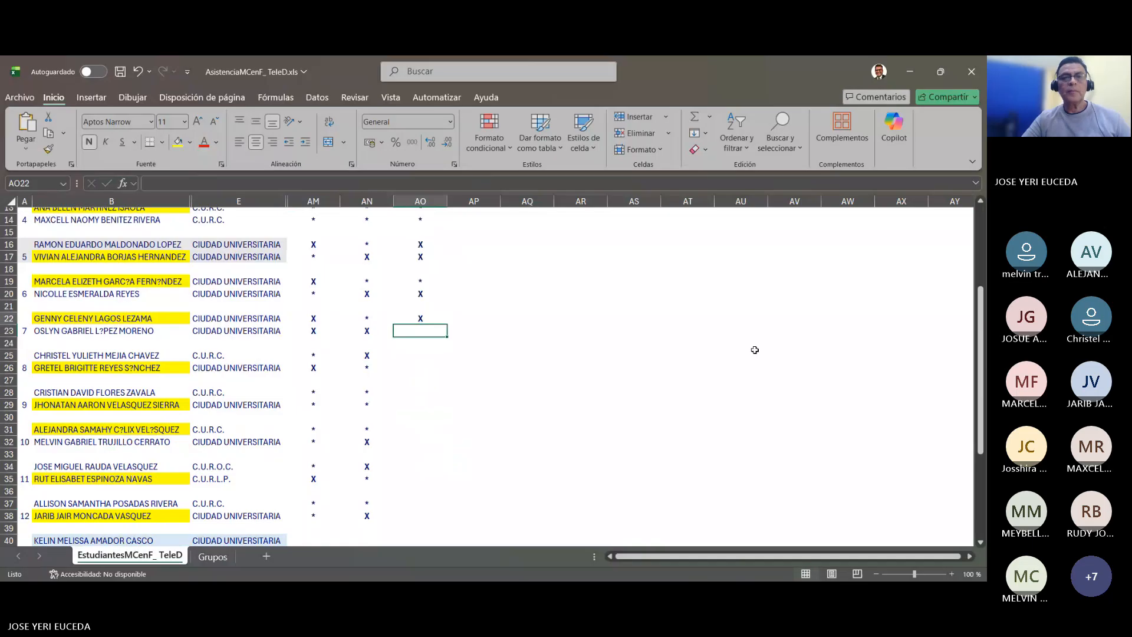
text(X)
key(ctrl+Return)
text(*)
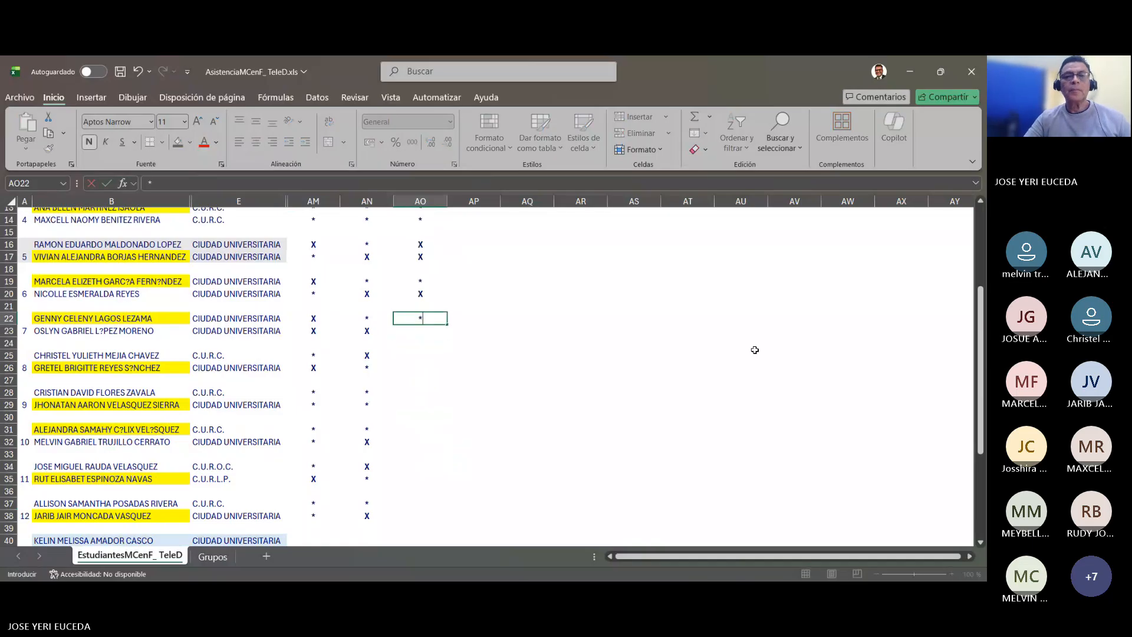
key(Return)
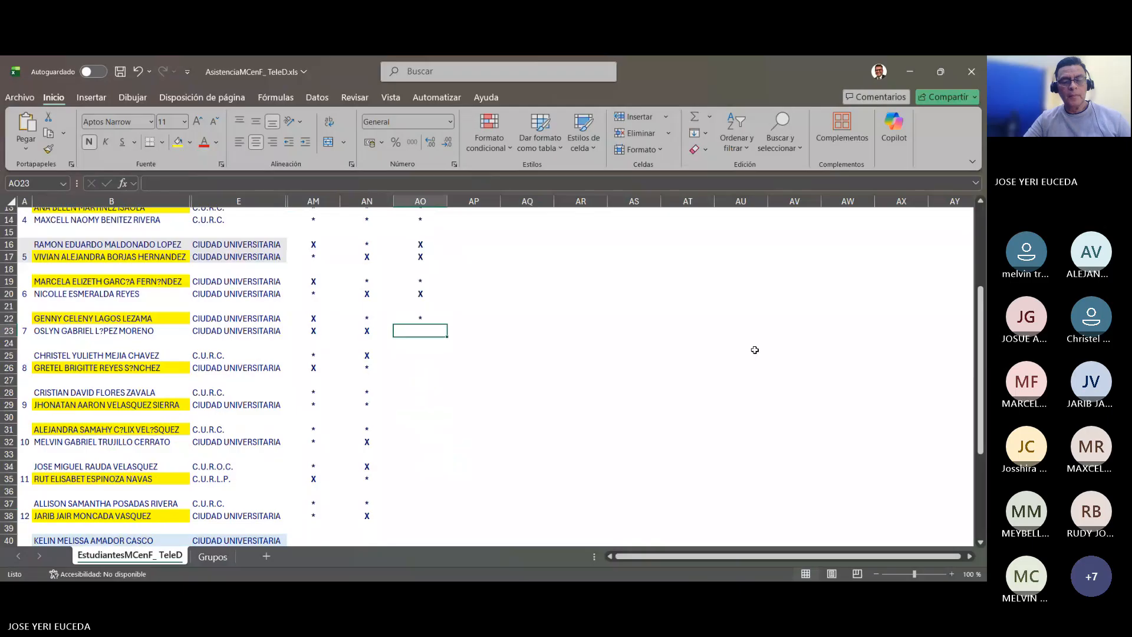
text(X)
key(Return)
key(Return)
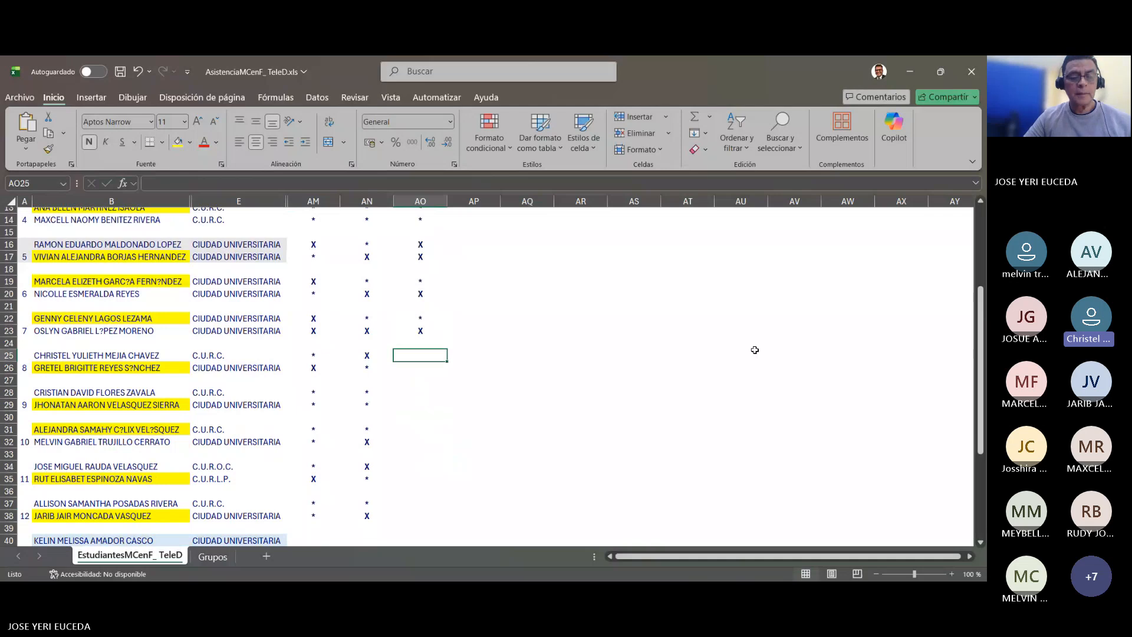
Record group 8 attendance for day 8 with * in AO25 and X in AO26.
text(*)
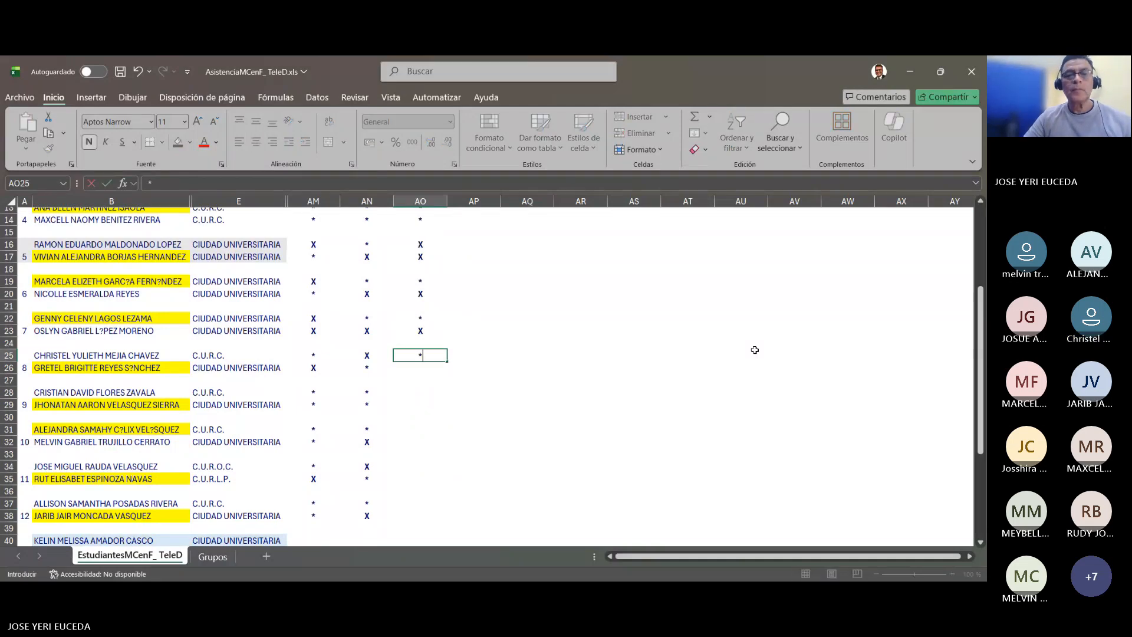
key(Return)
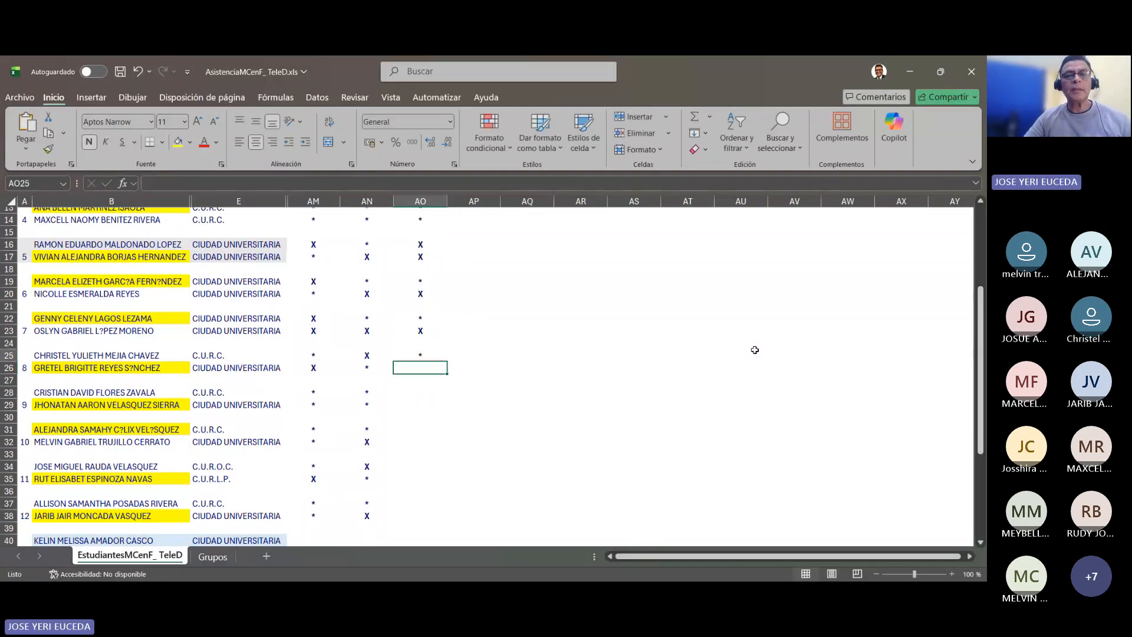
key(Up)
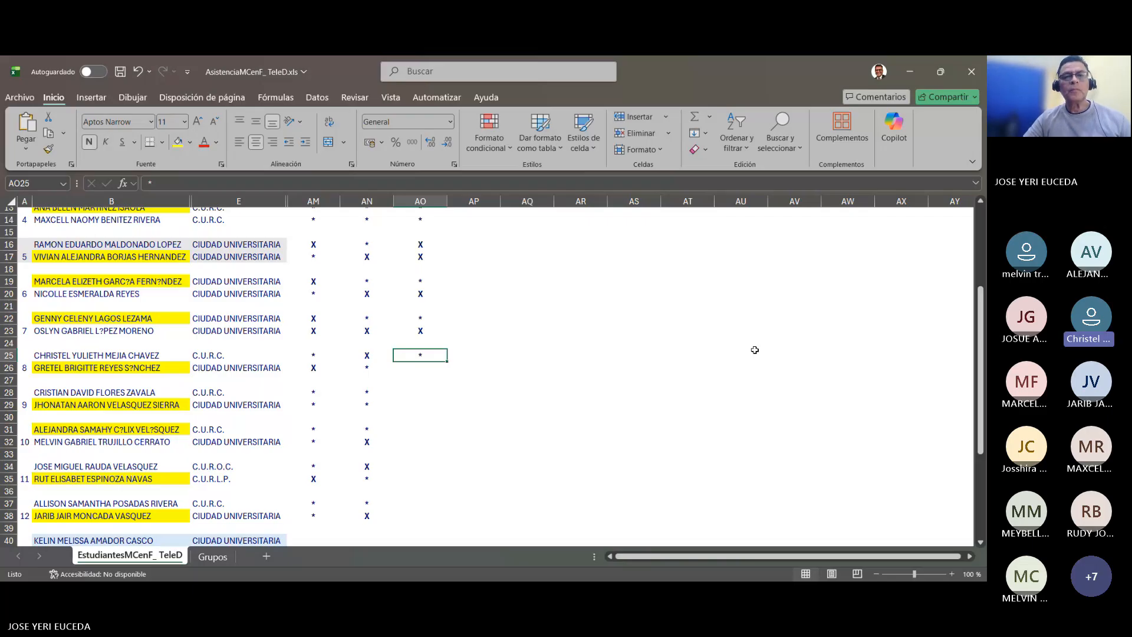
key(Down)
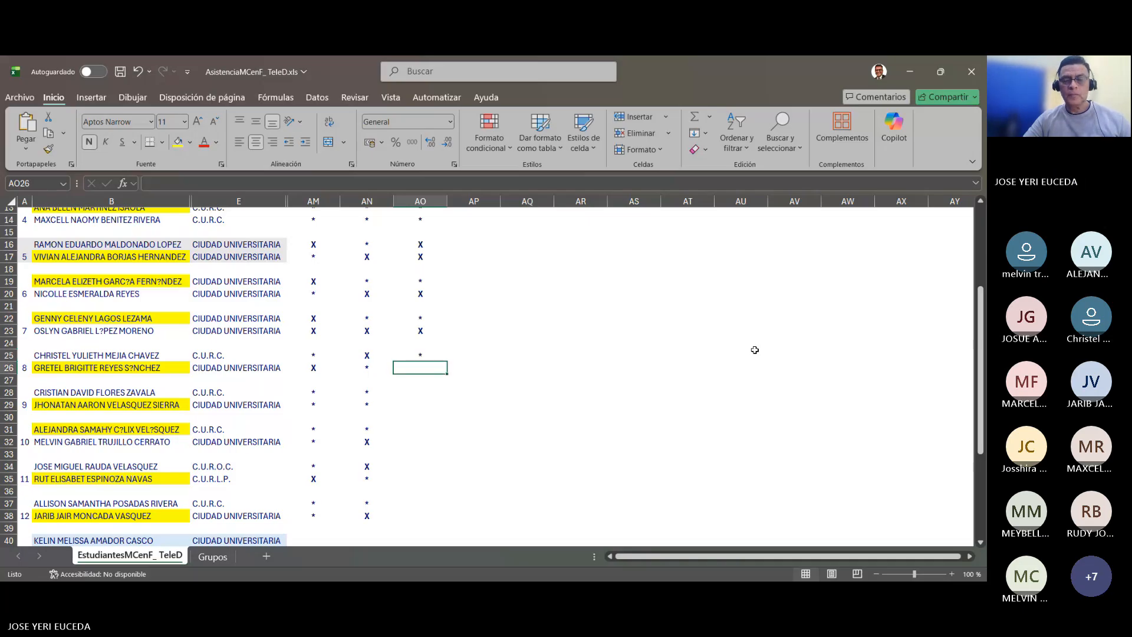
text(X)
key(Return)
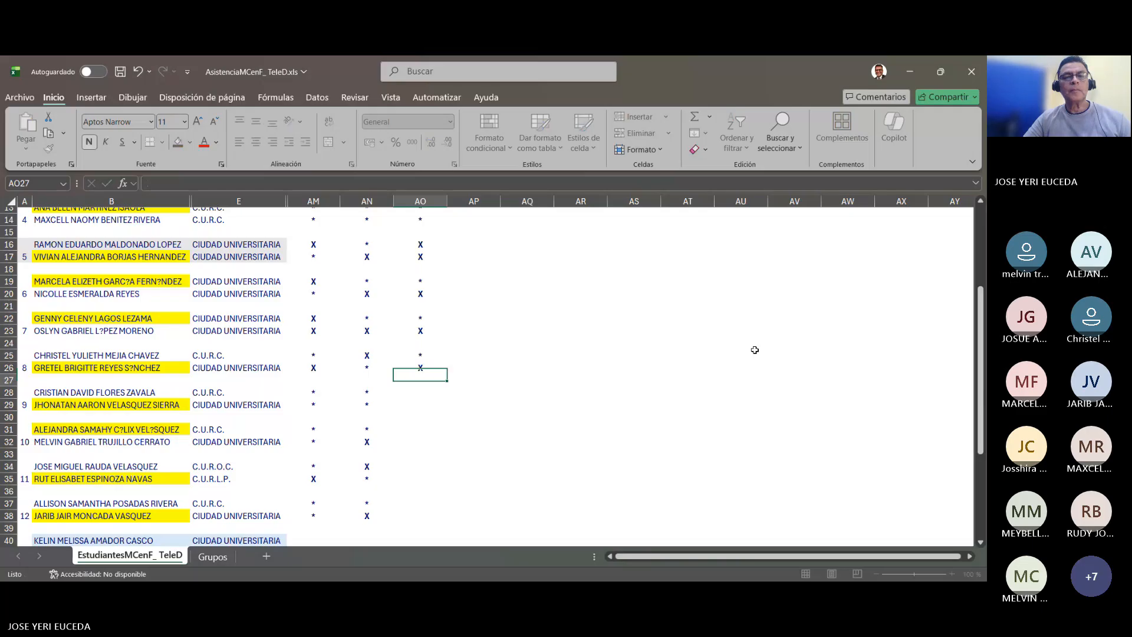
key(Return)
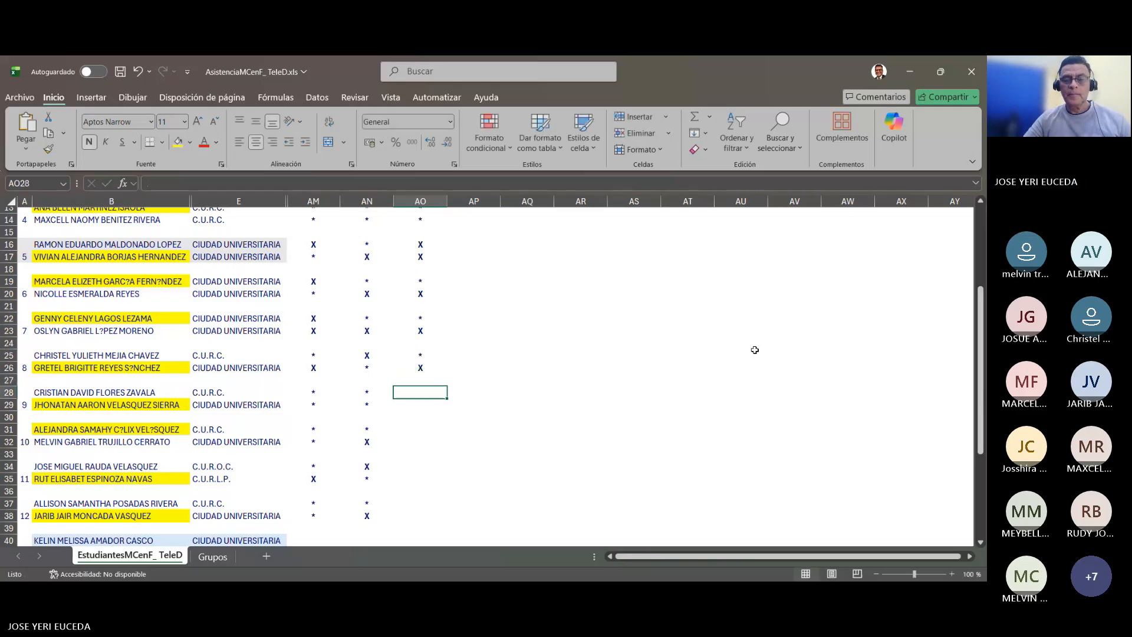
Mark the first student of group 9 with * for day 8 in AO28.
text(X)
key(Up)
text(*)
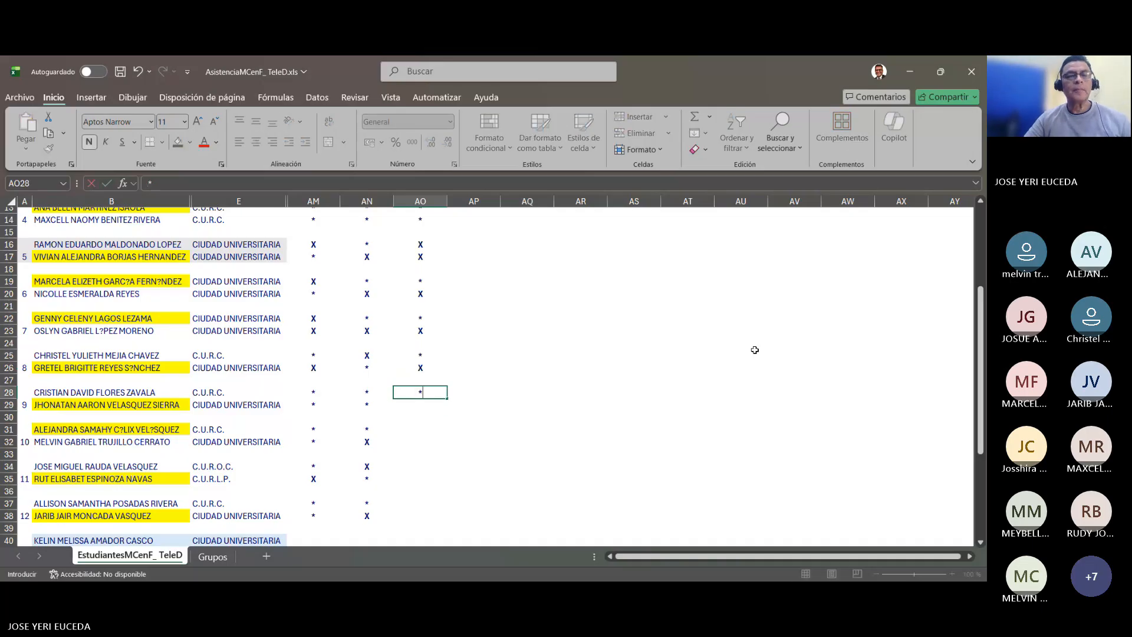
key(Return)
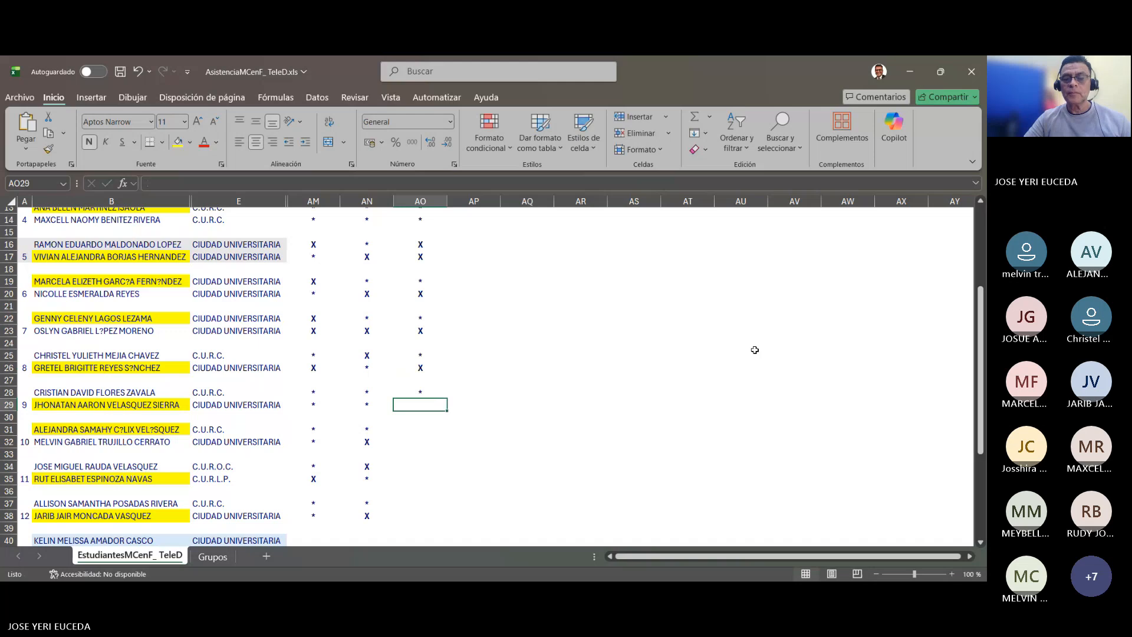
Mark the second student of group 9 with X for day 8 in AO29.
text(X)
key(Return)
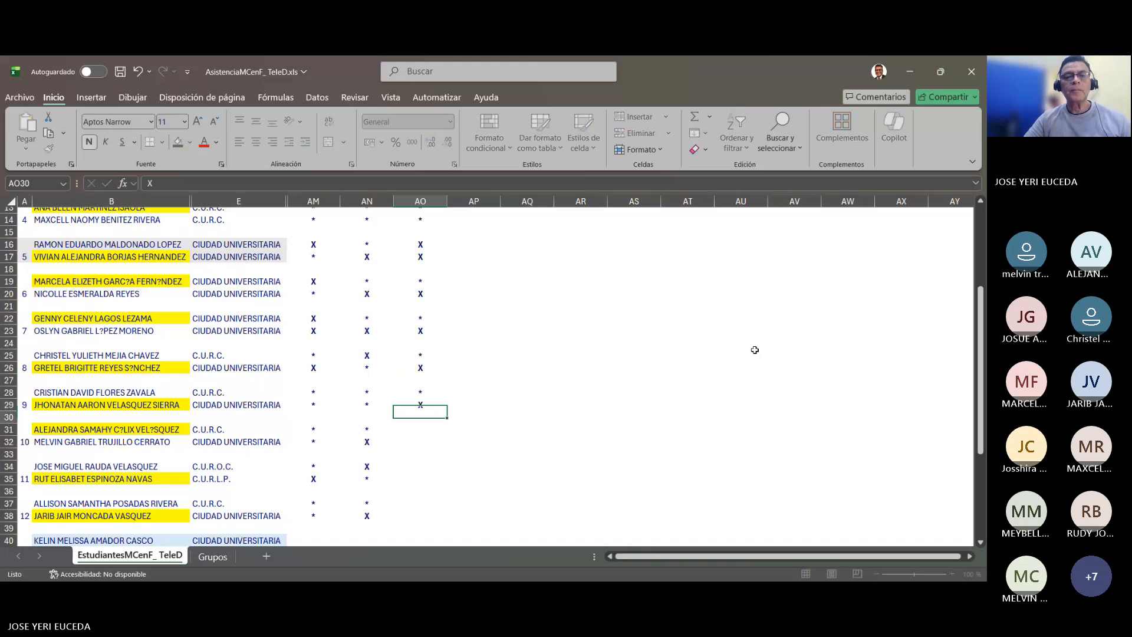
key(Return)
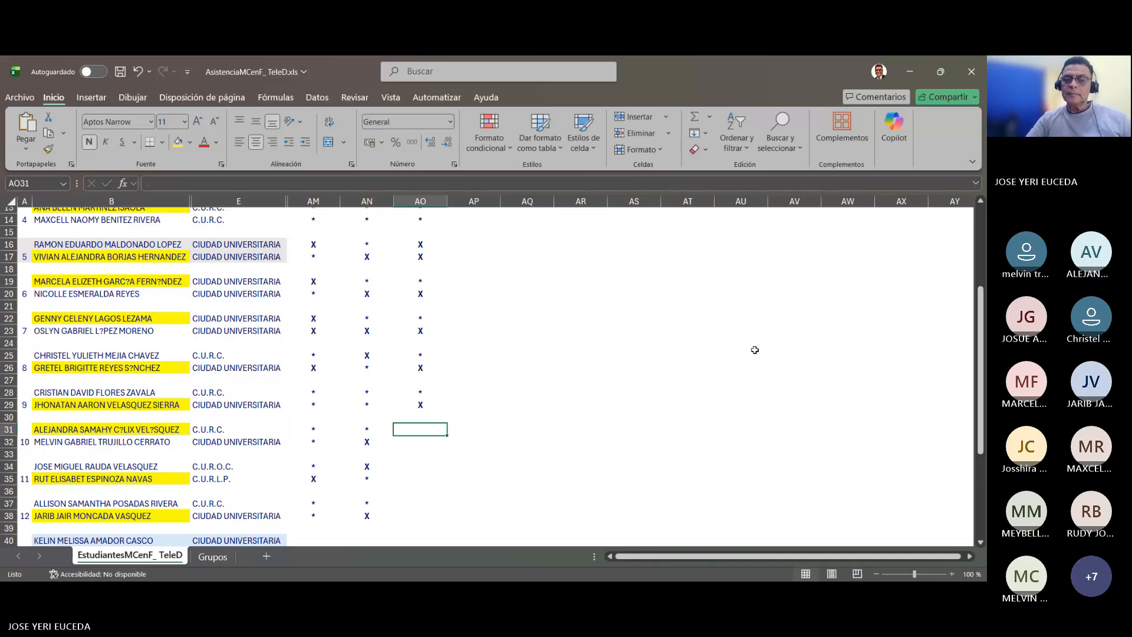
Record group 10 attendance for day 8 with * in both AO31 and AO32.
text(*)
key(Return)
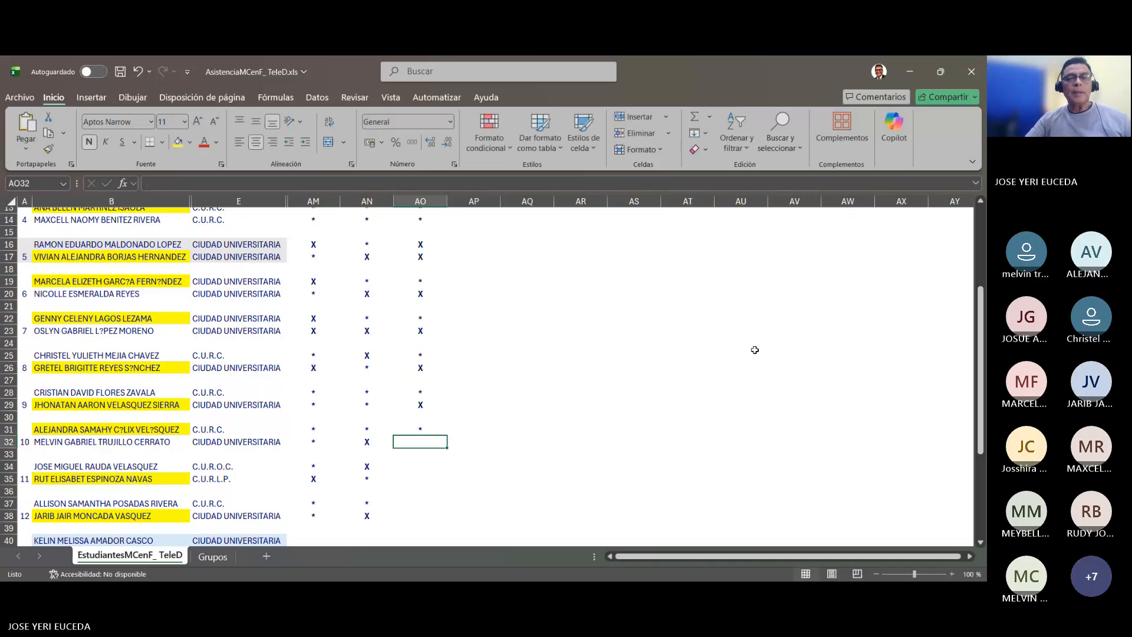
scroll(754, 350, down, 2)
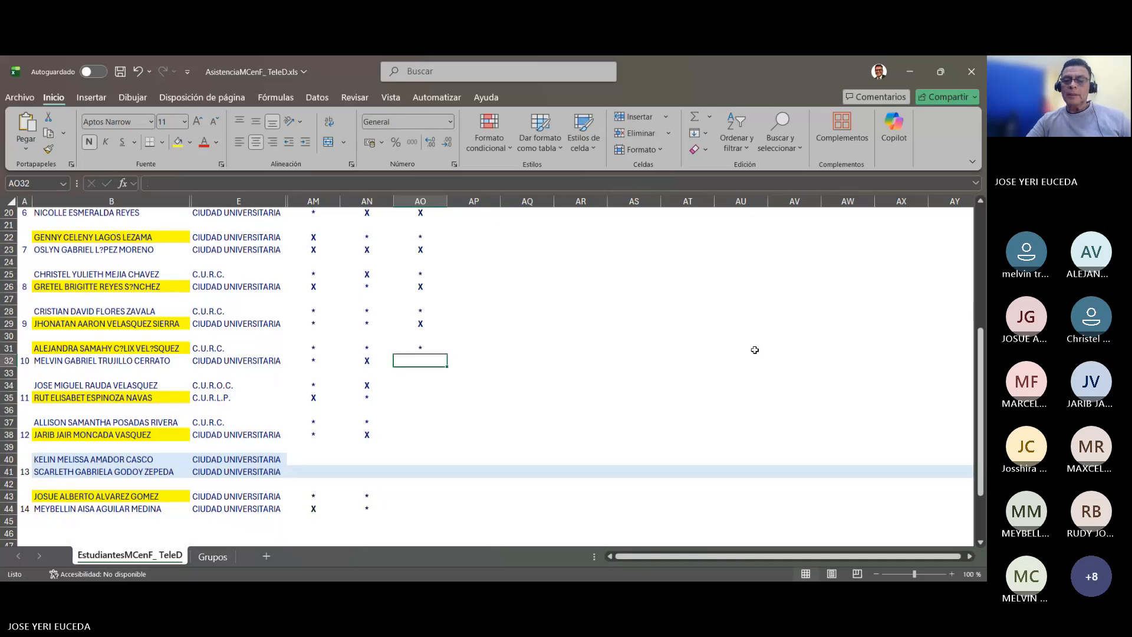
text(*)
key(Return)
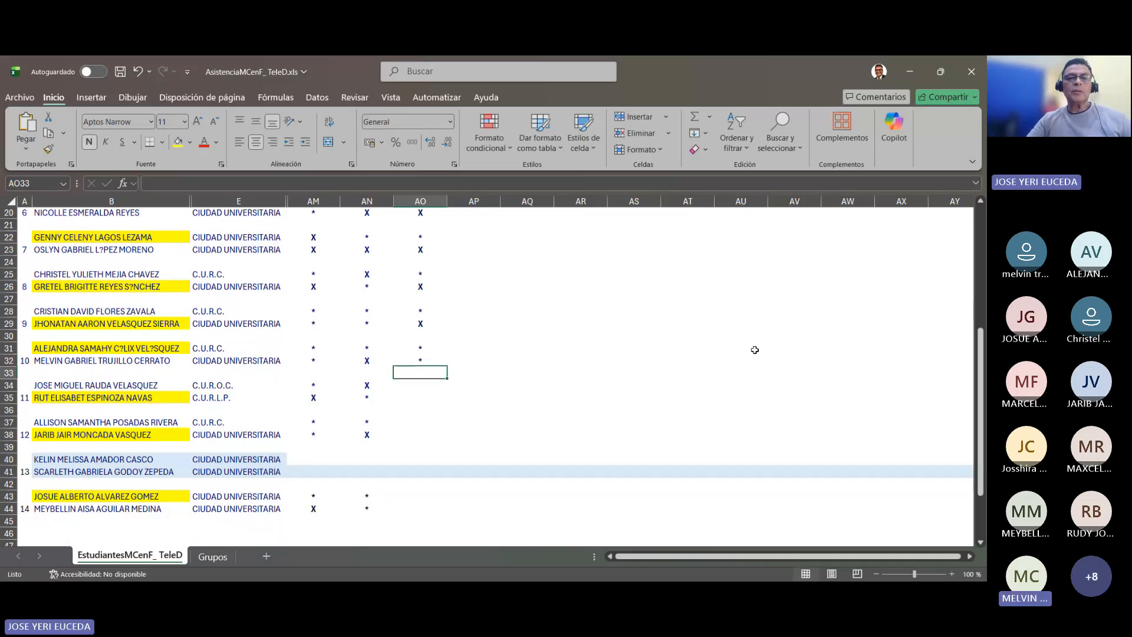
Mark the first student of group 11 with * for day 8 in AO34.
key(Down)
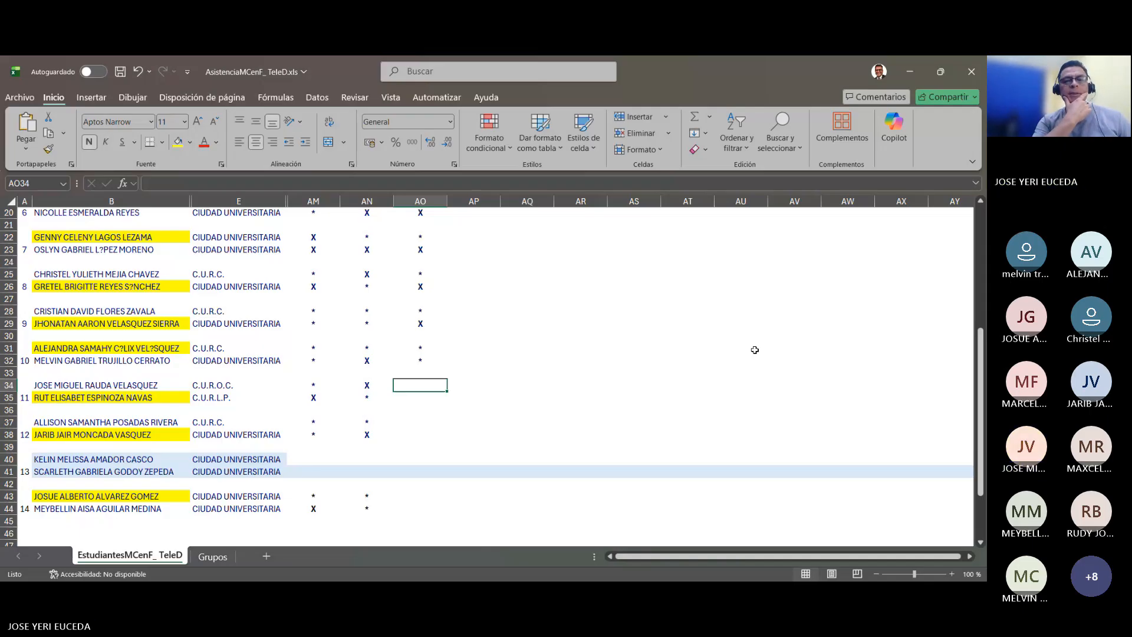
text(*)
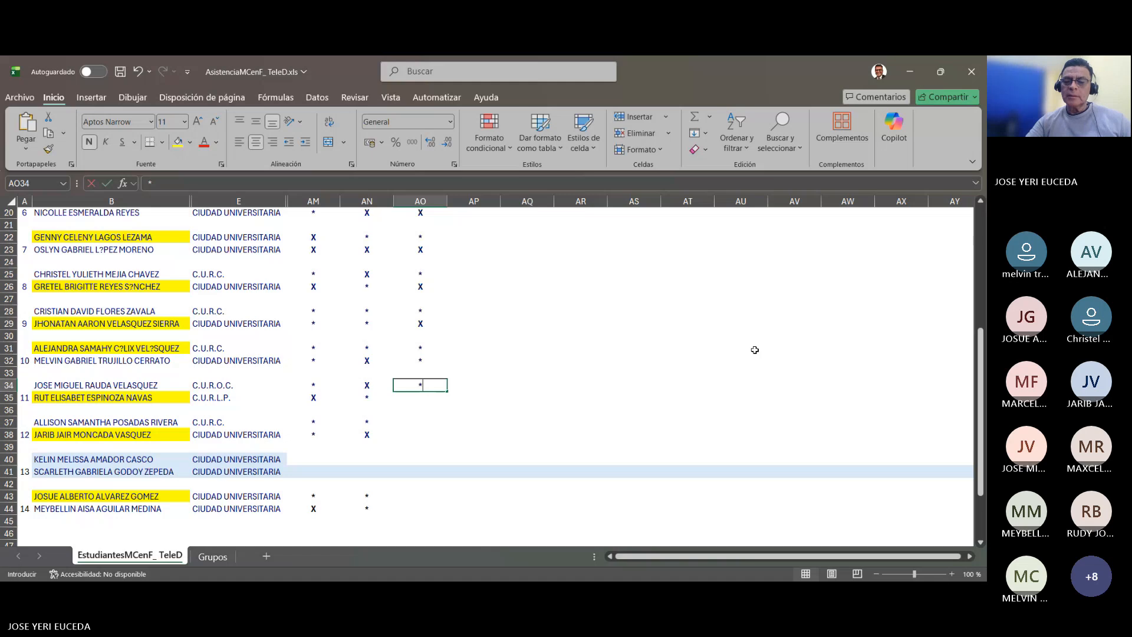
key(Return)
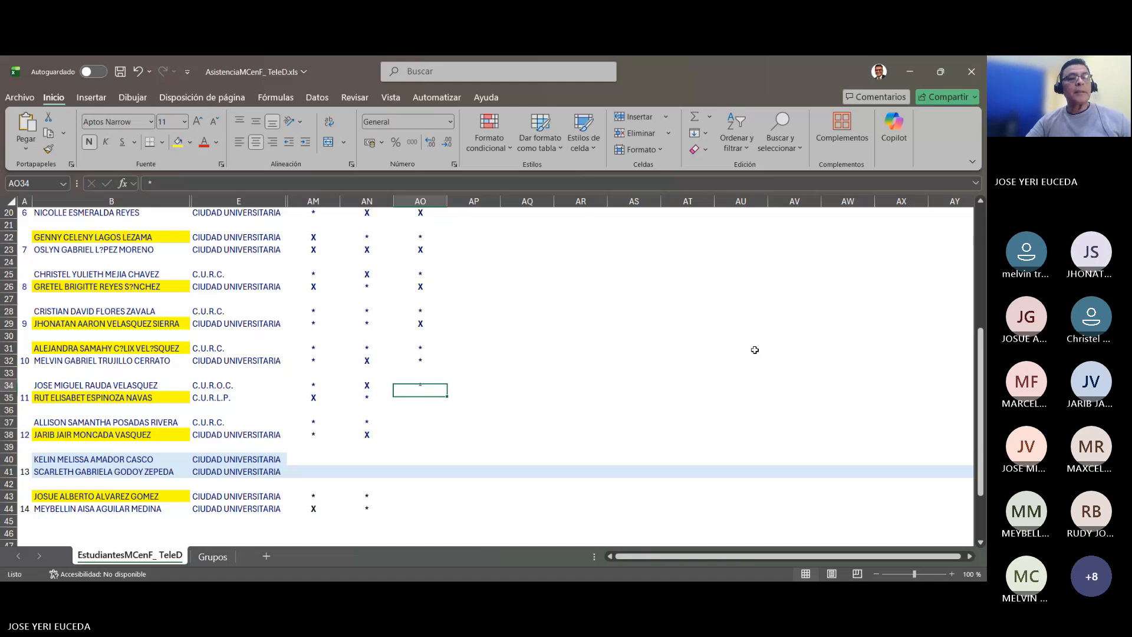
Change the day 8 attendance of group 9's second student in AO29 to *.
key(Up)
key(Up)
key(Up)
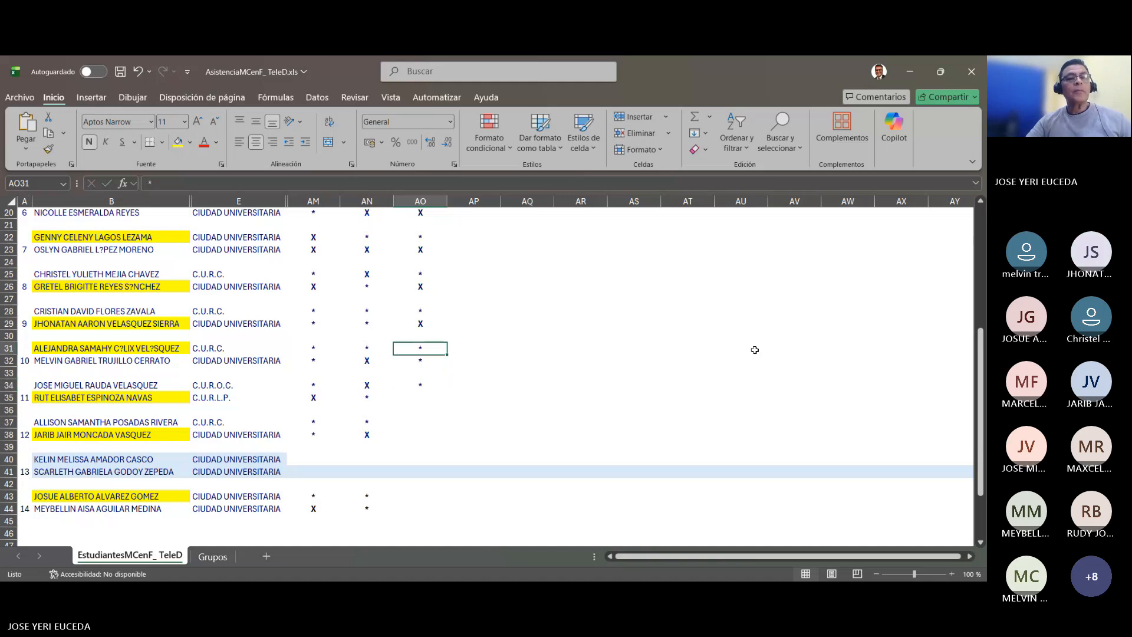
key(Up)
key(Up)
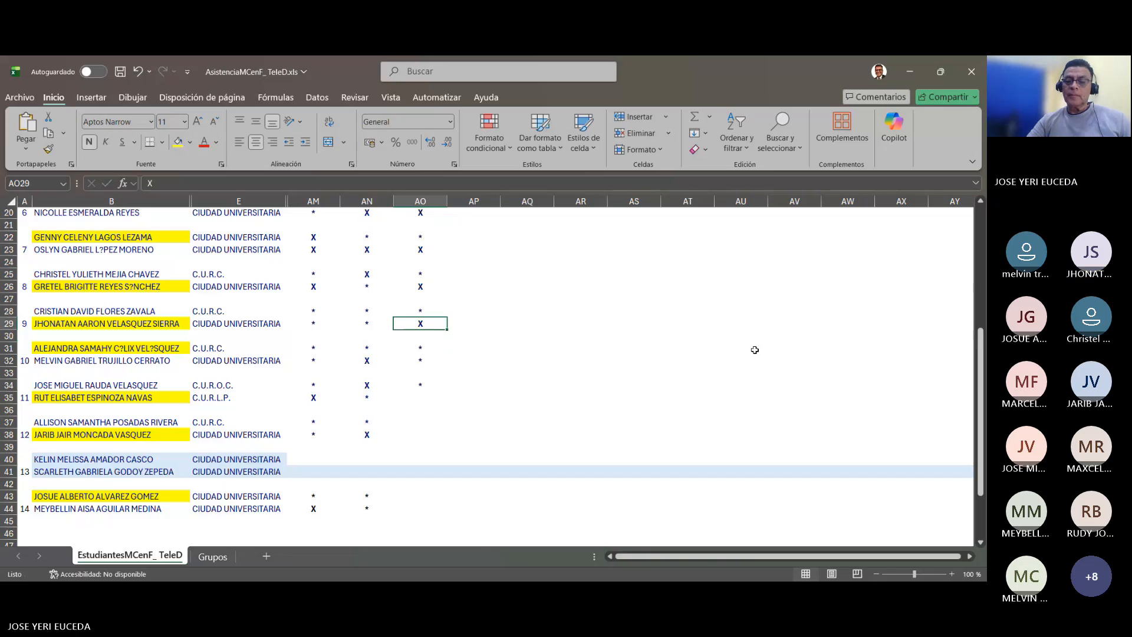
text(*)
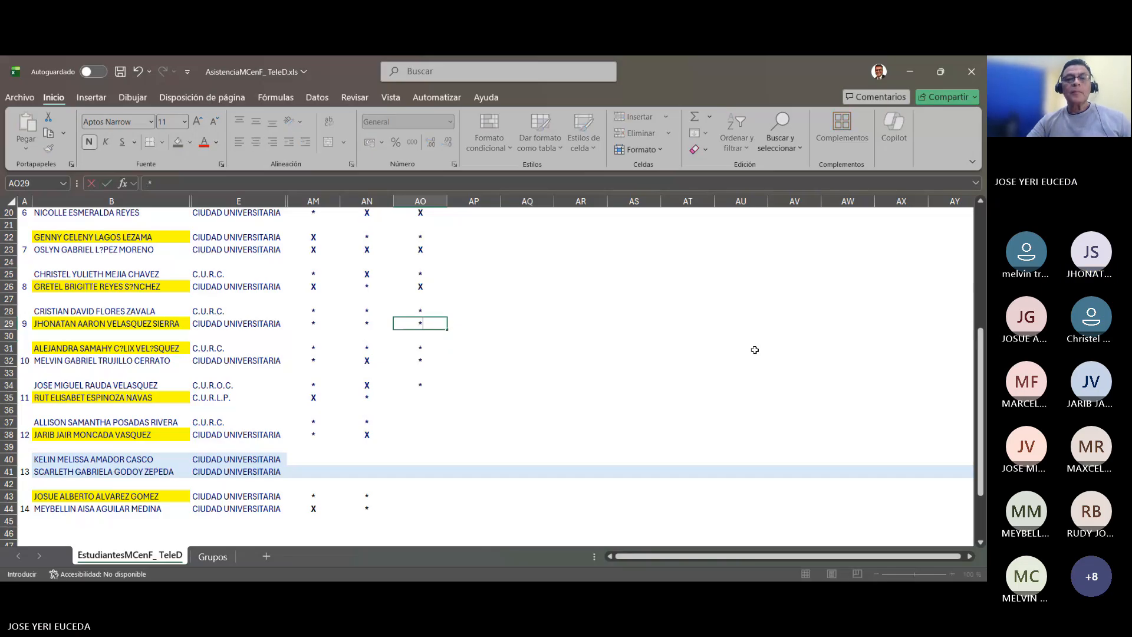
key(Down)
Mark the second student of group 11 with * for day 8 in AO35.
key(Down)
key(Down)
key(Down)
key(Down)
key(Down)
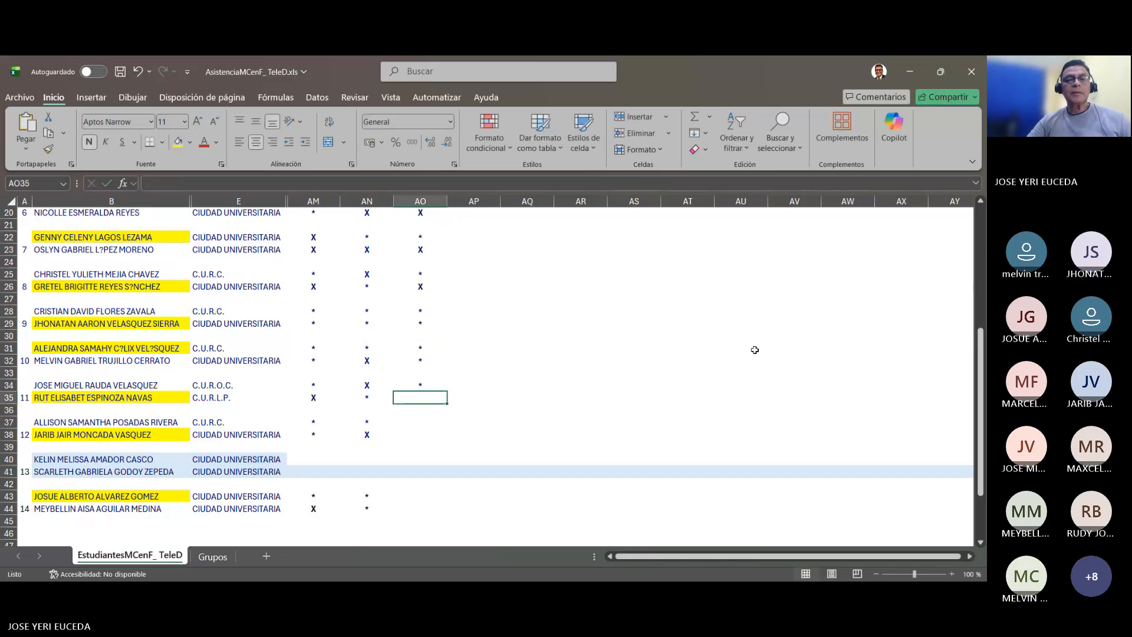
key(Down)
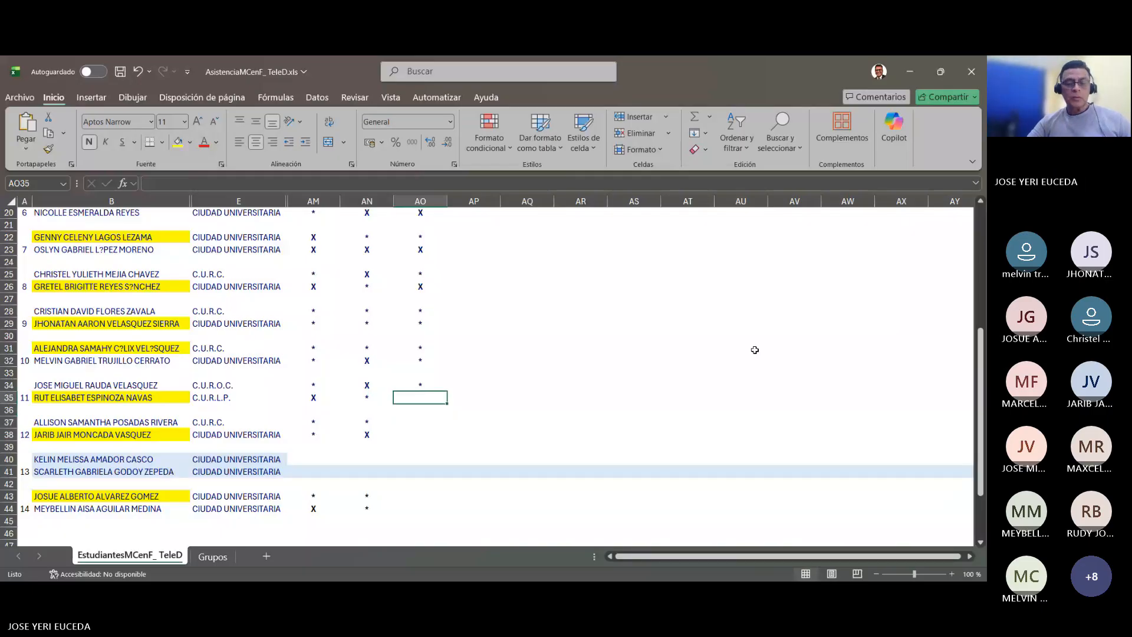
text(*)
key(Down)
Record group 12 attendance for day 8 with * in both AO37 and AO38.
key(Down)
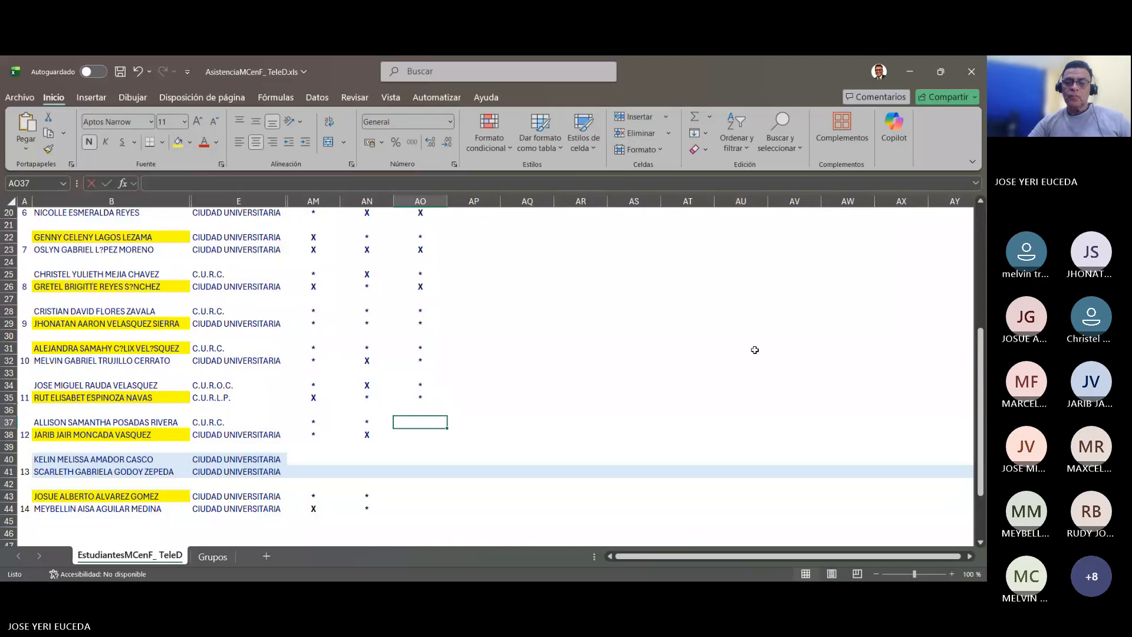
text(*)
key(Return)
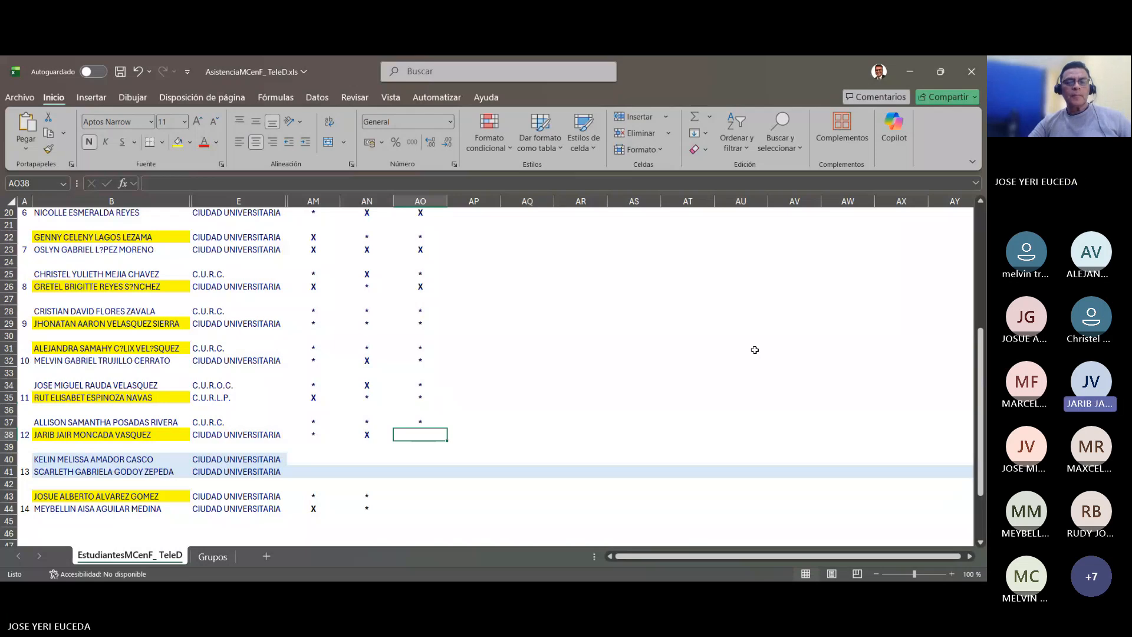
text(*)
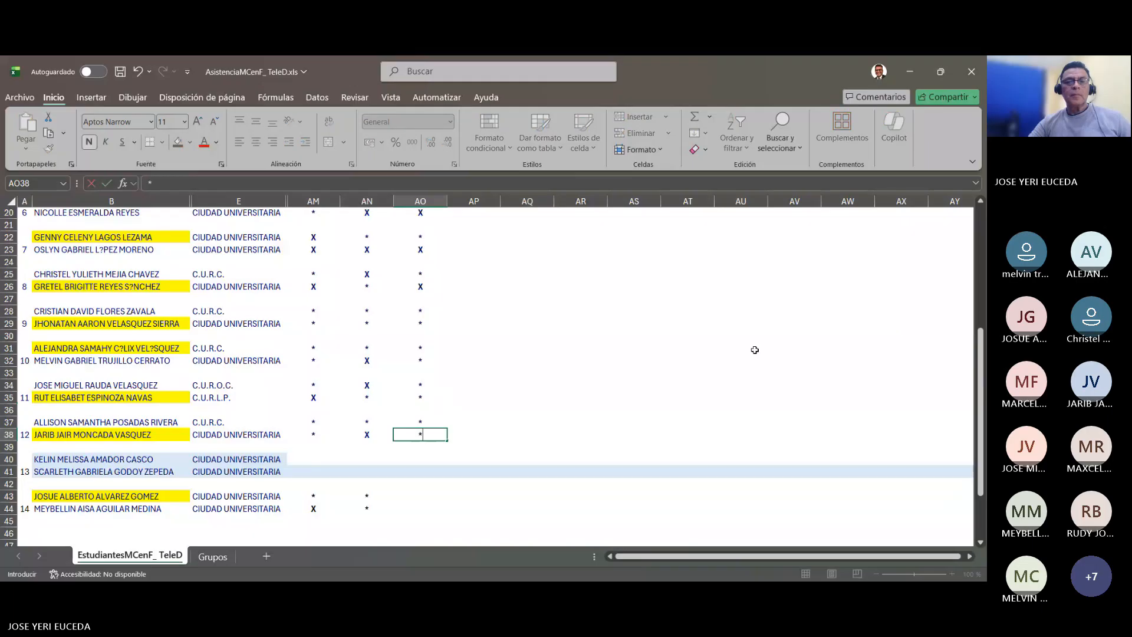
key(Return)
Record group 14 attendance for day 8 with * in AO43 and AO44, and save the workbook.
key(Return)
key(Return)
key(Return)
key(Return)
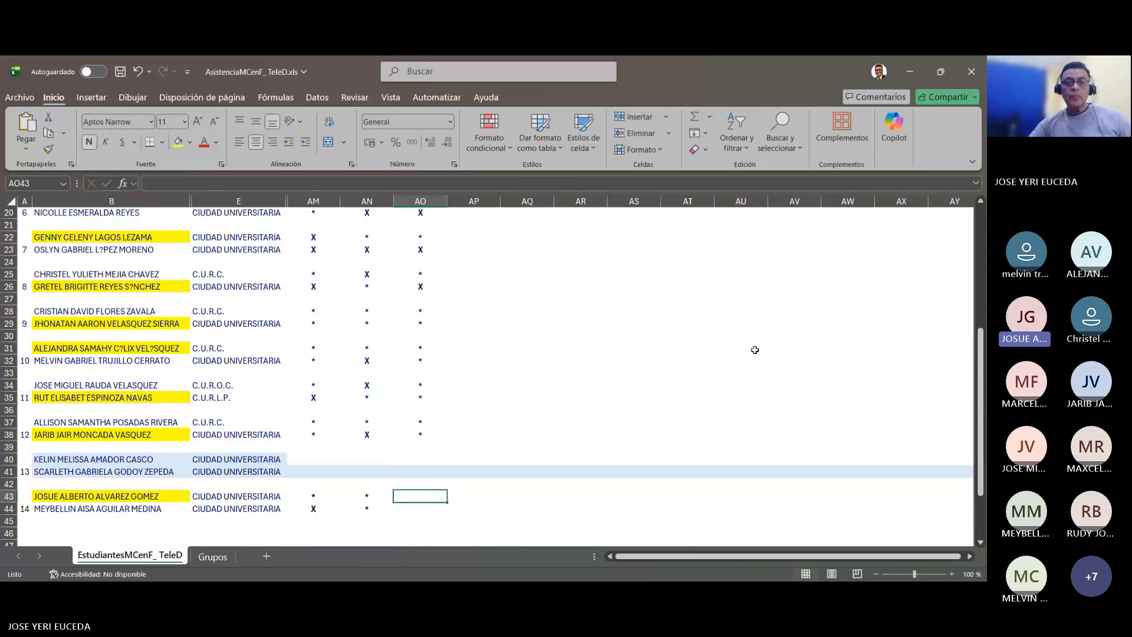
text(*)
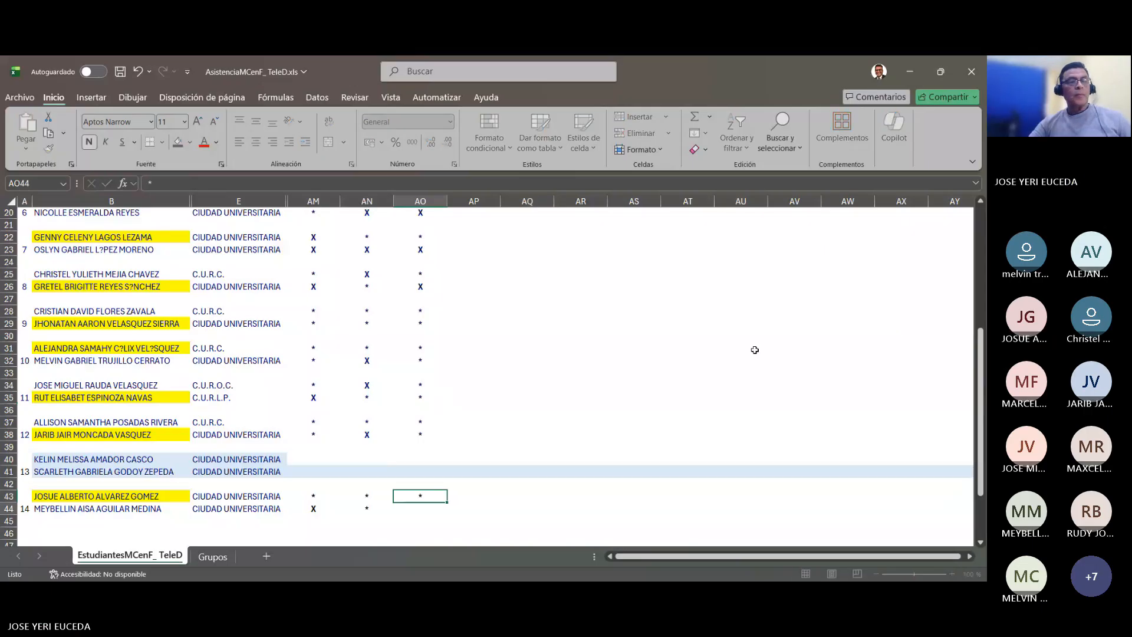
key(Return)
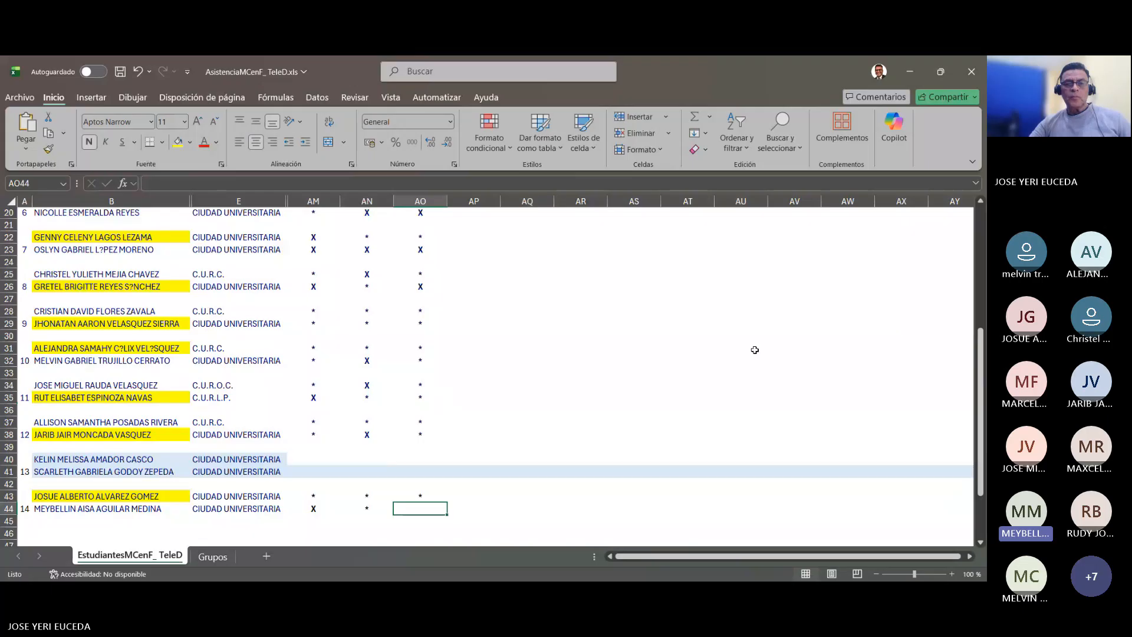
text(*)
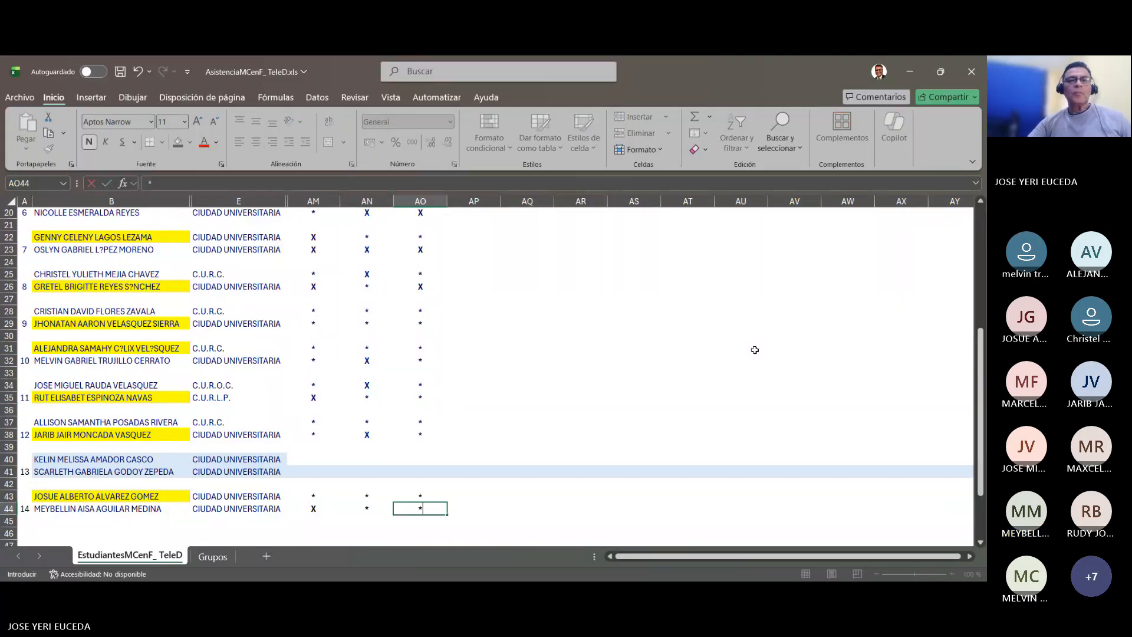
key(Return)
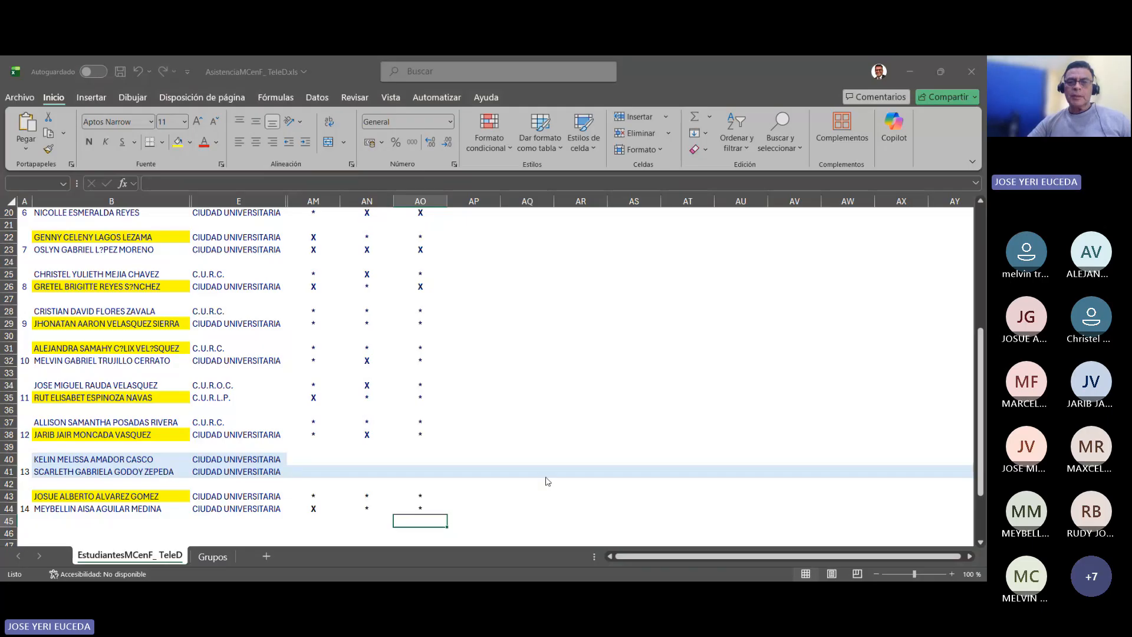
key(ctrl+s)
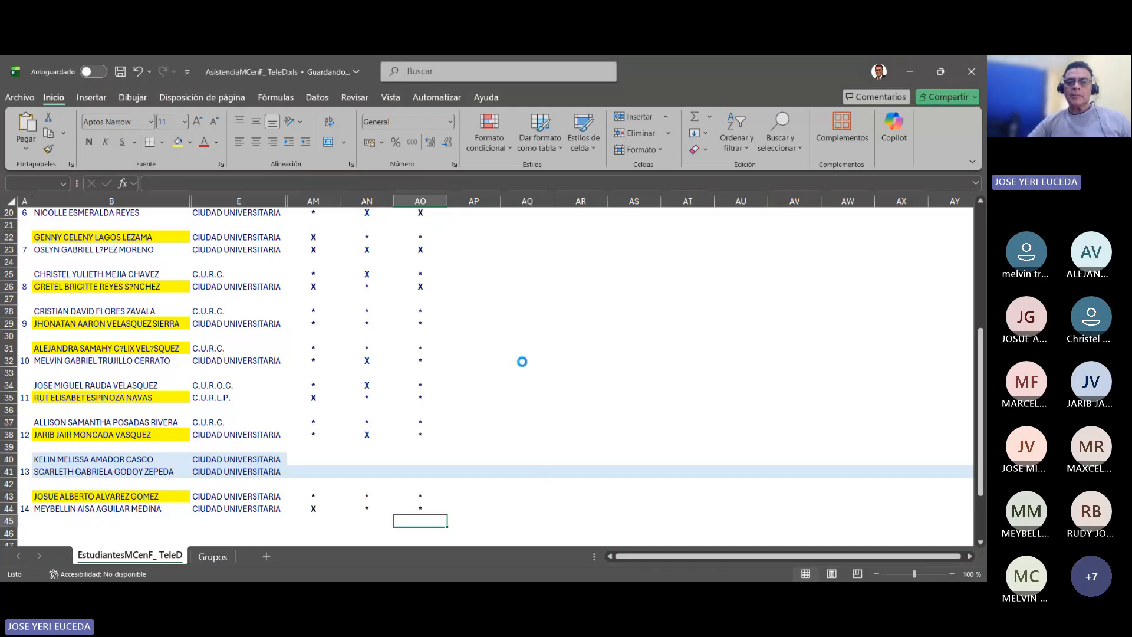